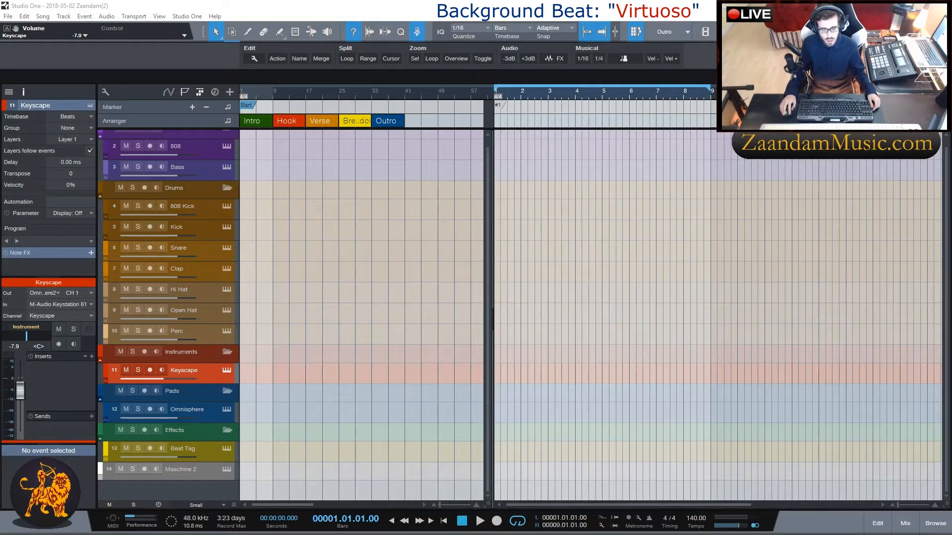
Step: Toggle the scratch pad view off and on, and choose Outro from the list of scratch pads
scroll(161, 261, up, 1)
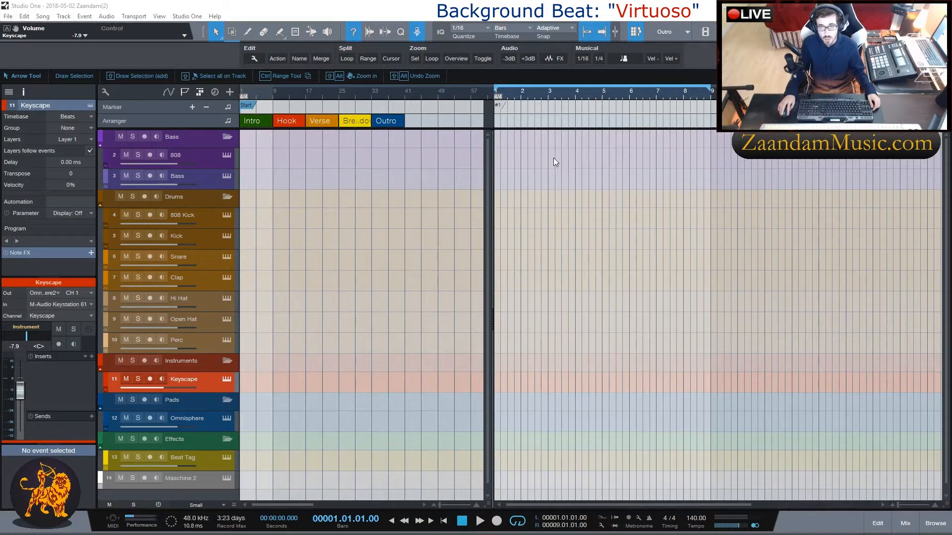
click(636, 33)
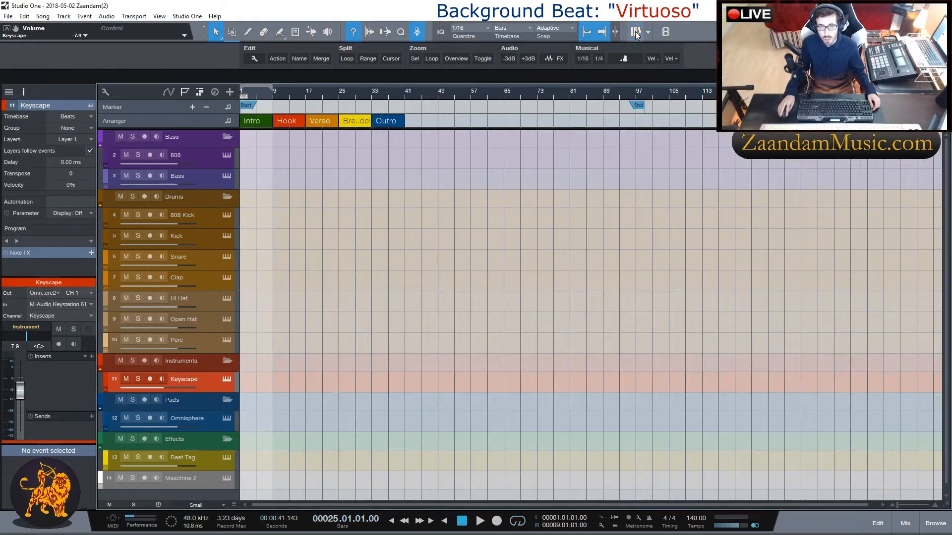
click(636, 33)
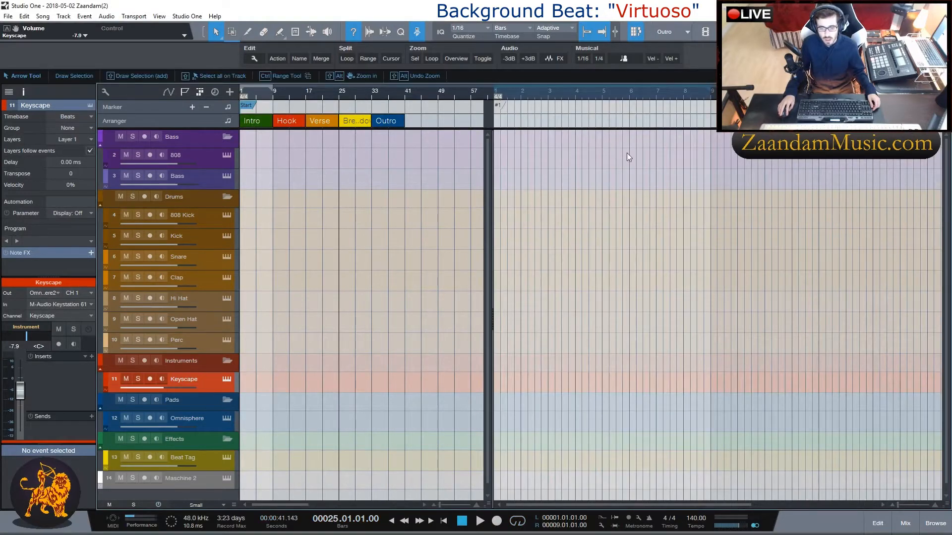
click(681, 37)
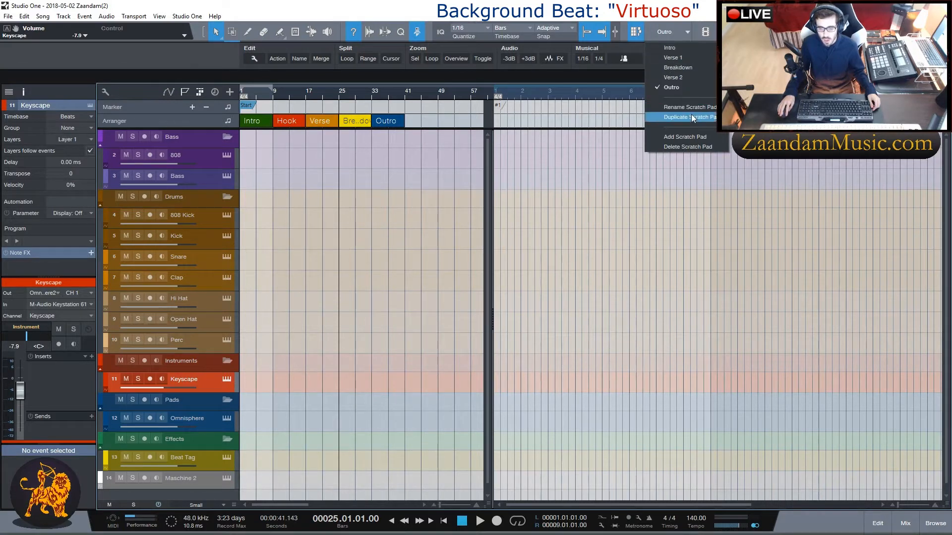
click(683, 87)
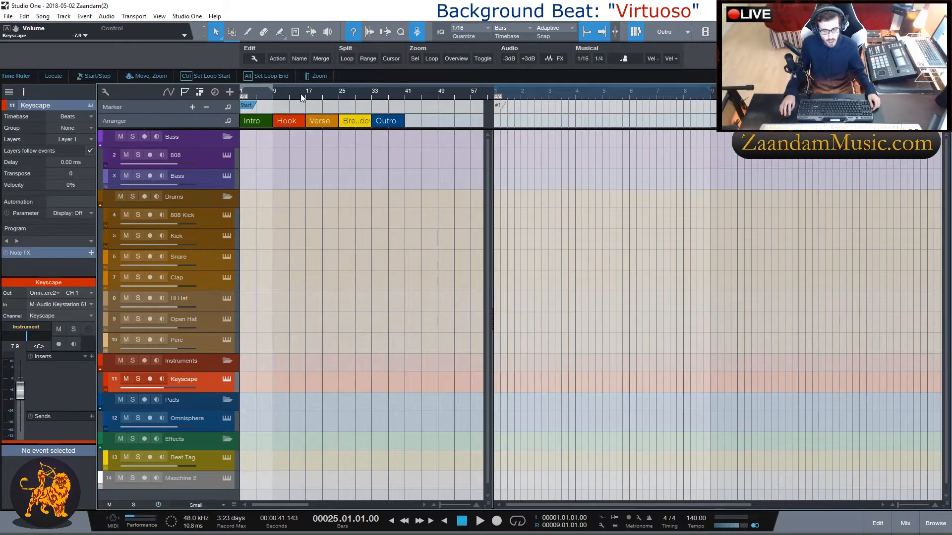
Step: Move the Hook section between Breakdown and Outro in the arranger track and hide the scratch pad
scroll(301, 94, up, 2)
drag(283, 506, 262, 507)
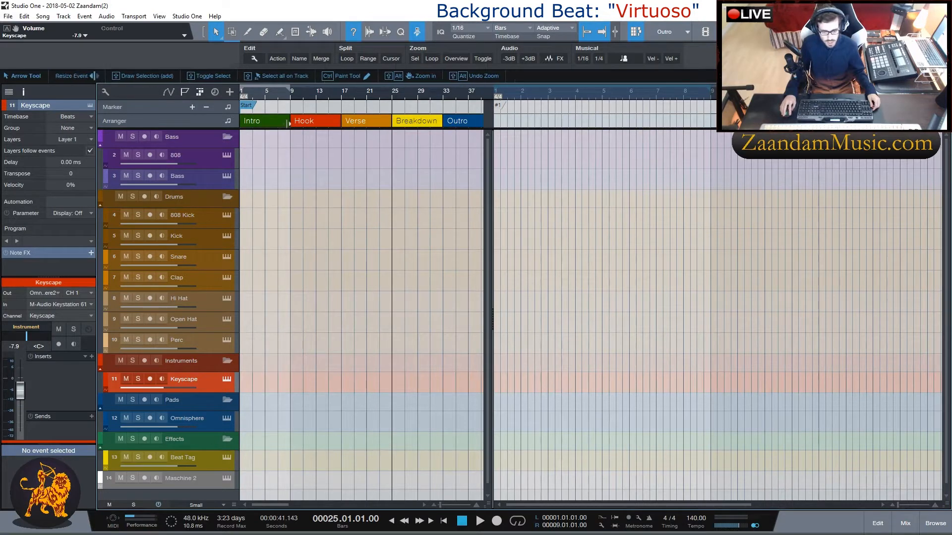
click(315, 122)
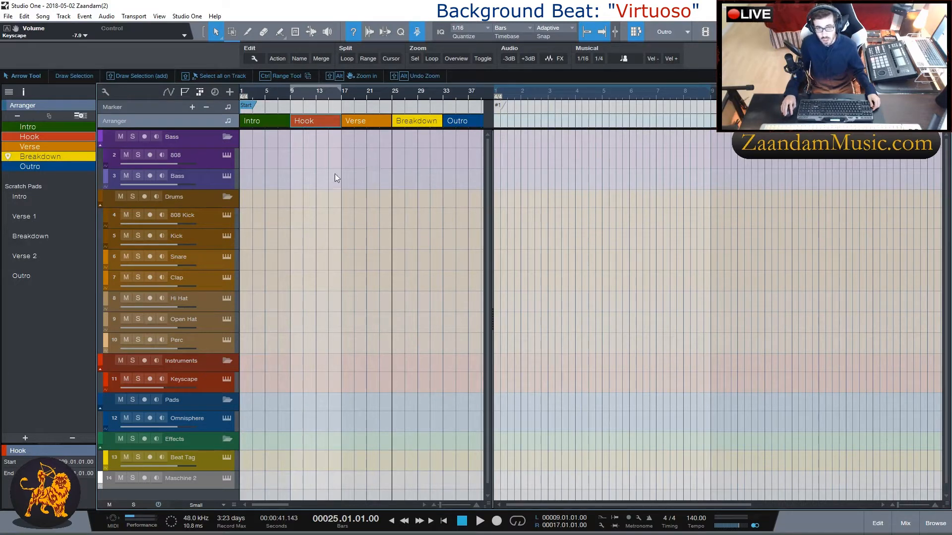
drag(315, 121, 367, 121)
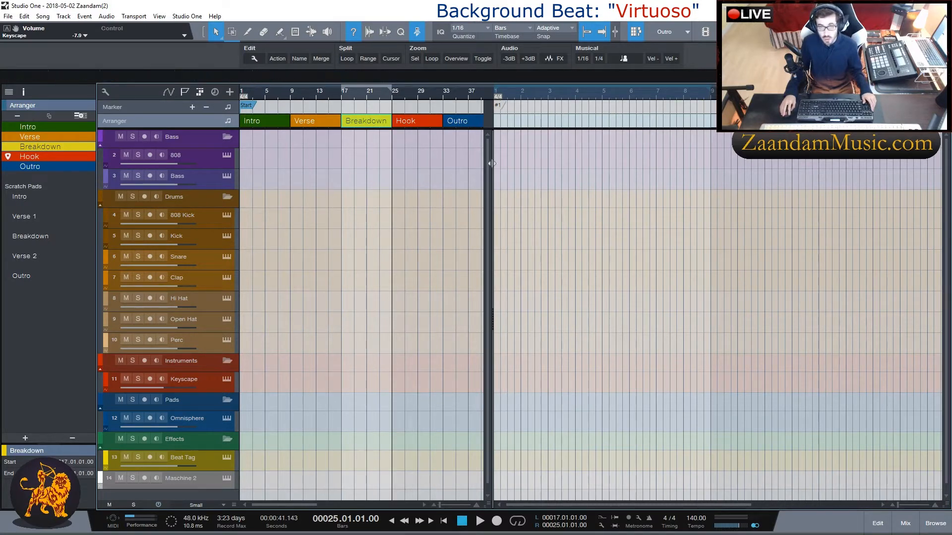
click(635, 32)
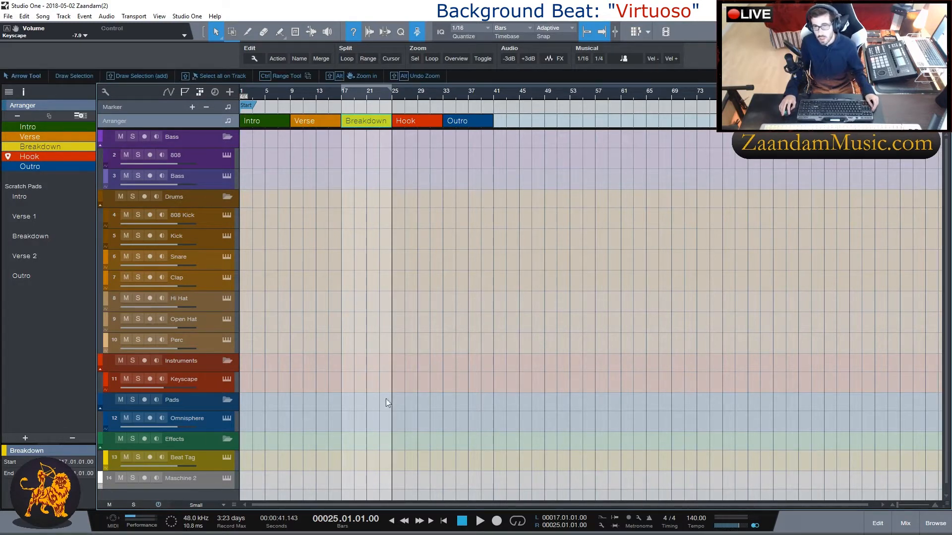
Step: Inspect the instruments of the 808 and Bass tracks, including the Kontakt plug-in inside Maschine 2, and close their windows
click(227, 155)
drag(400, 88, 407, 113)
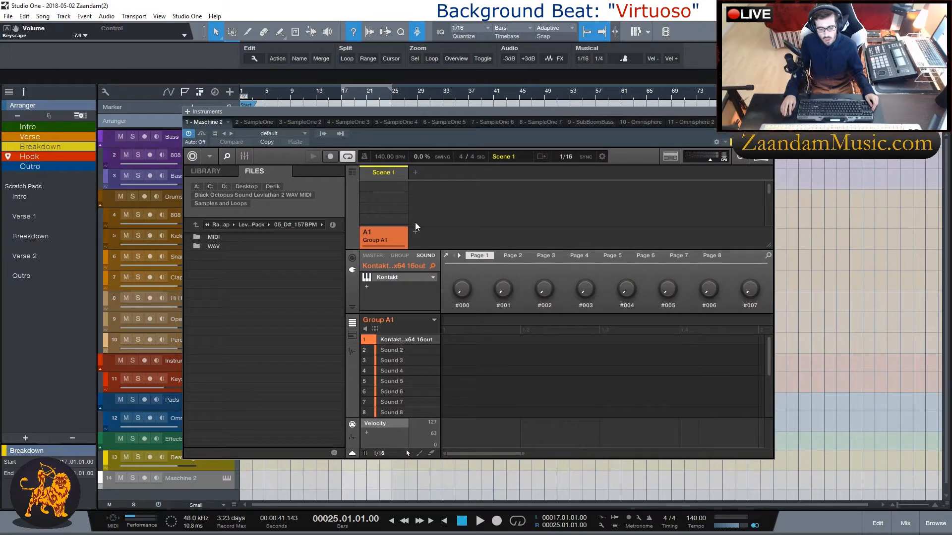
click(390, 280)
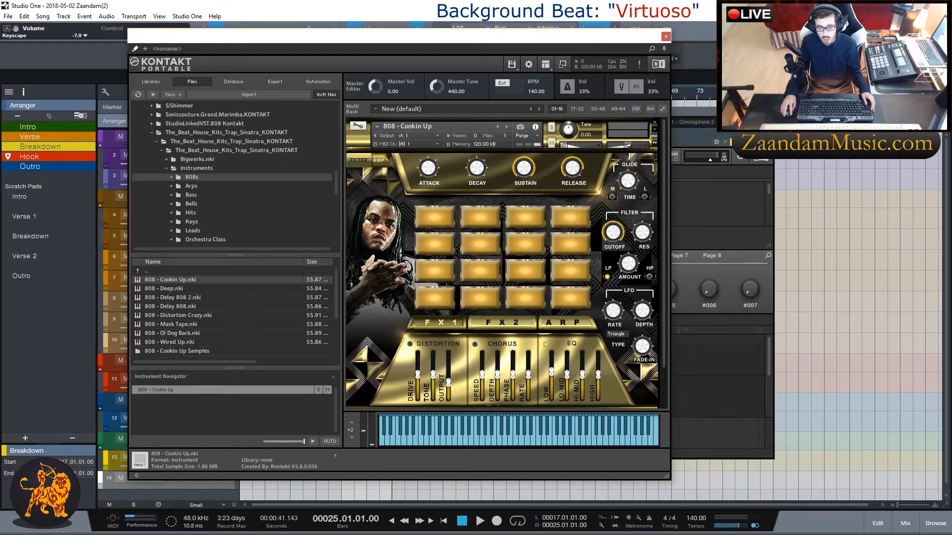
click(666, 36)
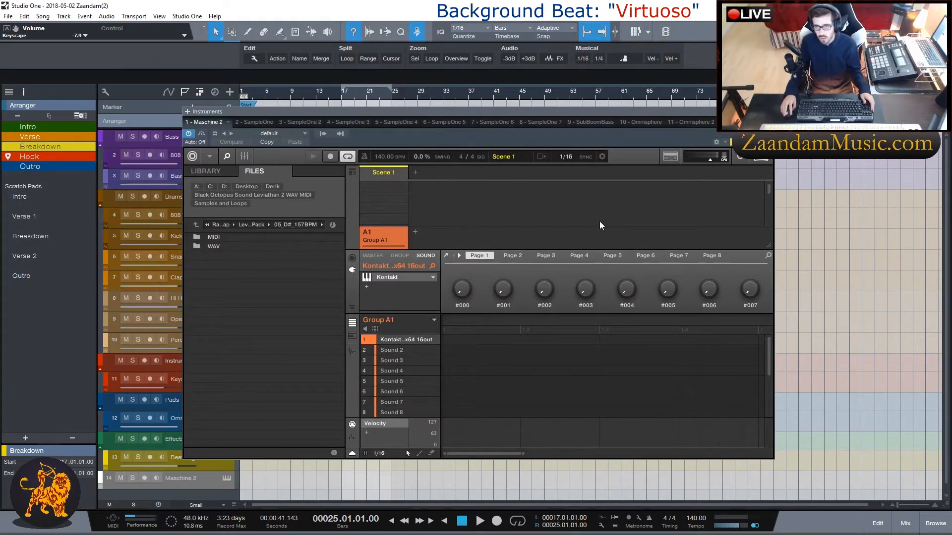
click(768, 111)
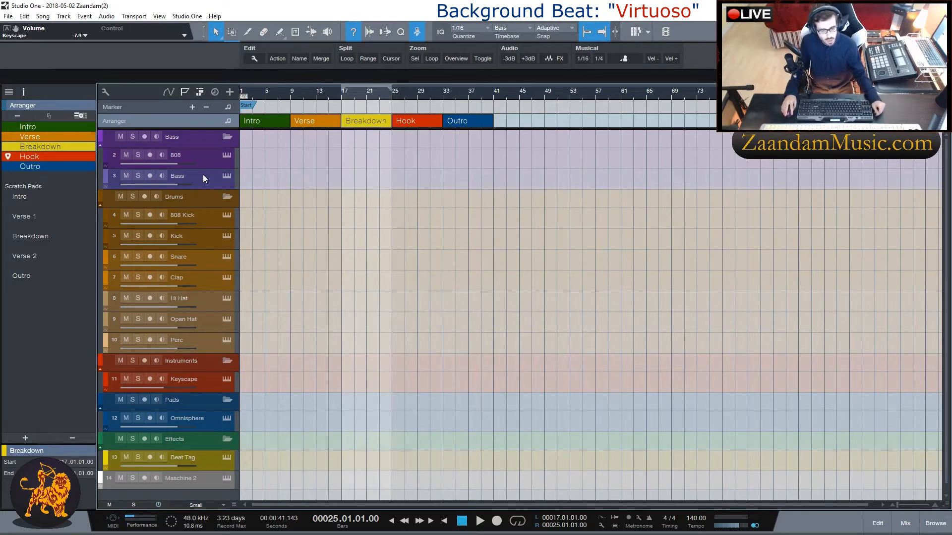
click(225, 177)
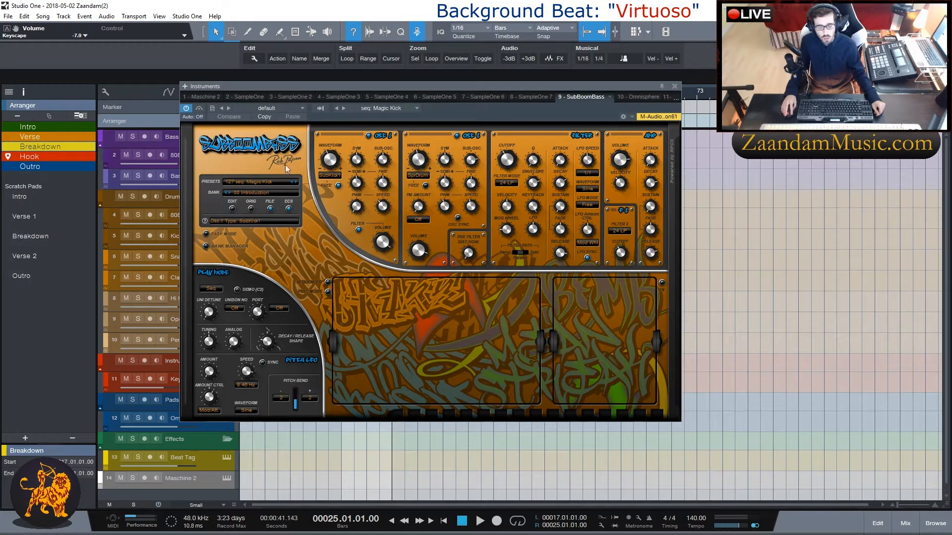
click(674, 86)
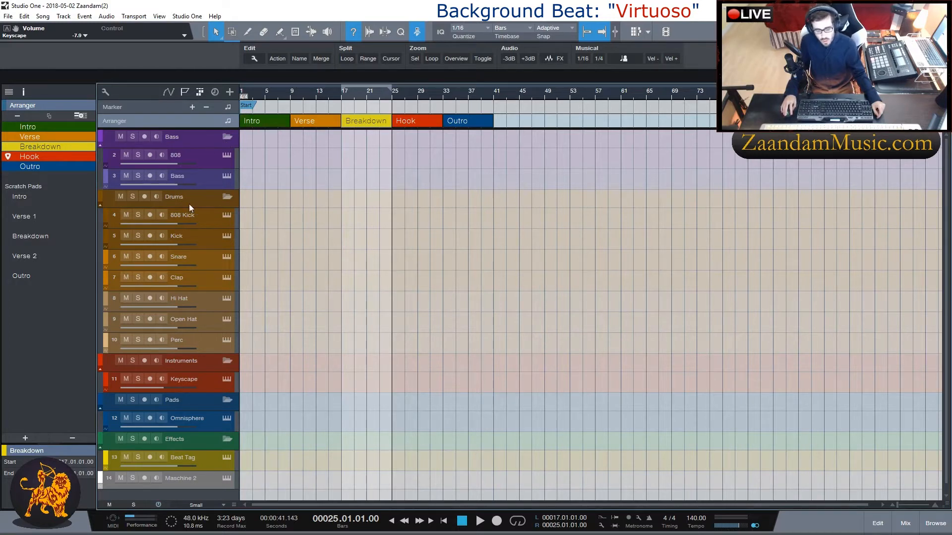
Step: Collapse the Bass, Drums, Instruments, Pads and Effects folder tracks
click(228, 137)
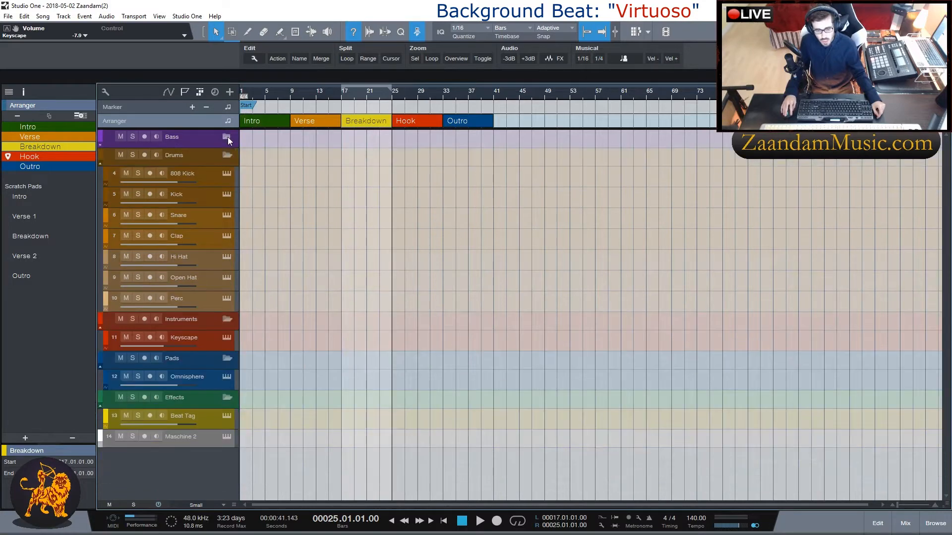
click(228, 137)
click(228, 137)
click(227, 155)
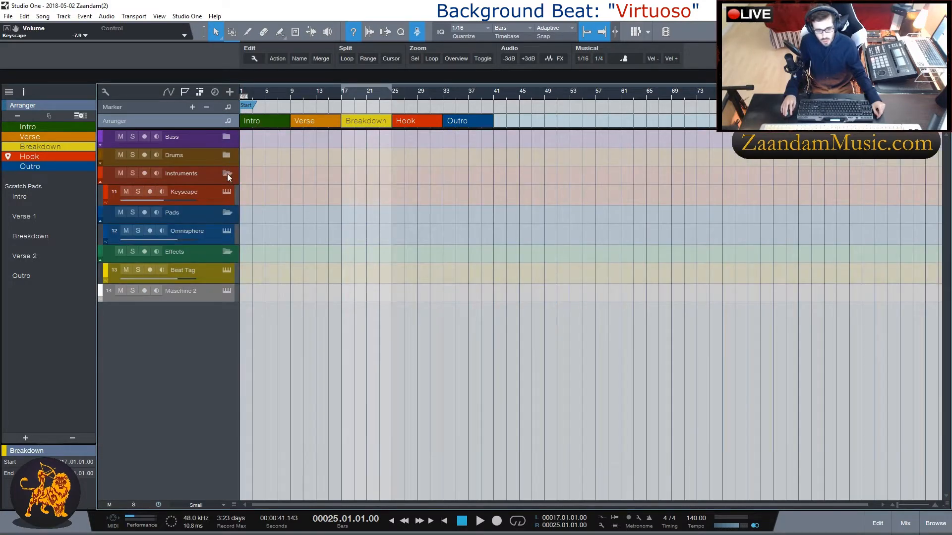
click(227, 173)
click(227, 191)
click(231, 211)
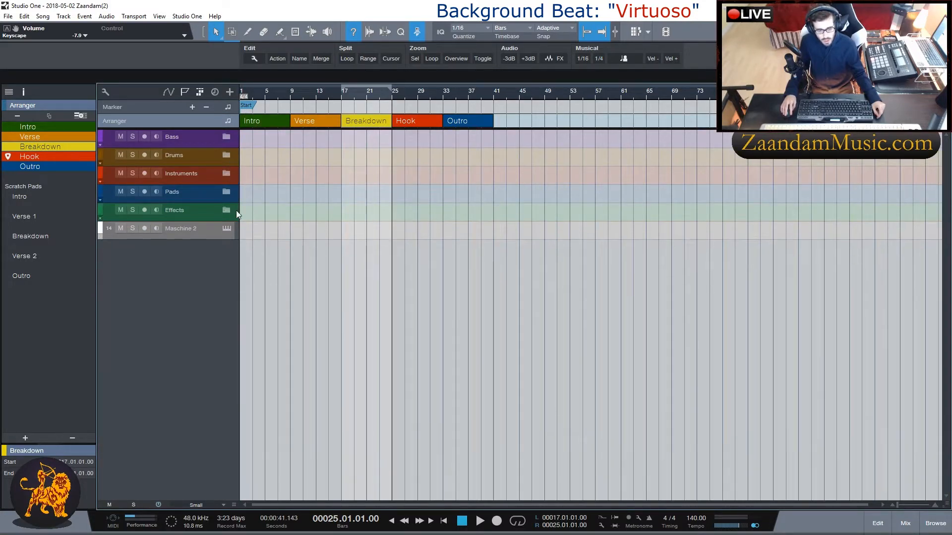
Step: Expand the Drums folder, look through its hat and percussion tracks, and select the 808 Kick track
click(227, 155)
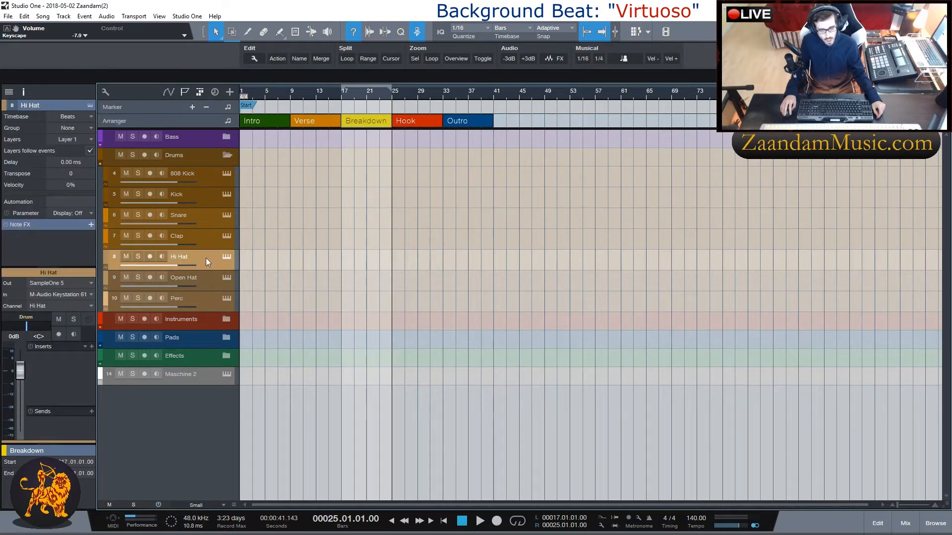
click(206, 281)
click(200, 300)
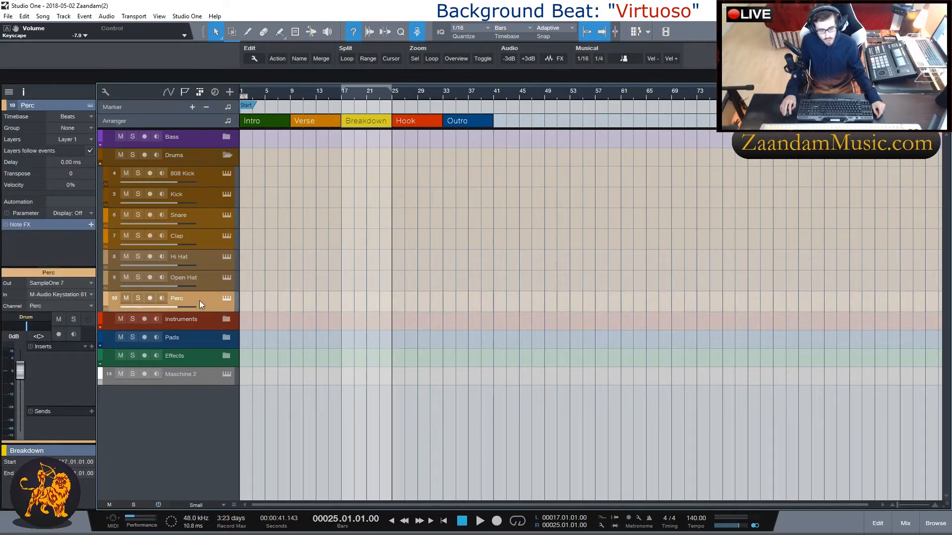
click(205, 176)
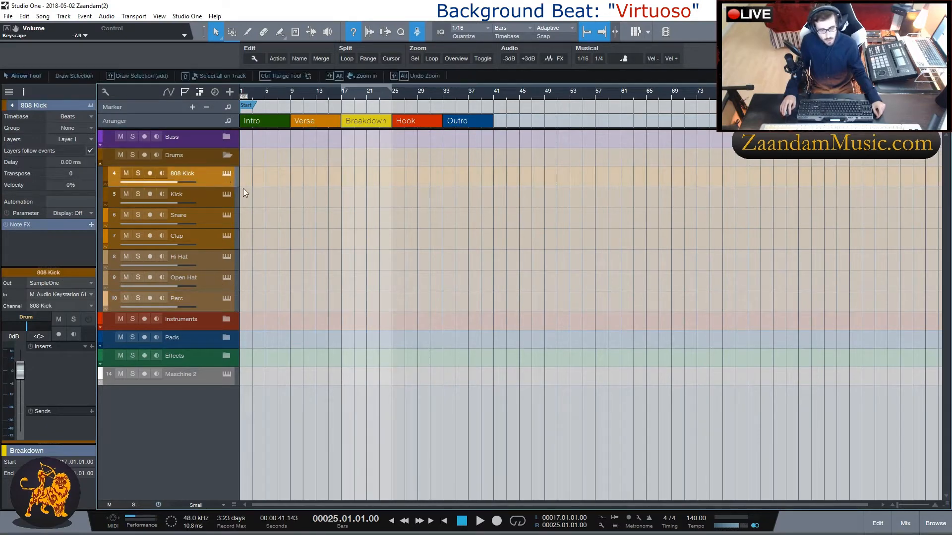
Step: Examine the samples loaded in the samplers of the 808 Kick, Kick, Snare and Clap tracks in turn
click(226, 174)
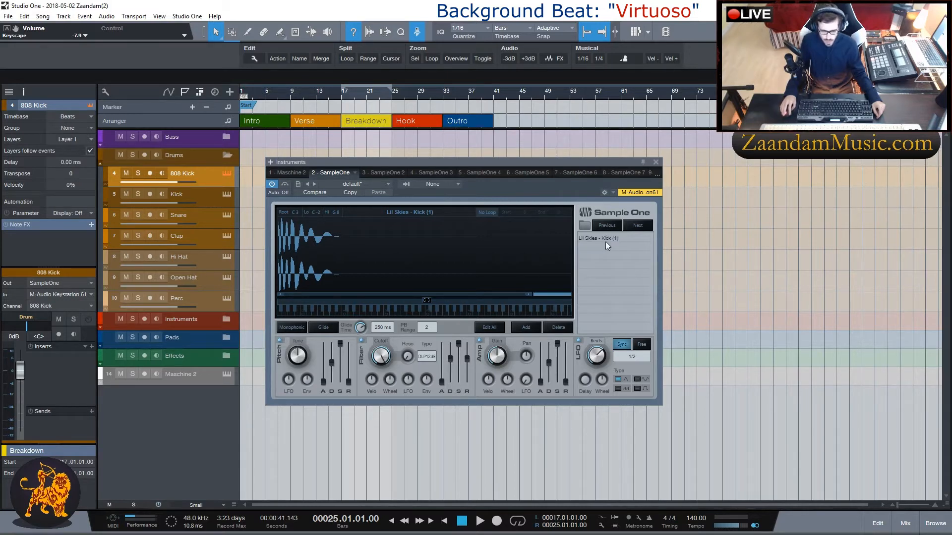
click(656, 162)
click(227, 195)
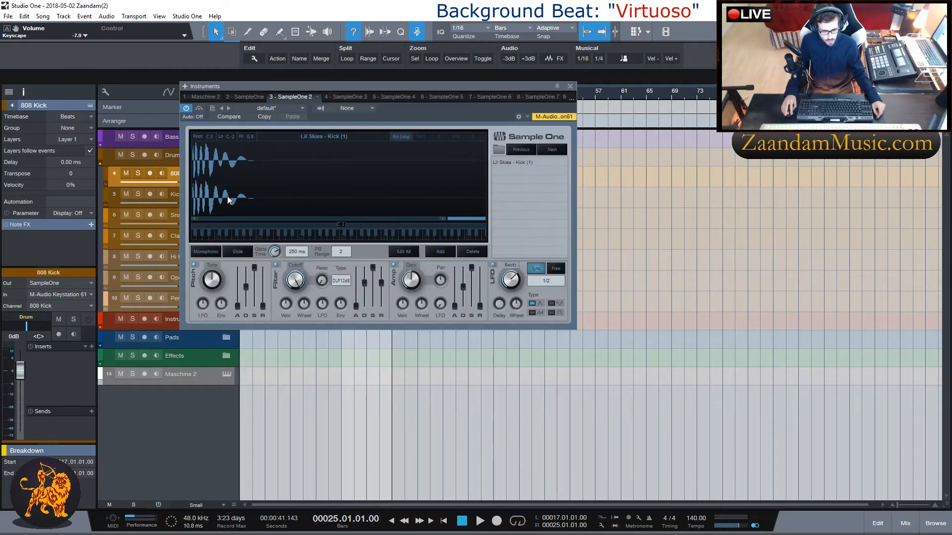
click(570, 86)
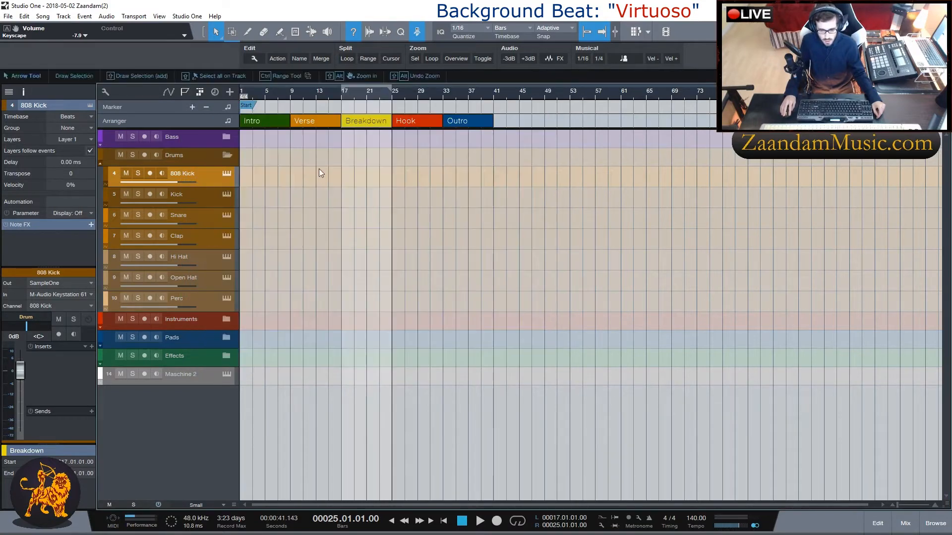
click(227, 215)
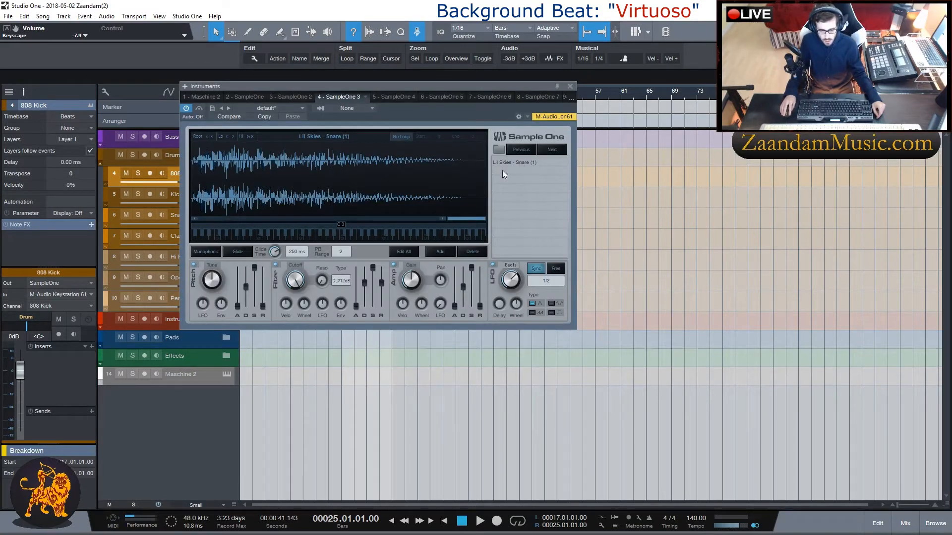
click(570, 86)
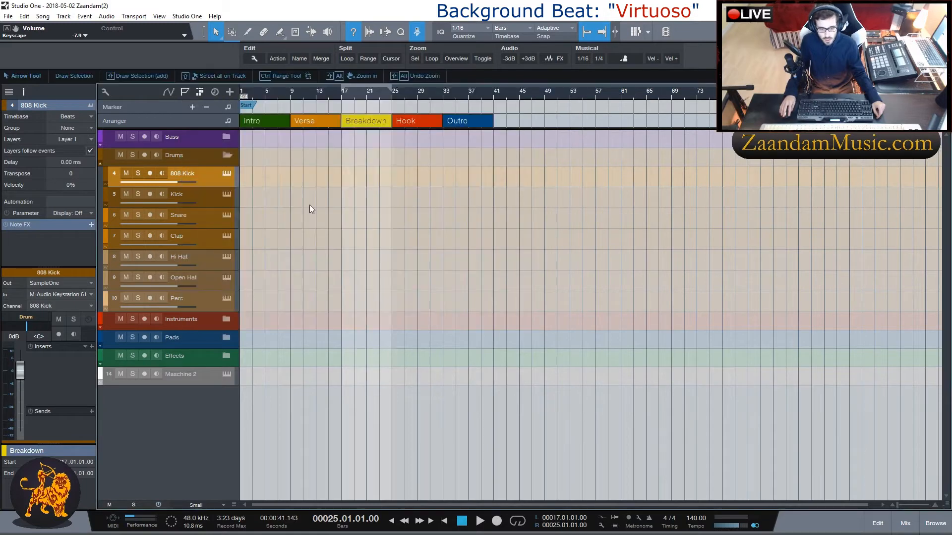
click(227, 236)
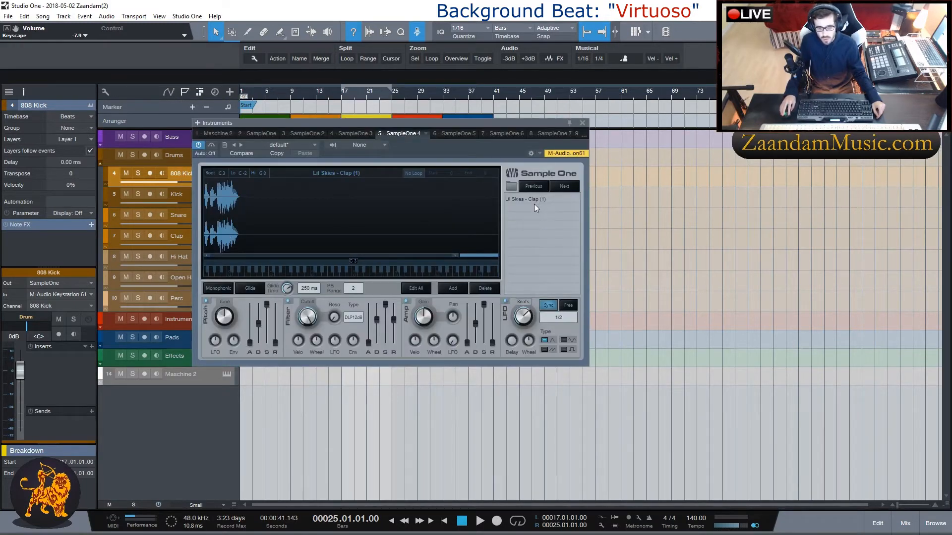
click(583, 123)
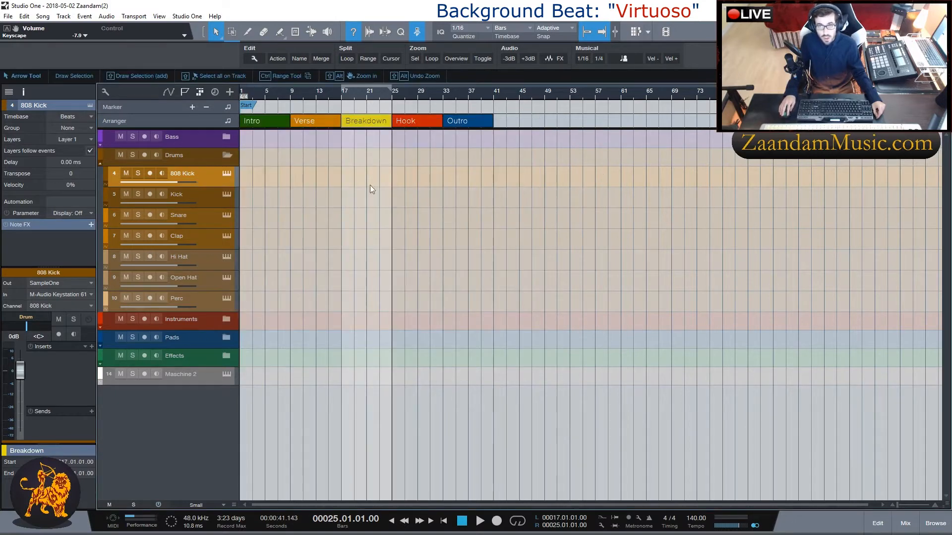
Step: Step the 808 Kick track's Sample One forward to the sample Lil Skies - Kick (3) and close the sampler
click(227, 173)
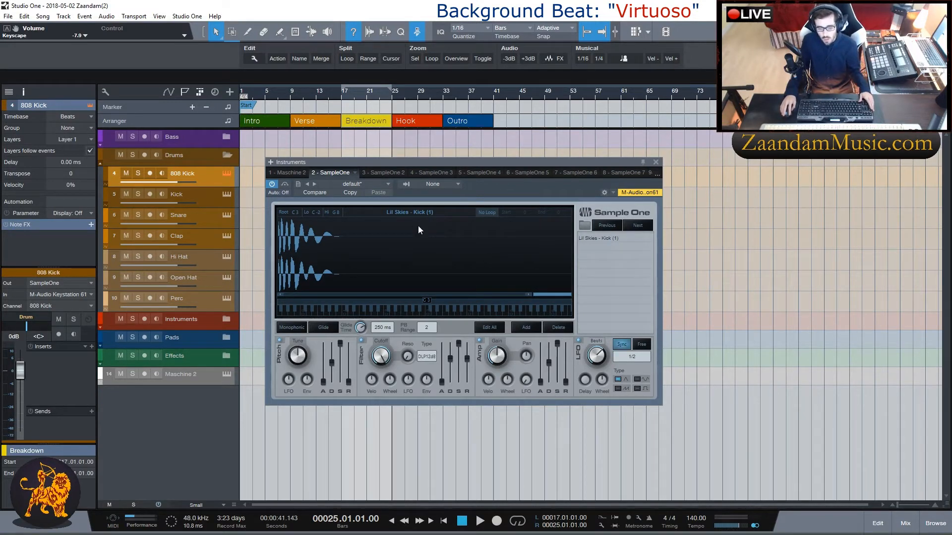
click(639, 227)
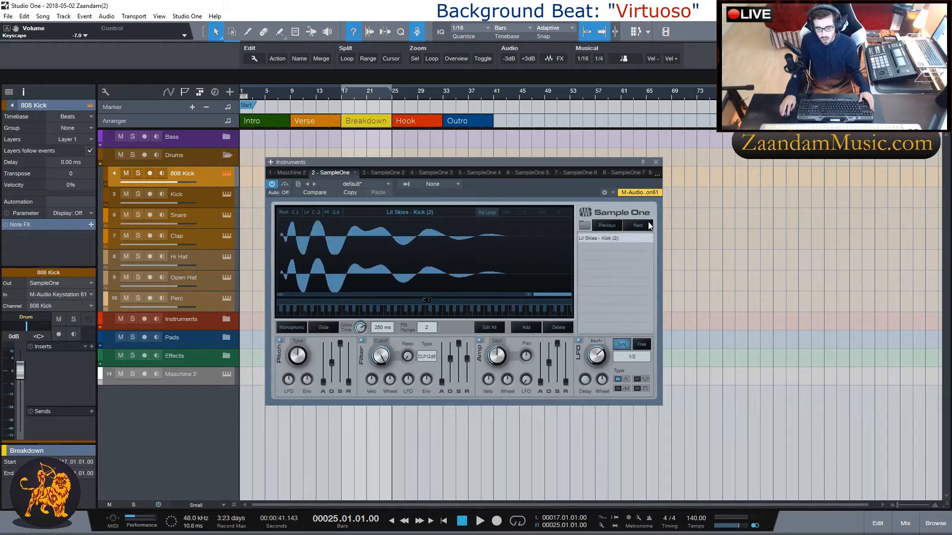
click(640, 227)
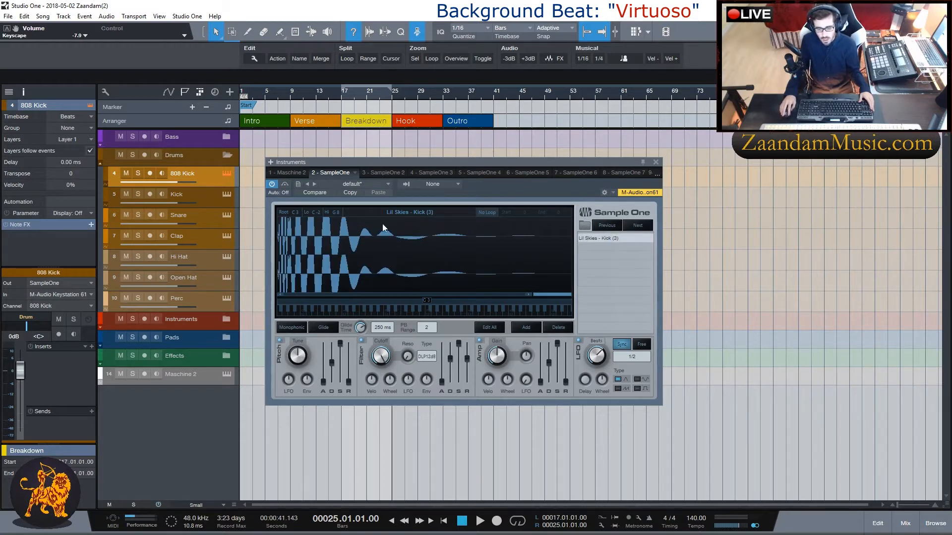
click(655, 163)
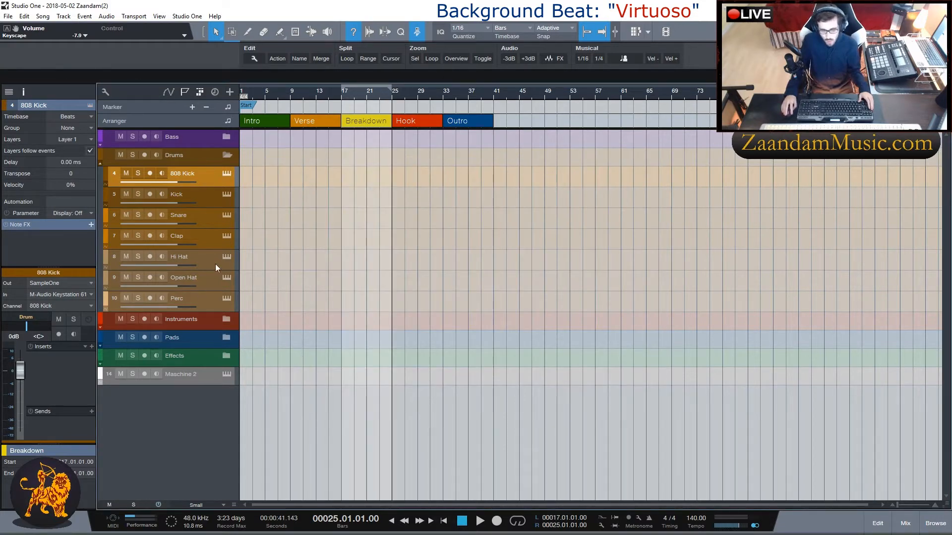
Step: Collapse the Drums folder, expand the Instruments folder and select the Keyscape track
click(227, 155)
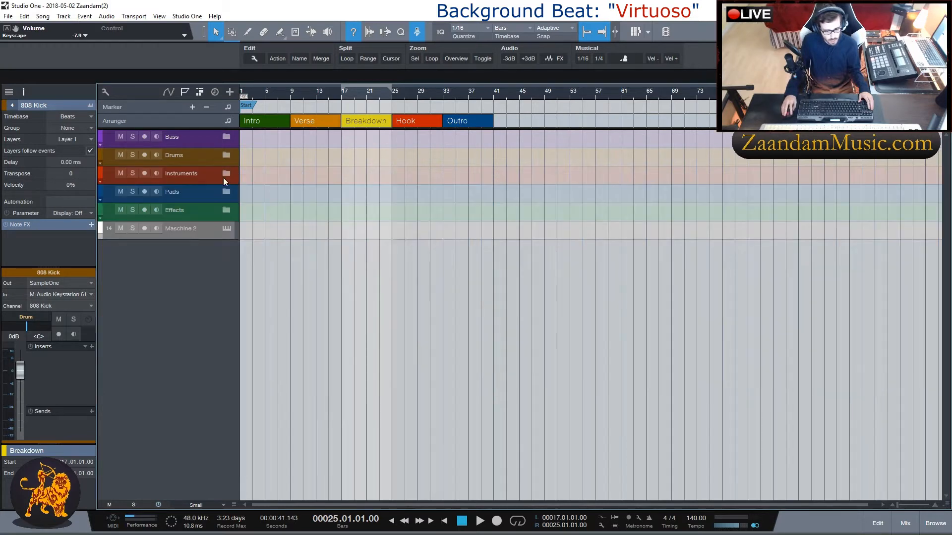
click(226, 175)
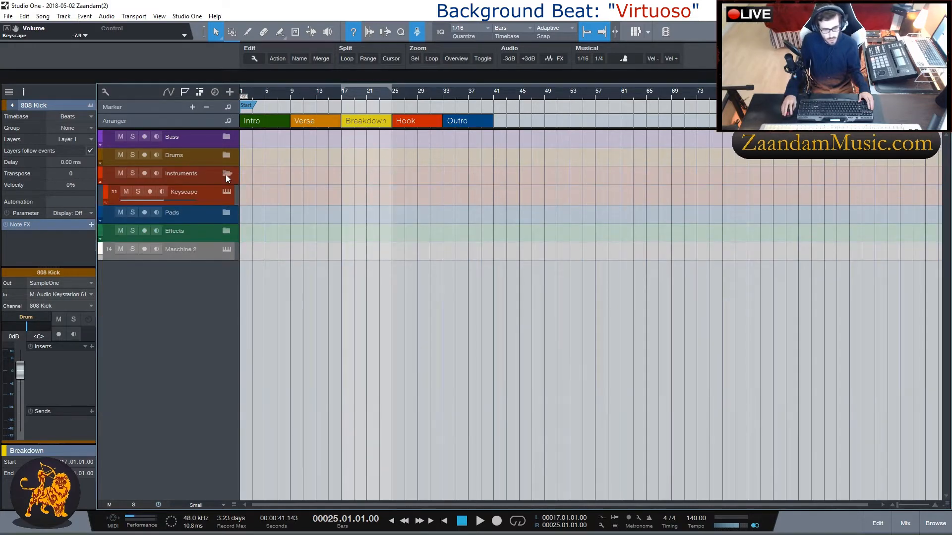
click(201, 195)
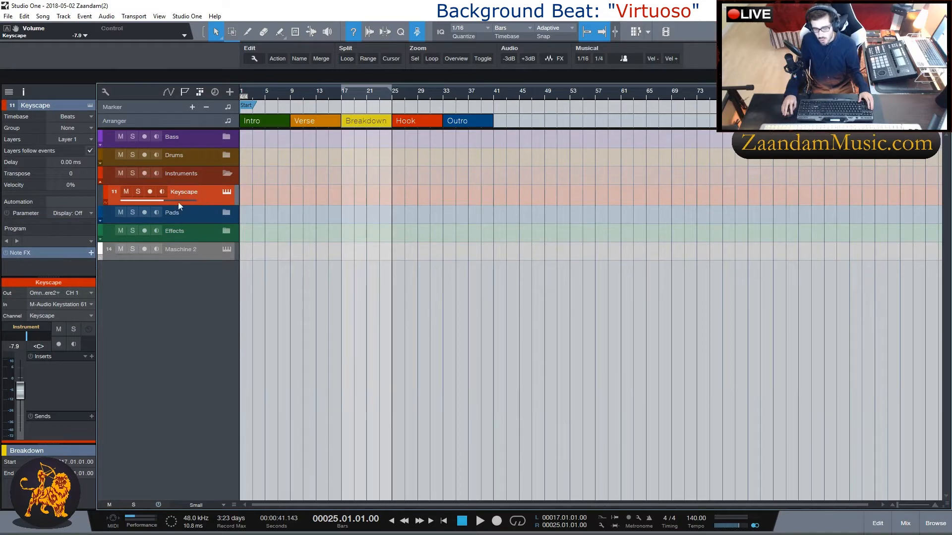
Step: Examine the Keyscape track's loaded instrument, close it and collapse the Instruments folder
click(227, 192)
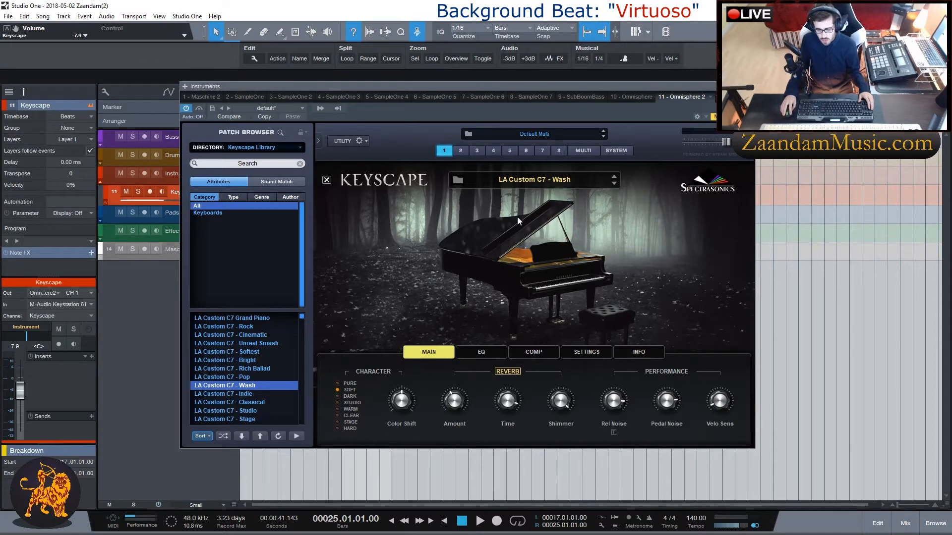
click(749, 86)
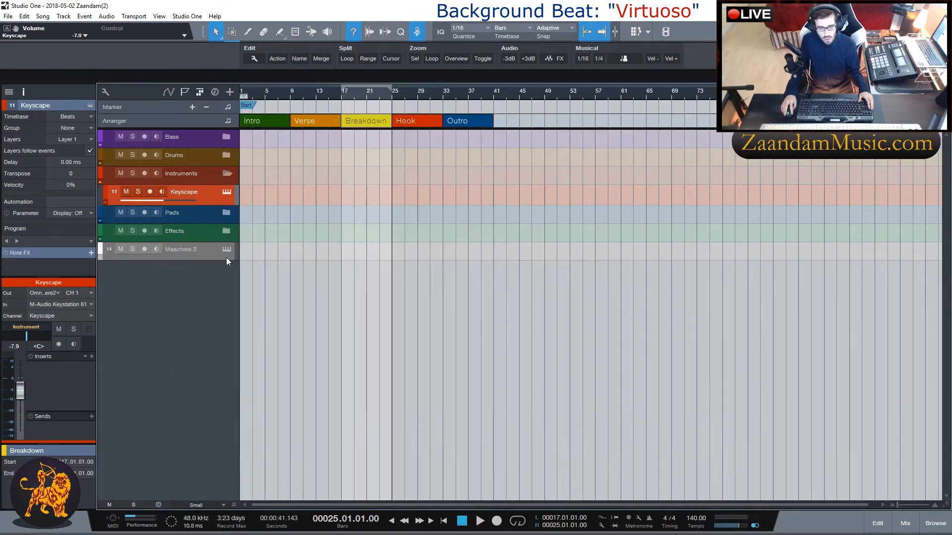
click(226, 172)
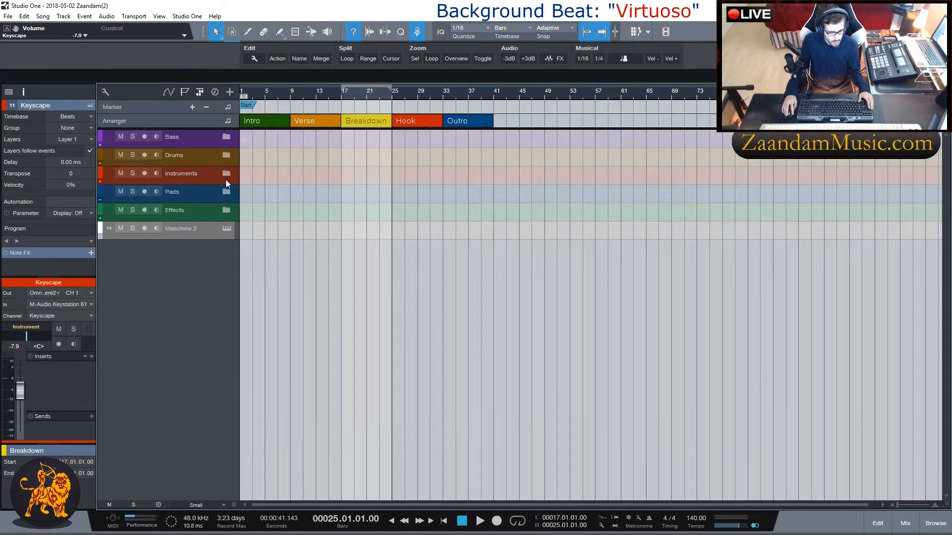
Step: Expand the Pads folder, examine the patch loaded in the Omnisphere track's instrument, and collapse the folder
click(227, 192)
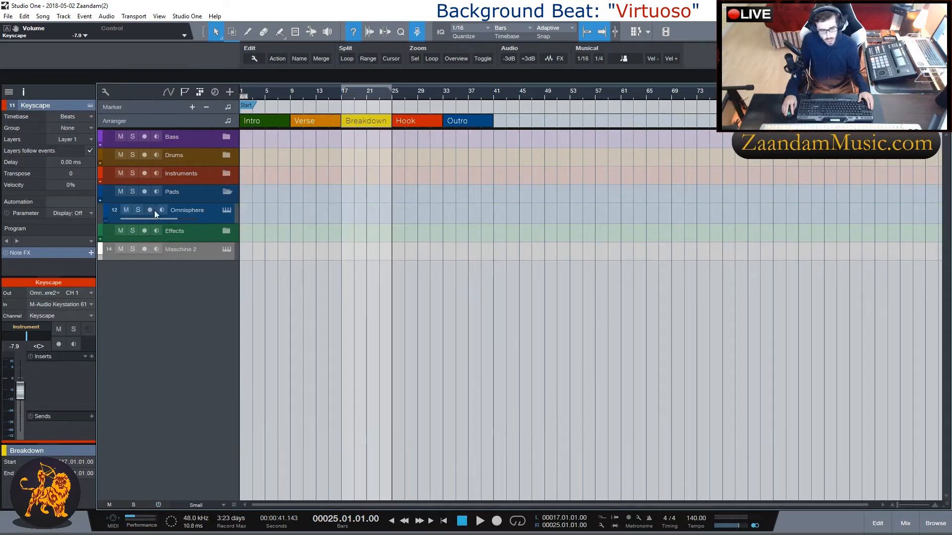
click(226, 211)
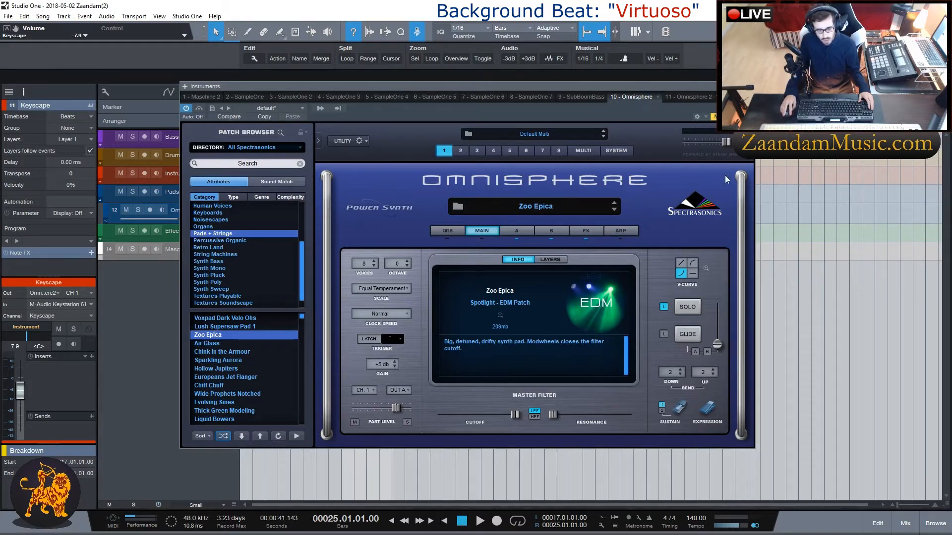
key(F11)
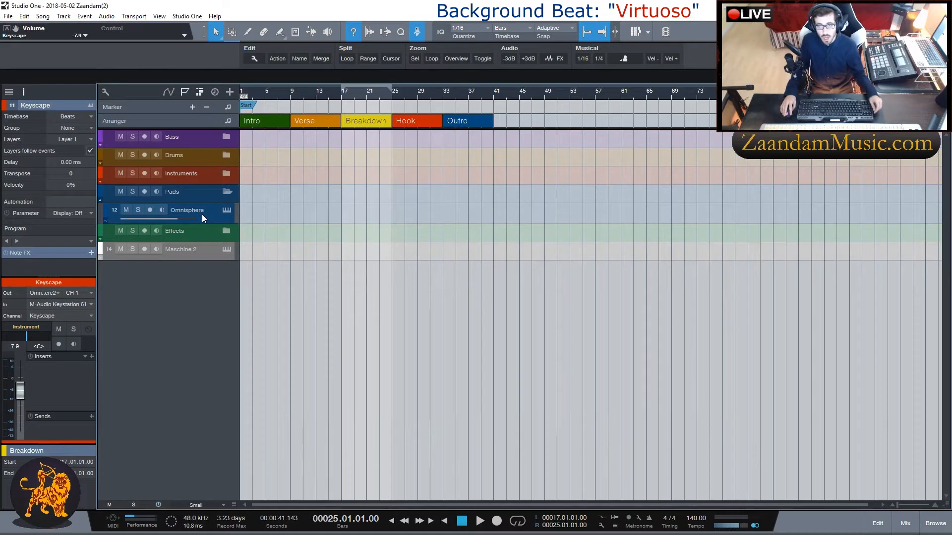
click(227, 193)
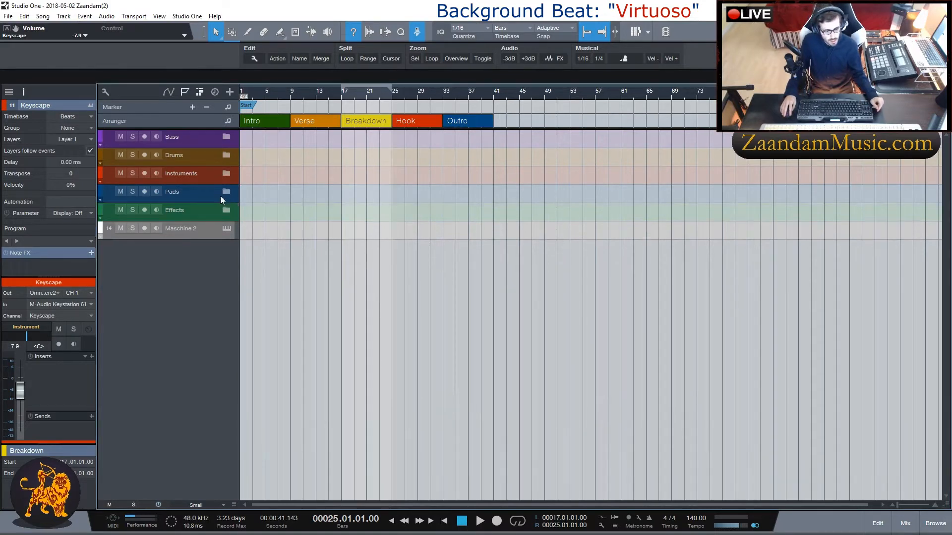
Step: Expand the Effects folder, examine the sample loaded on the Beat Tag track, and collapse the folder
click(227, 210)
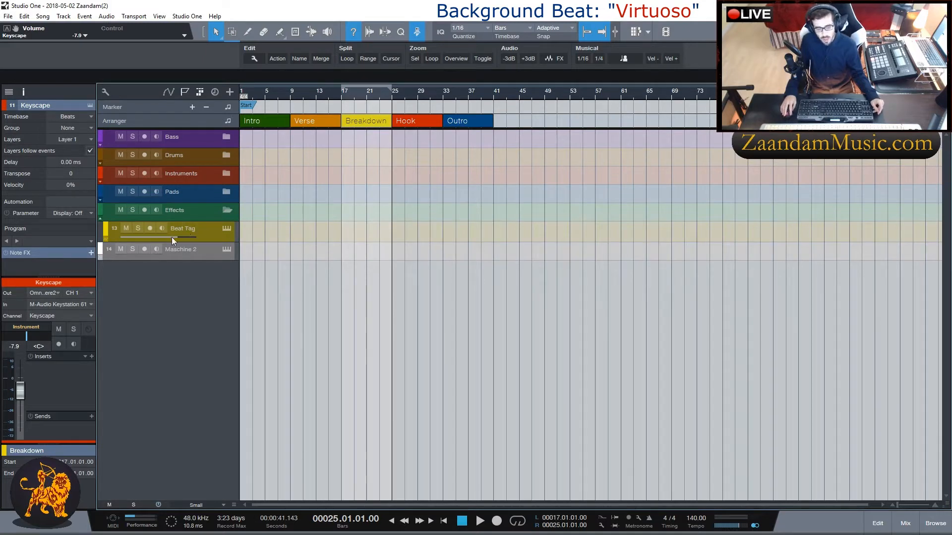
click(227, 229)
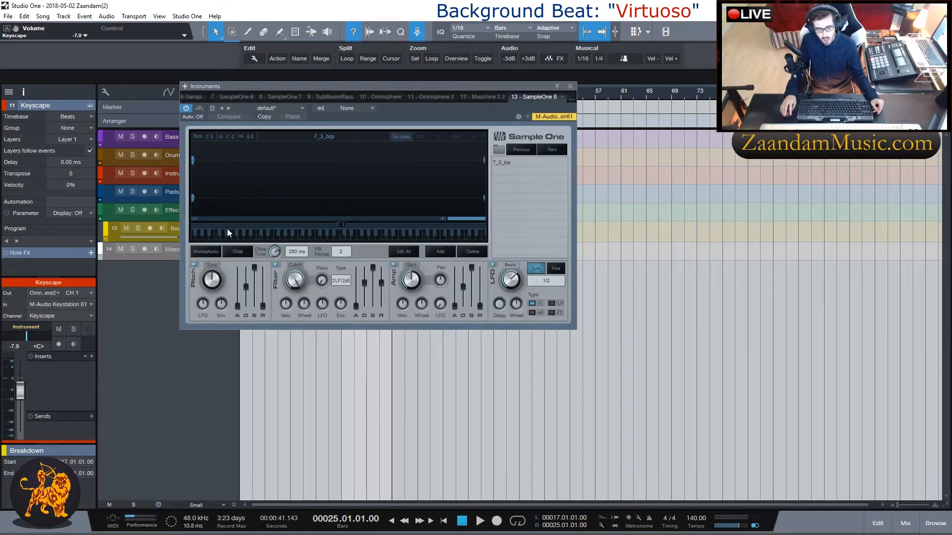
click(570, 86)
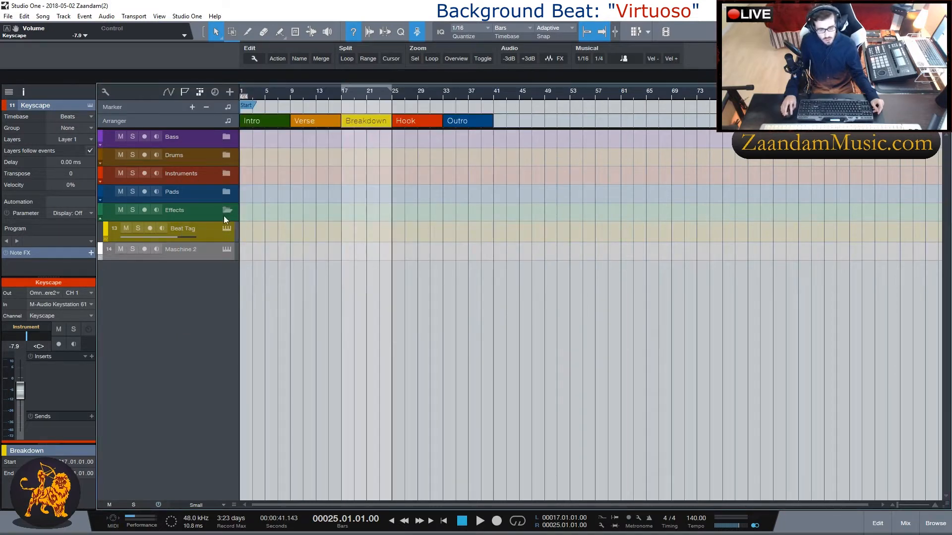
drag(224, 216, 226, 211)
Step: Select the Maschine 2 track, examine its instrument window and close it
click(202, 235)
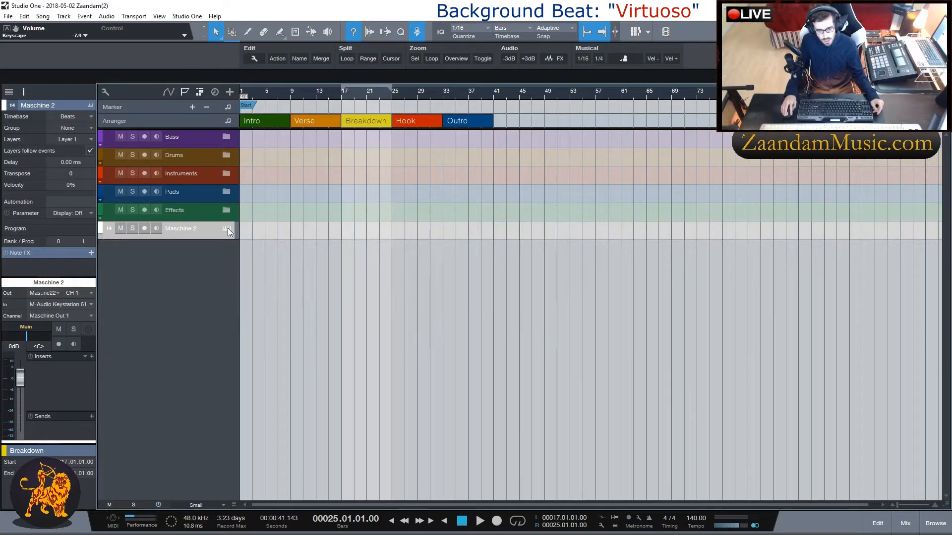
click(227, 229)
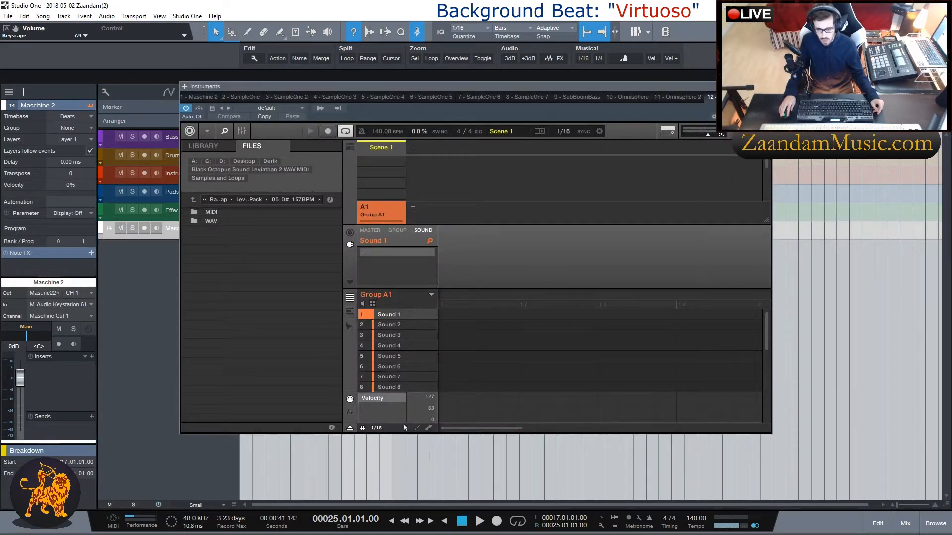
click(765, 86)
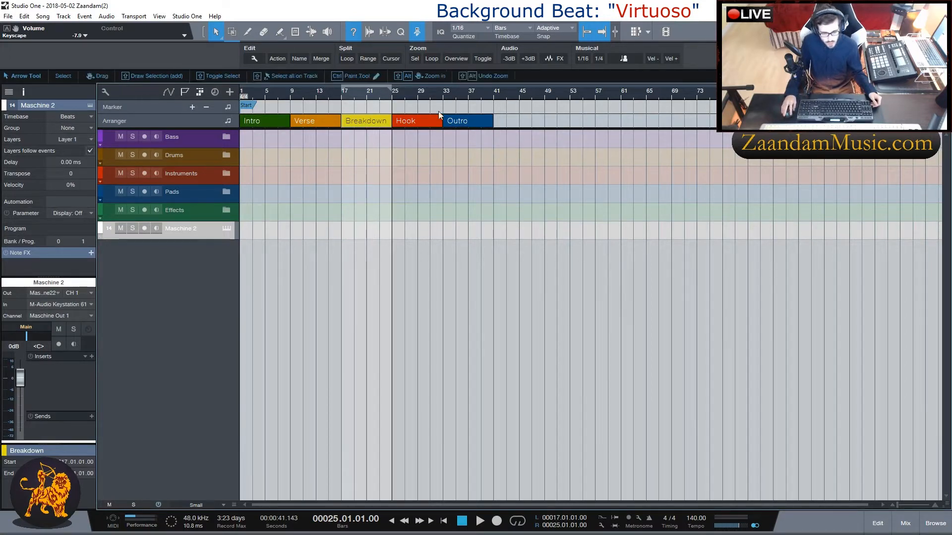
Step: Open the mixer and display the instrument and audio track channels
click(905, 523)
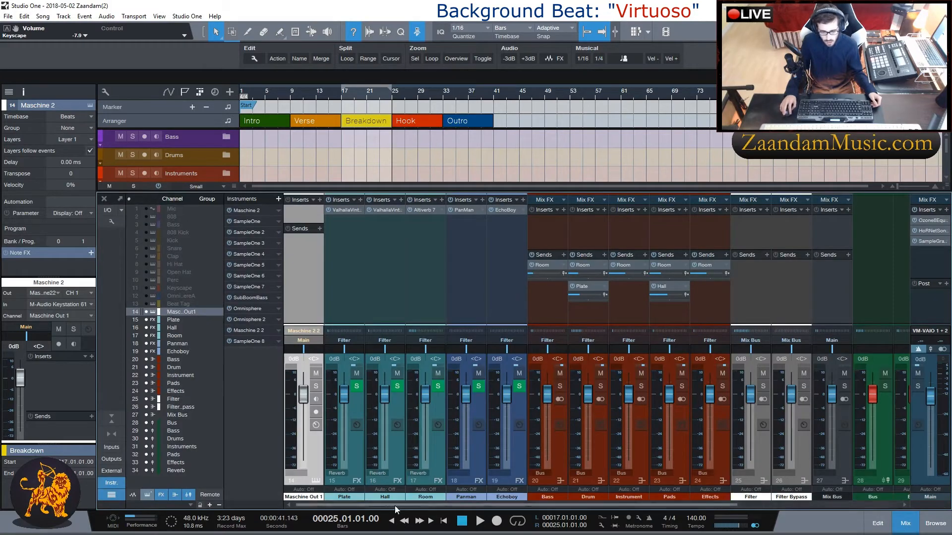
click(144, 495)
click(133, 496)
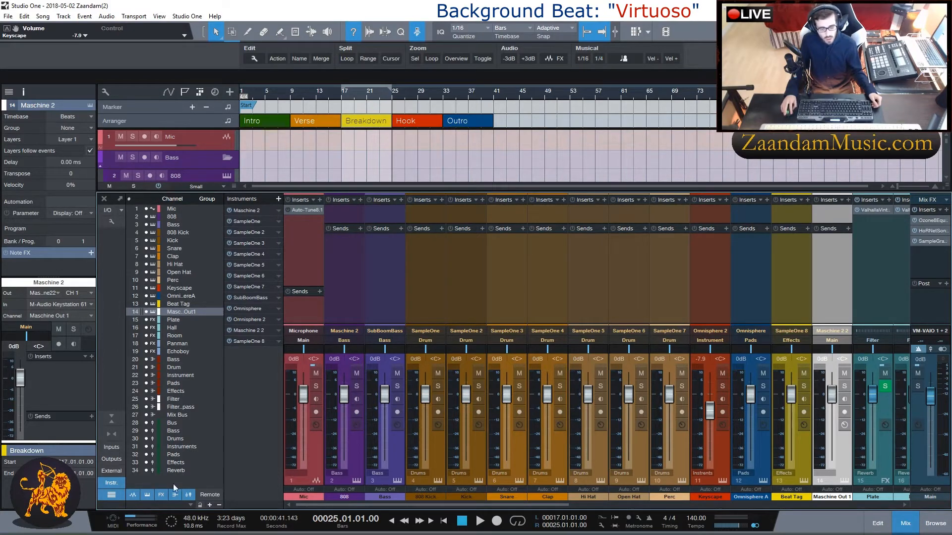
Step: Hide the audio track channels, select the 808 channel and enlarge the inserts area of the channel strips
click(133, 495)
click(303, 266)
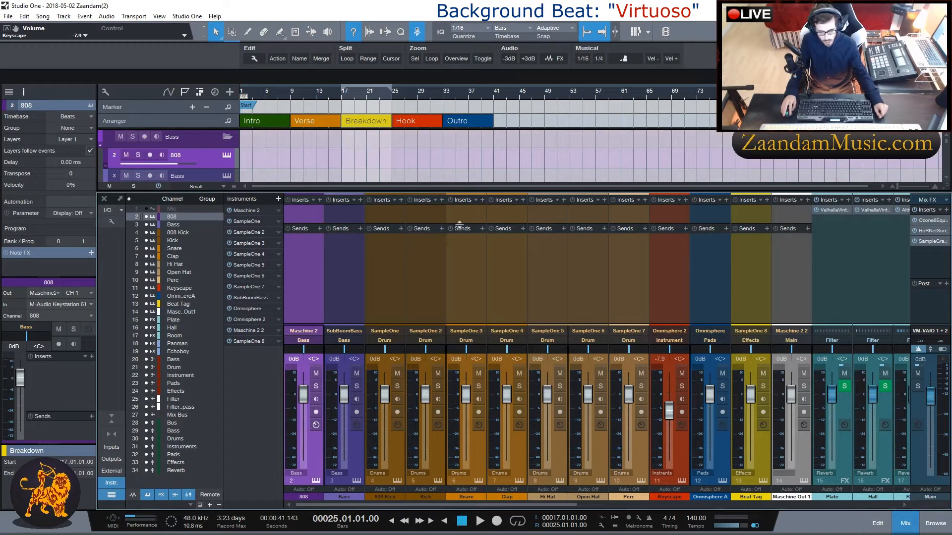
drag(460, 223, 460, 247)
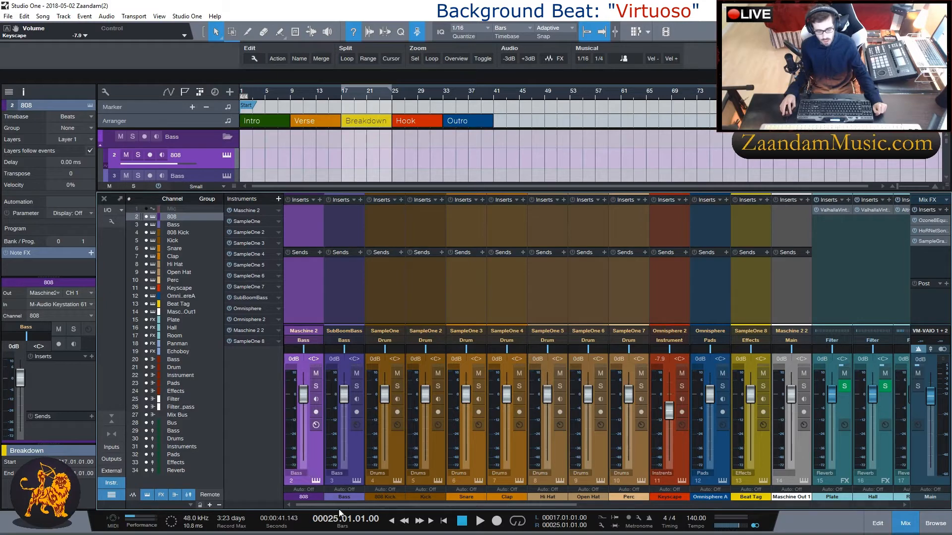
Step: Examine the green VCA channels from Bus to Reverb by selecting each in turn, and try out the Effects fader
drag(331, 505, 729, 502)
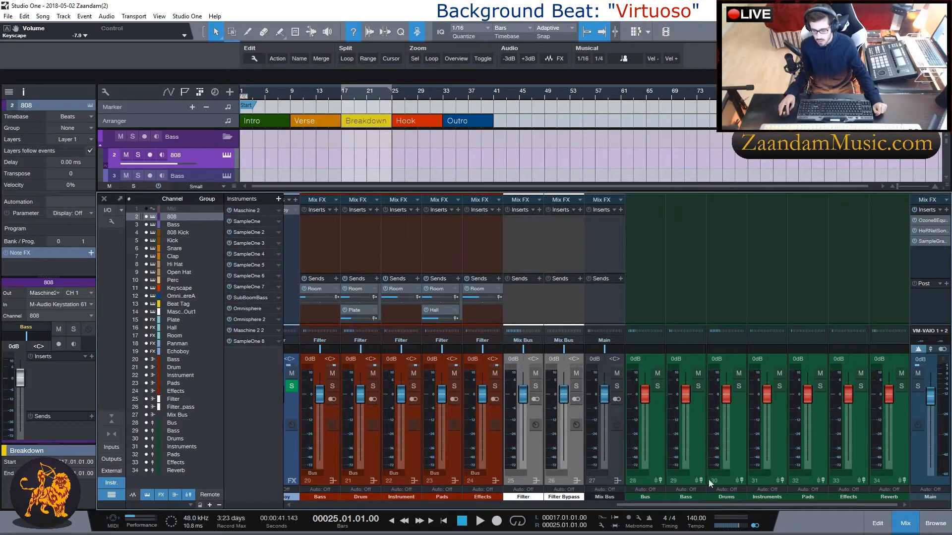
click(643, 281)
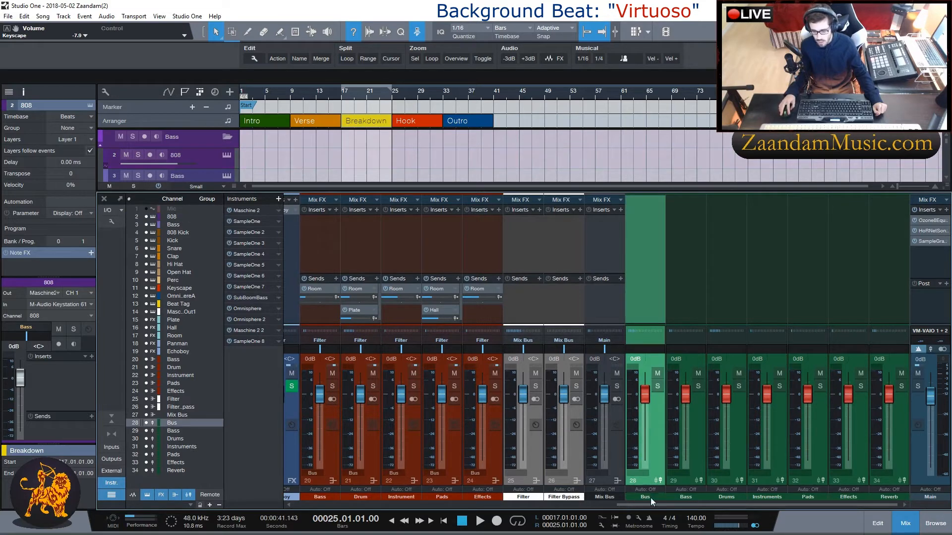
click(688, 261)
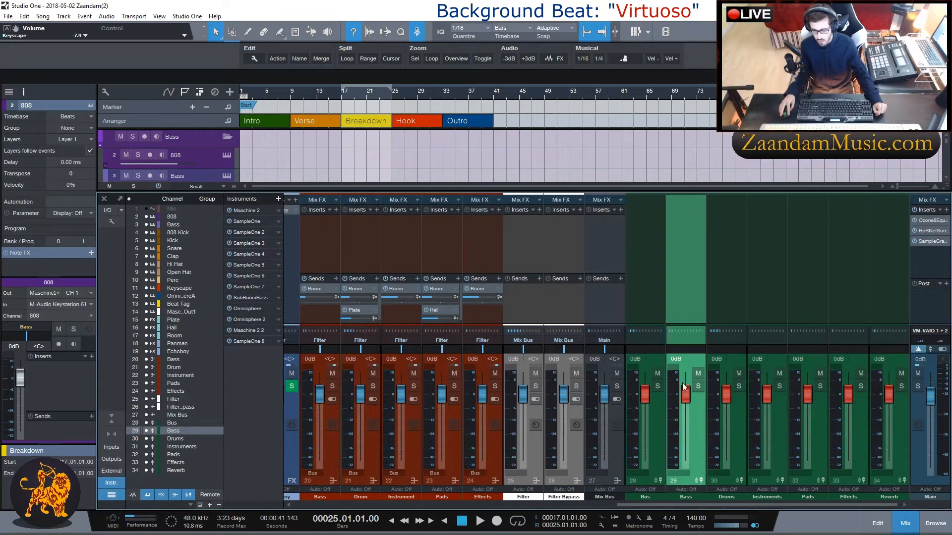
click(739, 254)
click(776, 280)
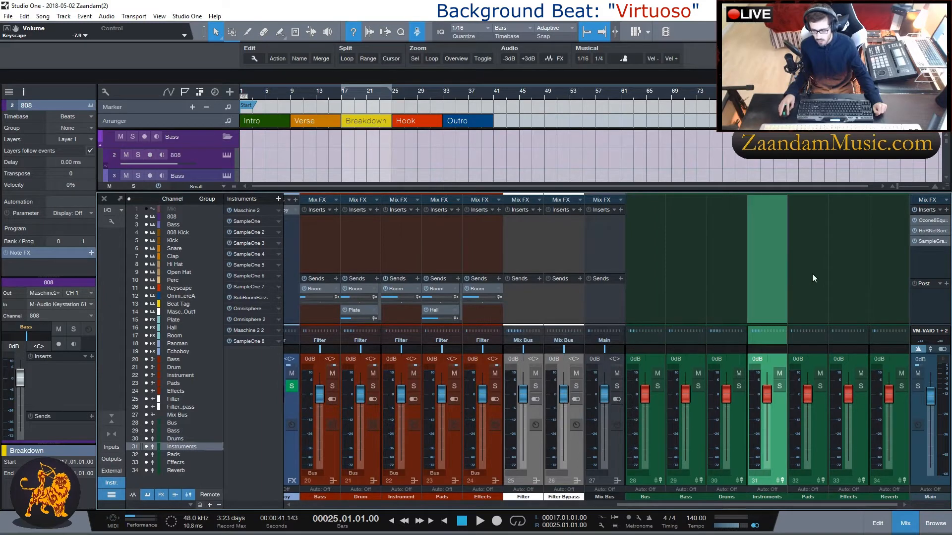
click(812, 274)
click(850, 278)
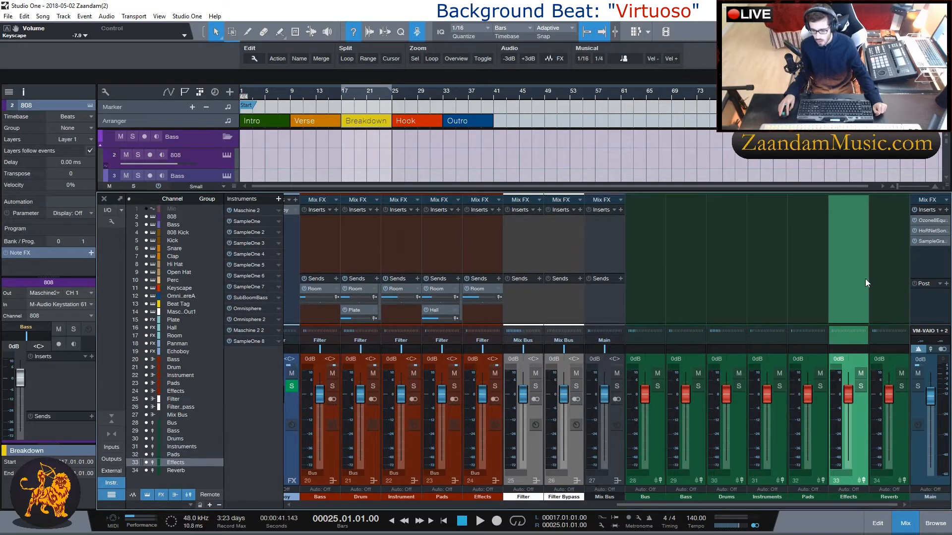
click(876, 276)
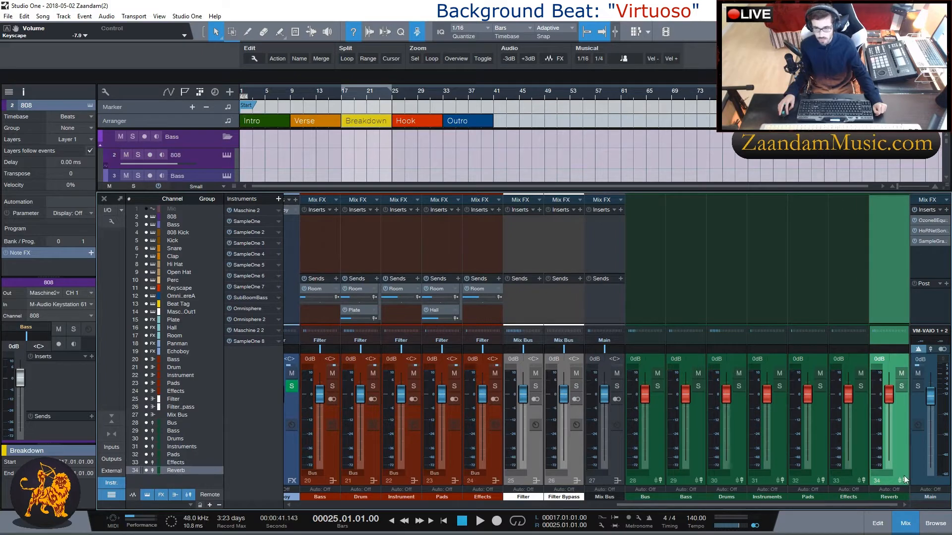
mouse_move(848, 397)
mouse_down()
mouse_move(848, 412)
mouse_move(851, 397)
mouse_up()
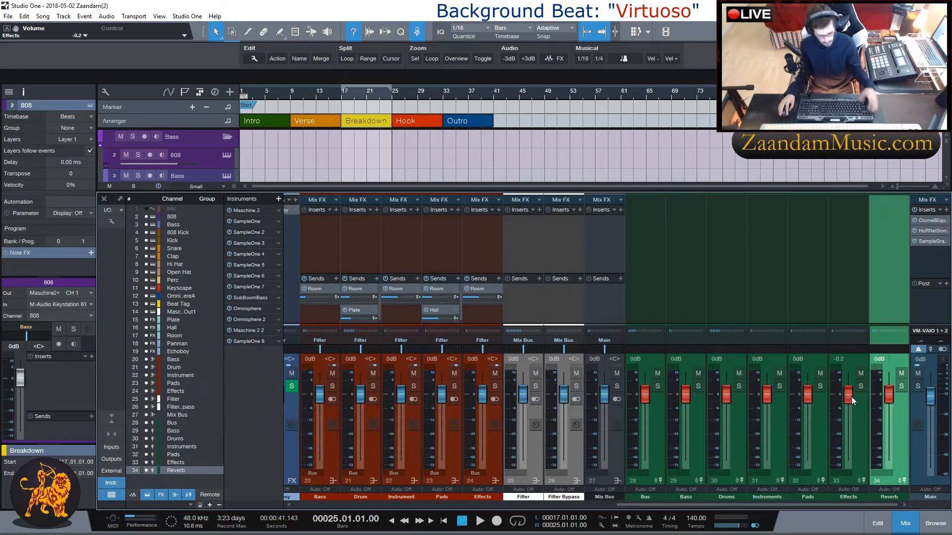
Step: Compare the output routing of the instrument channels with the red bus channels in the mixer
drag(751, 506, 419, 524)
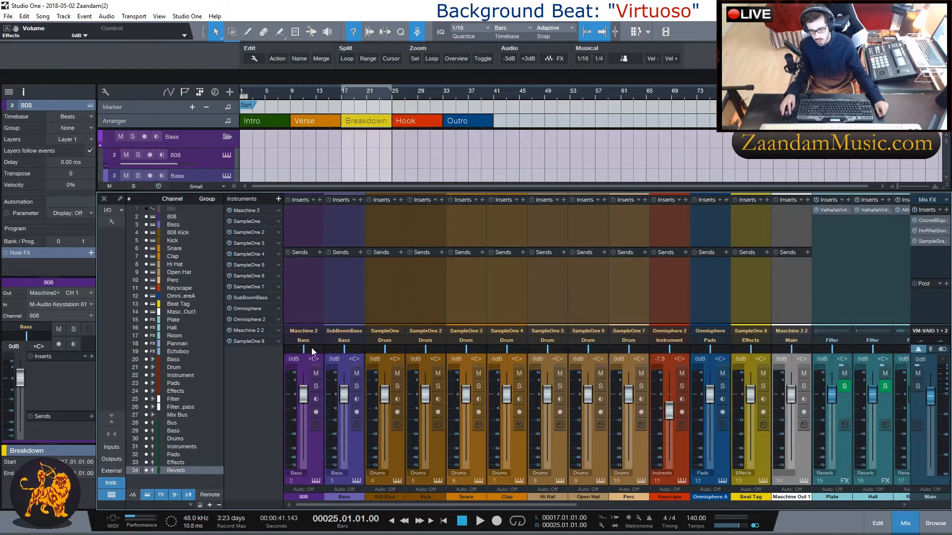
drag(367, 504, 629, 499)
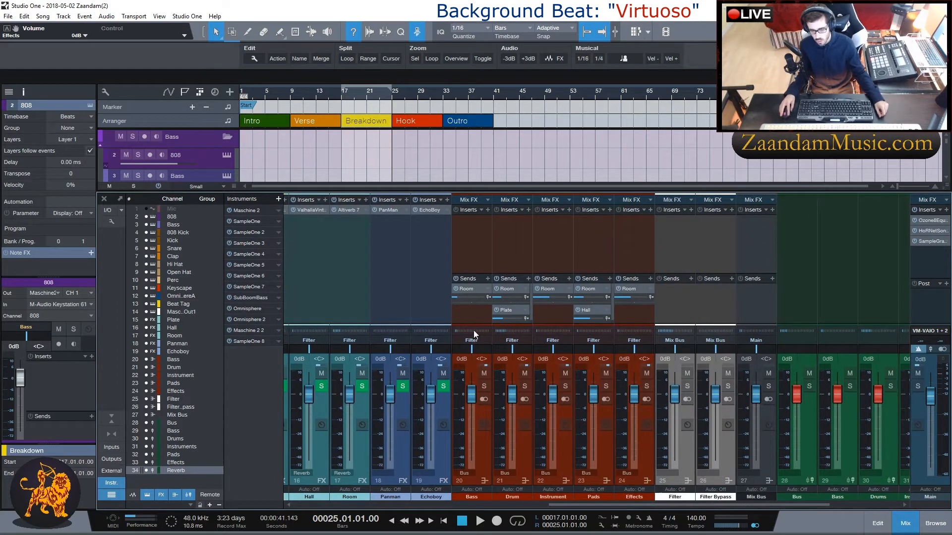
drag(573, 506, 255, 517)
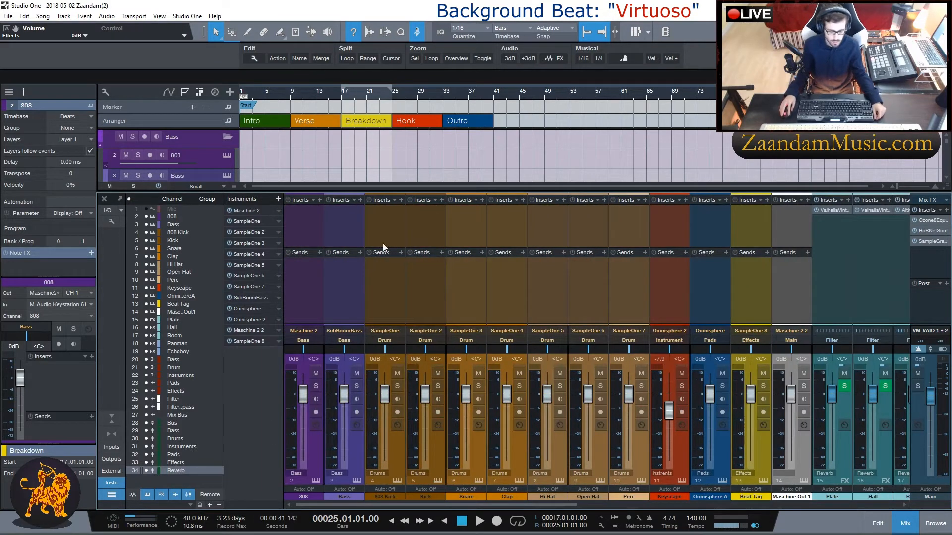
Step: Collapse the Bass and Drums folders to hide their channels in the mixer, selecting the 808 Kick channel in between
click(227, 137)
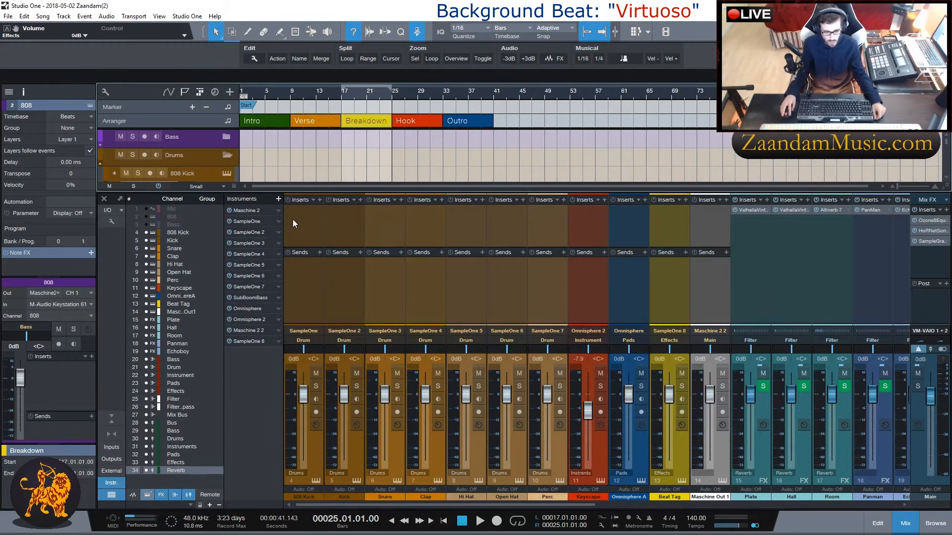
click(298, 220)
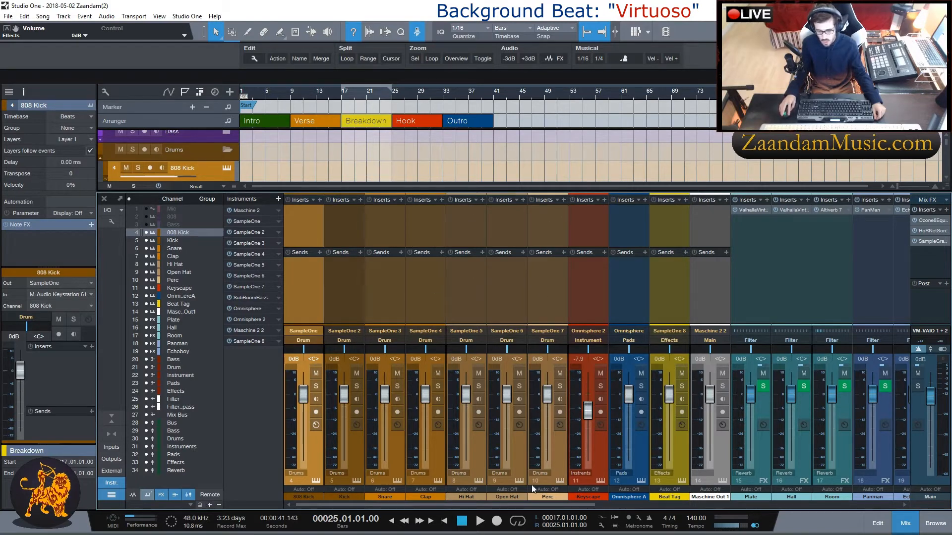
drag(510, 505, 585, 501)
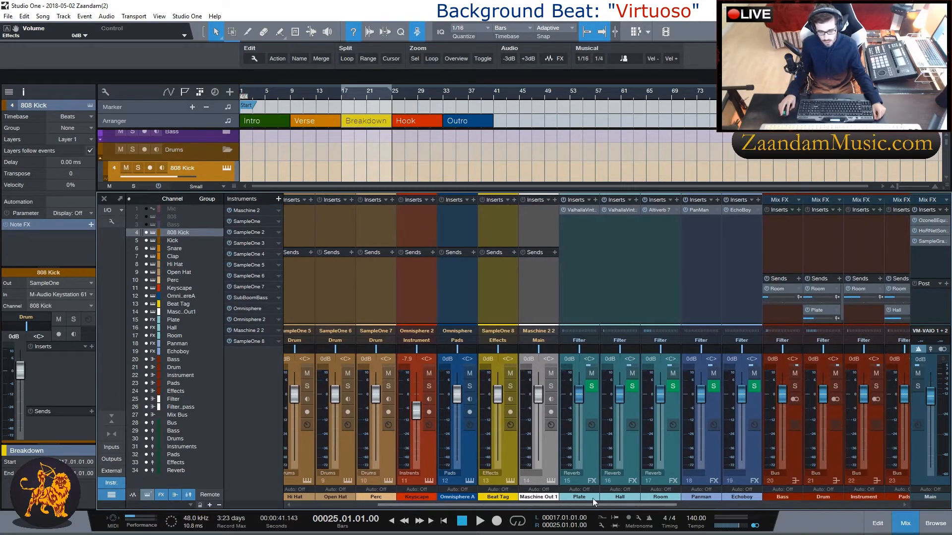
click(225, 150)
drag(478, 504, 372, 503)
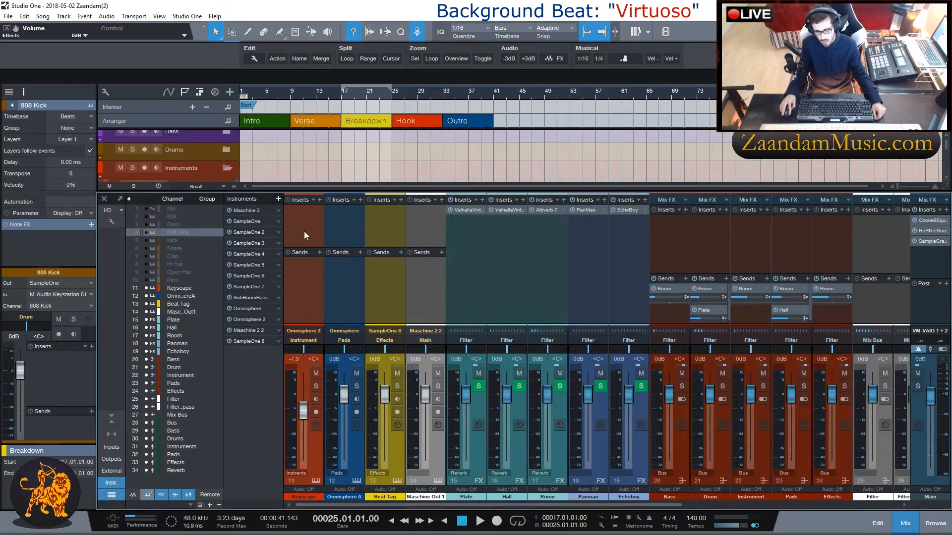
Step: Collapse the Instruments, Pads and Effects folders to hide their channels in the mixer
click(229, 168)
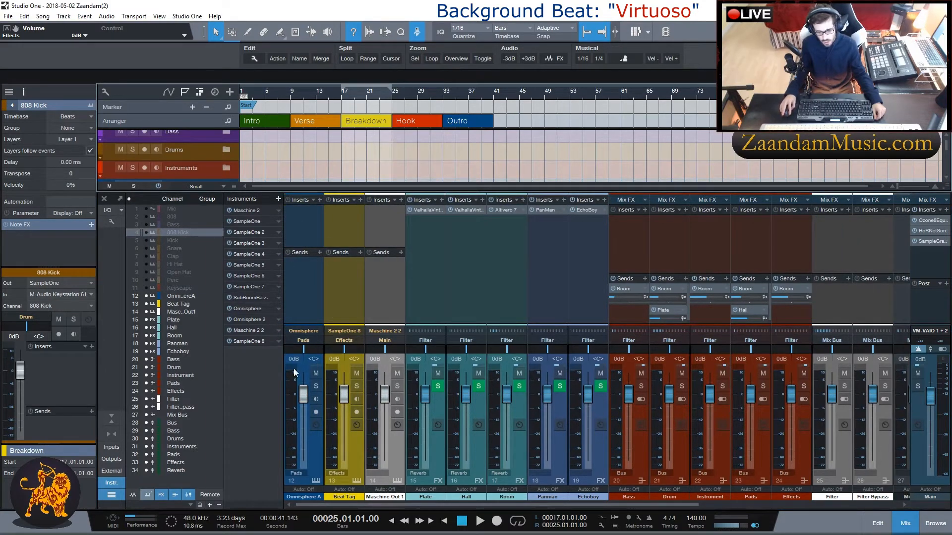
scroll(192, 174, down, 3)
click(228, 163)
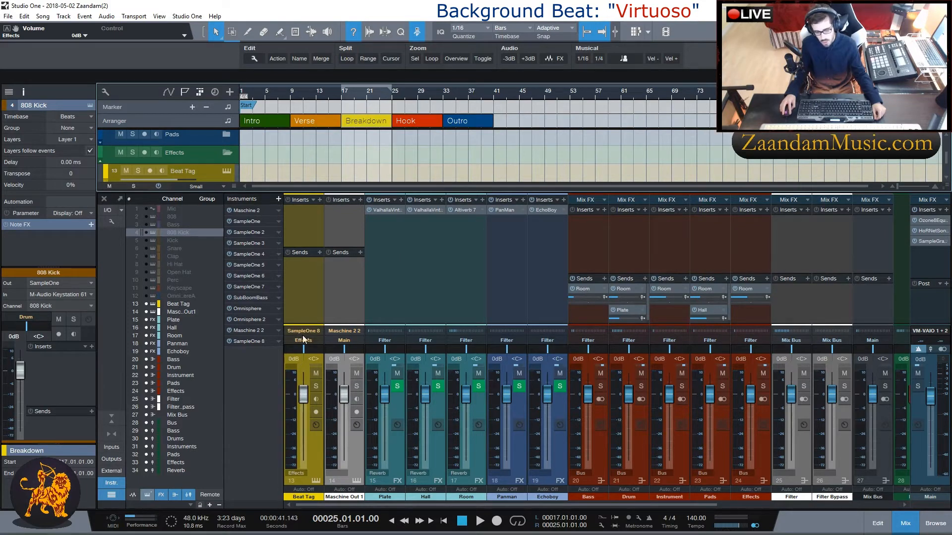
click(227, 153)
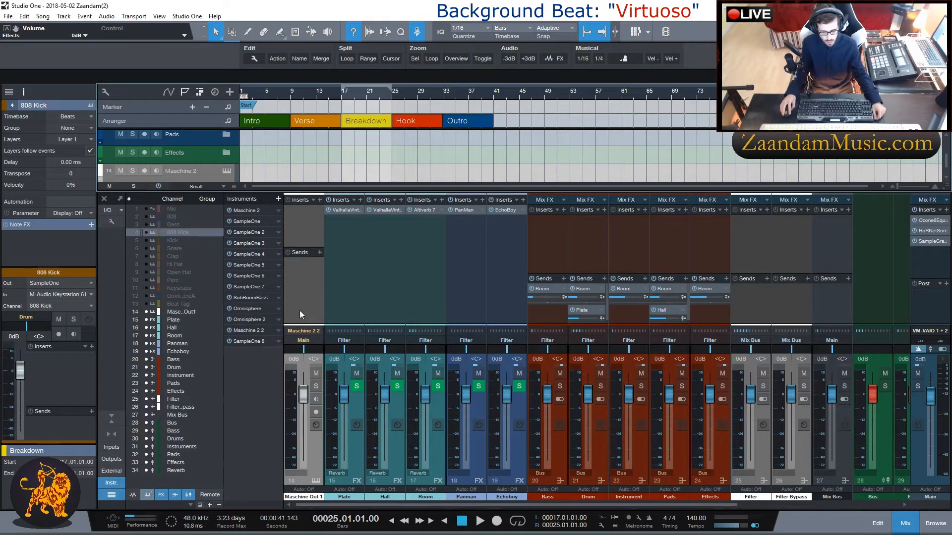
Step: Inspect the ValhallaVintageVerb inserts on the Plate and Hall effect channels, closing each plug-in window again
scroll(339, 272, right, 1)
scroll(339, 269, right, 1)
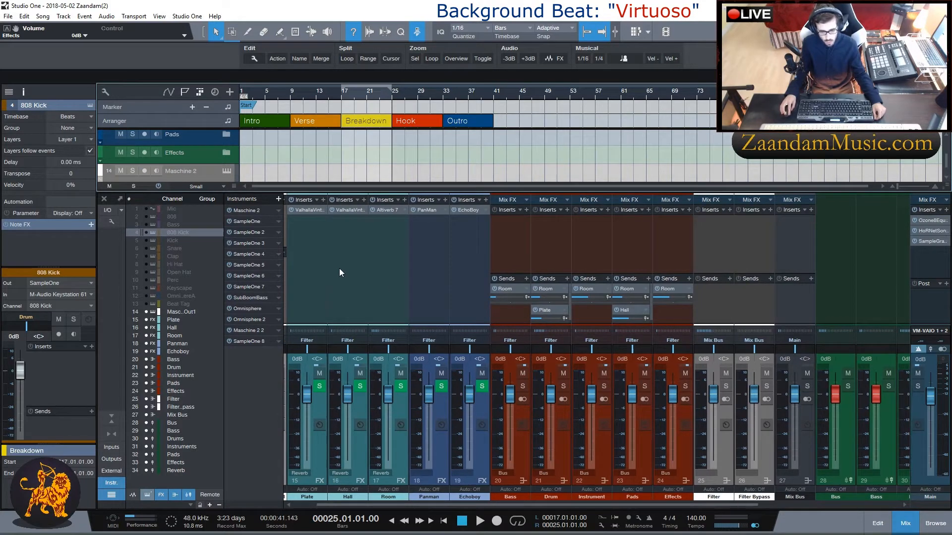
click(335, 260)
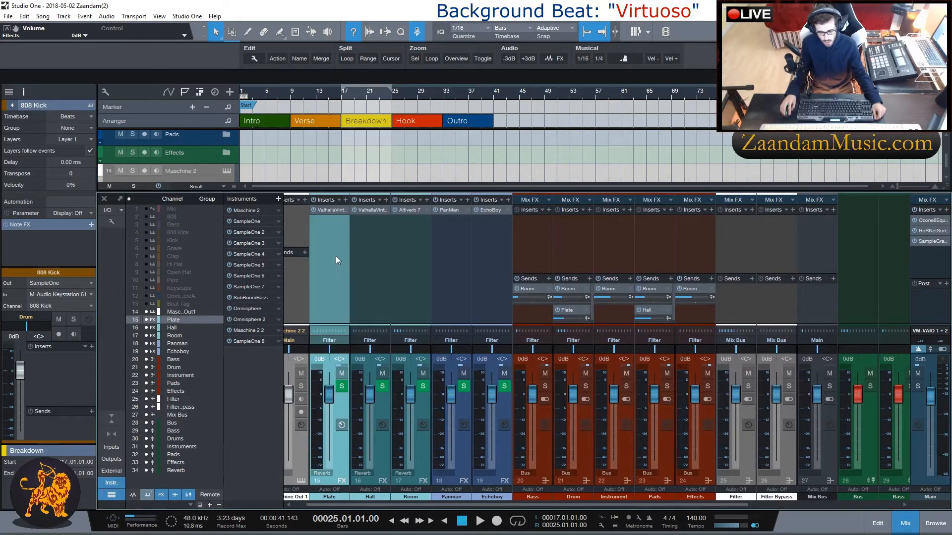
click(329, 209)
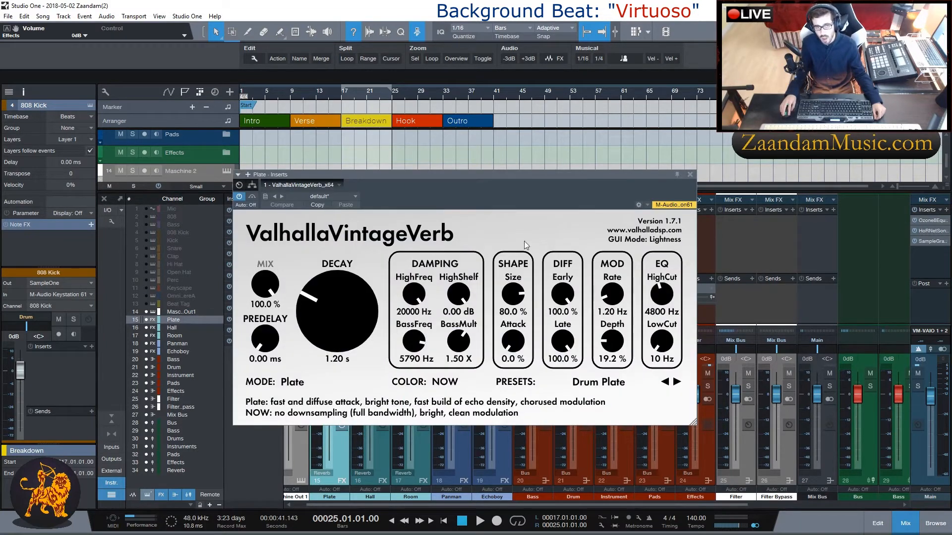
click(689, 175)
click(365, 241)
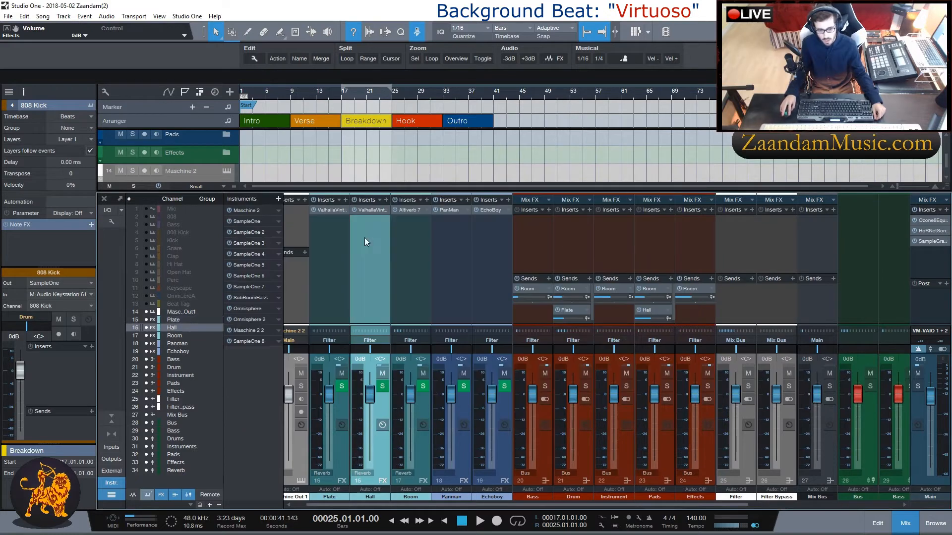
click(367, 210)
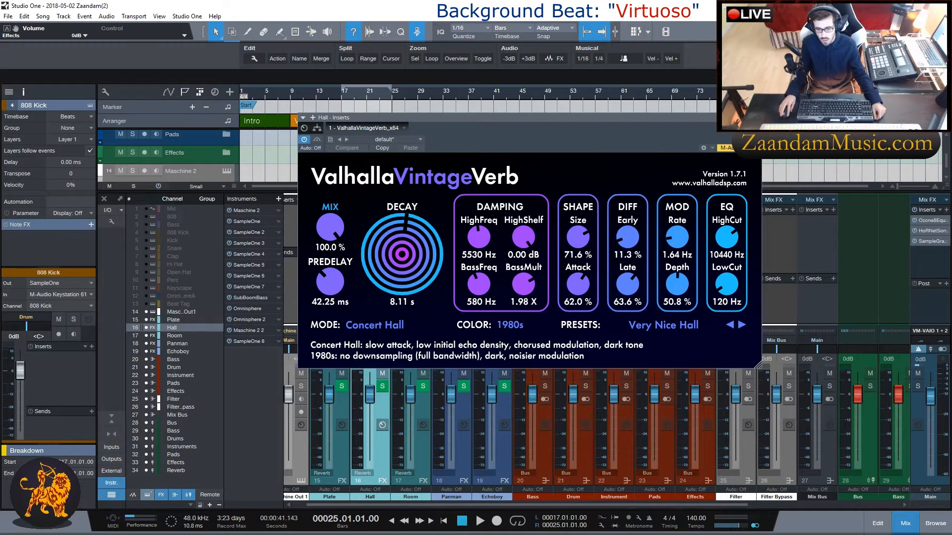
click(756, 117)
Step: Inspect the Altiverb 7 insert on the Room channel, and select the Plate, Hall and Room reverb channels in turn
click(405, 265)
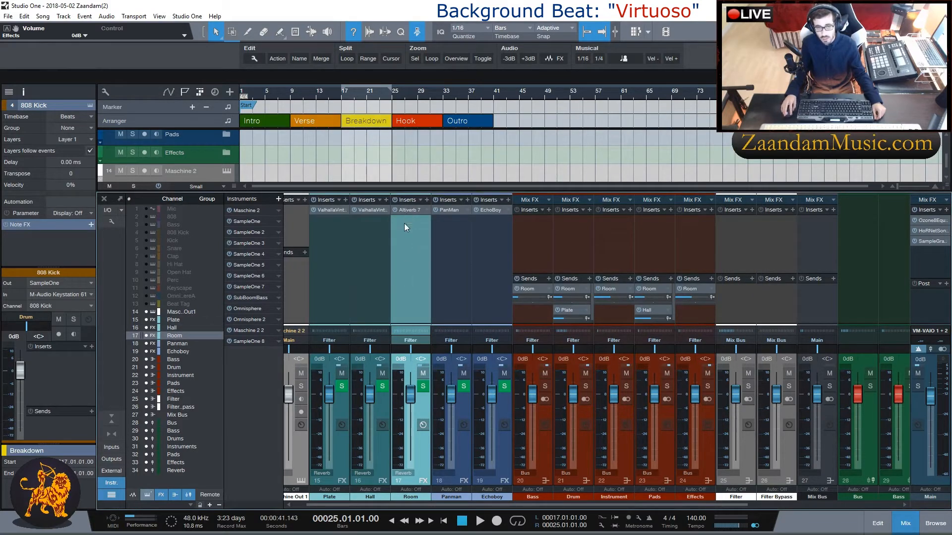
click(409, 210)
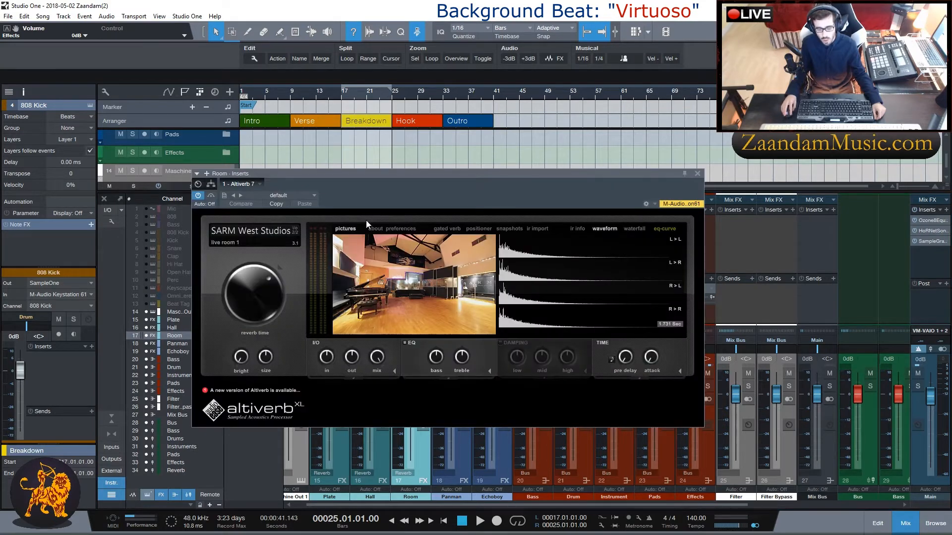
click(697, 174)
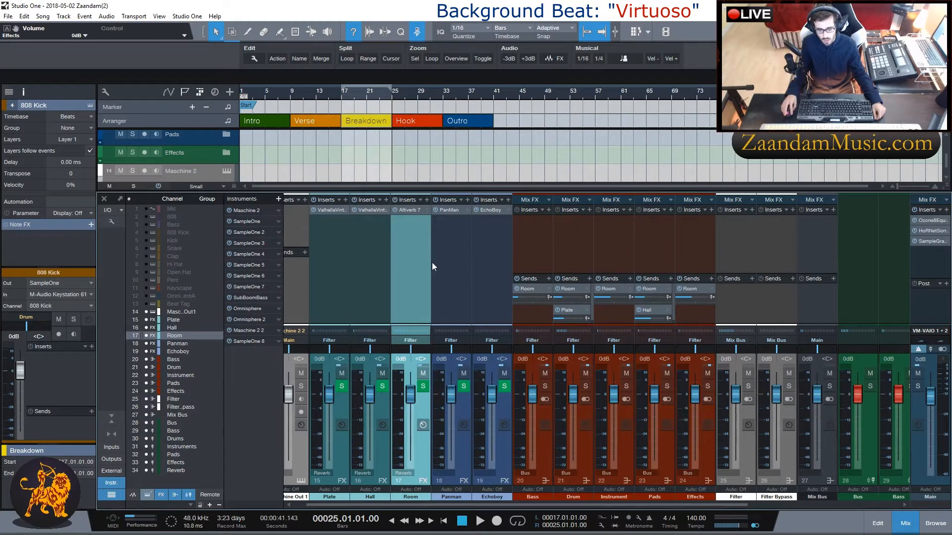
click(344, 246)
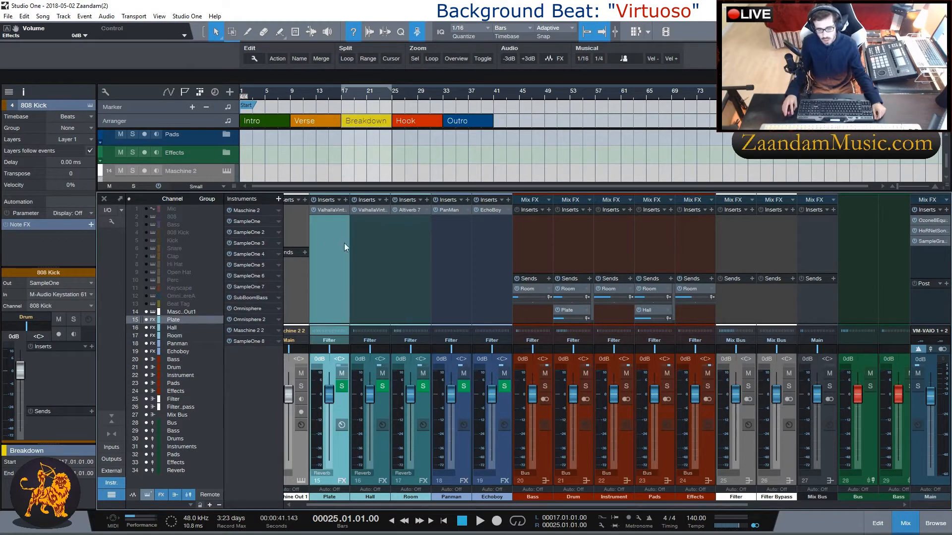
click(370, 251)
click(417, 255)
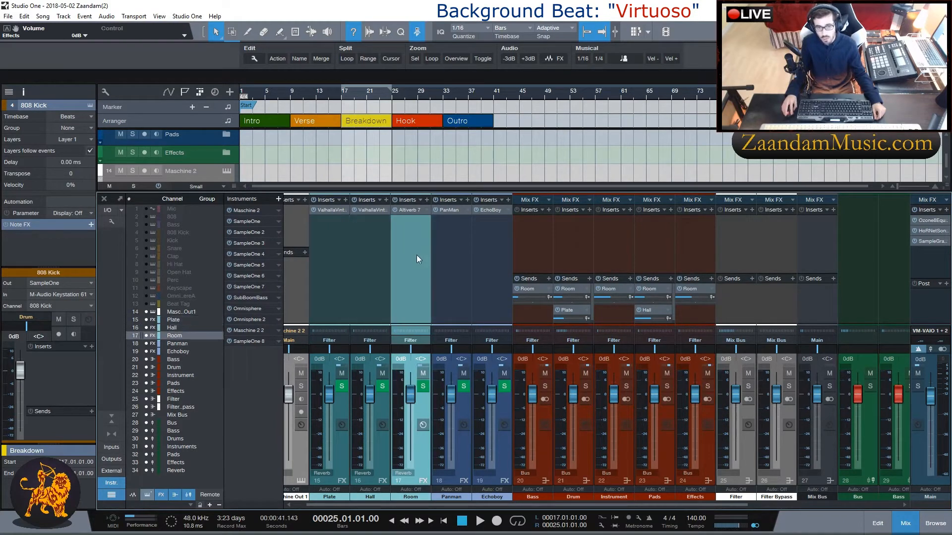
Step: Inspect the PanMan insert on the Panman channel and the EchoBoy insert on the Echoboy channel, choosing EchoBoy's Default preset
click(455, 291)
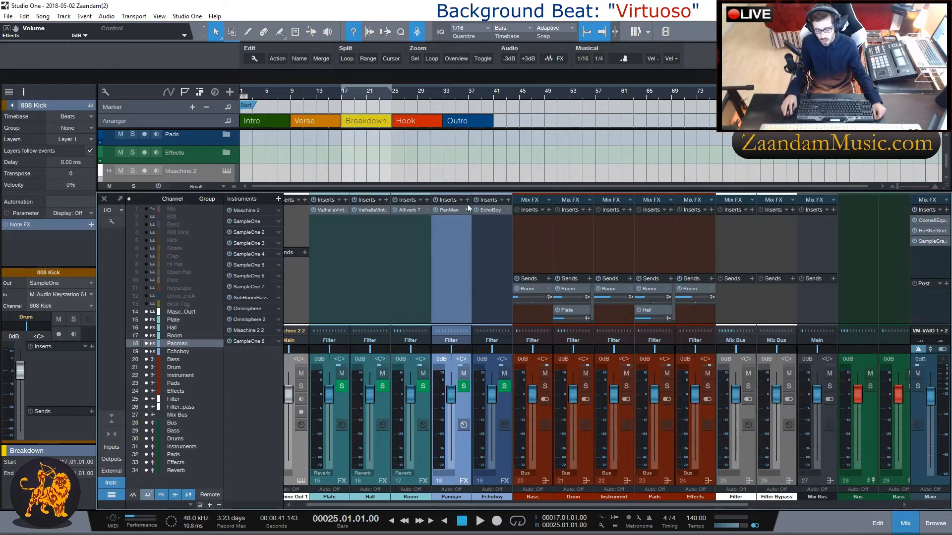
click(449, 210)
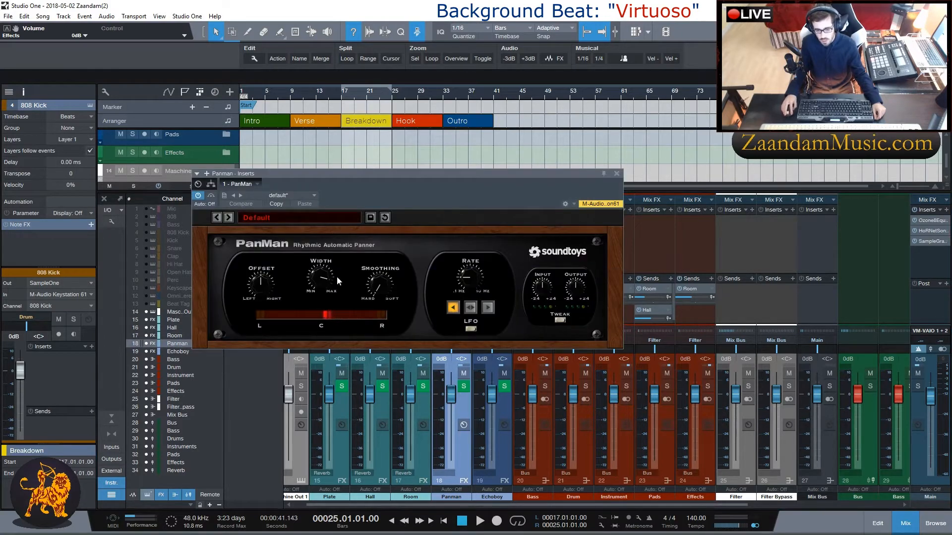
click(616, 173)
click(487, 281)
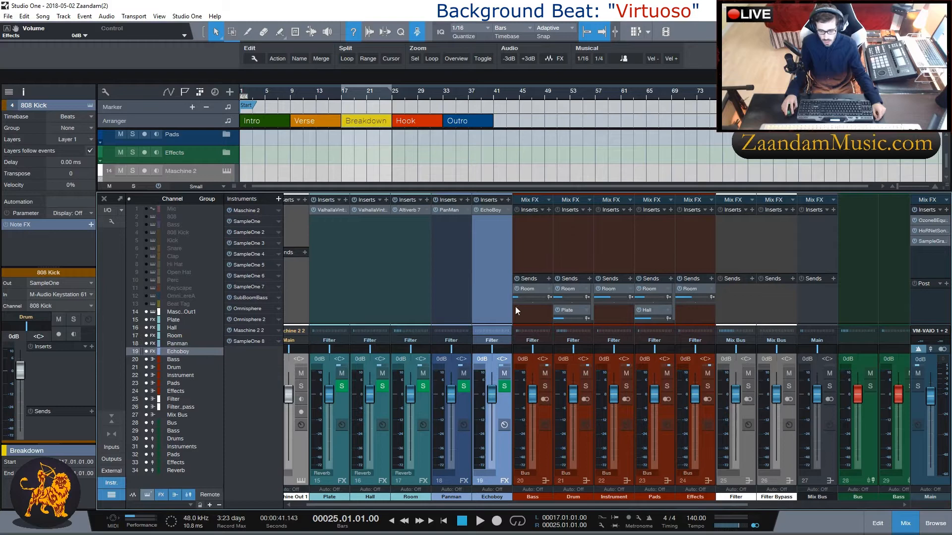
click(485, 209)
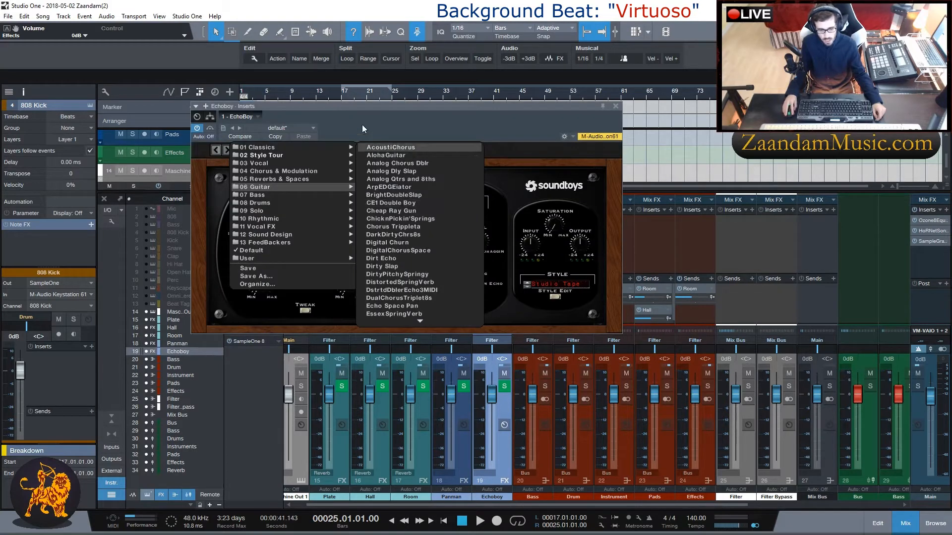
click(256, 250)
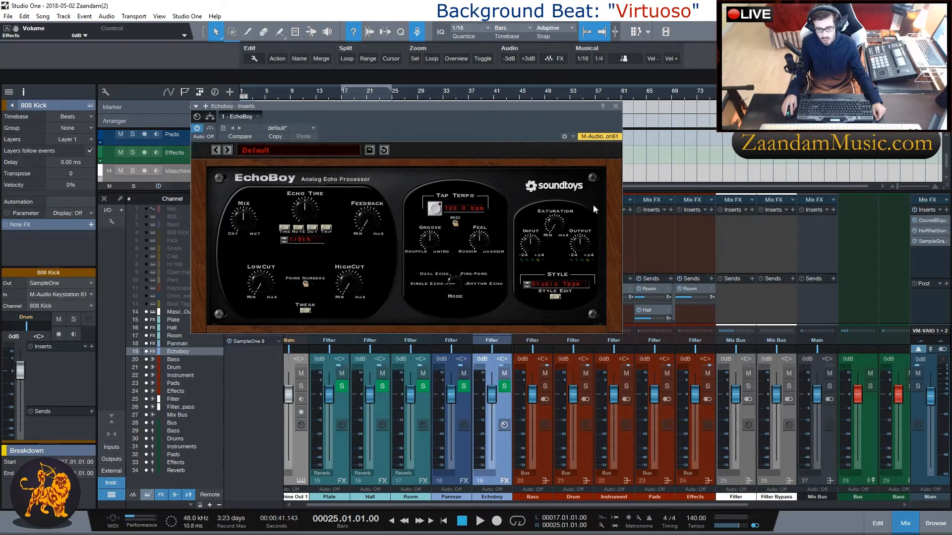
click(615, 106)
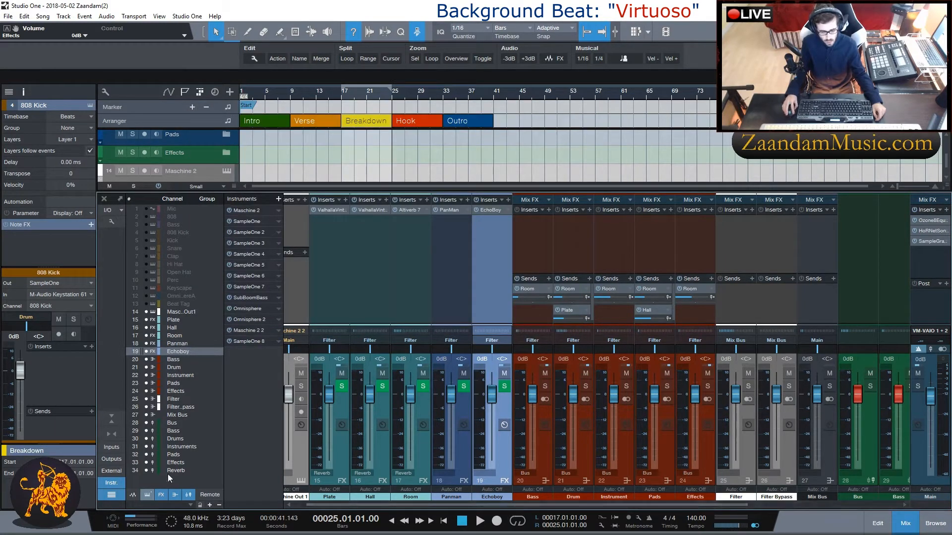
Step: Hide the FX and VCA channels in the mixer, and review the sends of the red bus channels from Bass to Effects
click(162, 495)
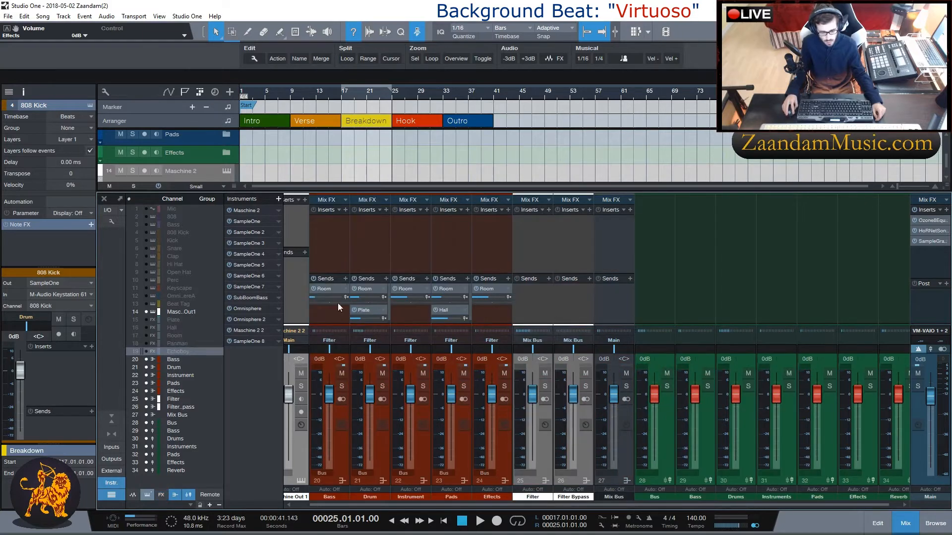
click(195, 493)
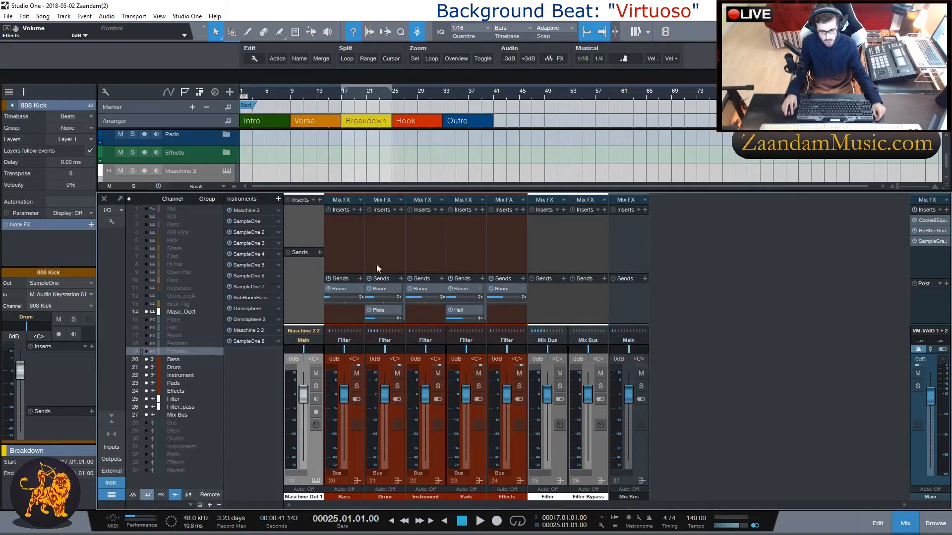
click(346, 243)
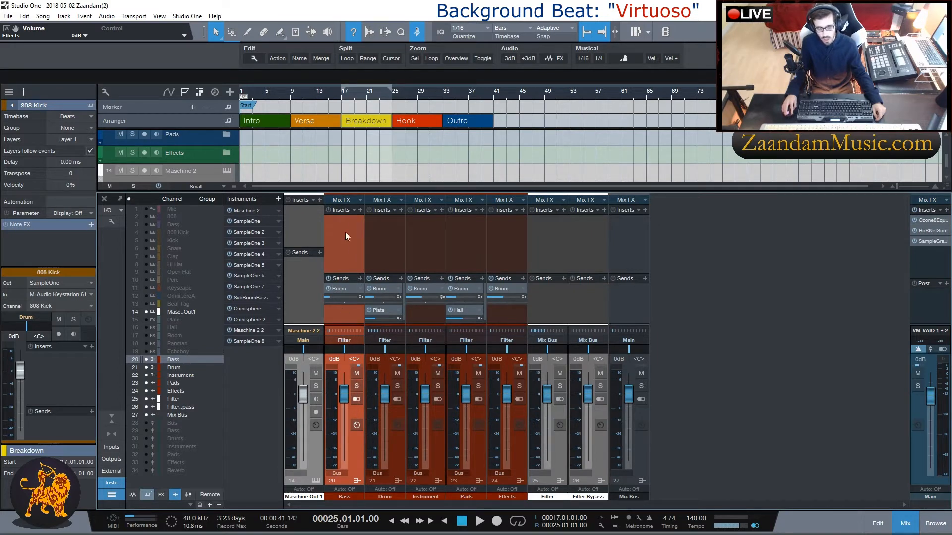
click(387, 220)
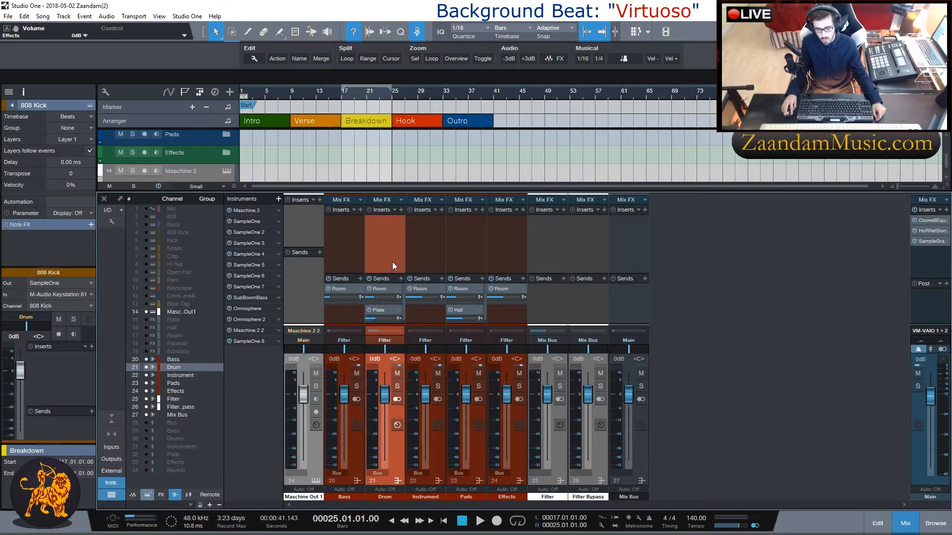
scroll(425, 262, down, 1)
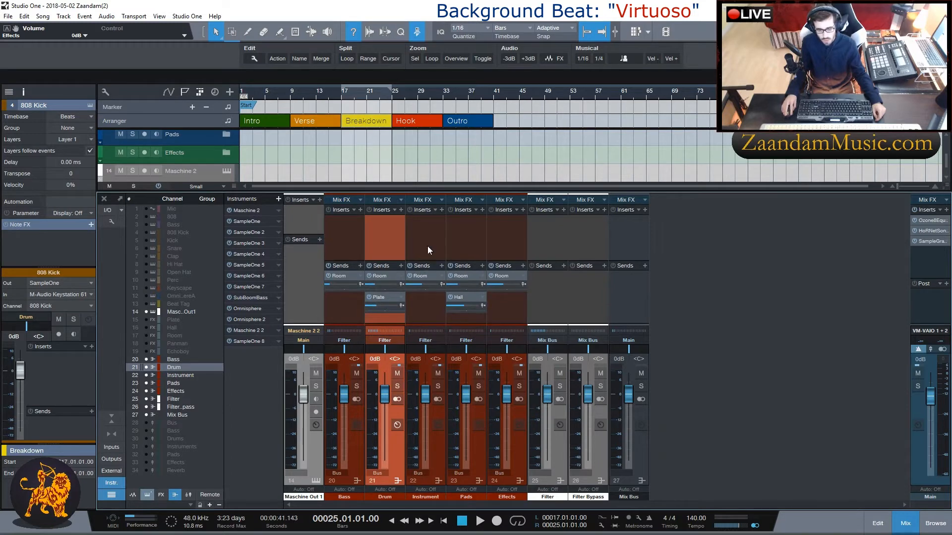
click(422, 238)
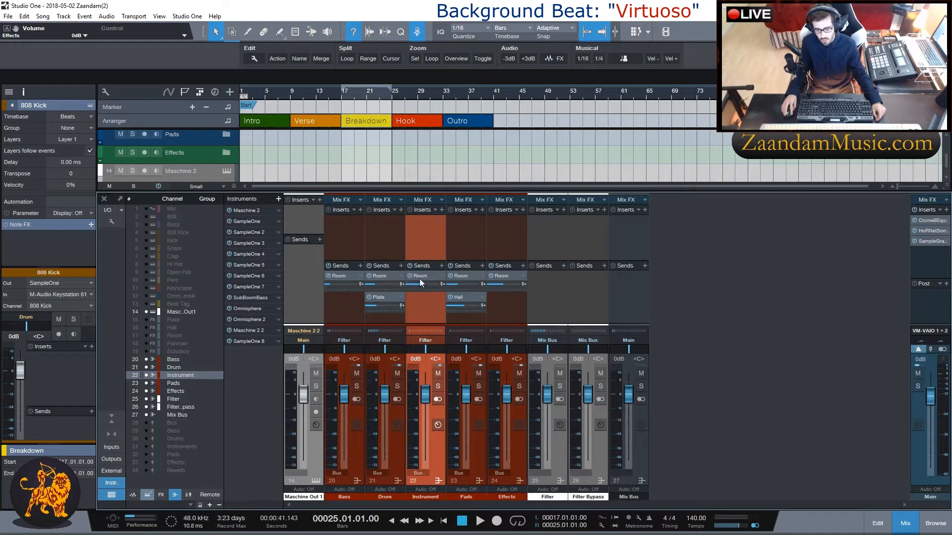
click(468, 241)
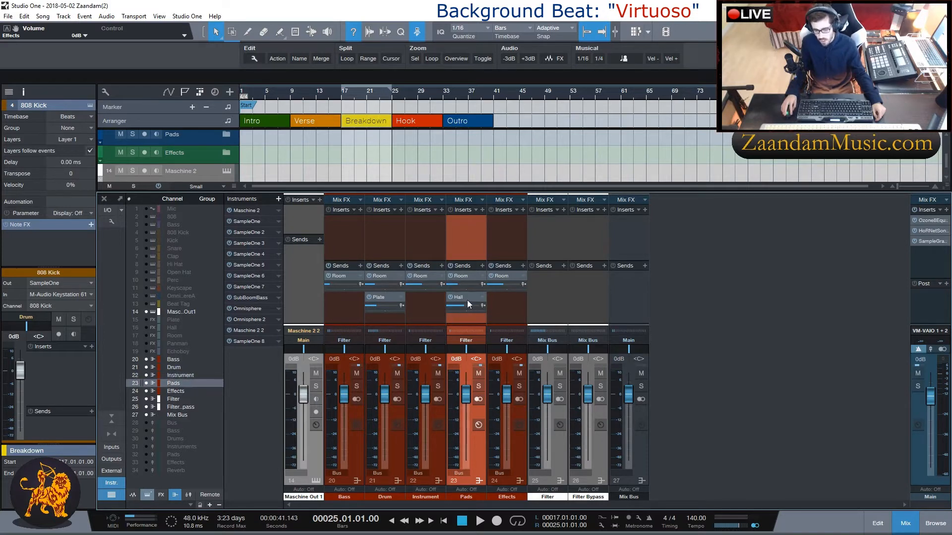
click(505, 241)
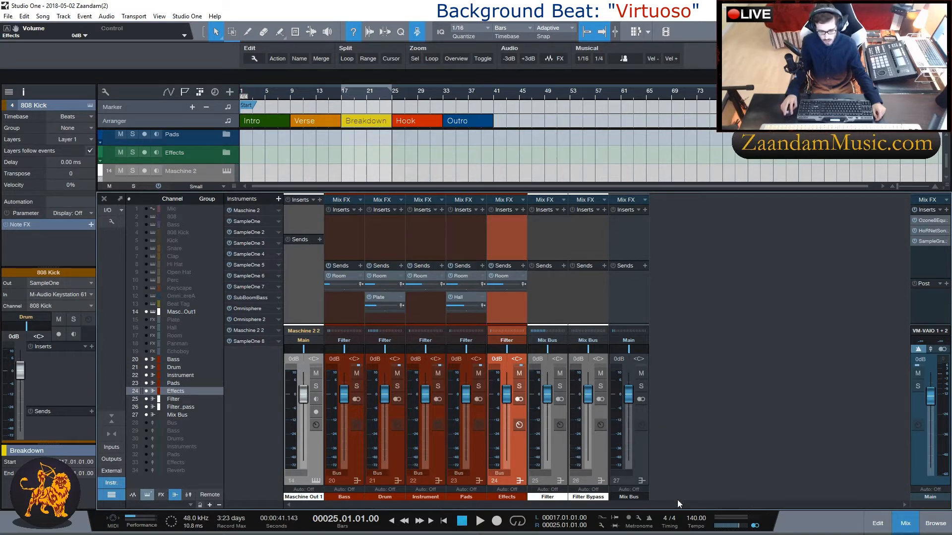
Step: Compare the Filter and Filter Bypass bus channels by selecting them alternately
click(551, 239)
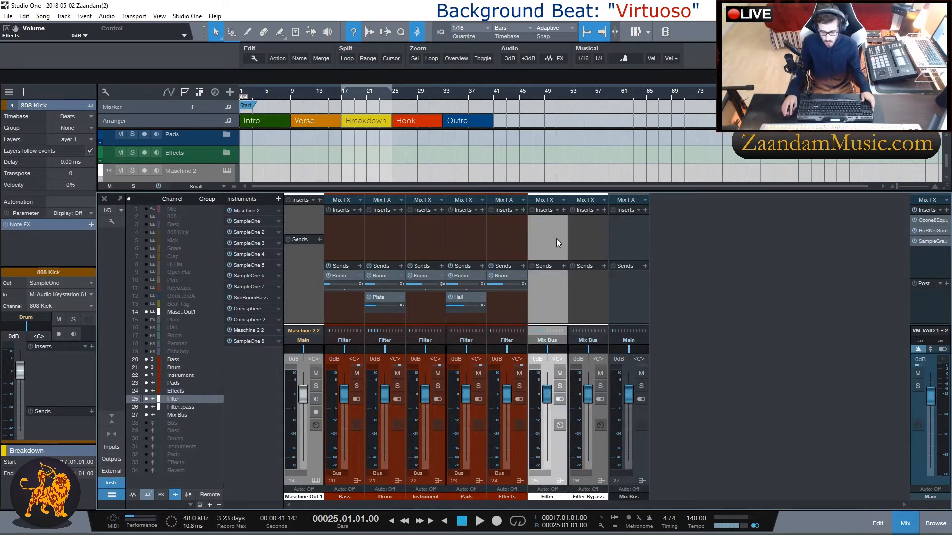
click(600, 237)
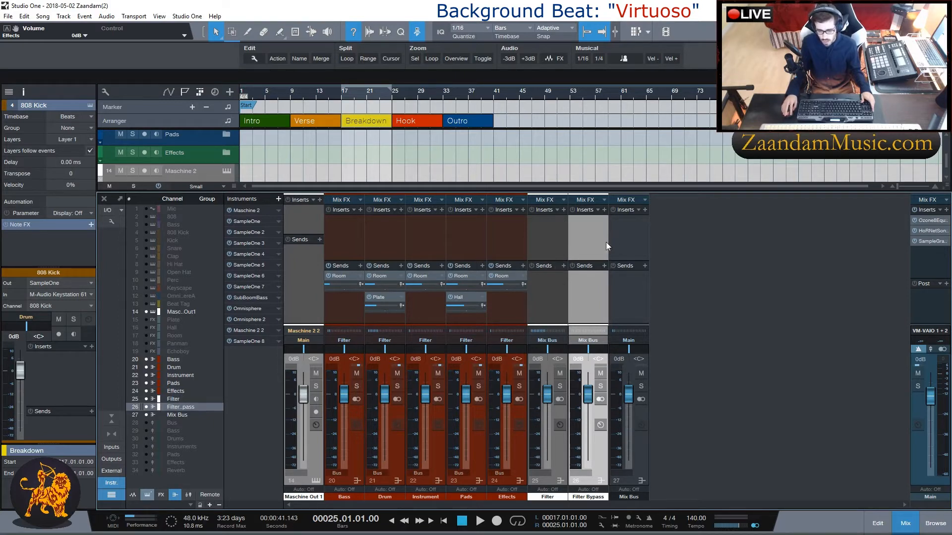
click(554, 241)
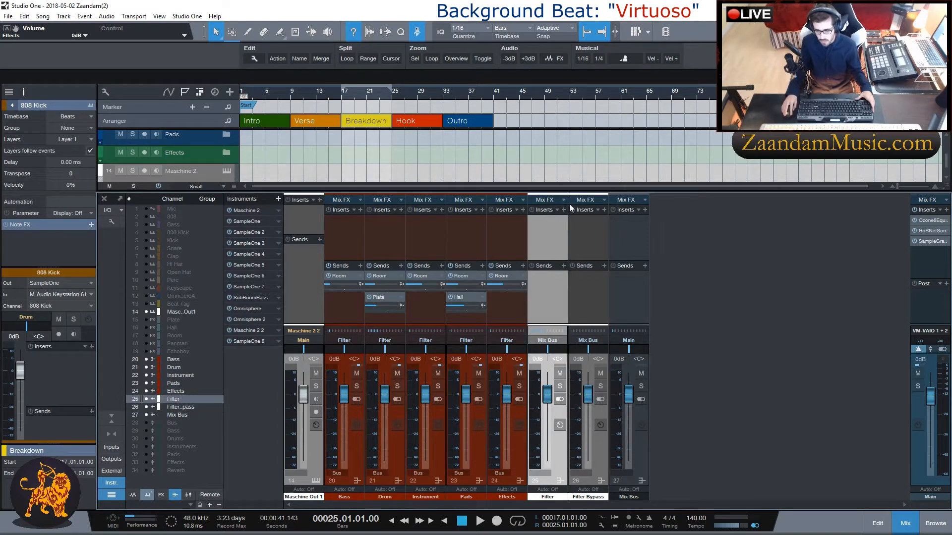
click(589, 241)
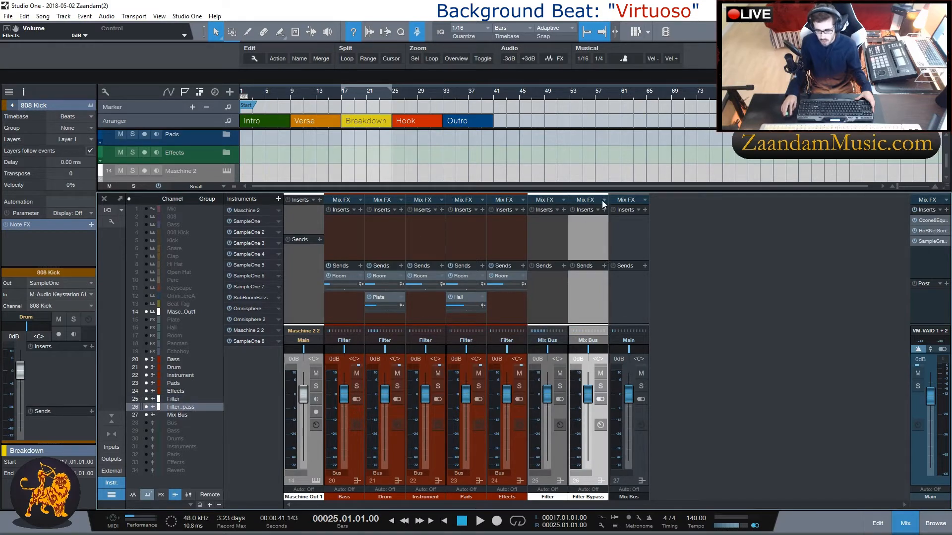
click(555, 238)
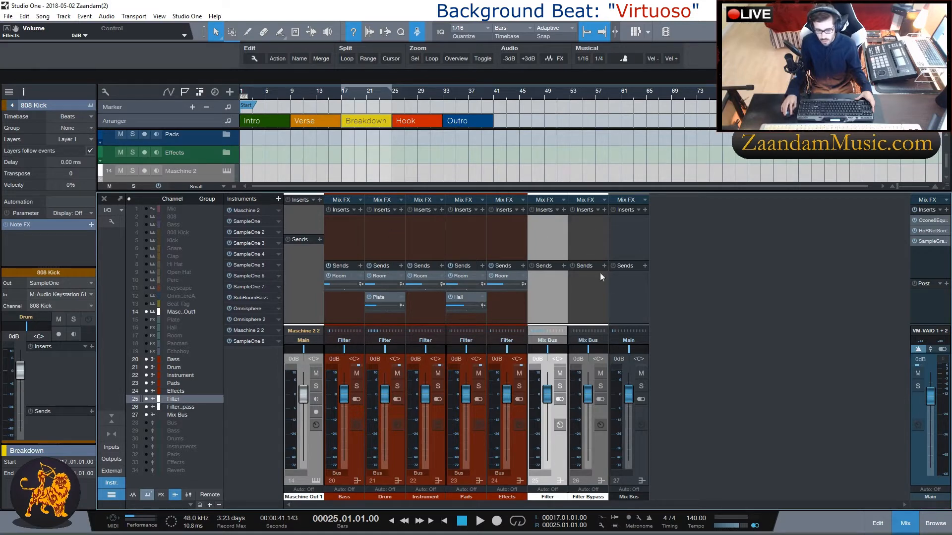
Step: Route the Drum bus output to Filter Bypass as a trial, and set it back to Filter
click(394, 340)
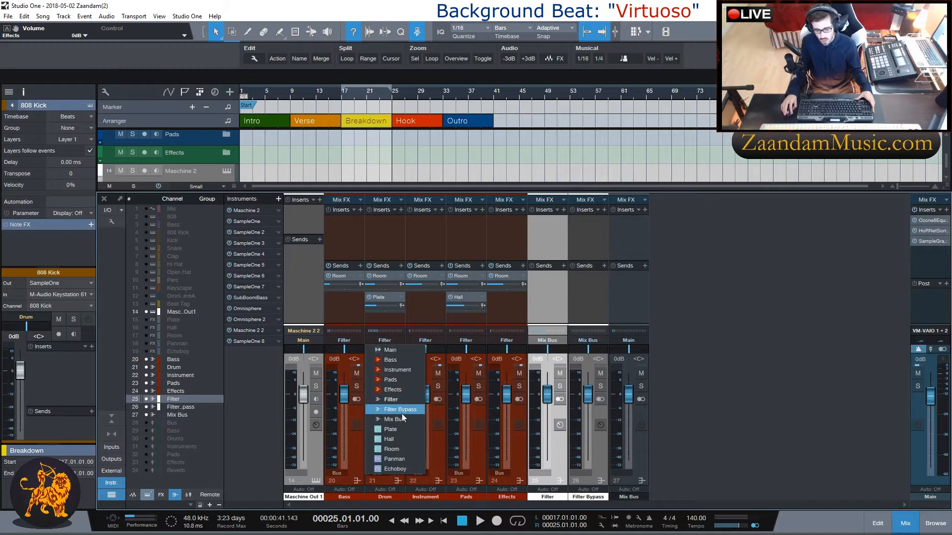
click(403, 412)
click(389, 341)
click(399, 400)
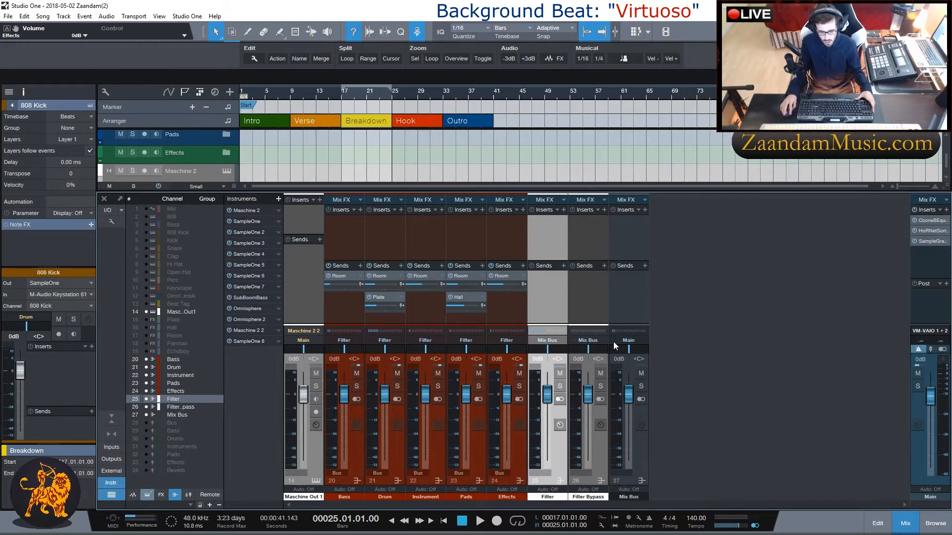
Step: Select the Mix Bus channel, and inspect Bands 1 and 7 of the Ozone 8 Equalizer on the Main output
click(621, 236)
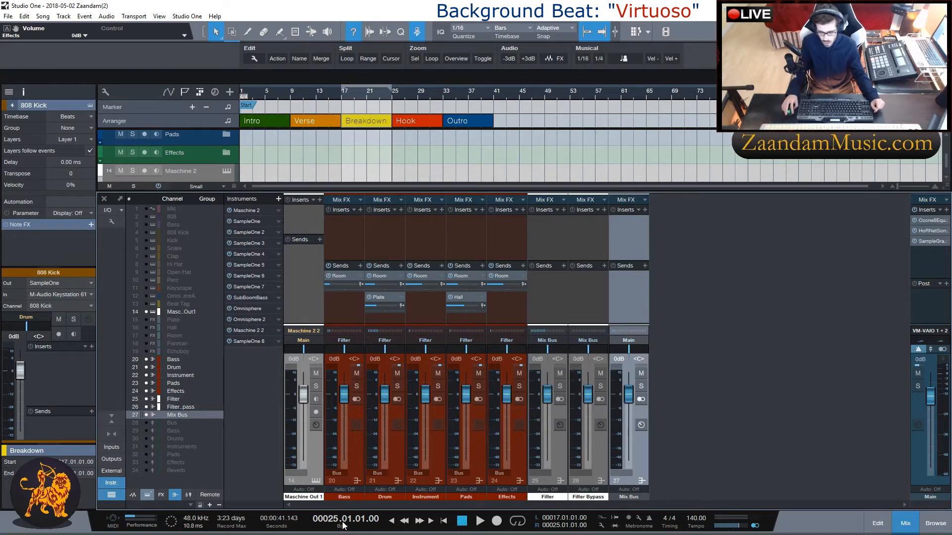
click(928, 221)
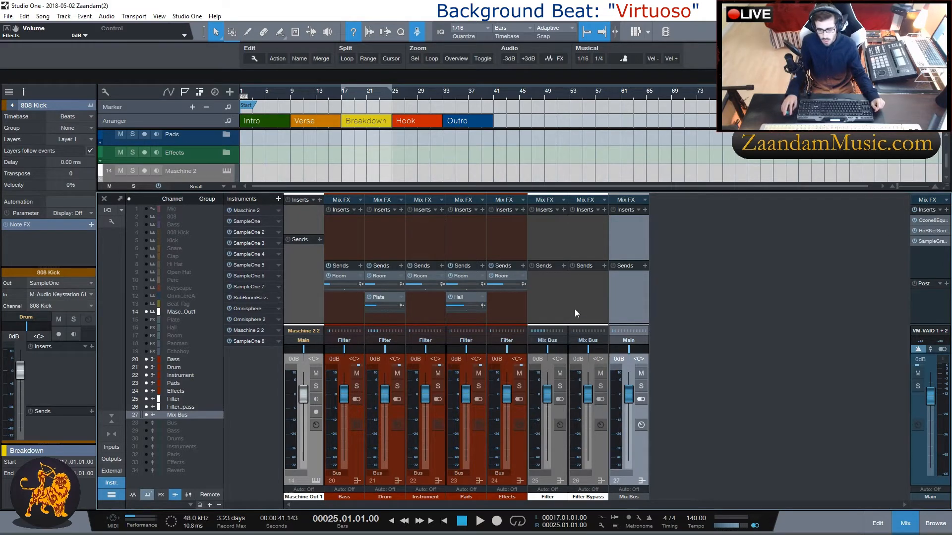
click(234, 243)
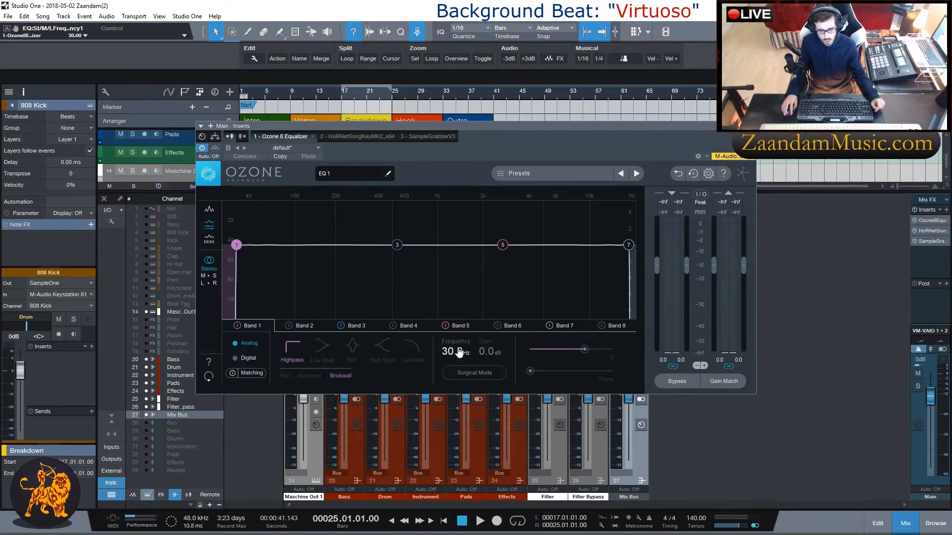
click(629, 245)
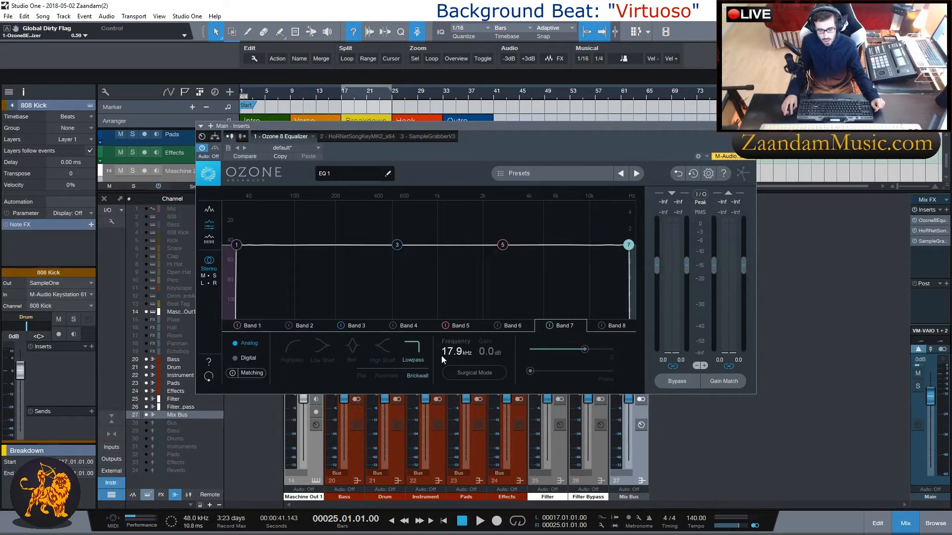
Step: Close the Ozone 8 Equalizer, and look over the HoRNet SongKey MKII plug-in on the Main output before closing it too
mouse_move(628, 248)
drag(627, 248, 627, 248)
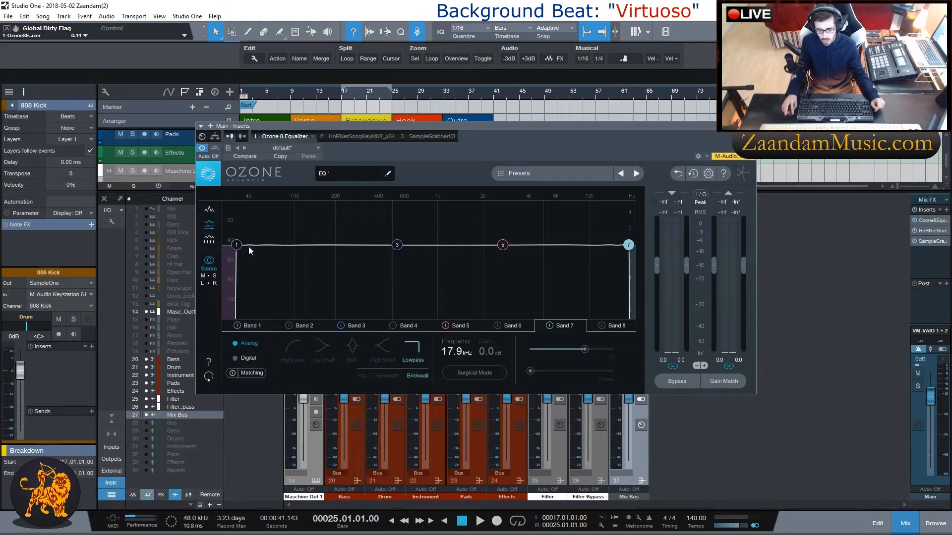
click(750, 126)
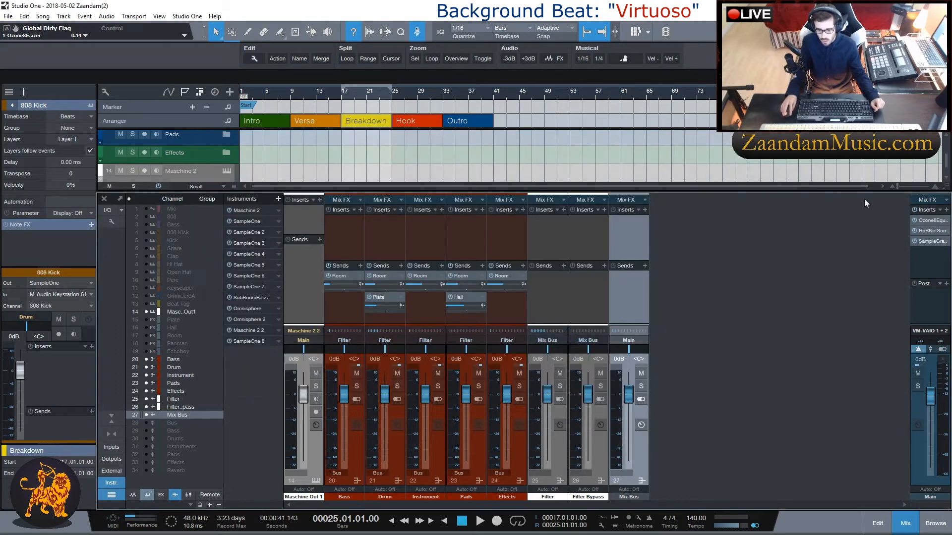
click(931, 231)
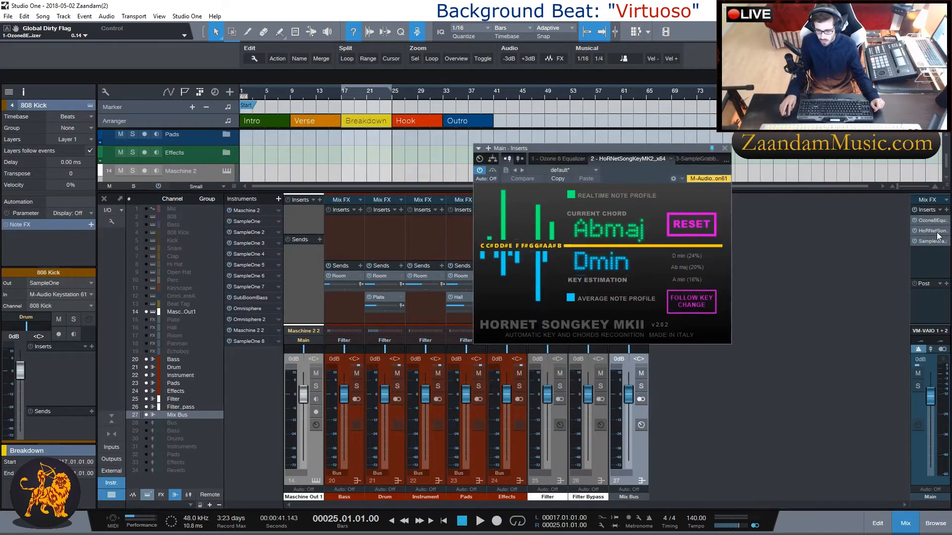
drag(601, 168, 566, 185)
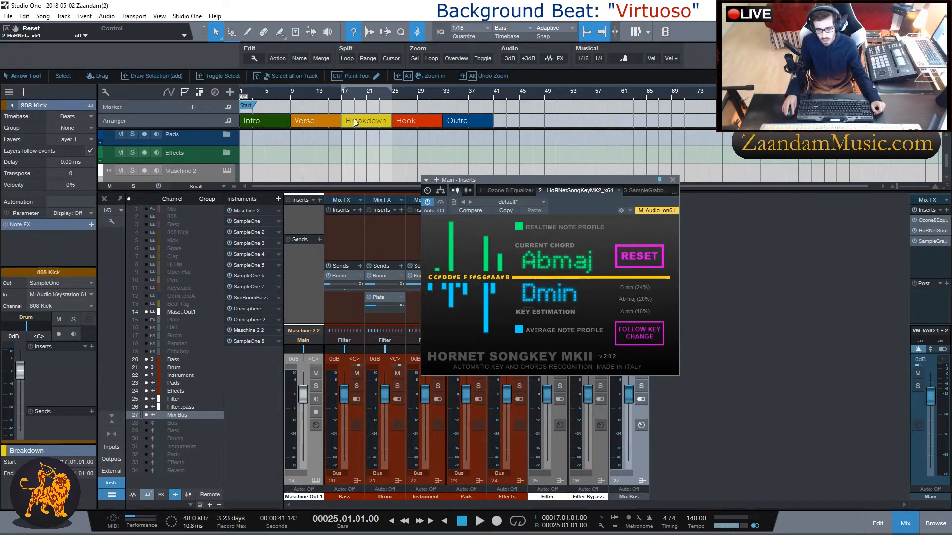
click(673, 180)
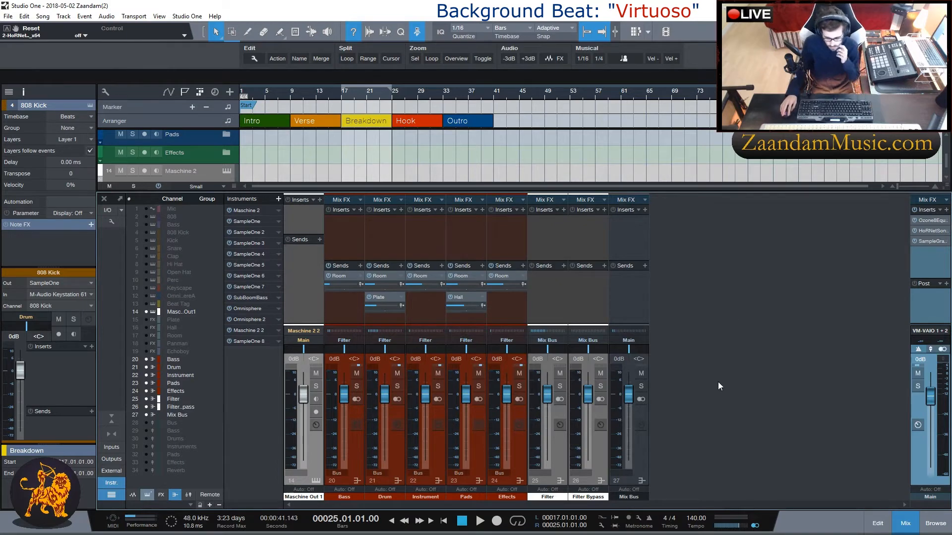
Step: Show the audio track, FX and VCA channels in the mixer again, and close the mixer
click(133, 495)
click(161, 495)
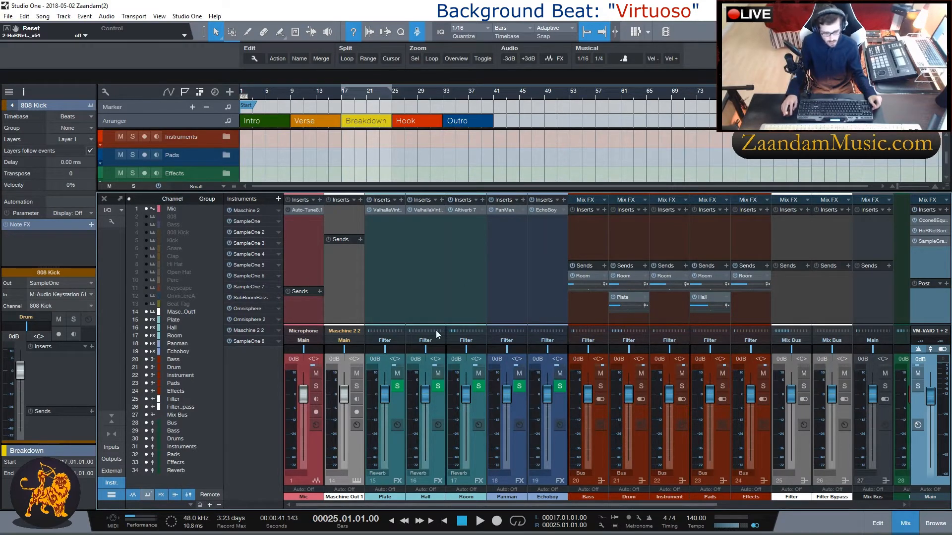
key(F3)
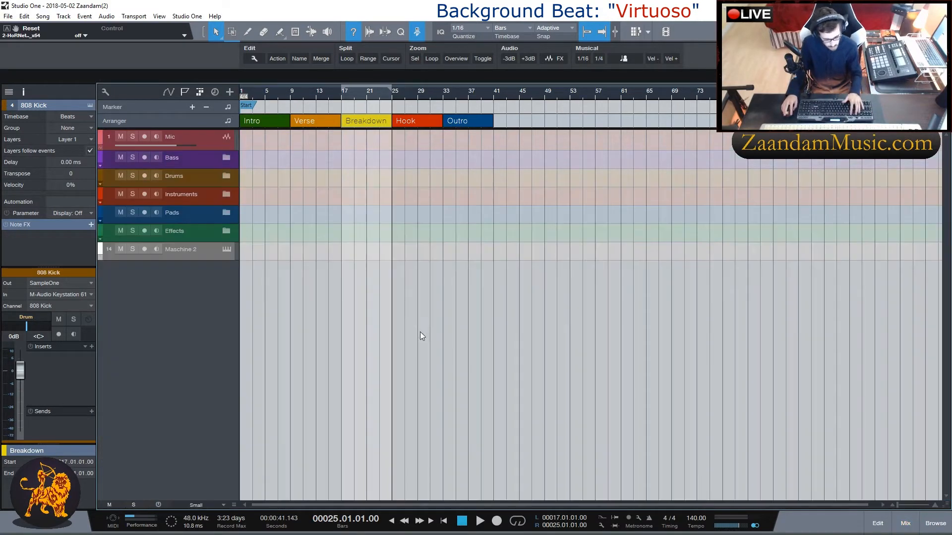
Step: Expand the Bass, Drums, Instruments, Pads and Effects folder tracks in the arrangement
click(221, 163)
click(226, 158)
click(228, 223)
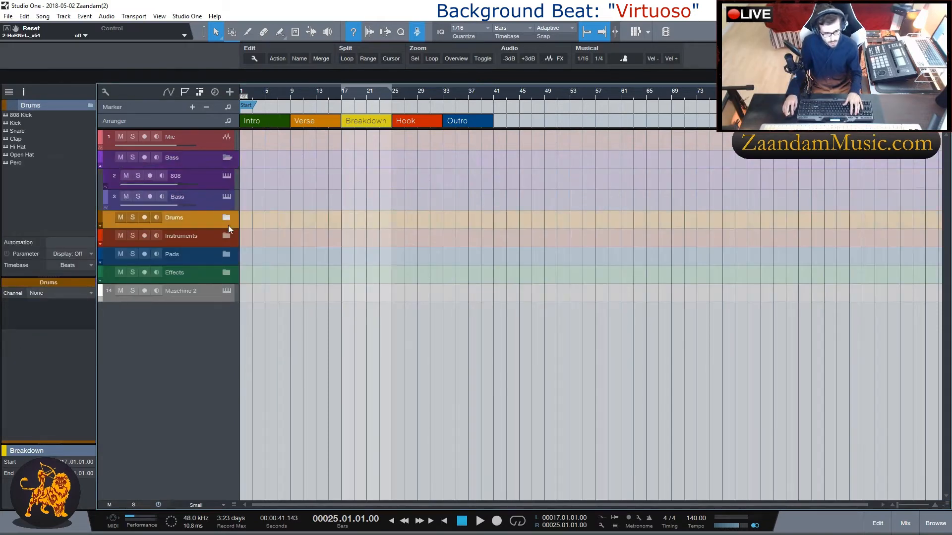
click(226, 218)
click(228, 382)
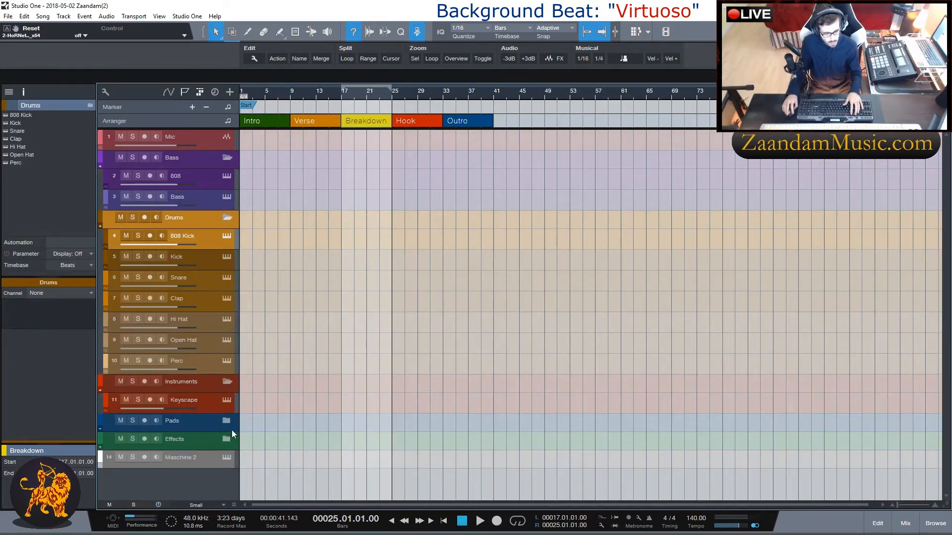
click(227, 421)
click(226, 451)
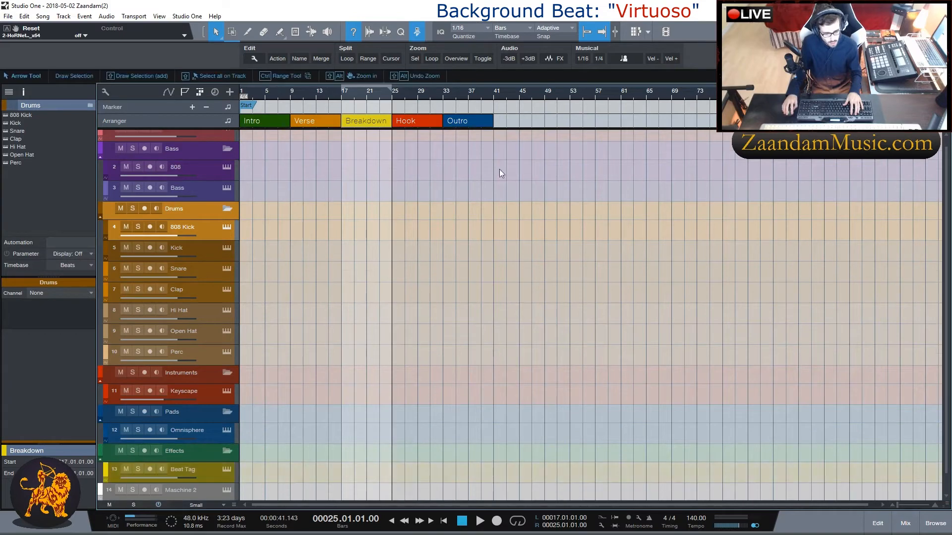
Step: Open the scratch pad, narrow it so the arrangement shows through bar 45, and set the track height to Tiny
click(636, 32)
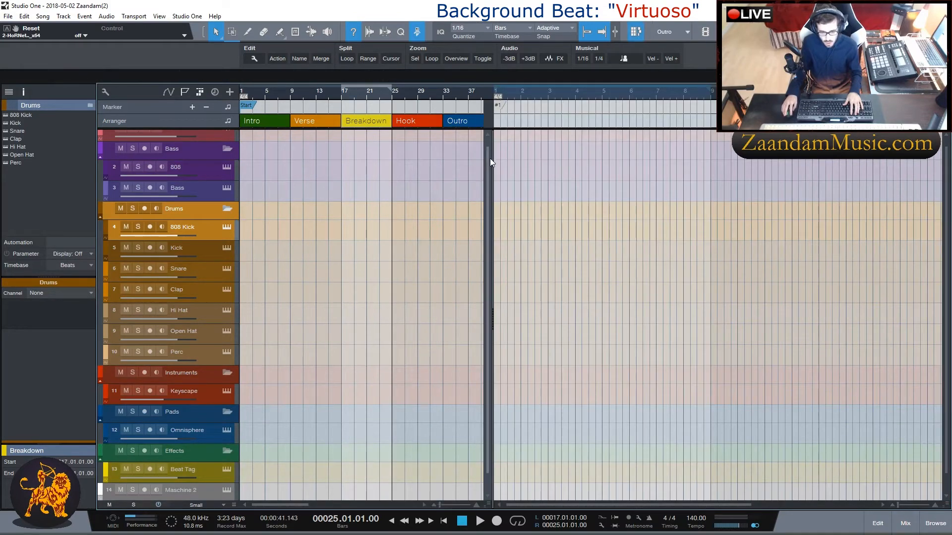
drag(490, 159, 529, 168)
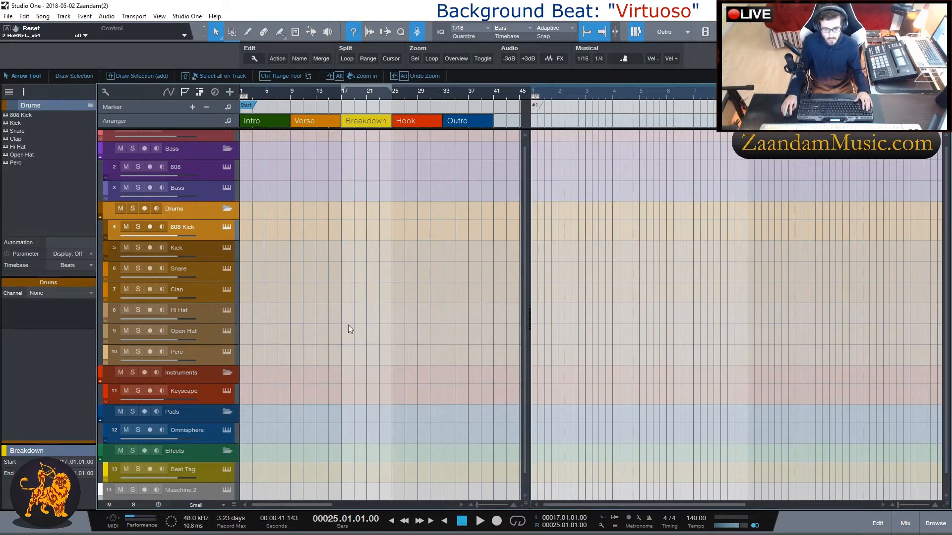
scroll(238, 436, up, 1)
click(208, 503)
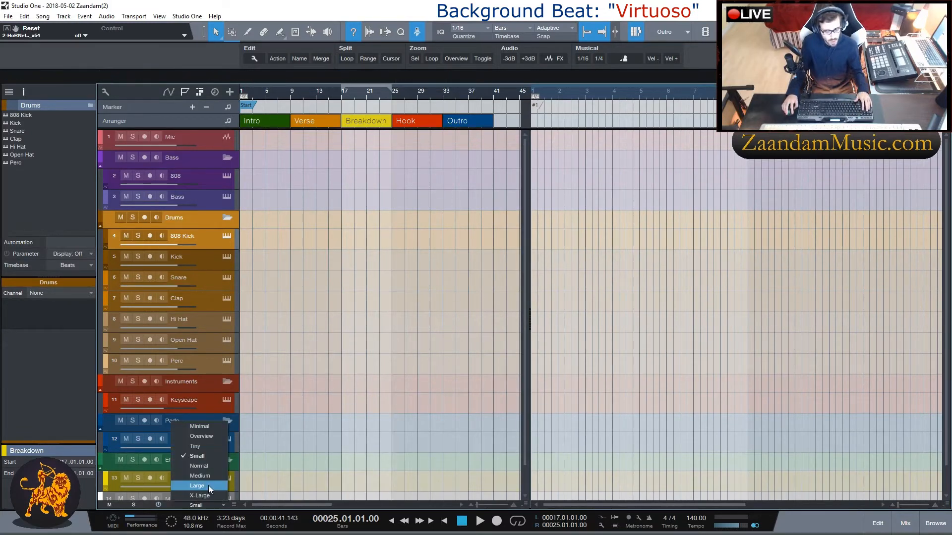
click(202, 444)
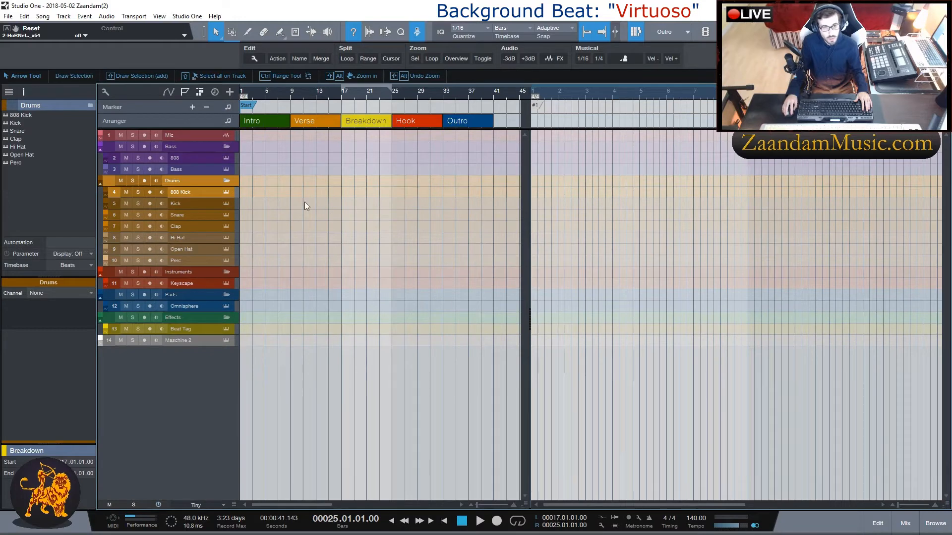
Step: Open the file browser, and collapse the Mentions 148bpm folder and its MIDI subfolder
click(926, 526)
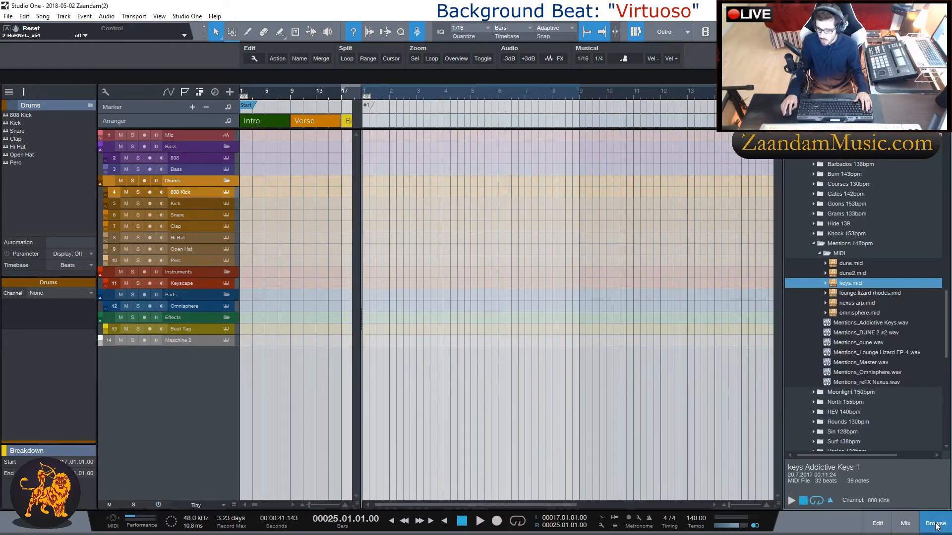
click(815, 254)
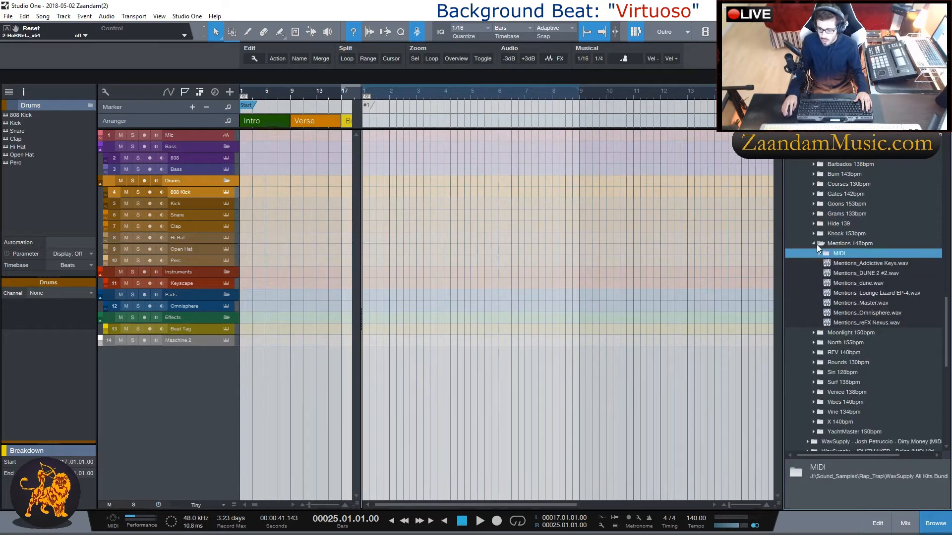
click(815, 244)
scroll(848, 242, up, 1)
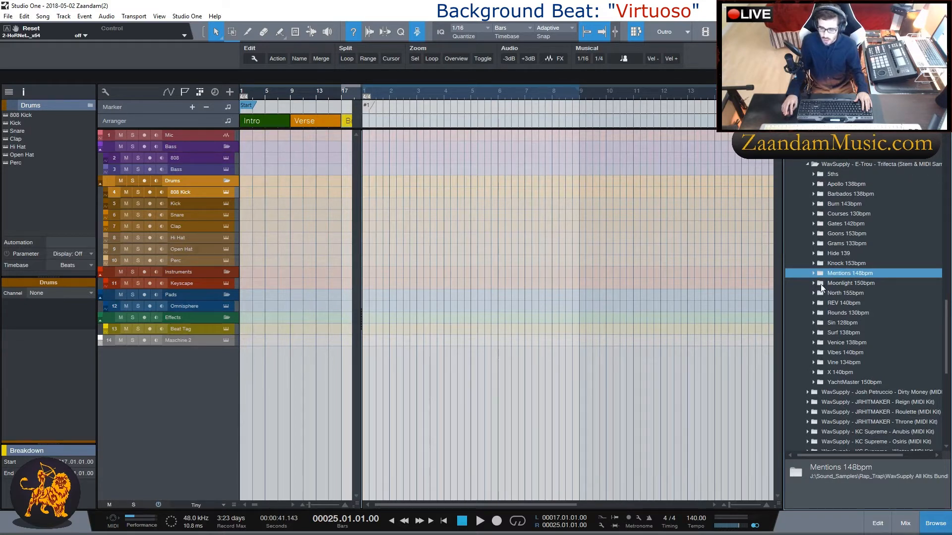
Step: Preview 5ths_main melody.wav from the 5ths folder, stop playback and collapse the folder
double_click(826, 174)
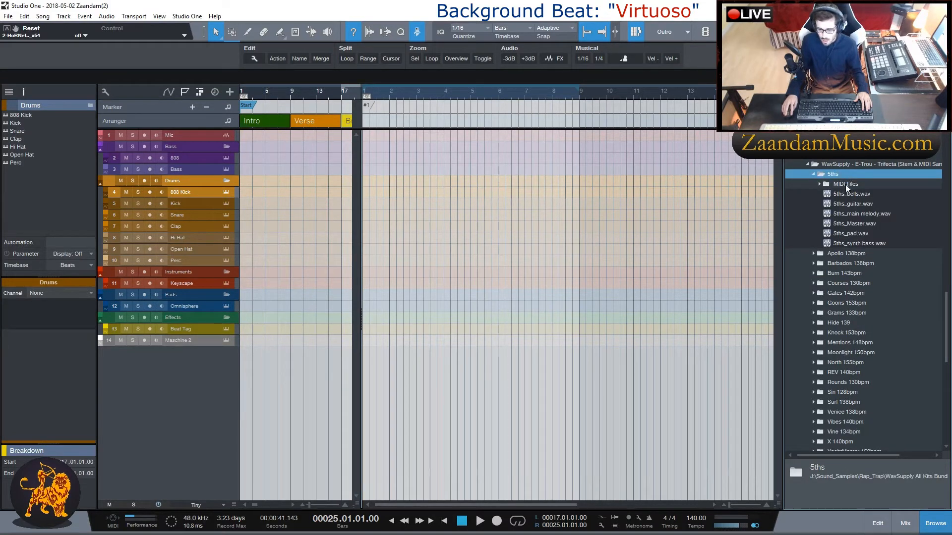
click(858, 213)
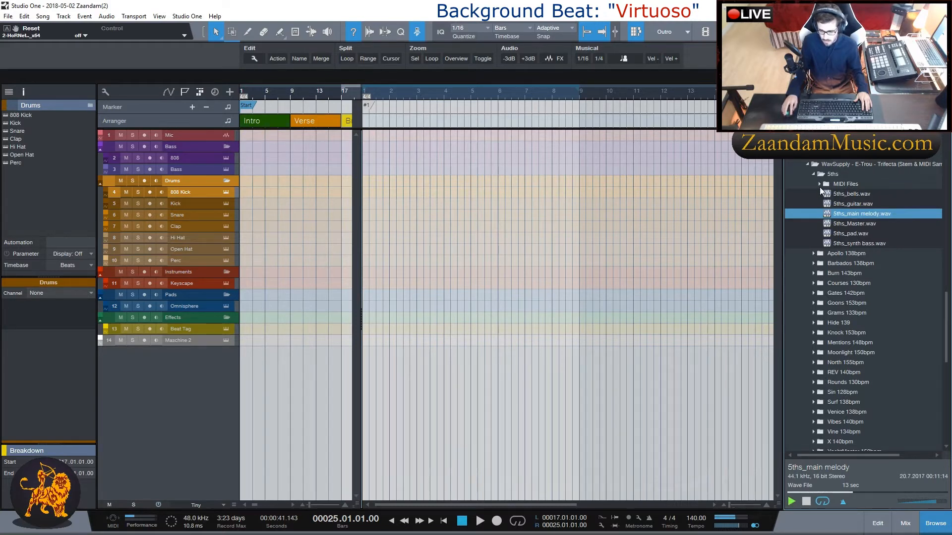
click(805, 502)
click(813, 174)
Step: Preview Apollo_Master.wav from the Apollo 138bpm folder, stop playback and collapse the folder with its MIDI Files subfolder
click(814, 184)
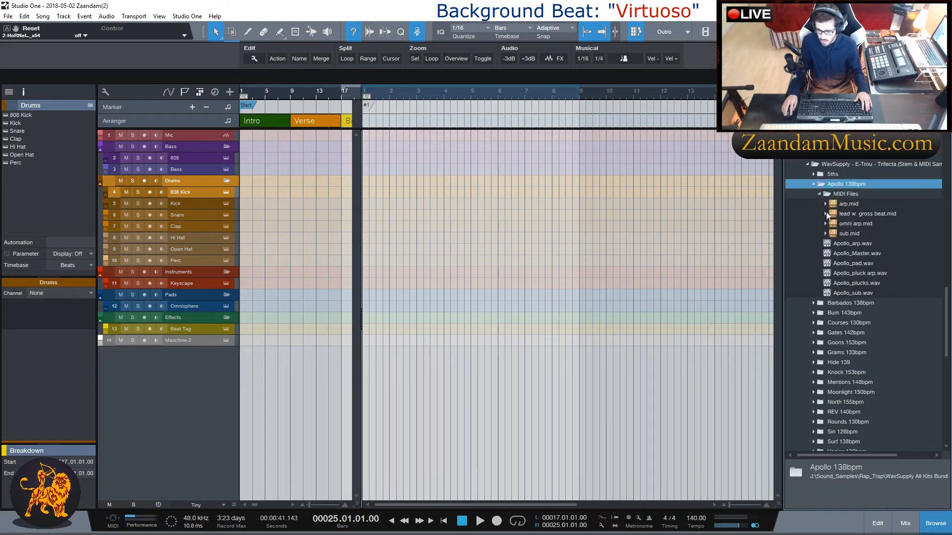
click(847, 253)
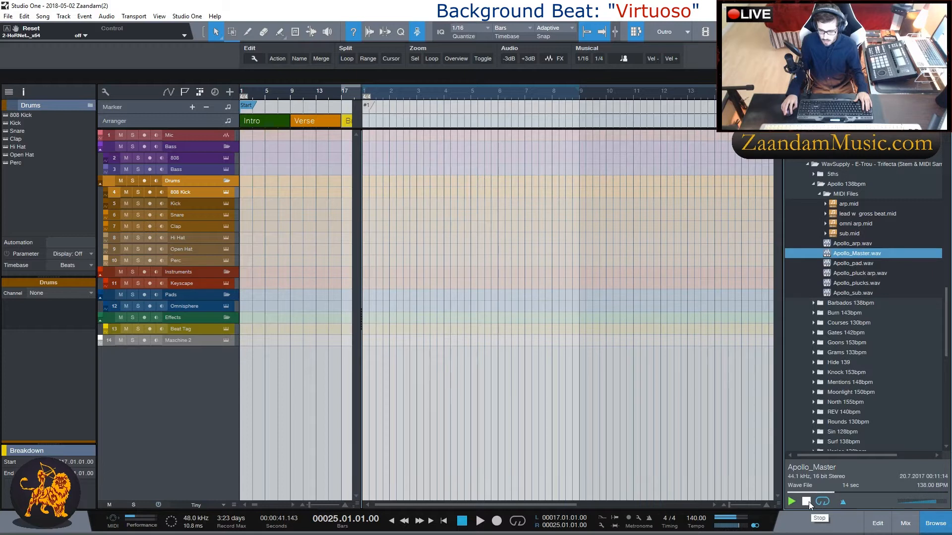
click(807, 501)
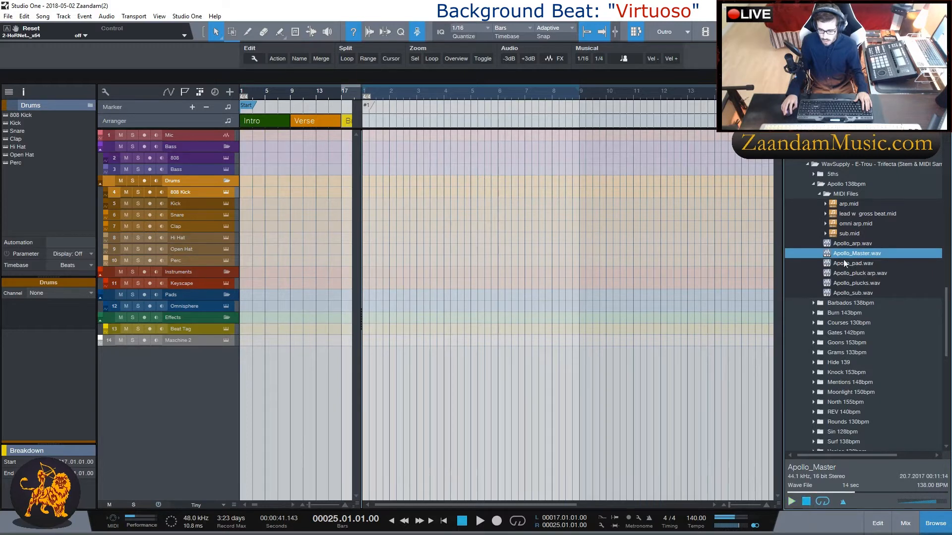
click(818, 192)
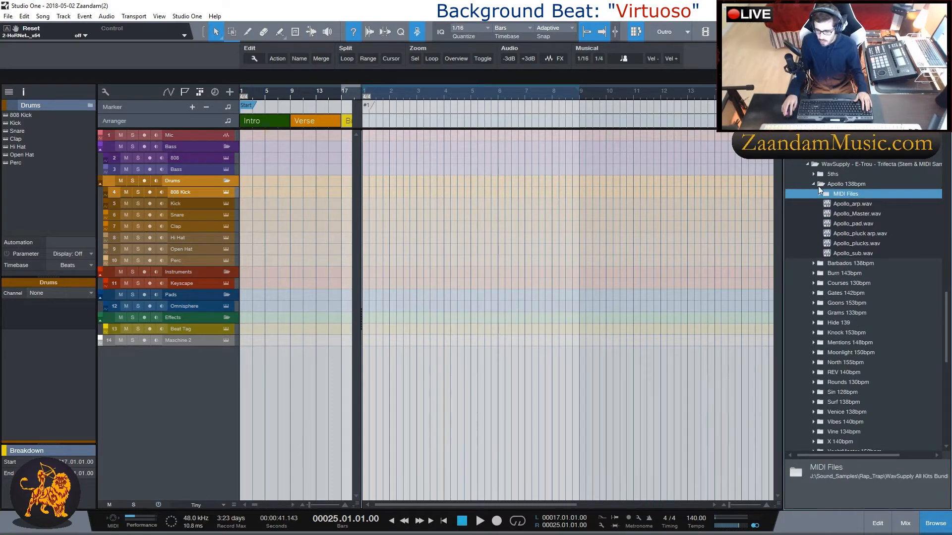
click(814, 184)
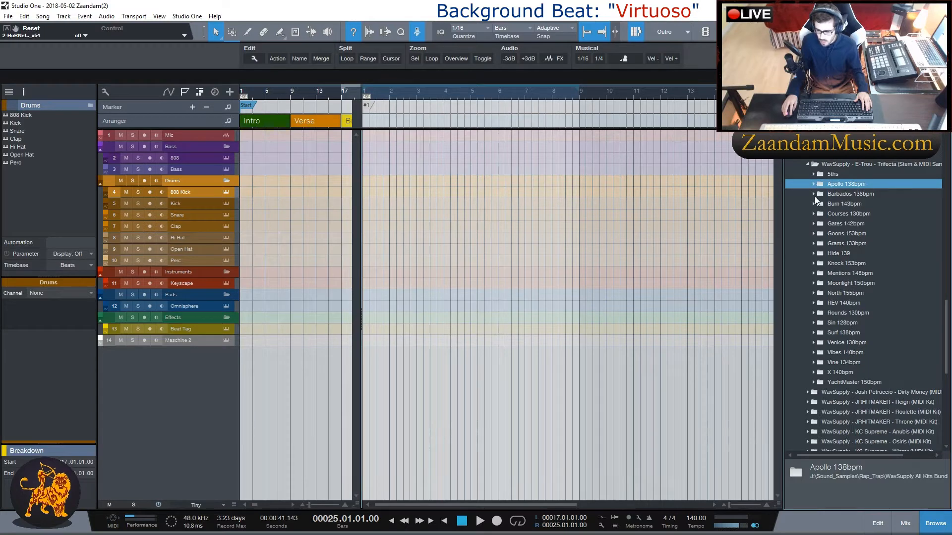
Step: Check the MIDI contents of the Barbados 138bpm and Burn 143bpm folders, collapsing each one after viewing
click(814, 195)
click(818, 204)
click(820, 205)
click(814, 194)
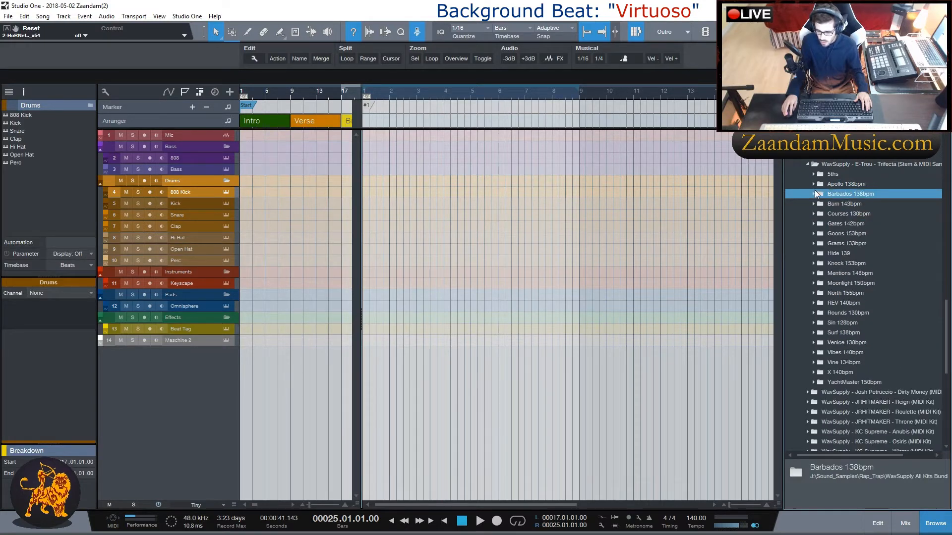
click(813, 204)
click(819, 214)
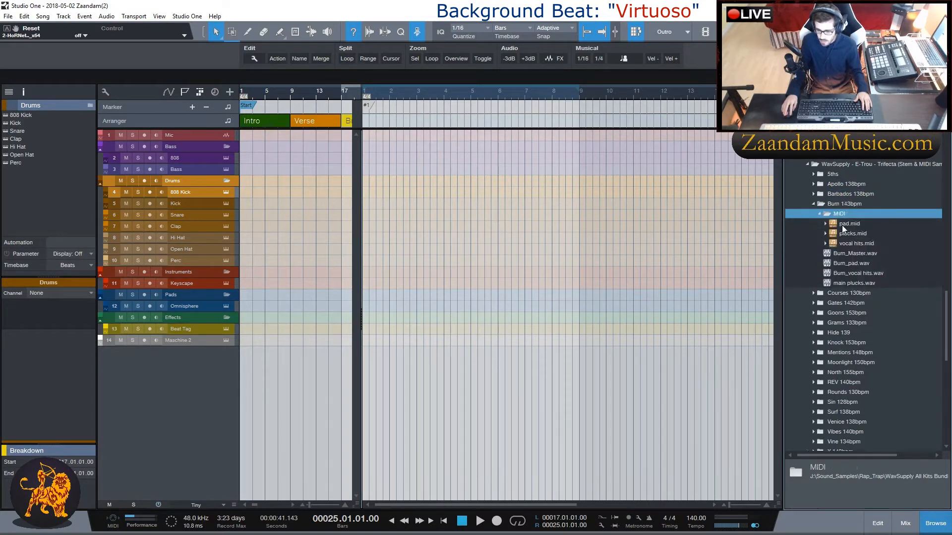
click(818, 213)
click(813, 203)
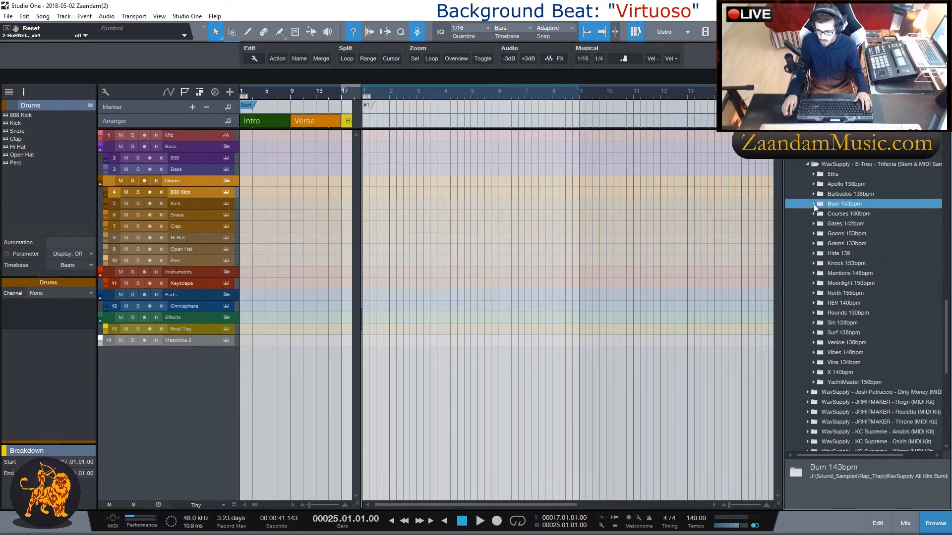
Step: Check the MIDI files in the Gates 142bpm and Goons 153bpm folders, collapsing each one after viewing
click(814, 223)
click(819, 233)
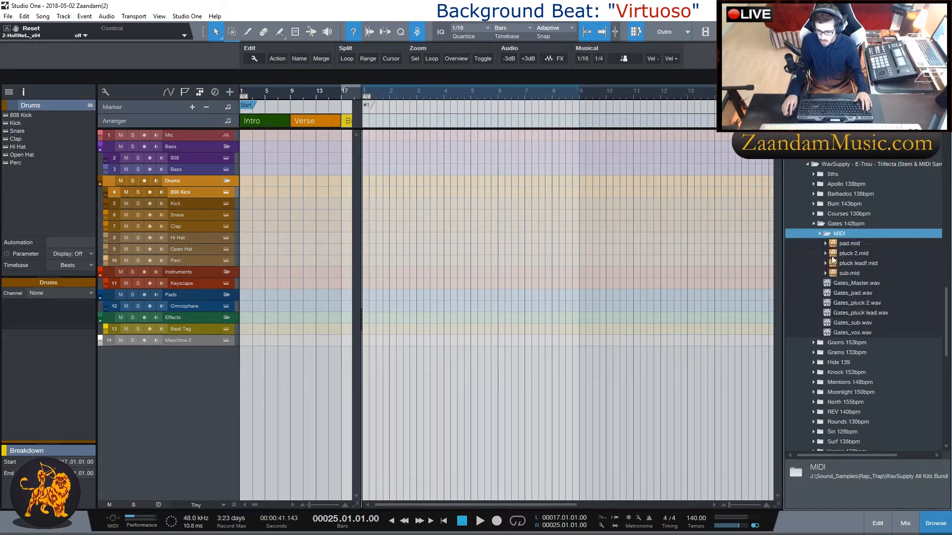
click(813, 223)
click(813, 234)
double_click(840, 243)
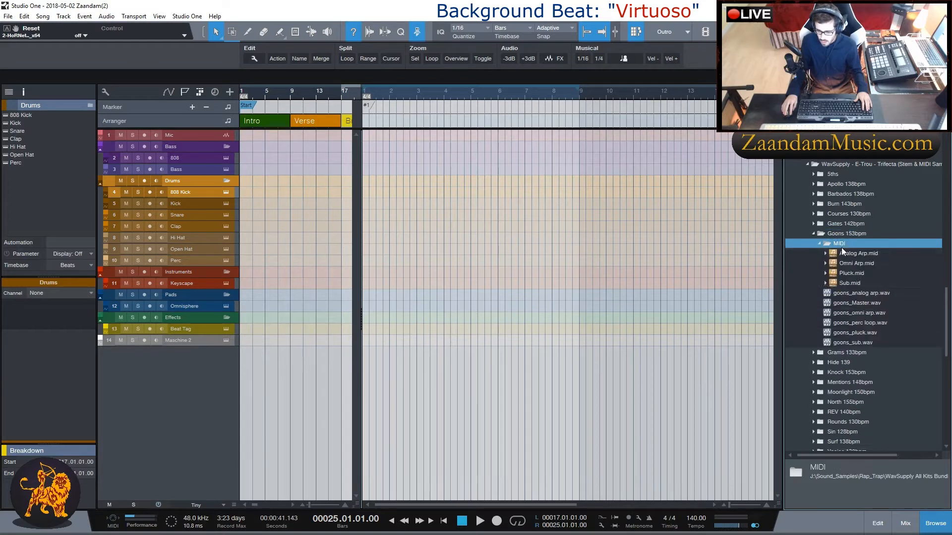
click(821, 245)
click(819, 236)
Step: Check the contents of the Grams 133bpm and Hide 139 folders, collapsing each one after viewing
click(825, 245)
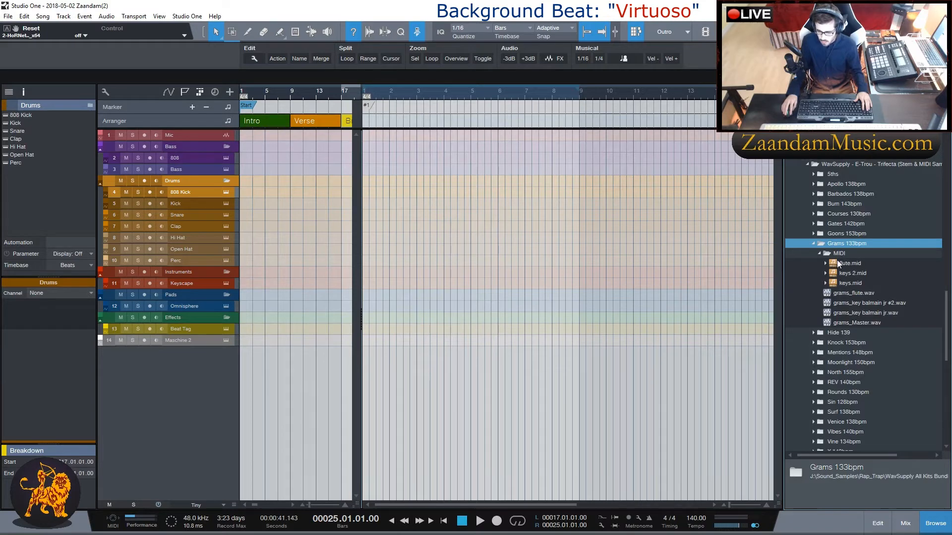
click(816, 244)
click(819, 254)
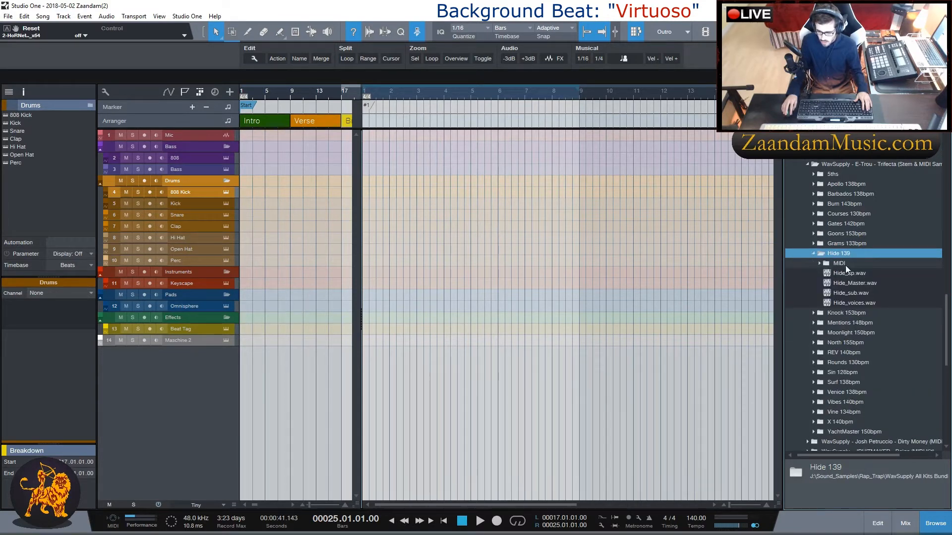
click(821, 264)
click(821, 264)
click(815, 253)
Step: Look at the Knock MIDI files inside the Knock 153bpm folder, and collapse the folder
click(815, 264)
click(819, 273)
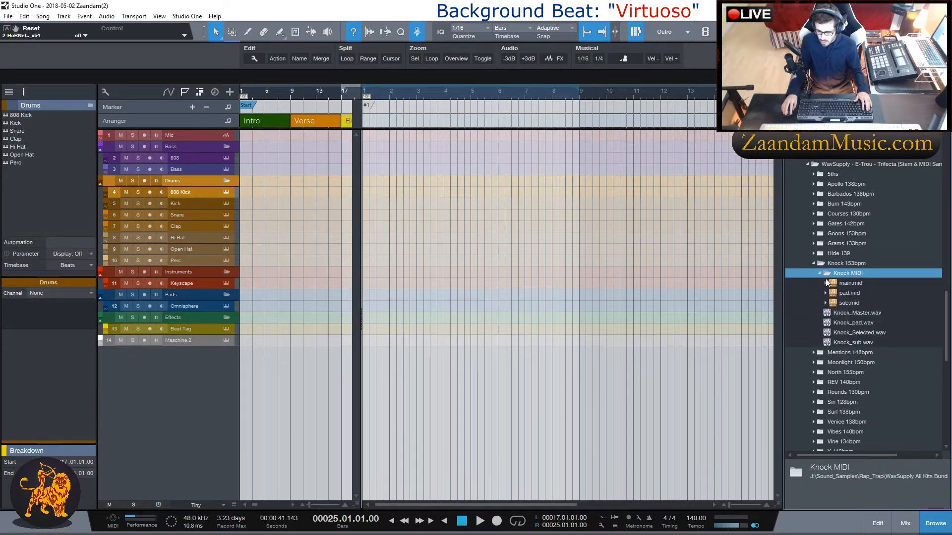
click(827, 273)
click(829, 263)
Step: Expand the Mentions 148bpm folder and its MIDI subfolder to examine the MIDI and audio files inside
click(828, 273)
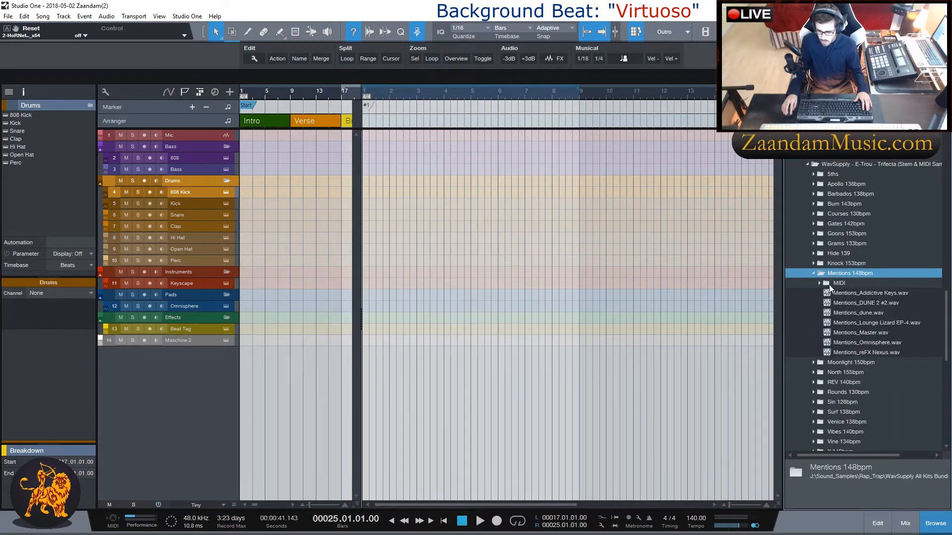
click(829, 284)
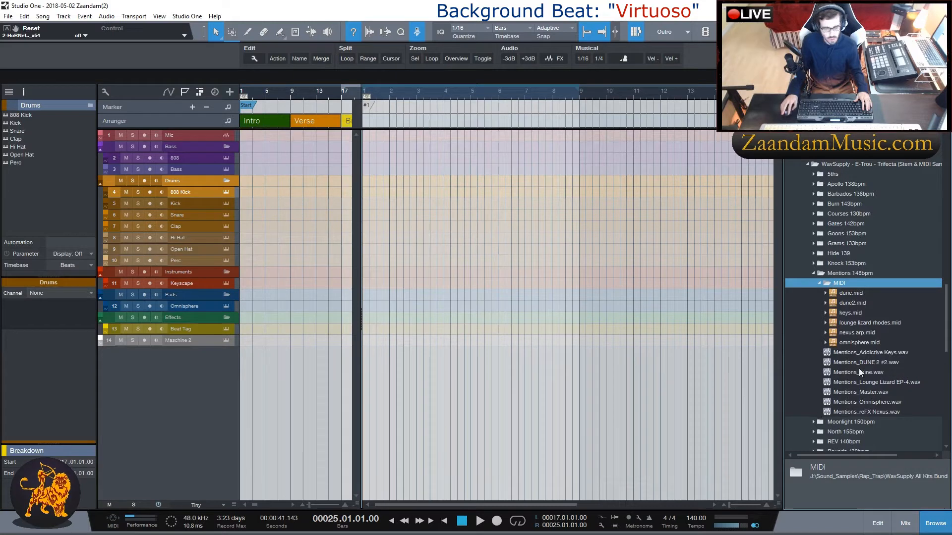
scroll(831, 302, down, 1)
scroll(846, 283, down, 1)
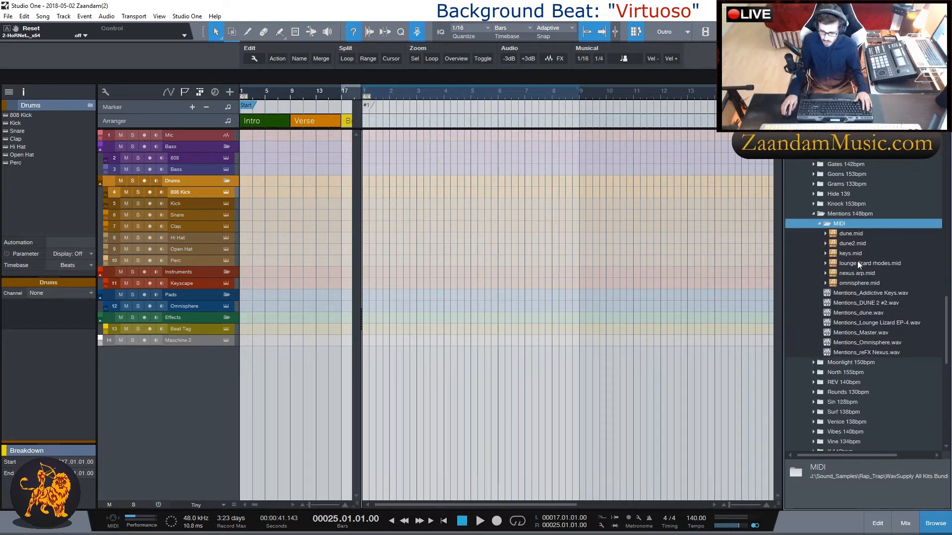
Step: Preview Mentions_Master.wav from the Mentions 148bpm folder, checking keys.mid and the Lounge Lizard file on the way
click(842, 253)
scroll(853, 292, down, 2)
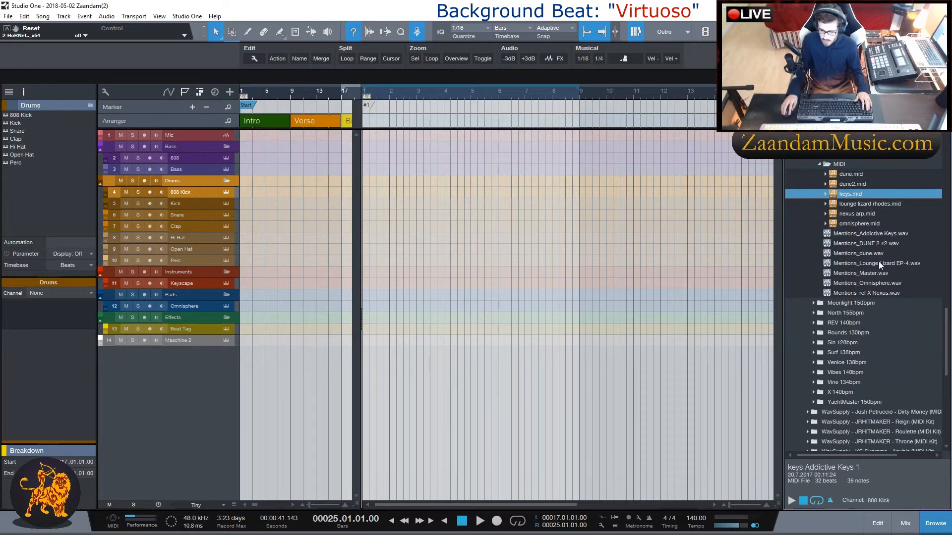
click(876, 263)
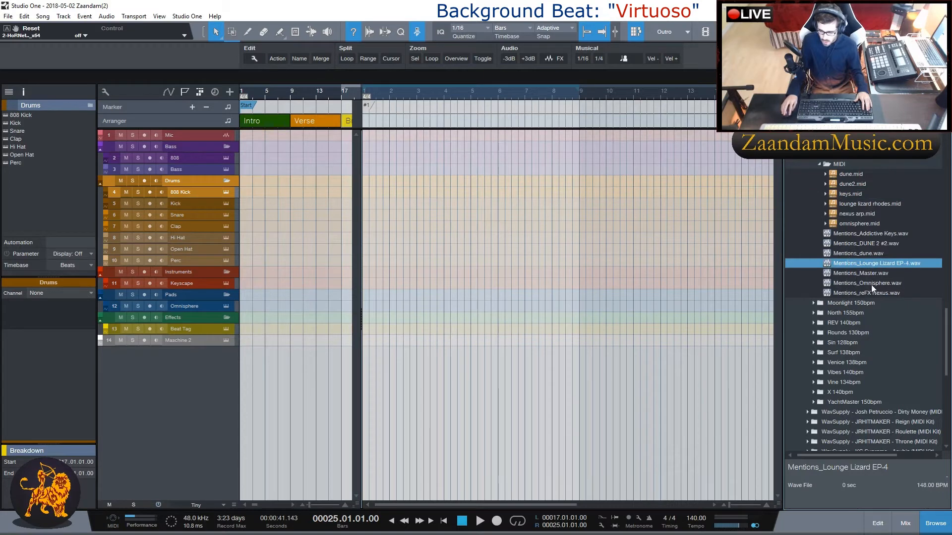
key(Down)
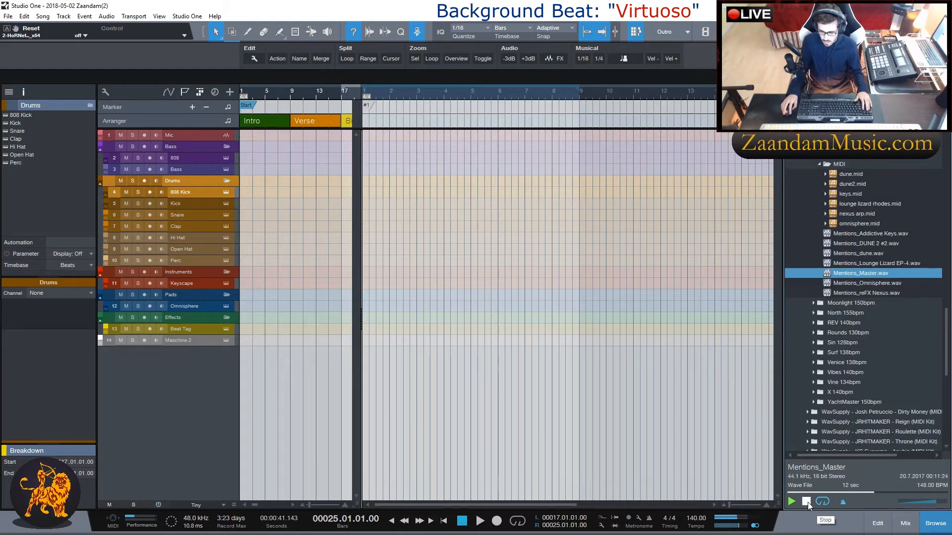
click(806, 502)
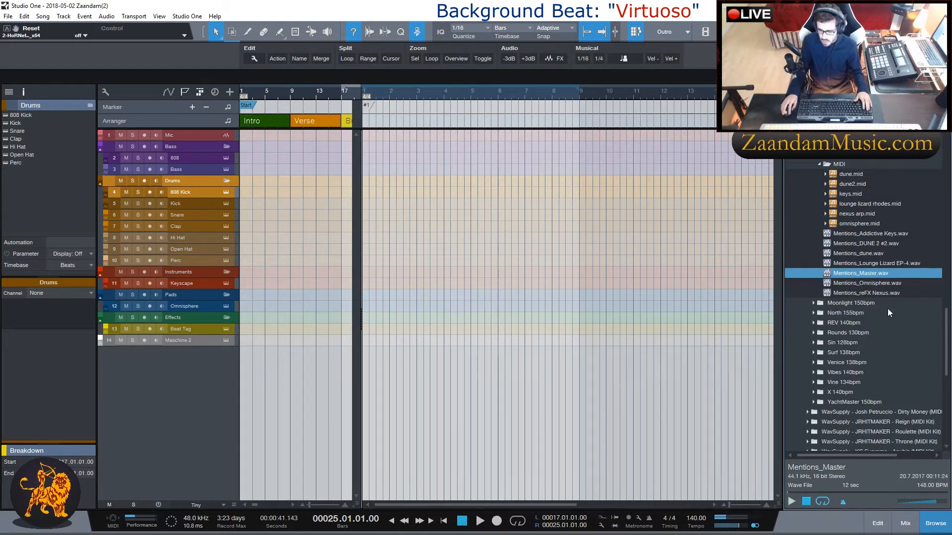
scroll(866, 219, up, 1)
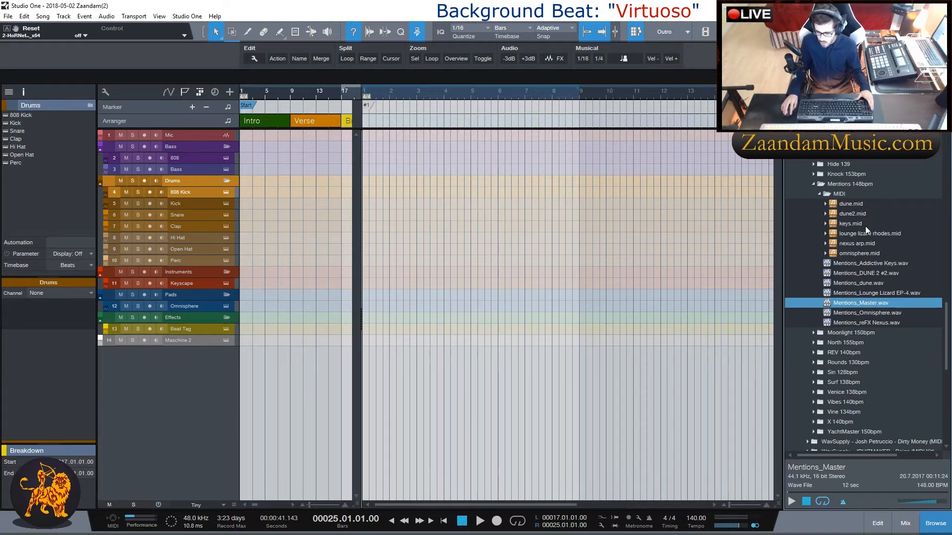
Step: Place keys.mid at bar 1 of the Keyscape track and set the track height to Normal
click(850, 225)
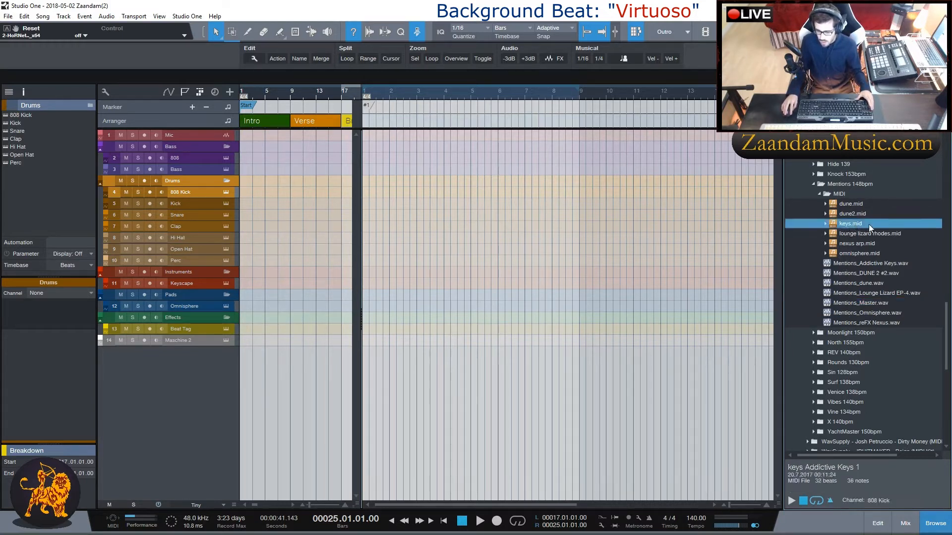
drag(866, 225, 379, 281)
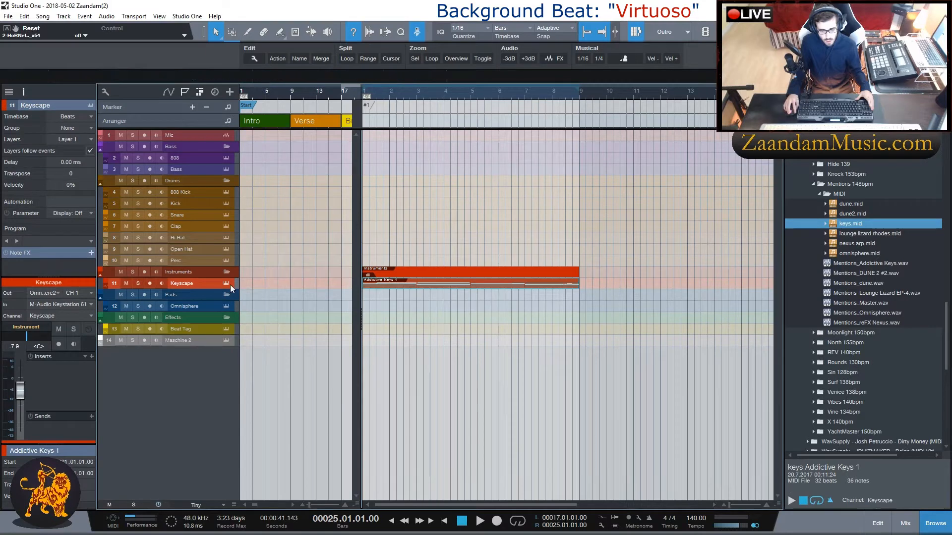
drag(359, 157, 424, 158)
drag(473, 95, 469, 90)
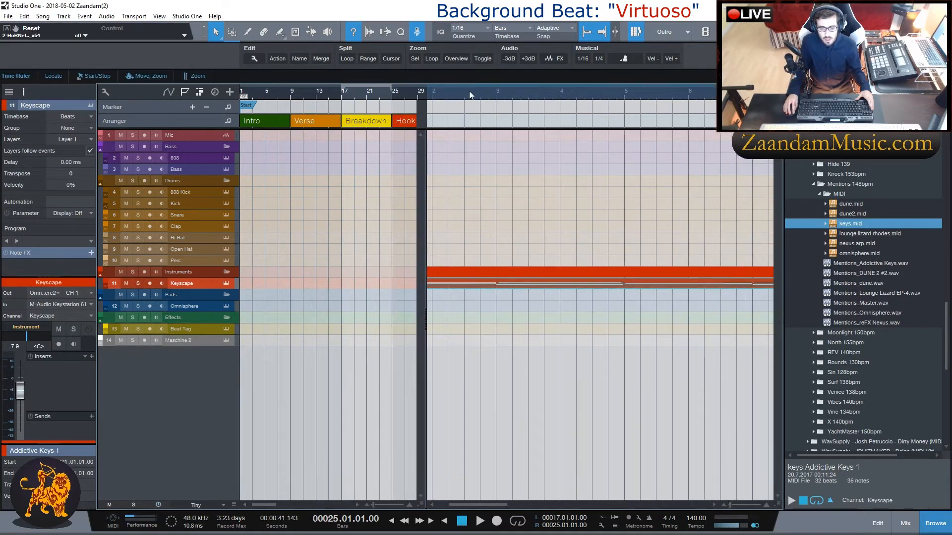
click(221, 502)
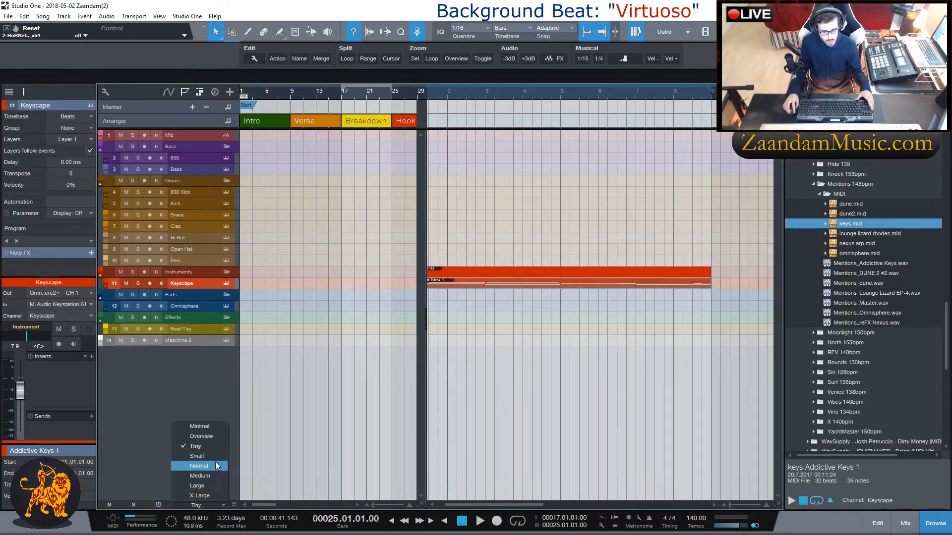
click(215, 462)
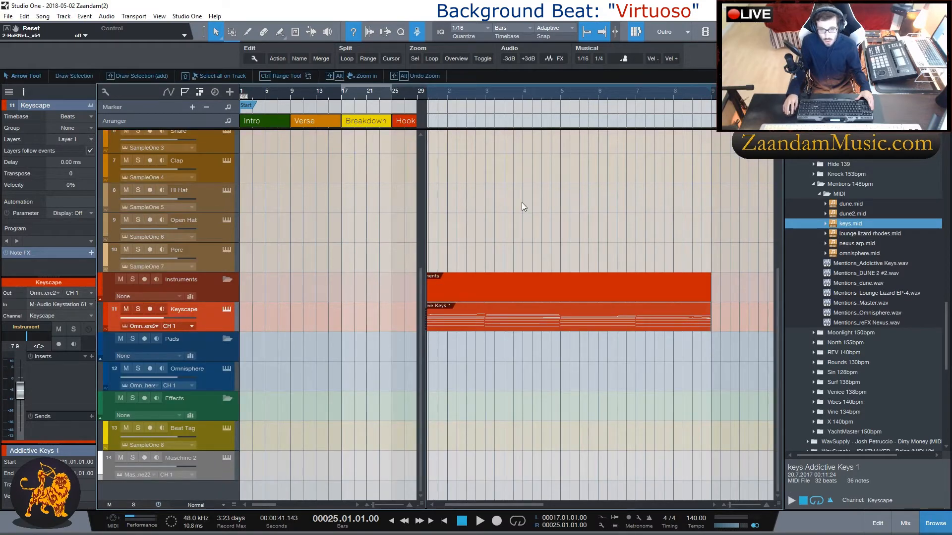
Step: Open the Keyscape clip in the note editor, examine its chords and melody notes, and close the editor
double_click(515, 316)
scroll(371, 264, down, 3)
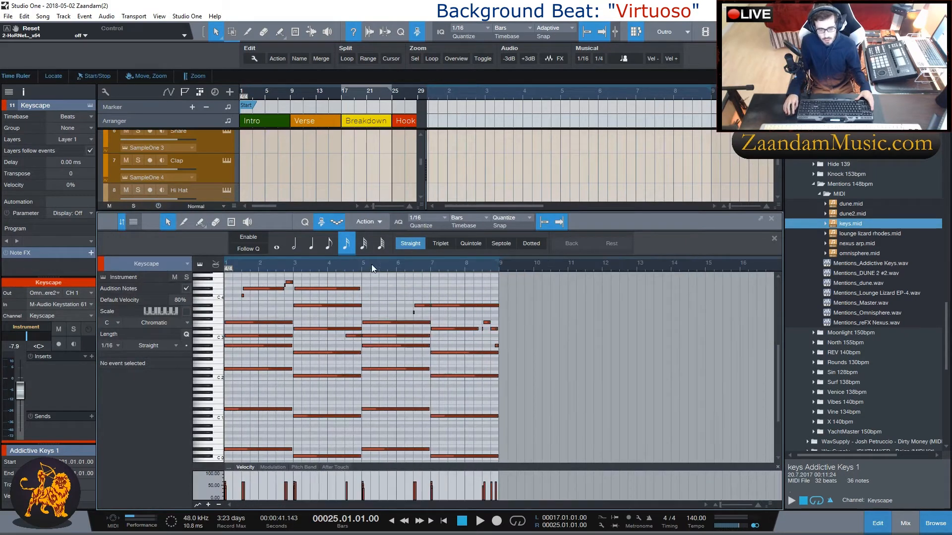
scroll(341, 392, down, 2)
scroll(341, 393, up, 3)
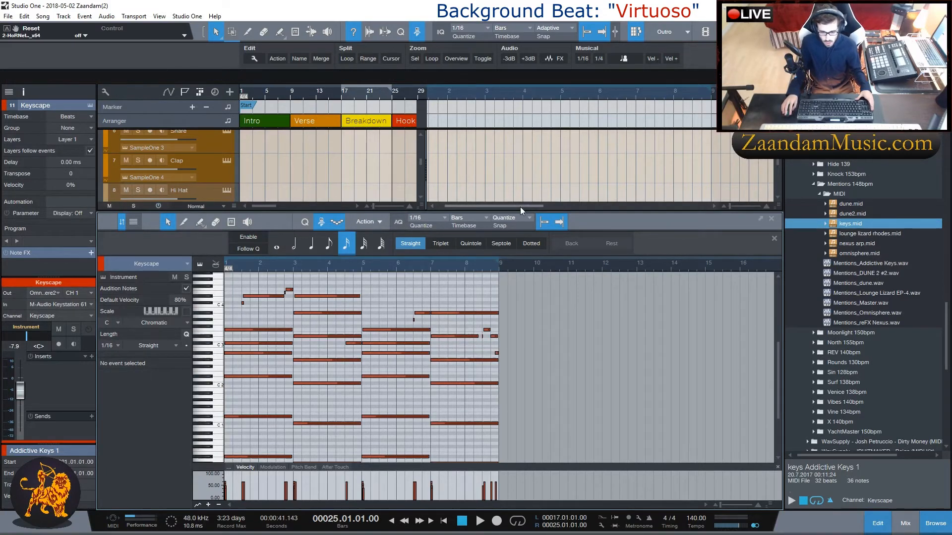
key(F2)
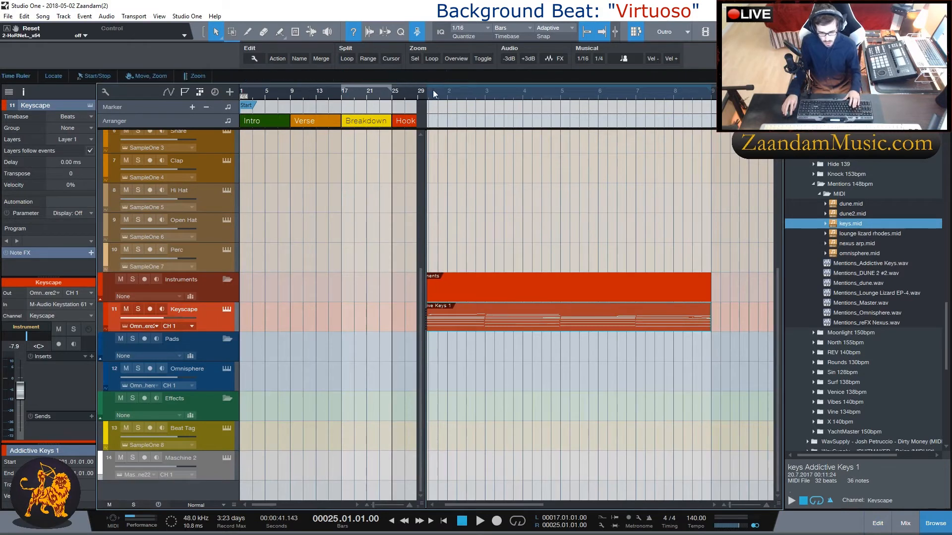
Step: Set the loop range around the Keyscape clip from bar 1 to bar 9 and start playback
drag(533, 506, 483, 507)
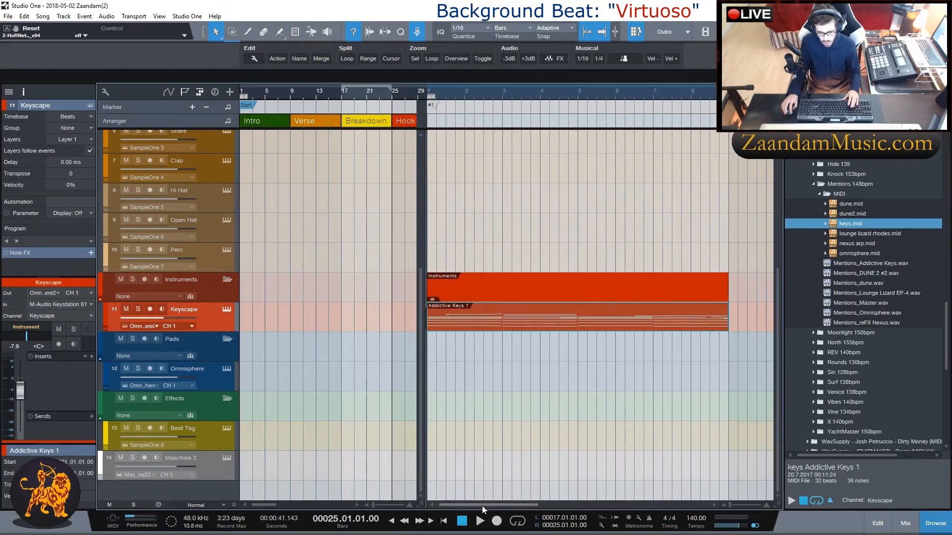
click(452, 99)
key(comma)
key(space)
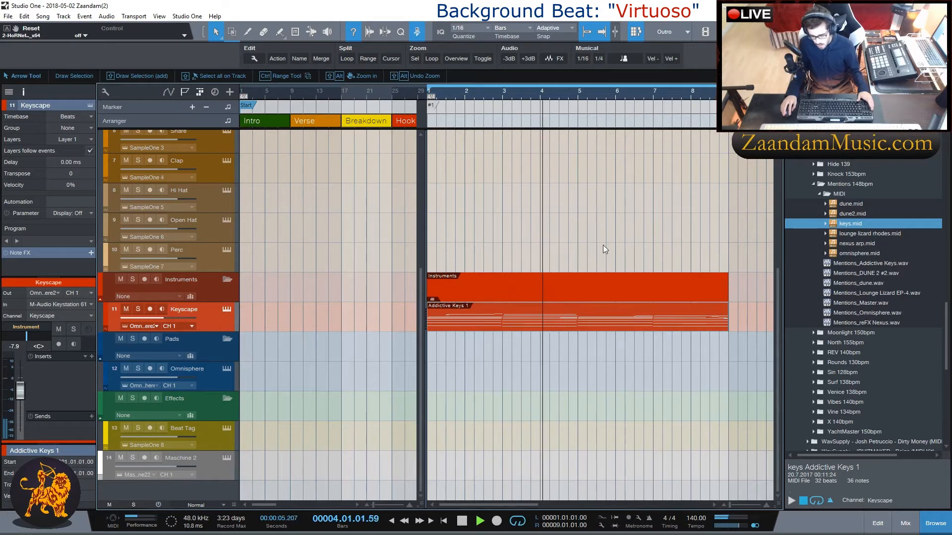
Step: Lower the Keyscape channel volume to -14.6 dB during playback, and stop playback
click(903, 523)
drag(710, 412, 720, 422)
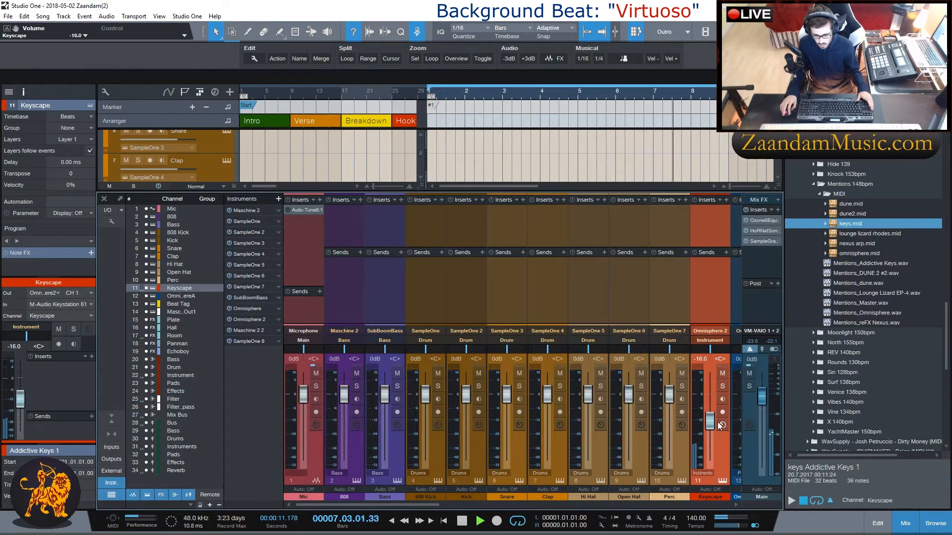
key(F2)
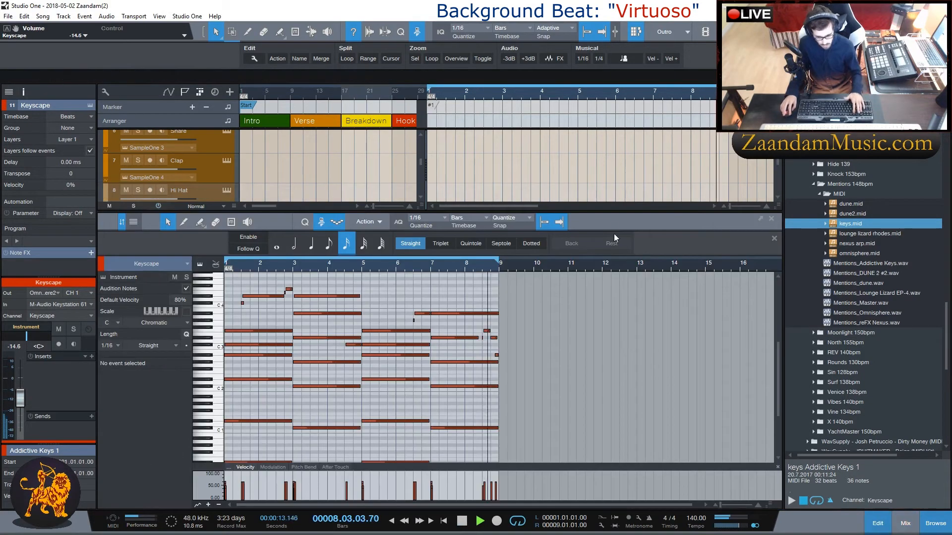
key(space)
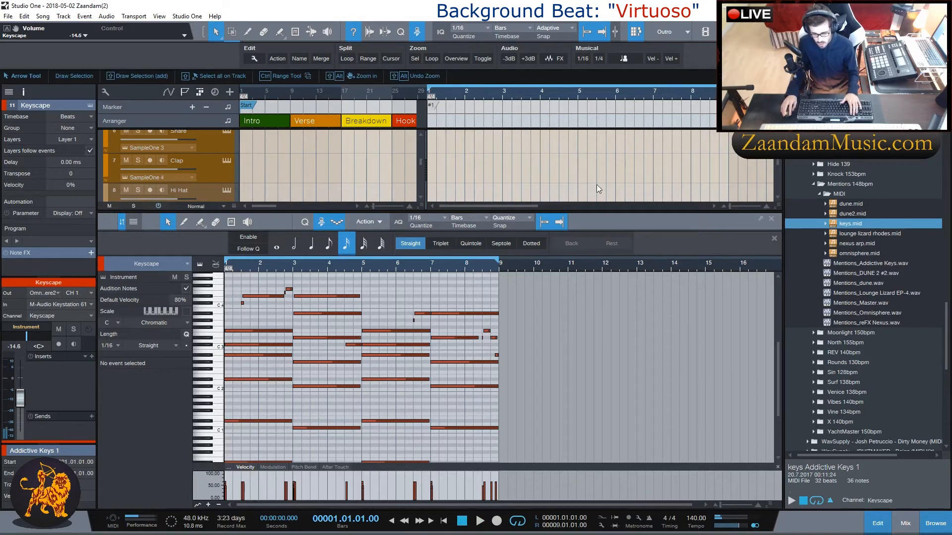
Step: Close the note editor and audition the Keyscape clip from bar 1
key(F2)
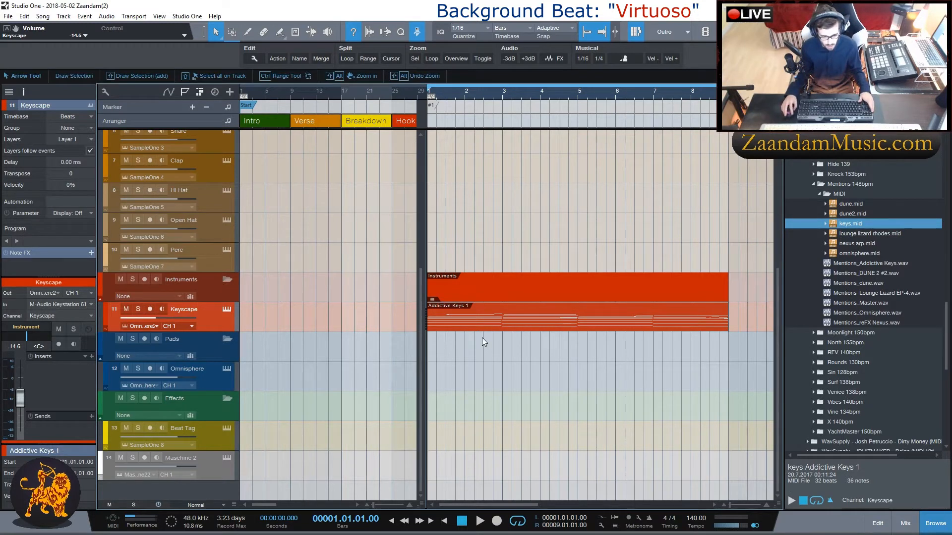
key(space)
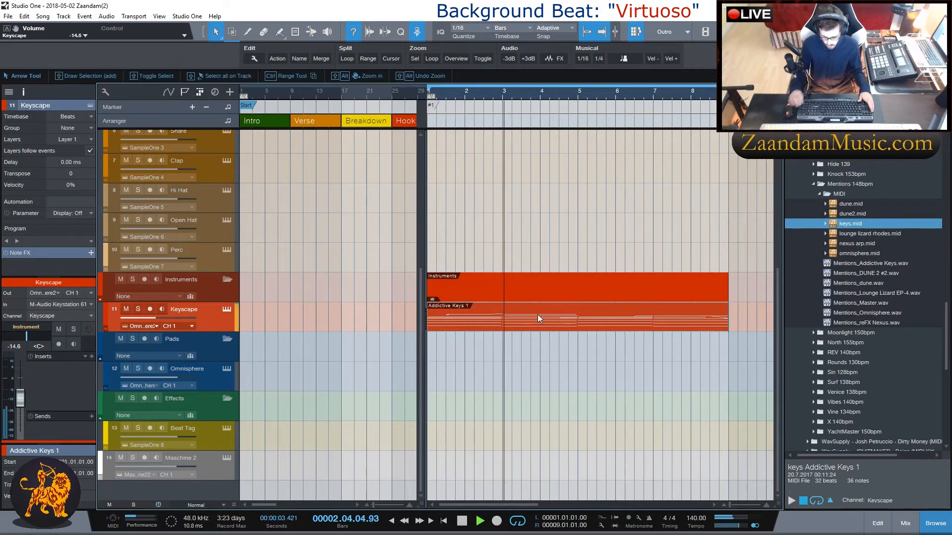
key(space)
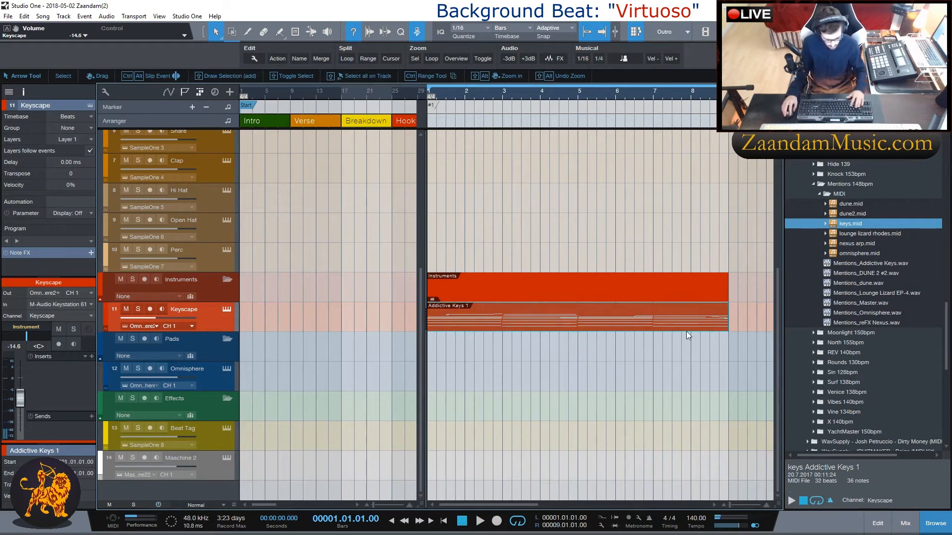
Step: Duplicate the Keyscape clip onto the Omnisphere track at bar 1 and briefly audition both parts together
key(d)
drag(738, 322, 437, 379)
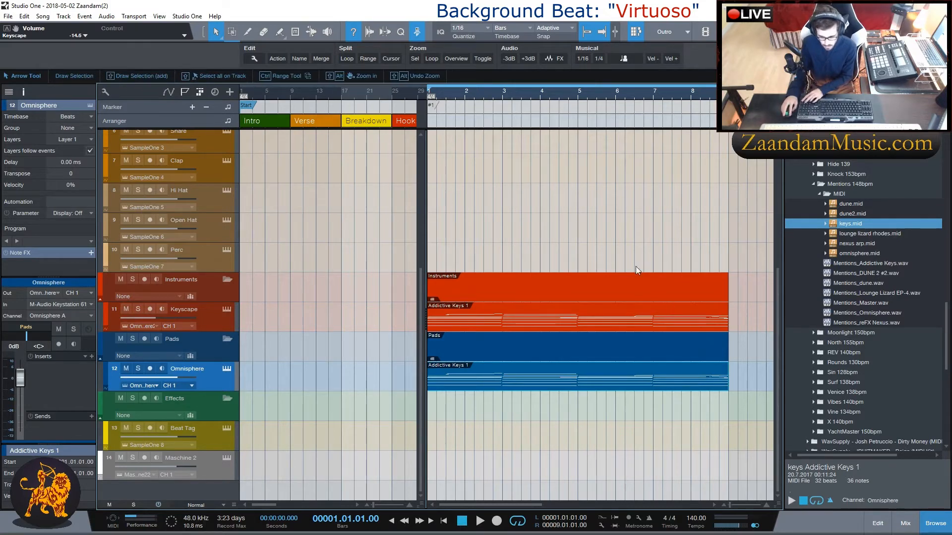
key(space)
key(space)
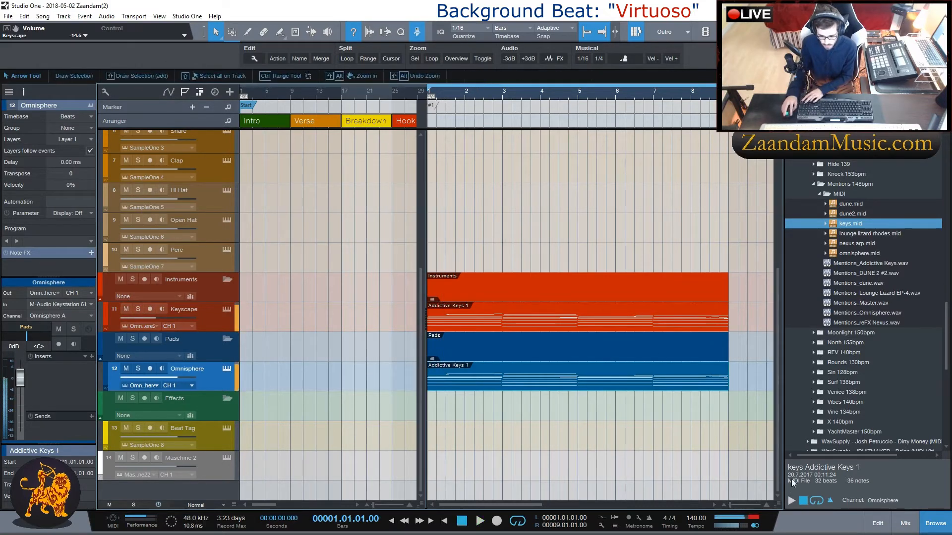
Step: Solo the Omnisphere A channel and lower its volume to -30.6 dB while auditioning it
click(906, 524)
scroll(642, 288, right, 3)
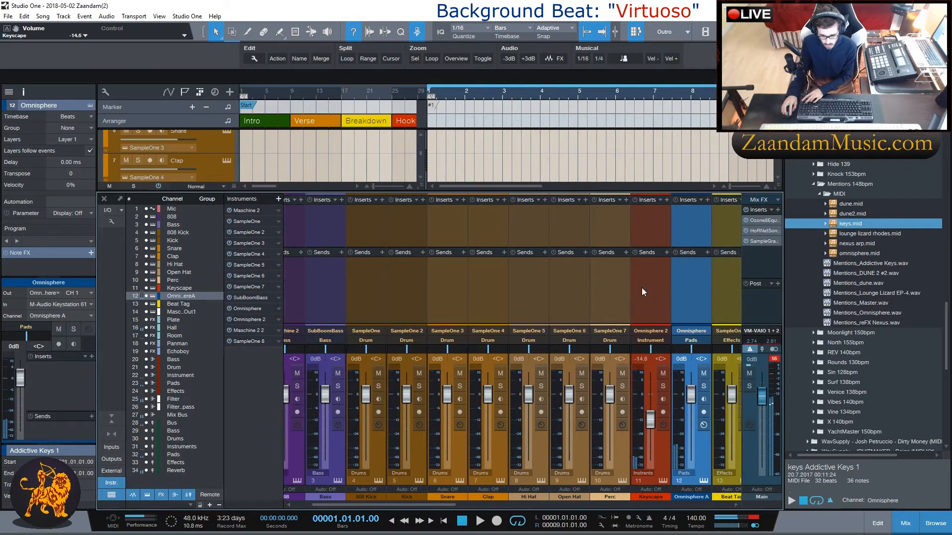
drag(636, 403, 637, 443)
click(644, 386)
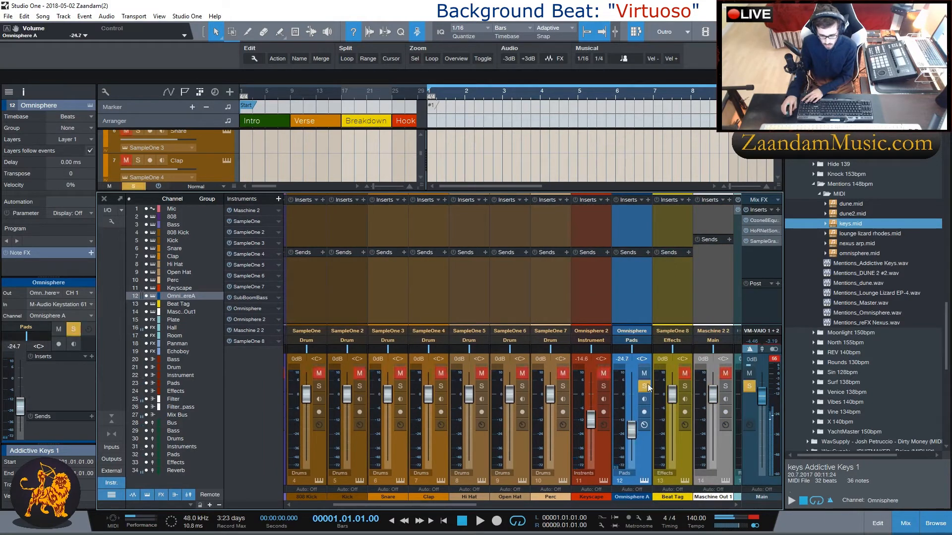
key(space)
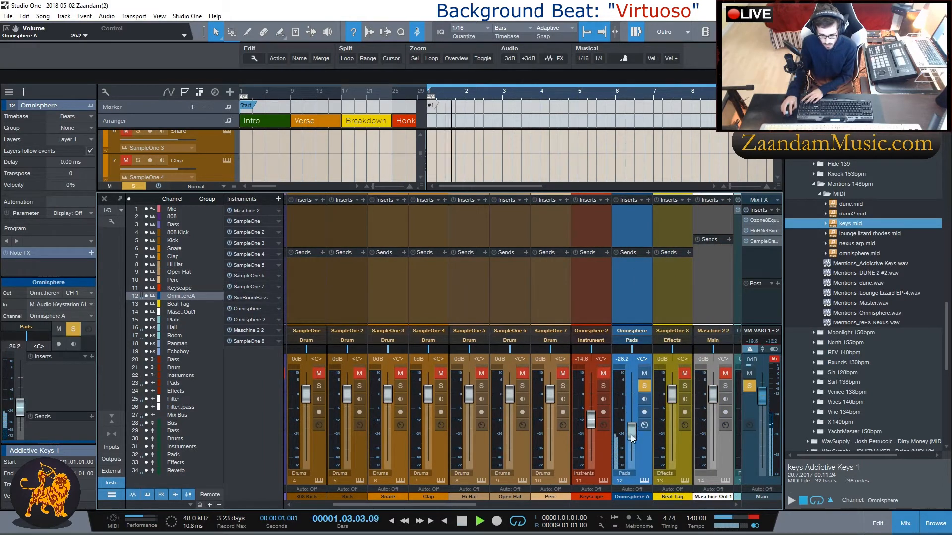
key(space)
Step: Route the Keyscape and Omnisphere A channel outputs to Main, keeping the Omnisphere A pan centered
drag(475, 506, 635, 508)
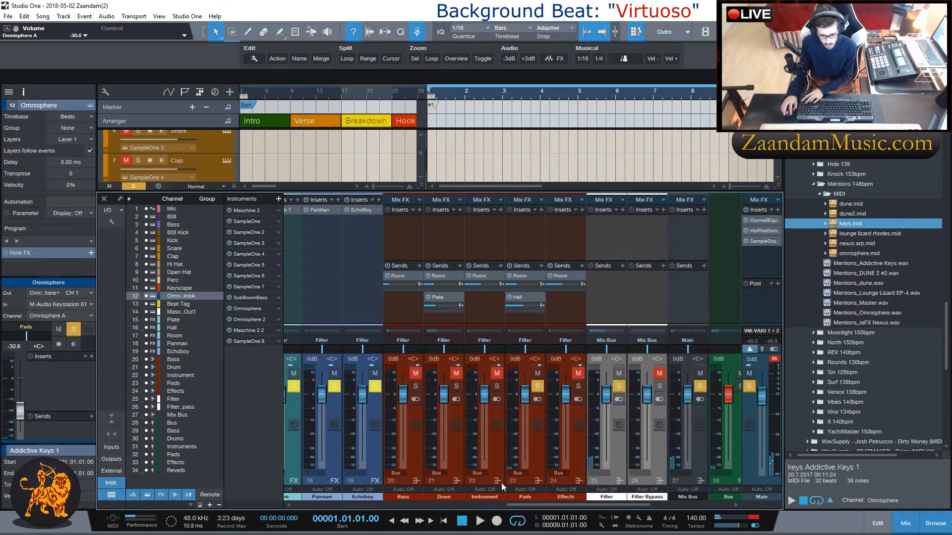
drag(534, 507, 401, 498)
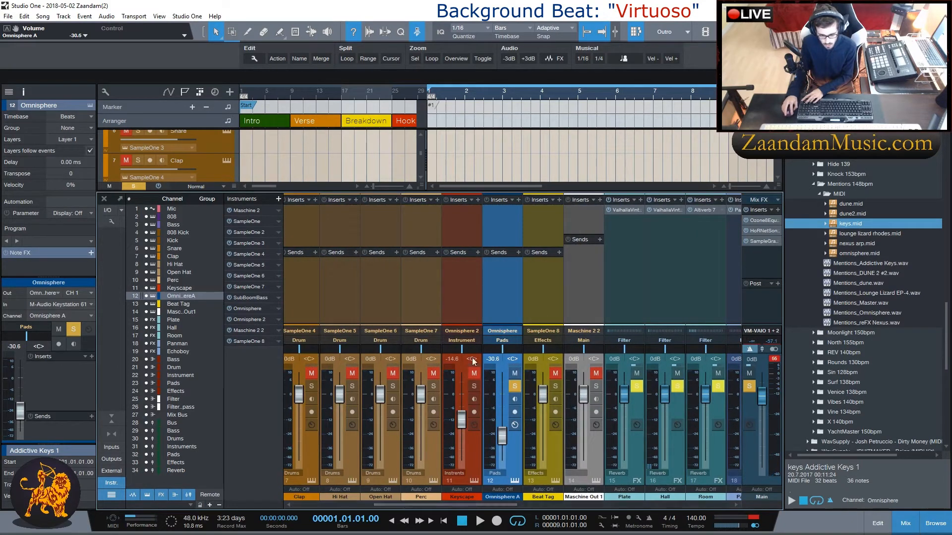
click(462, 341)
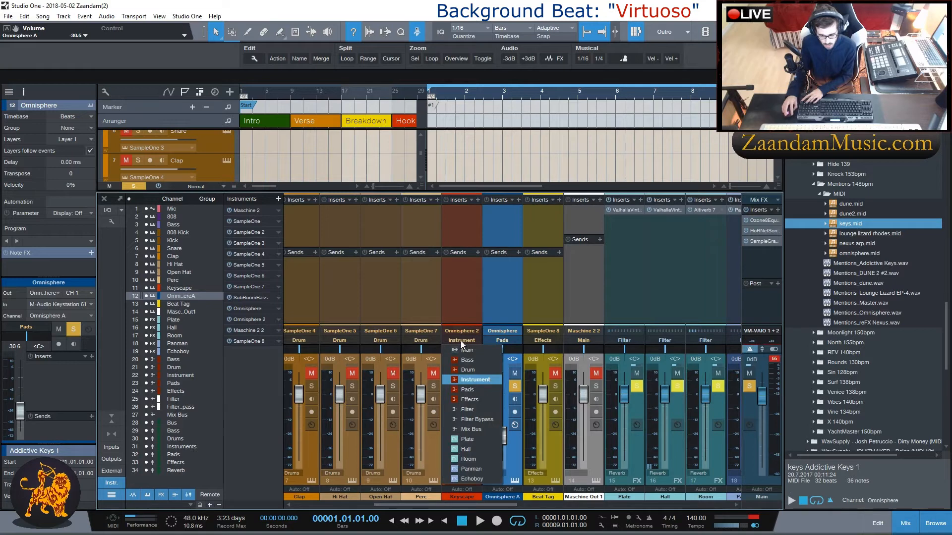
click(469, 353)
drag(503, 349, 508, 341)
click(509, 341)
click(515, 352)
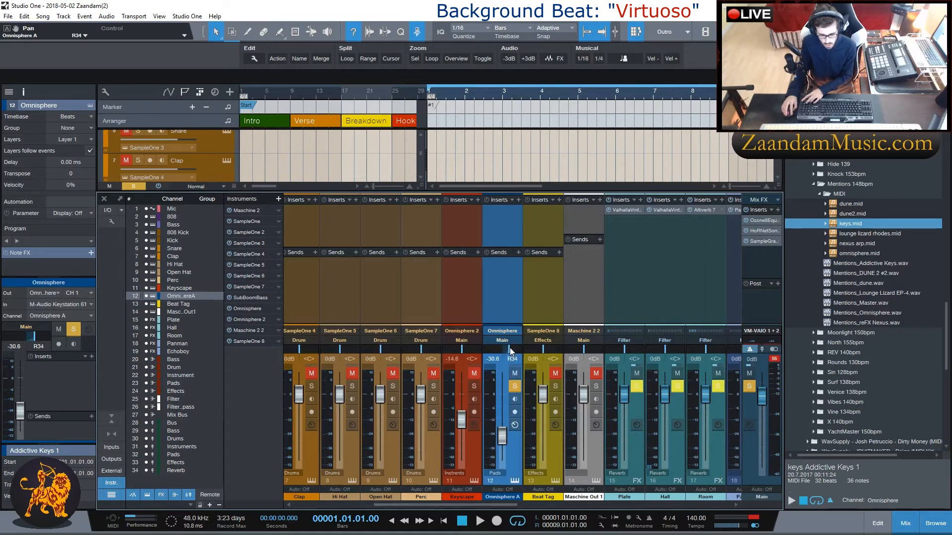
alt+click(504, 347)
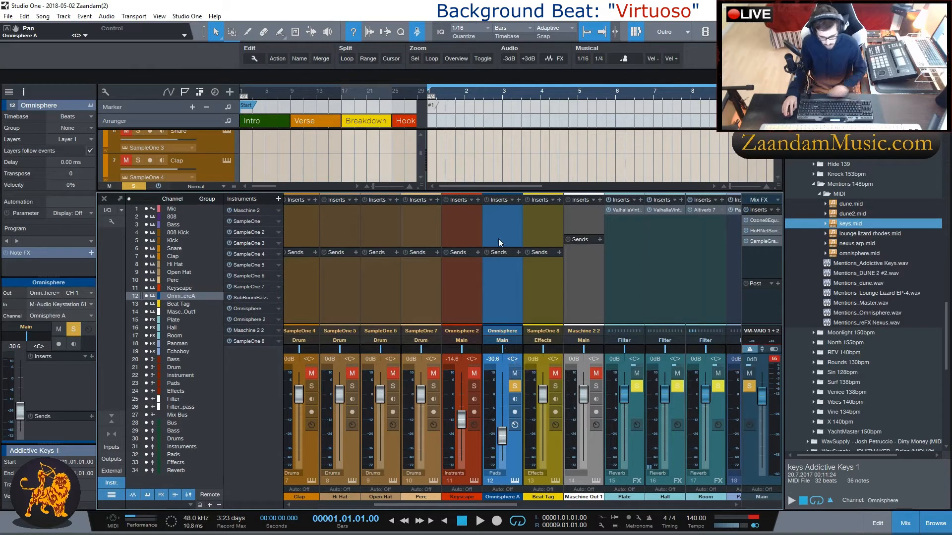
Step: Audition the soloed Omnisphere part, close the mixer, and bounce the Omnisphere clip to a new audio track
key(space)
scroll(495, 160, down, 2)
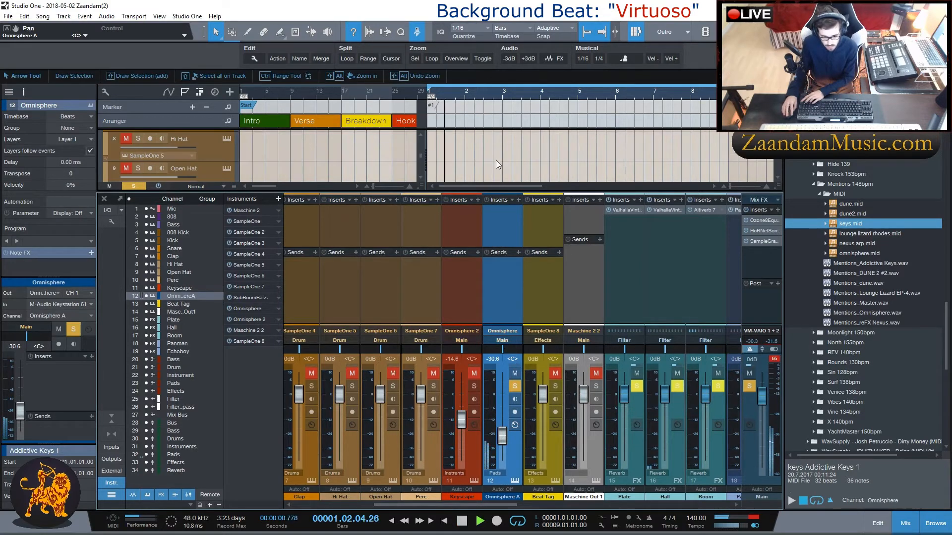
key(space)
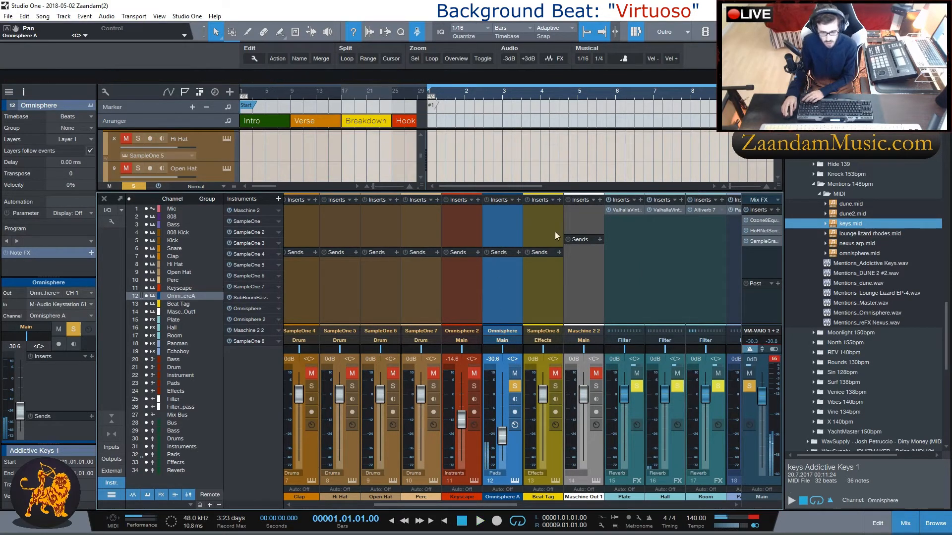
key(F3)
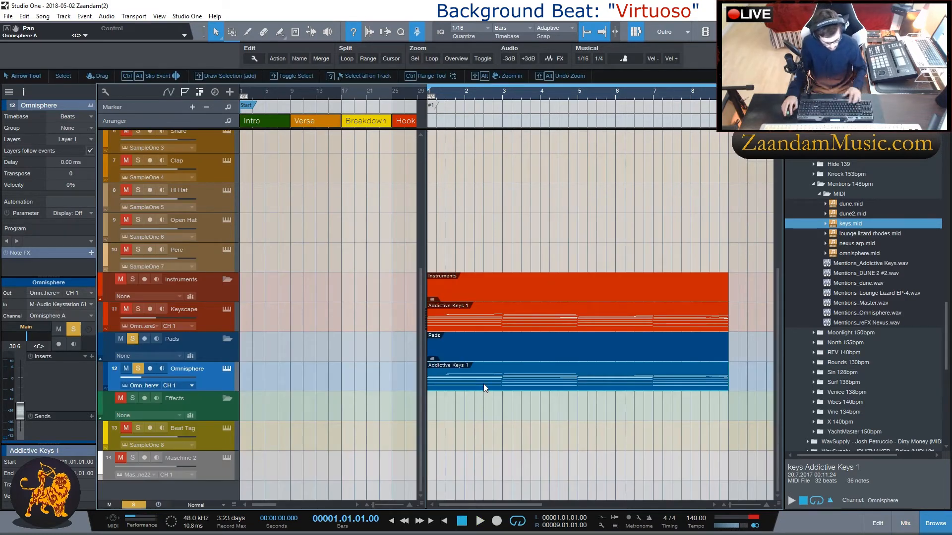
key(ctrl+b)
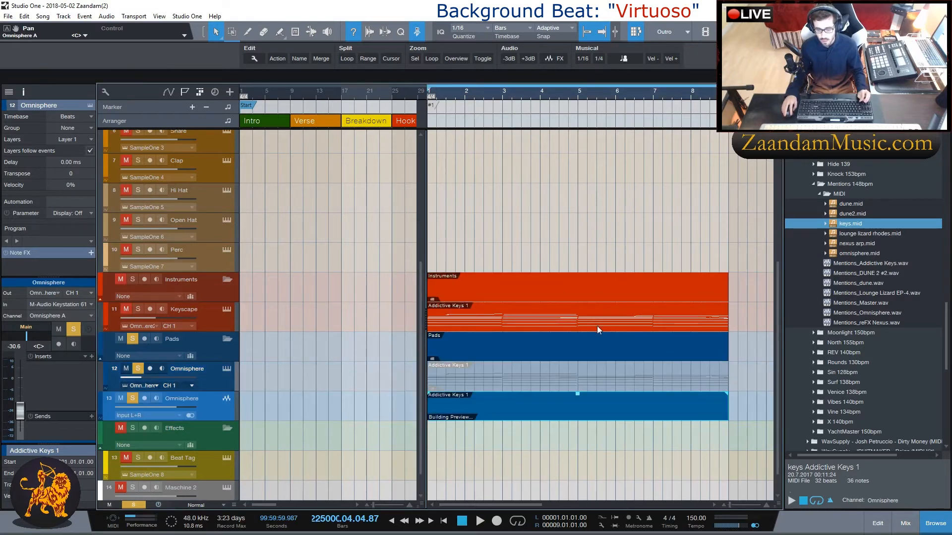
Step: Bounce the Keyscape instrument clip to a new audio track
double_click(489, 319)
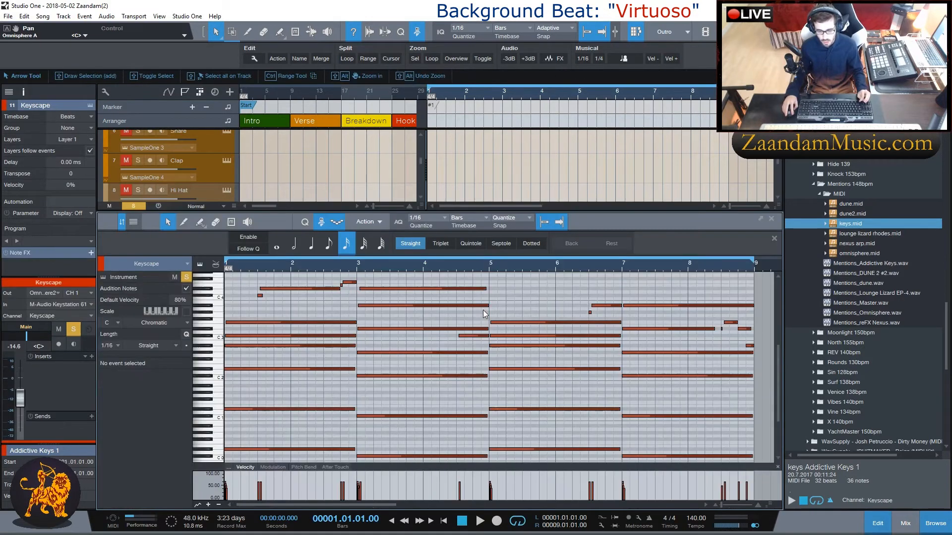
key(F2)
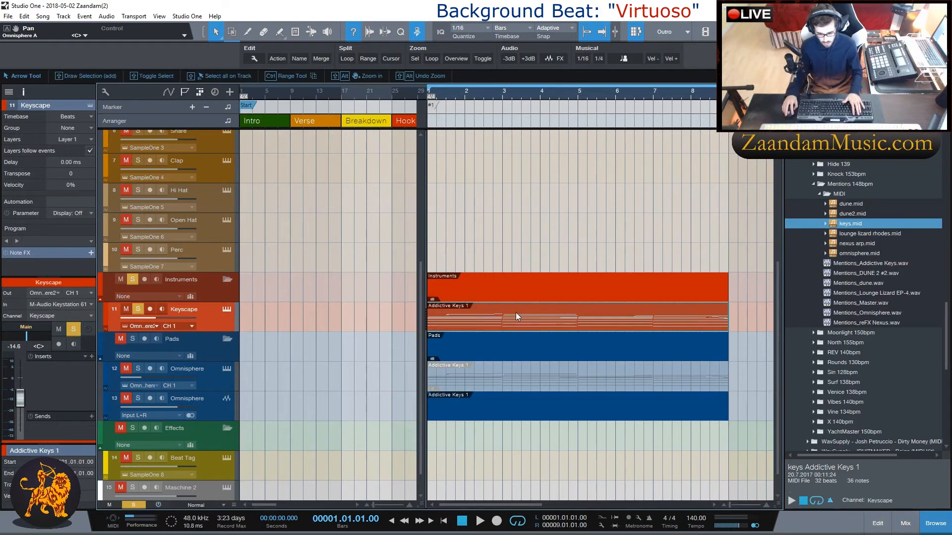
key(2)
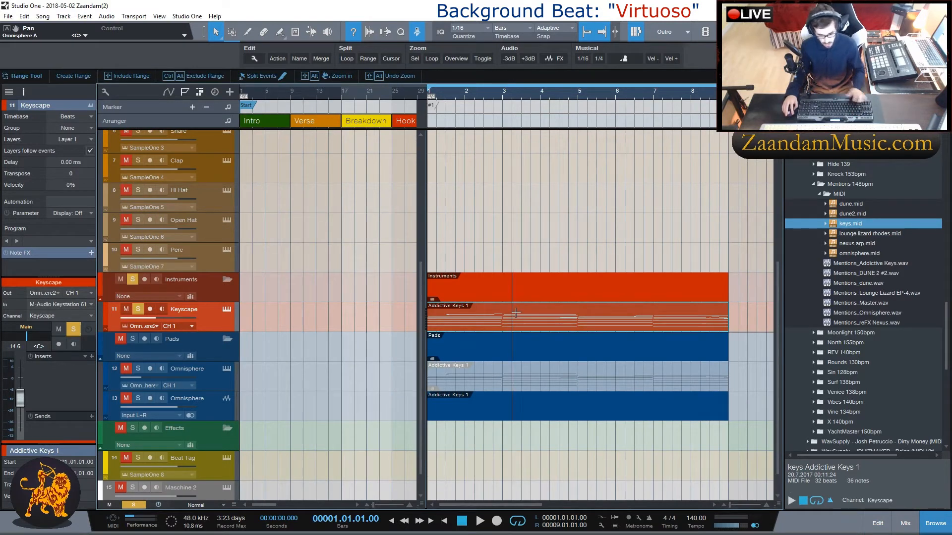
key(ctrl+b)
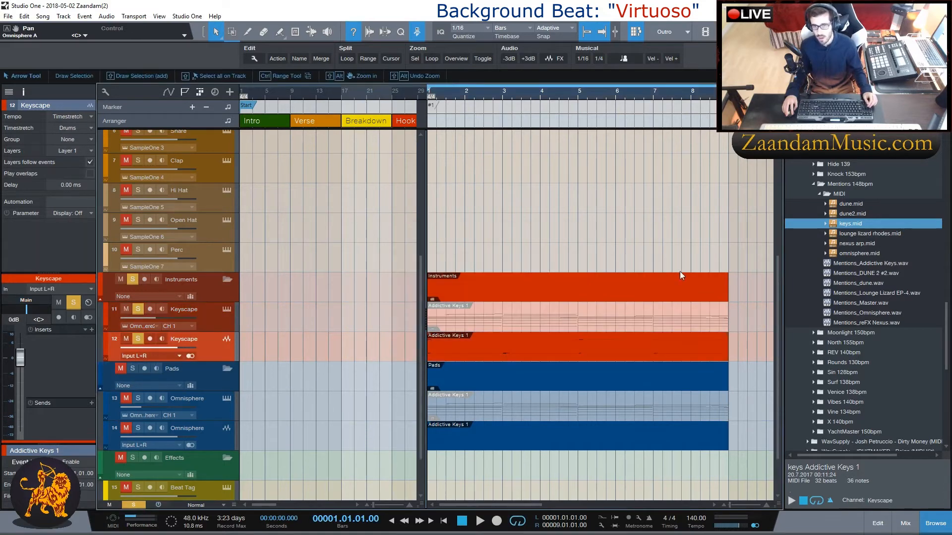
Step: Raise the bounced Keyscape clip's volume in several increments, undo the last increase, and inspect the bounced Omnisphere clip's waveform
double_click(555, 347)
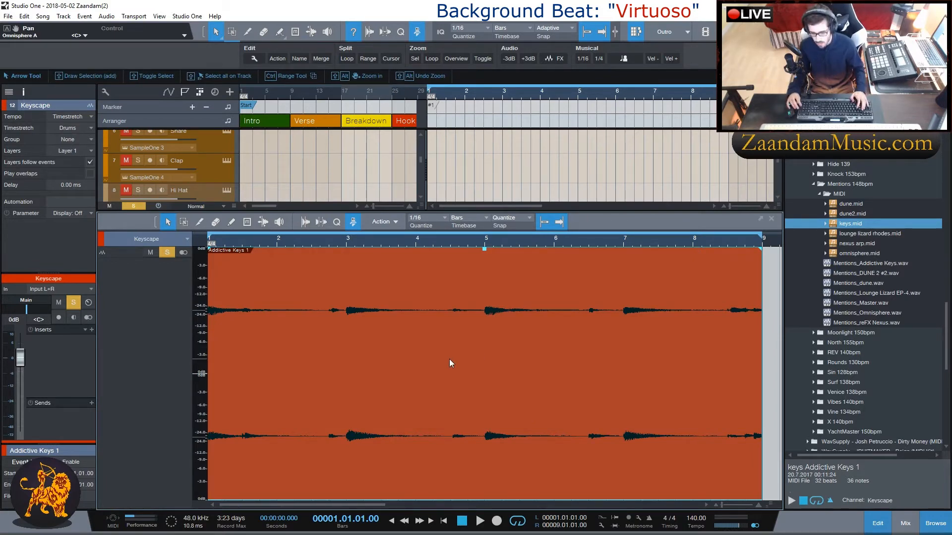
key(alt+Up)
key(alt+Up)
key(alt+Up)
key(alt+Up)
key(alt+Up)
key(alt+Up)
key(alt+Up)
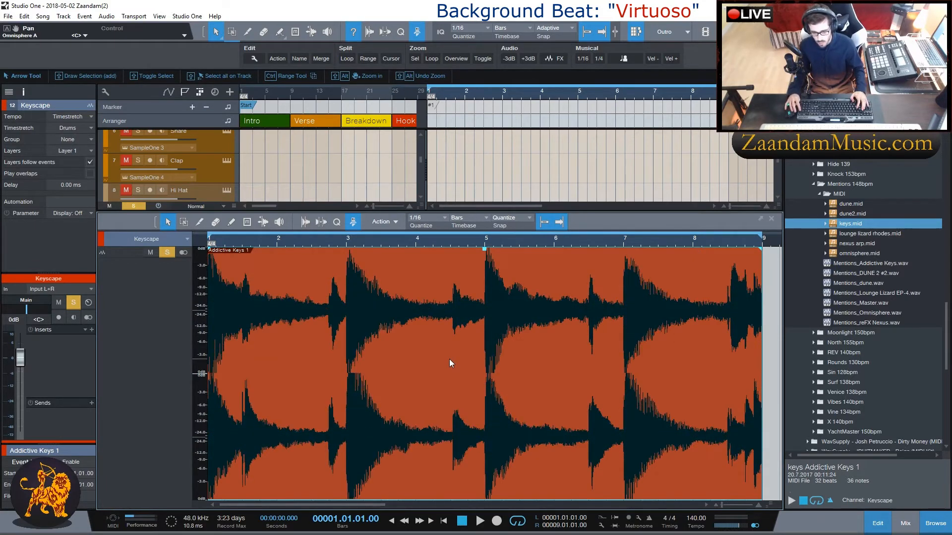
key(ctrl+z)
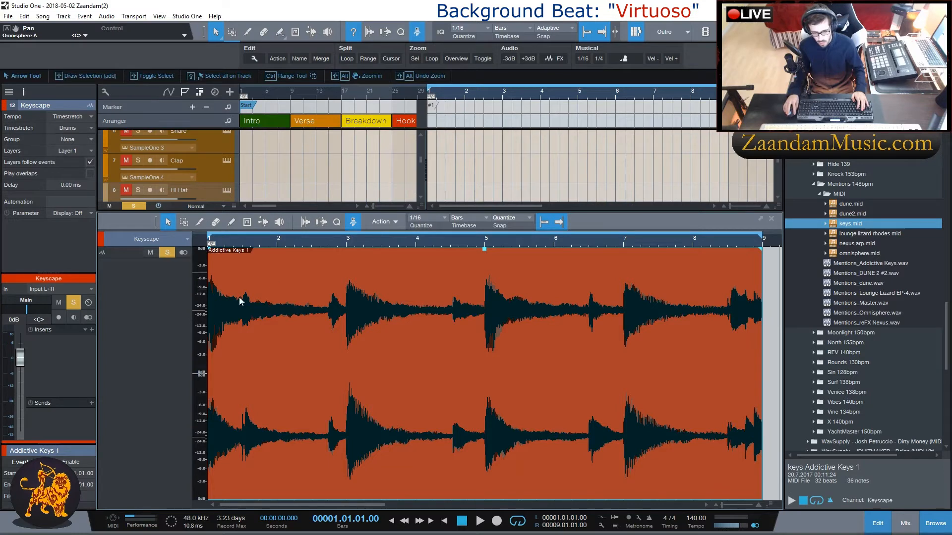
key(F2)
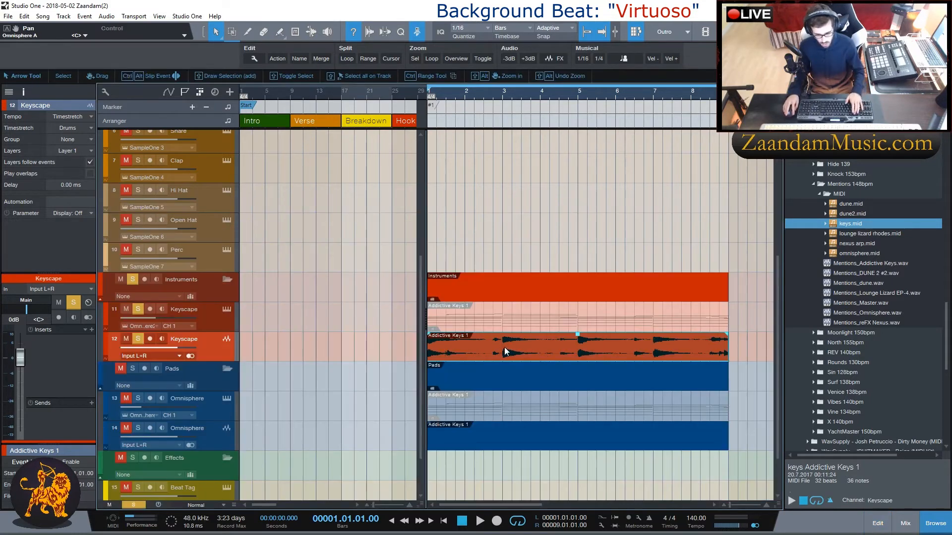
double_click(463, 438)
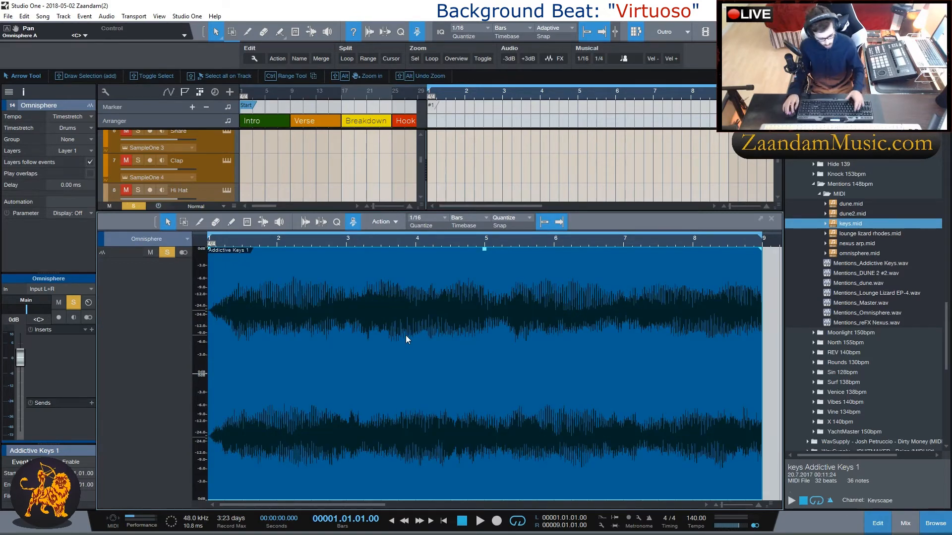
key(F2)
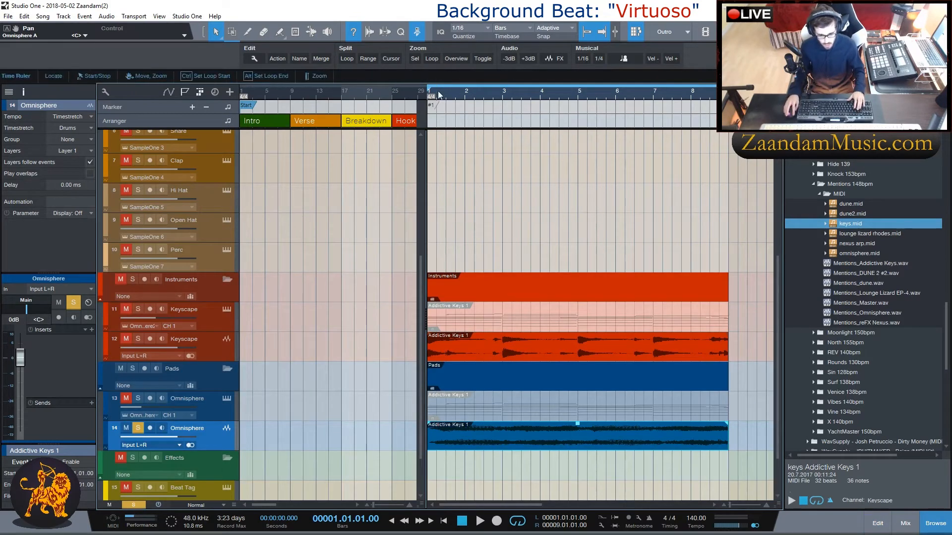
Step: Show the mixer beneath the arrangement, briefly audition the bounced Omnisphere audio, and bring its channel into view
click(905, 523)
scroll(565, 161, down, 6)
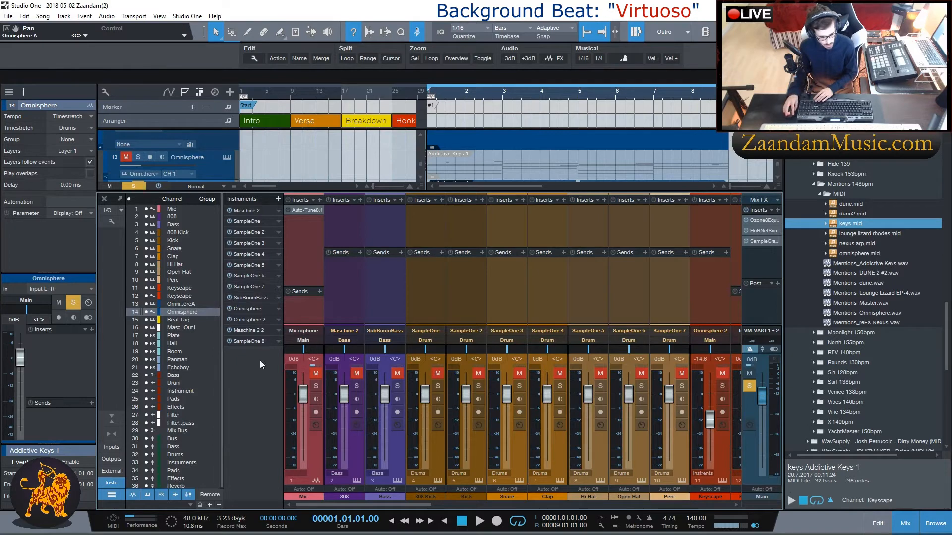
click(114, 421)
scroll(533, 233, up, 1)
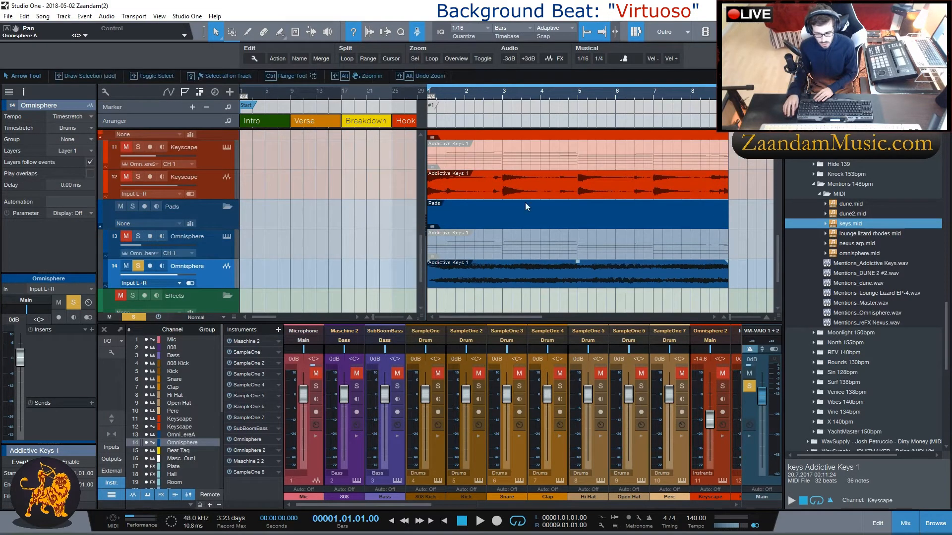
key(space)
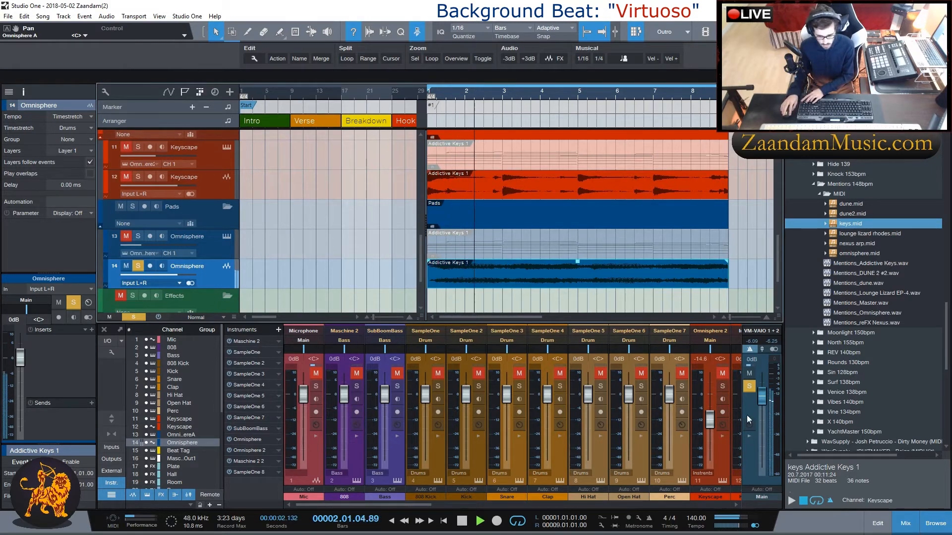
drag(423, 504, 519, 502)
key(space)
Step: Unsolo the bounced Omnisphere channel and balance it at -21.4 dB against the bounced Keyscape channel at -7.7 dB during playback
drag(483, 395, 484, 434)
click(490, 390)
key(space)
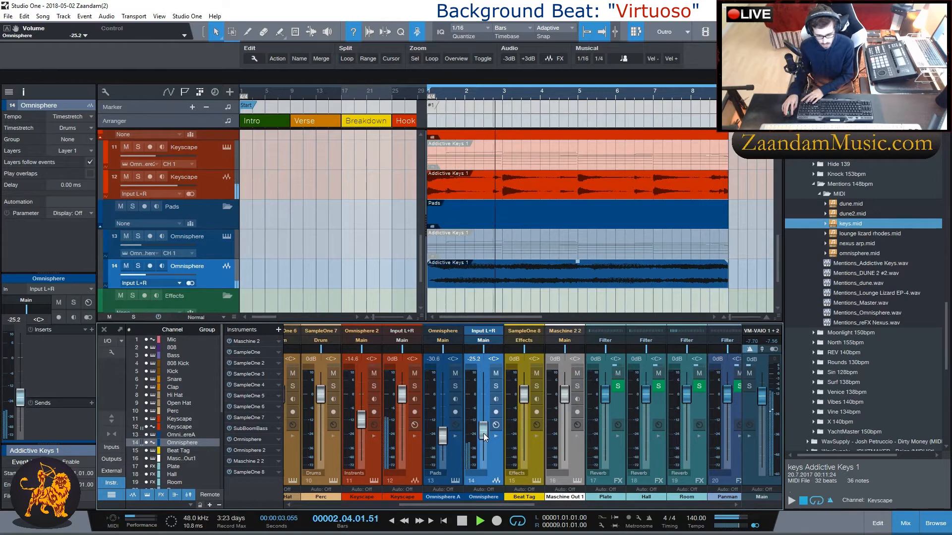
drag(402, 394, 406, 406)
drag(484, 434, 484, 428)
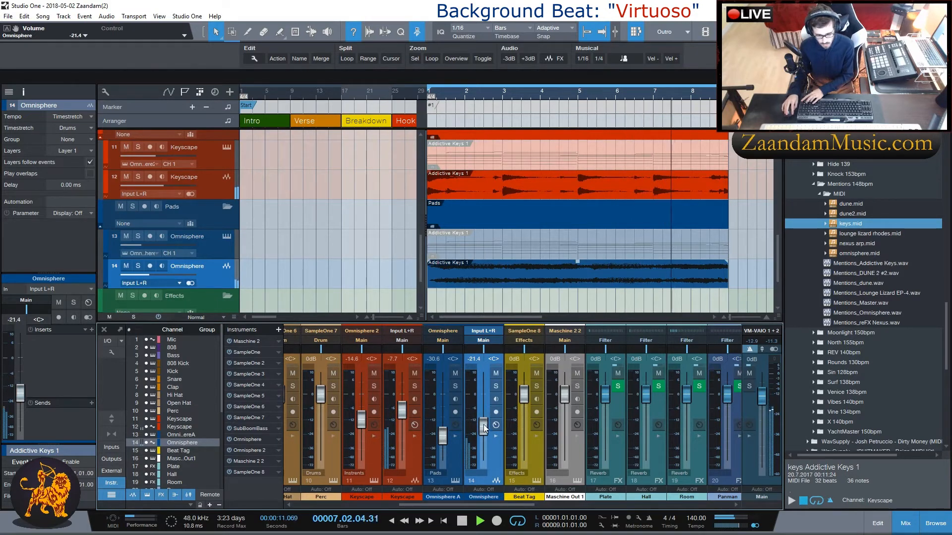
Step: Route the bounced Omnisphere channel's output to Pads and the bounced Keyscape channel's output to Instrument
click(488, 341)
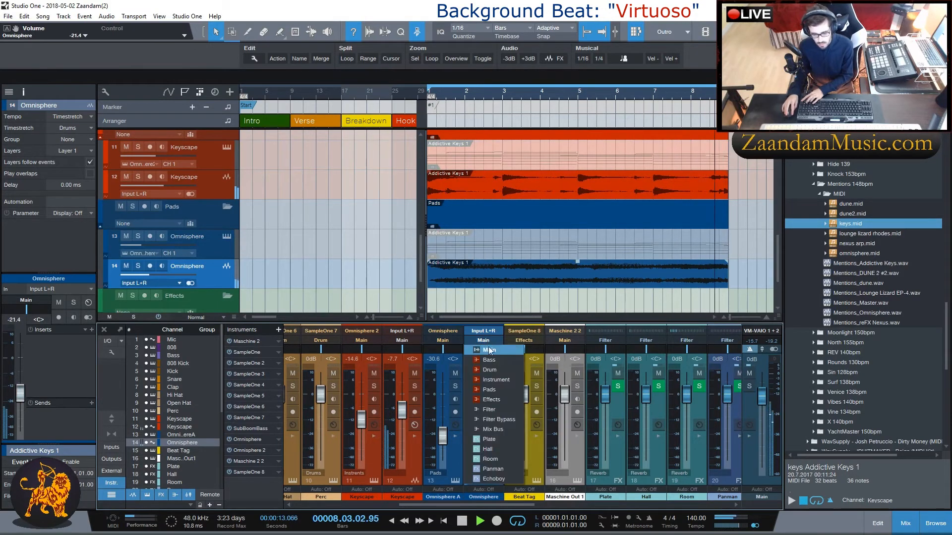
click(498, 389)
click(404, 342)
click(413, 378)
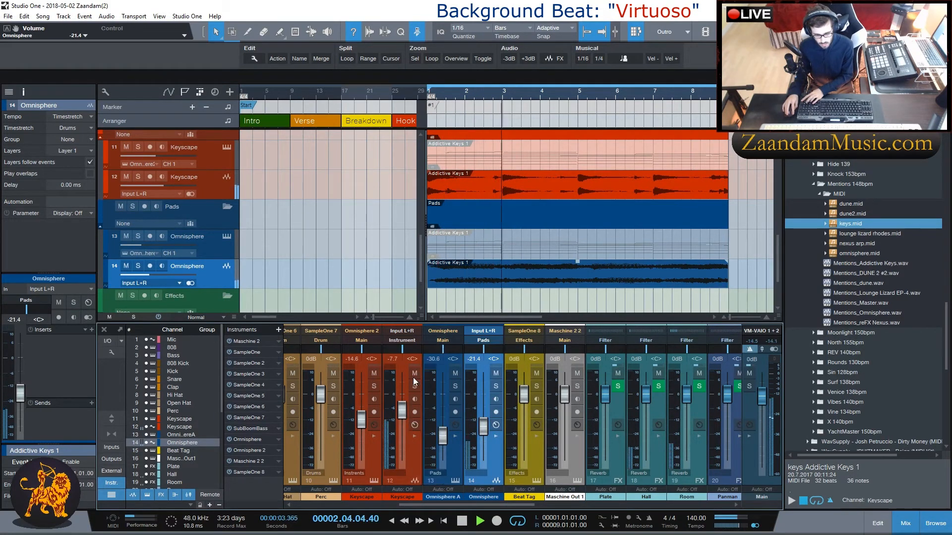
Step: Fine-tune the bounced Keyscape channel to -7.9 dB and the bounced Omnisphere channel to -22.3 dB, and stop playback
drag(402, 412, 402, 413)
drag(486, 427, 483, 431)
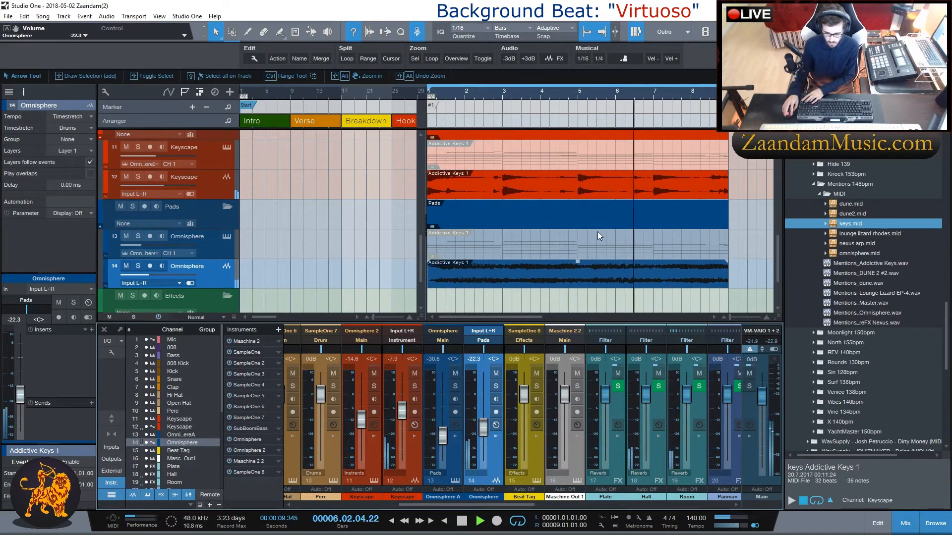
key(space)
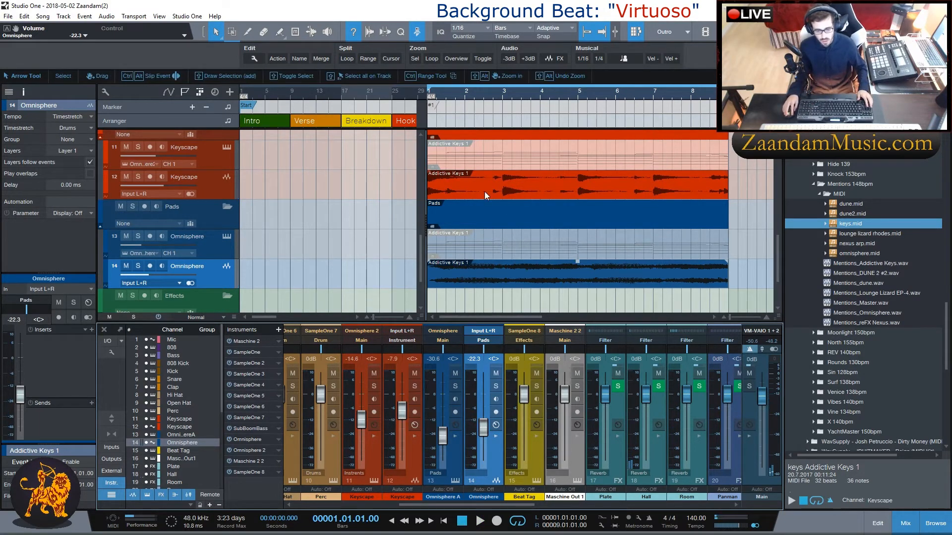
Step: Select both bounced Keyscape and Omnisphere audio clips, set their transpose to -6 and tune to 6, and audition the result
click(523, 187)
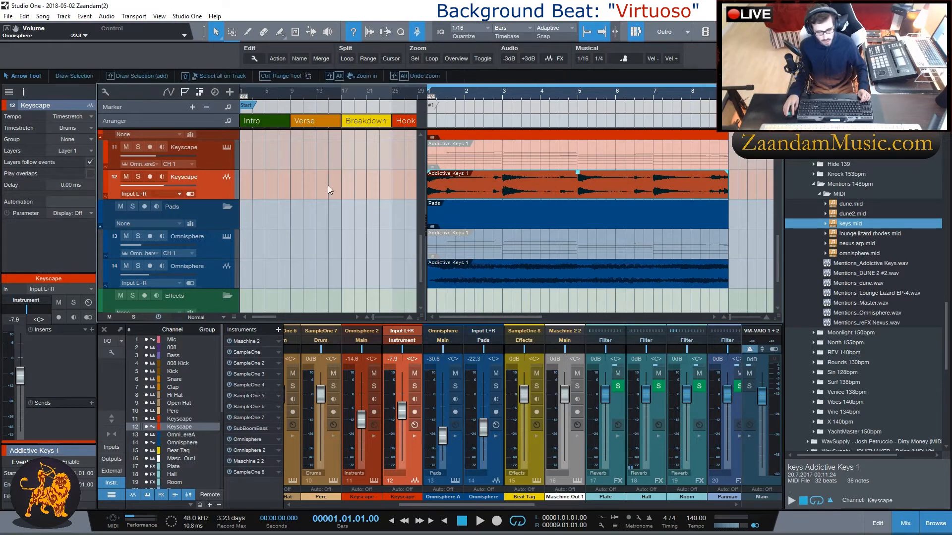
click(541, 277)
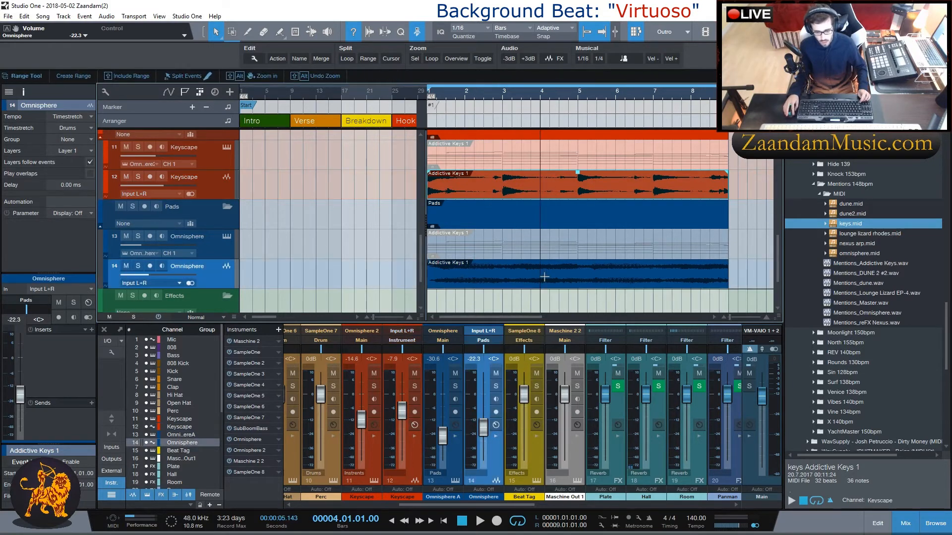
click(540, 186)
click(594, 230)
click(595, 191)
shift+click(587, 283)
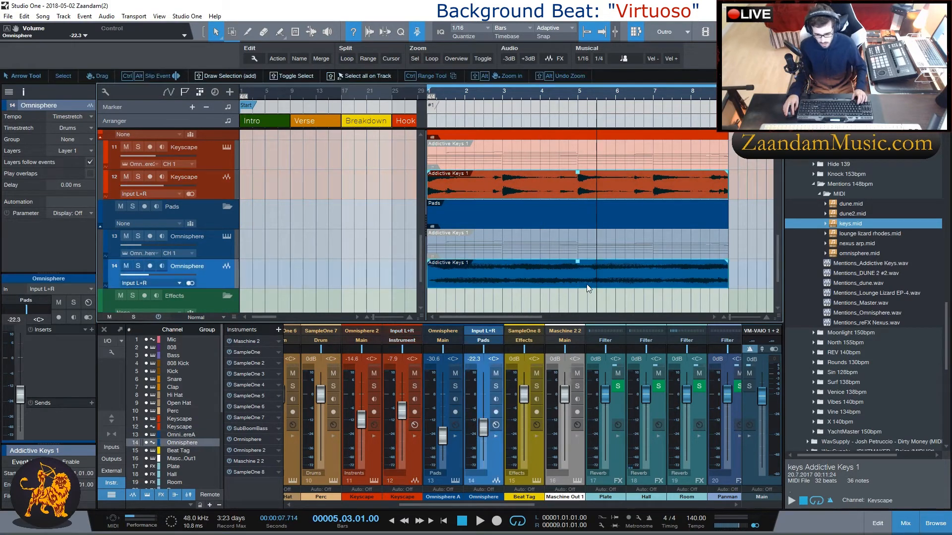
click(501, 185)
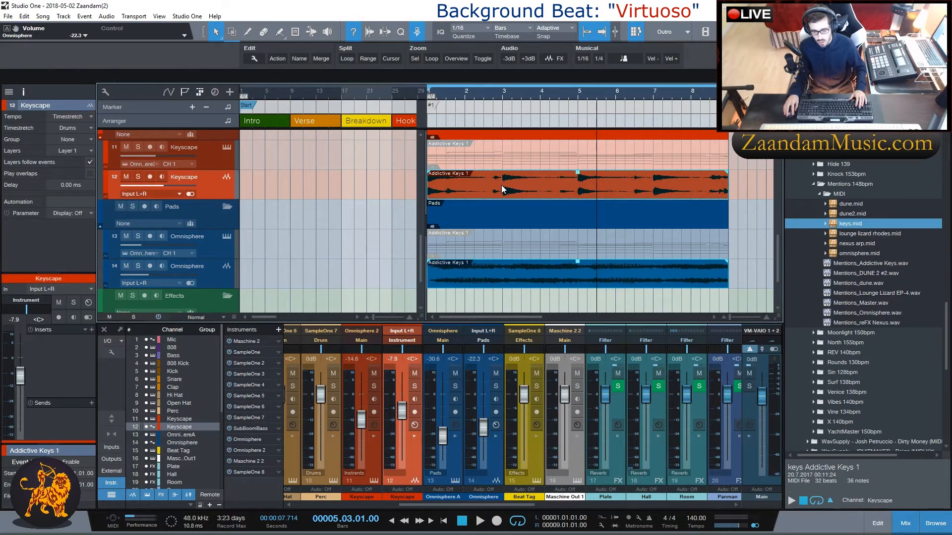
right_click(488, 187)
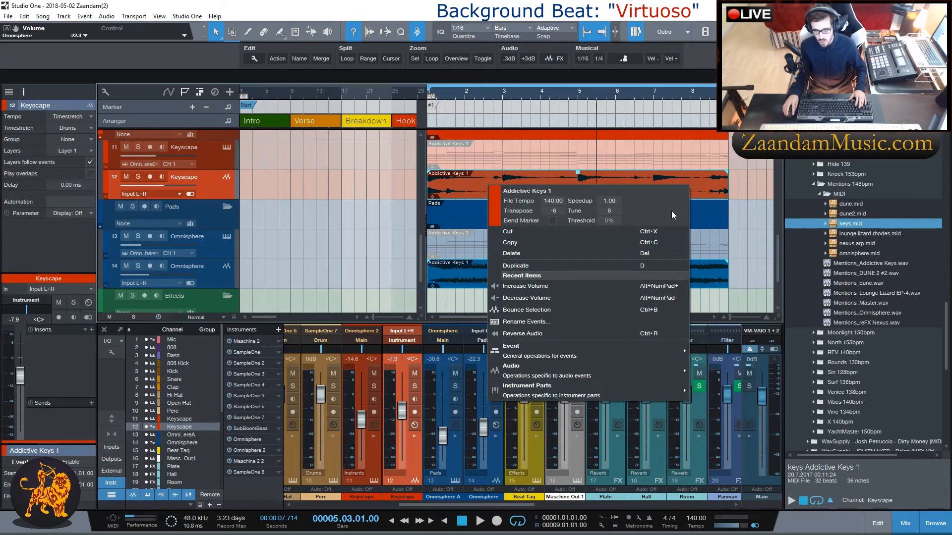
click(458, 184)
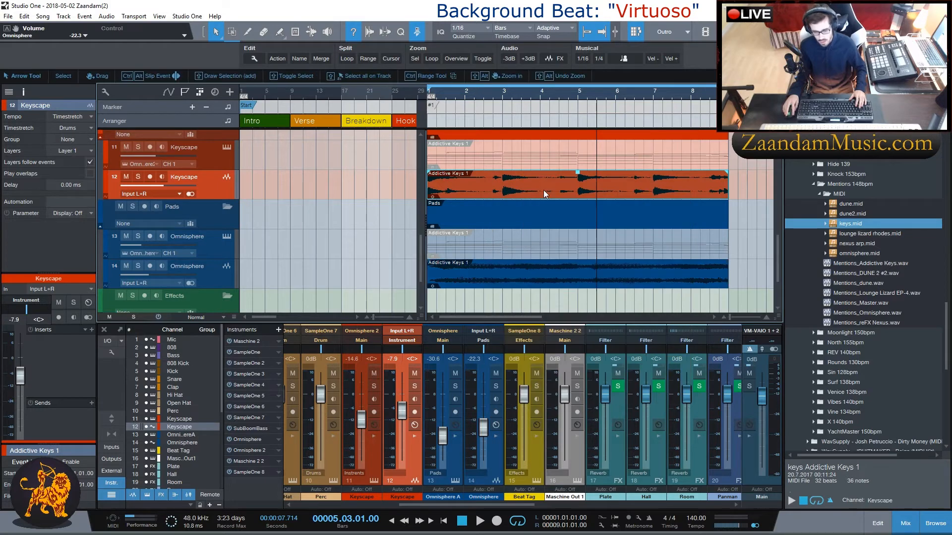
key(space)
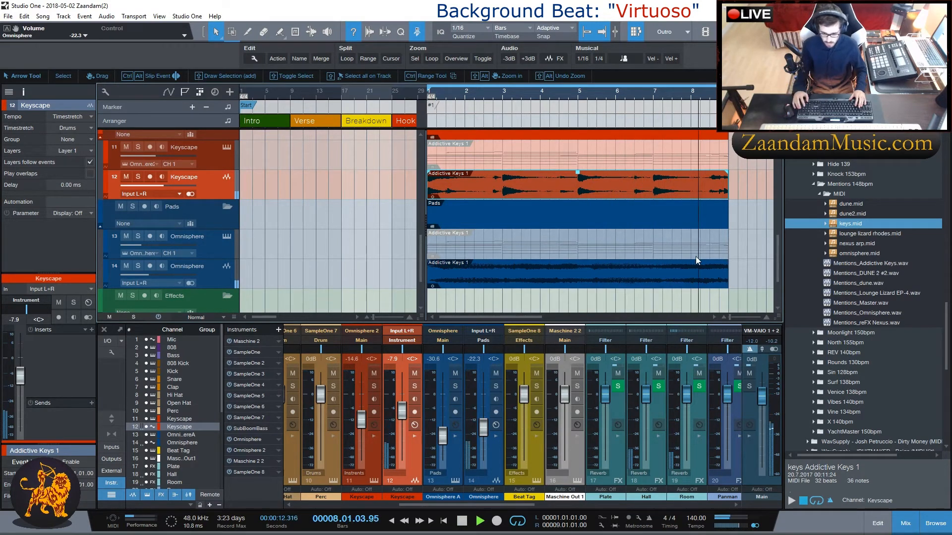
key(space)
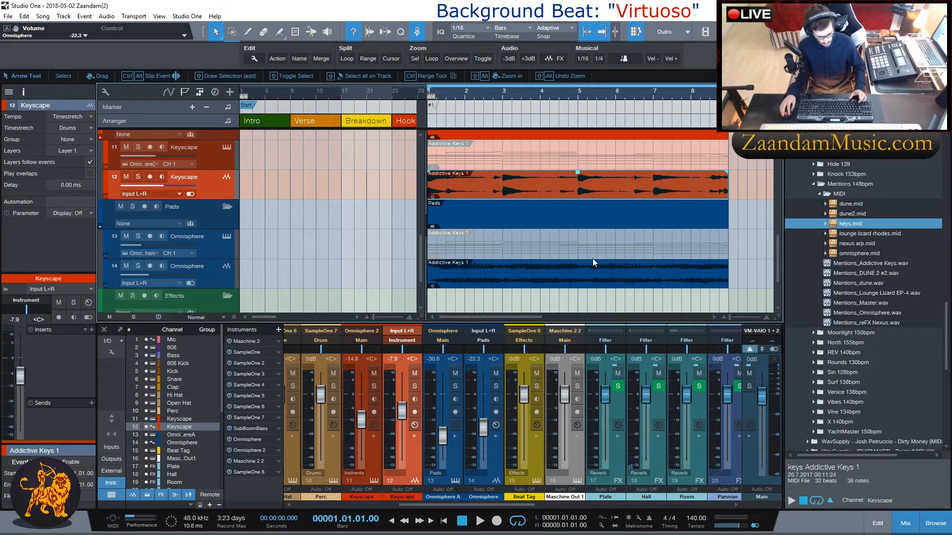
Step: Try reversing the bounced Keyscape and Omnisphere clips together, audition them, and undo the reversal
click(558, 274)
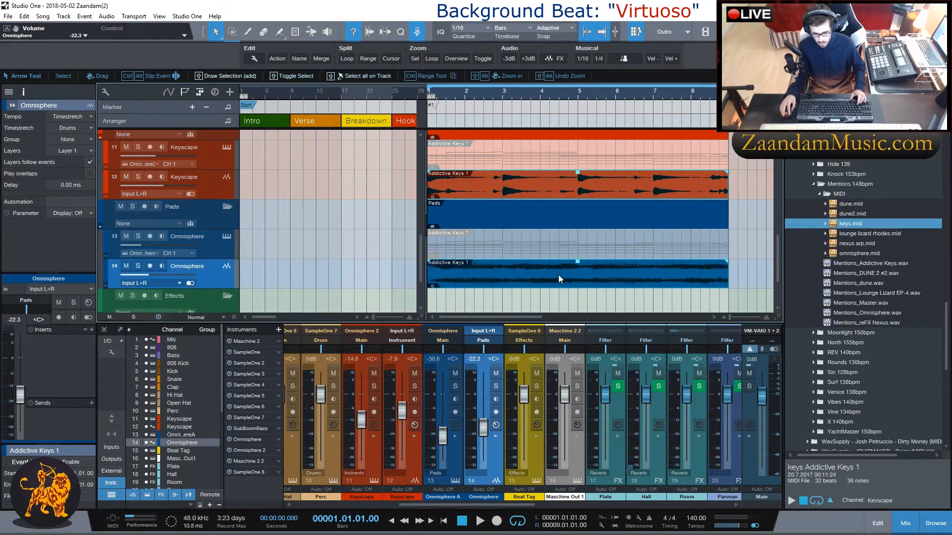
key(2)
key(1)
click(583, 191)
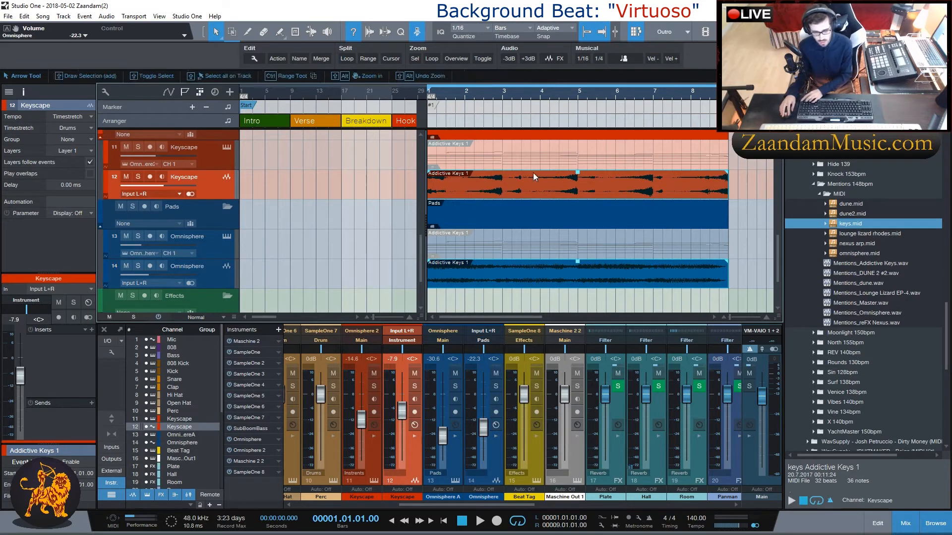
key(space)
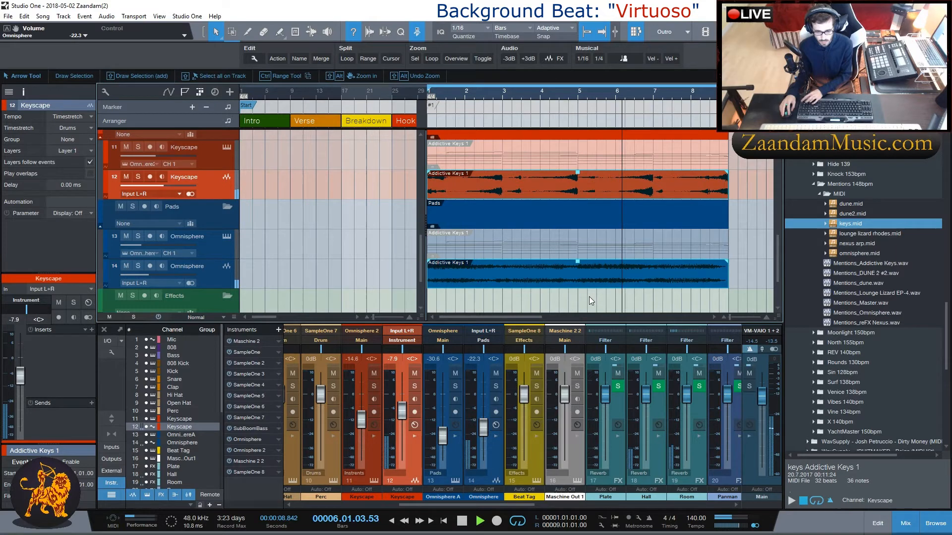
key(space)
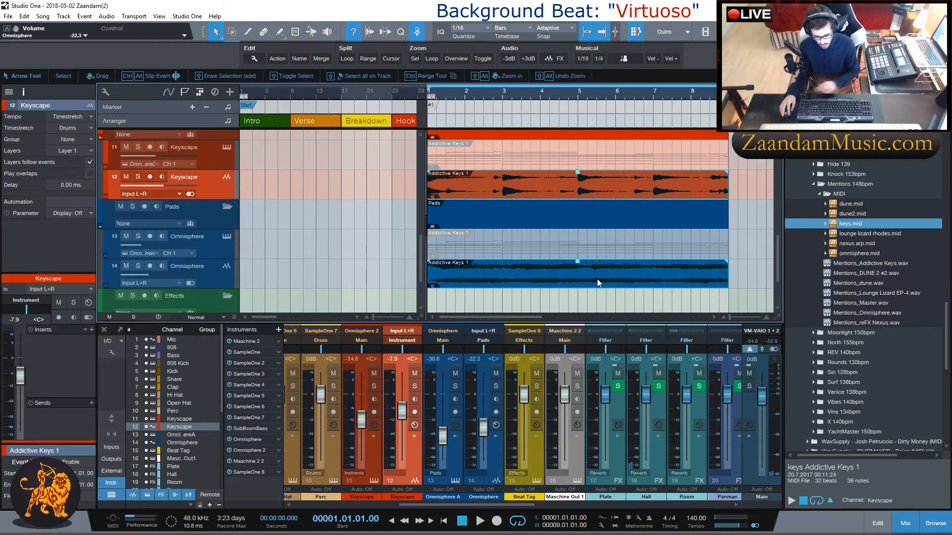
Step: Try reversing only the bounced Keyscape clip, undo it, and duplicate the clip to start at bar 9
click(578, 186)
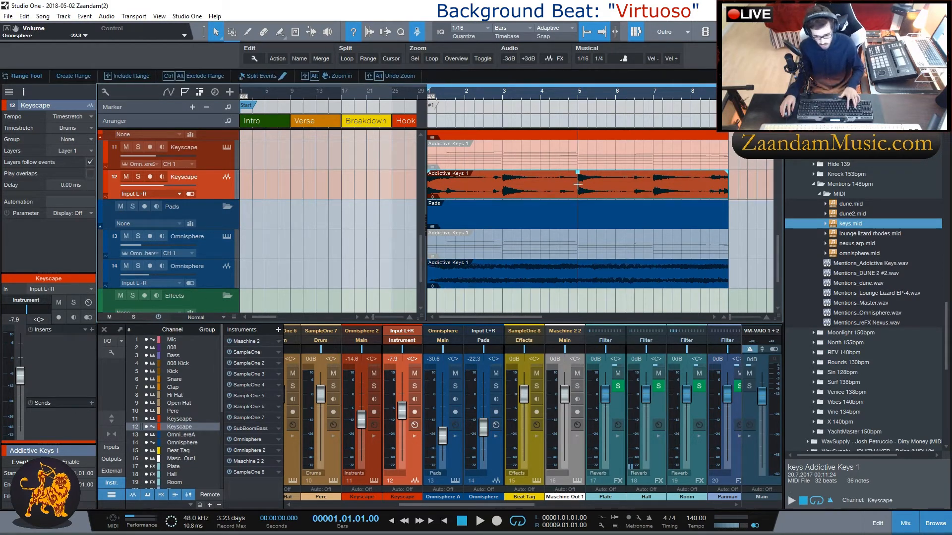
key(ctrl+r)
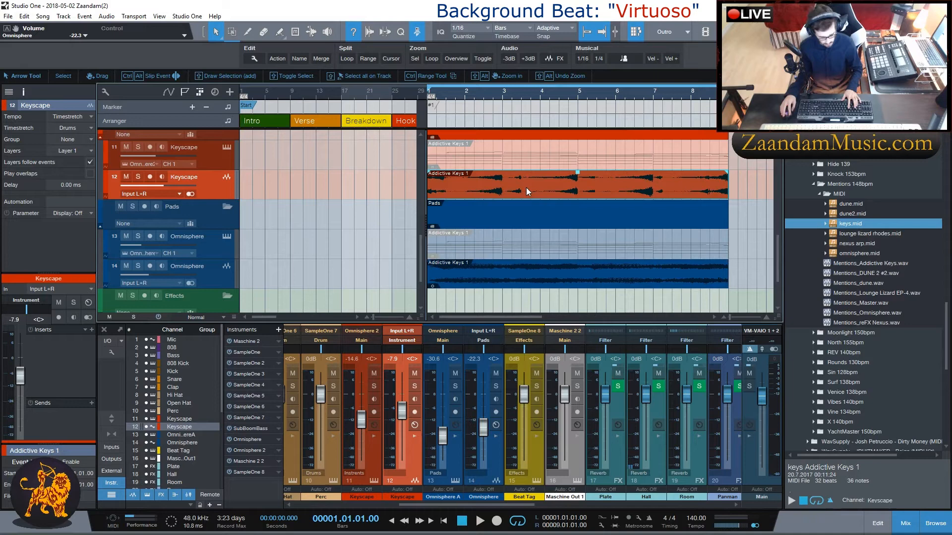
key(ctrl+z)
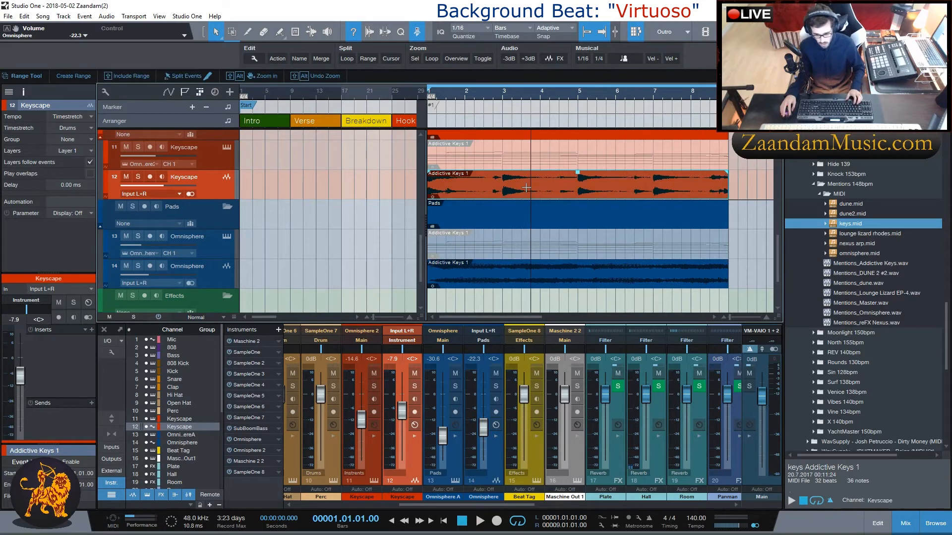
key(d)
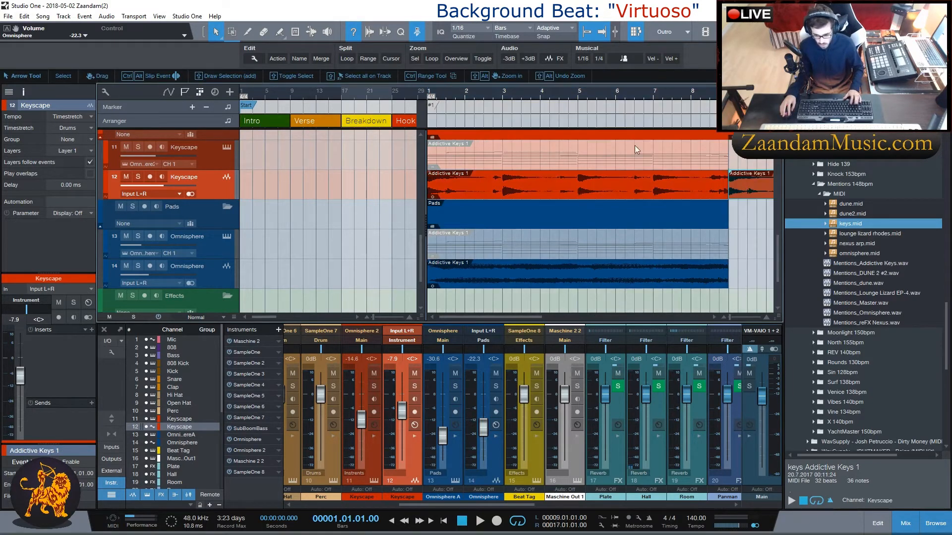
Step: Name the first bounced Keyscape audio clip, starting at bar 1, with the preset name Pattern 1
scroll(698, 98, down, 4)
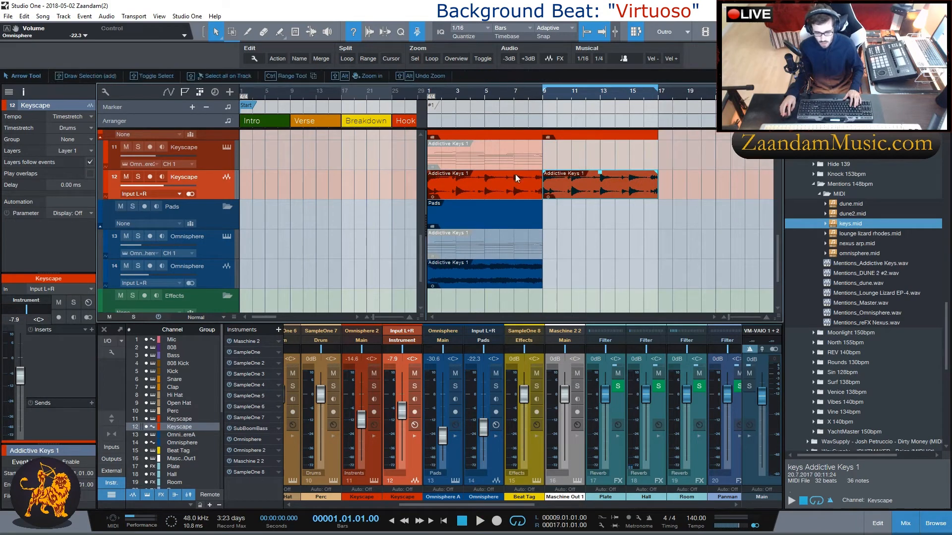
click(489, 186)
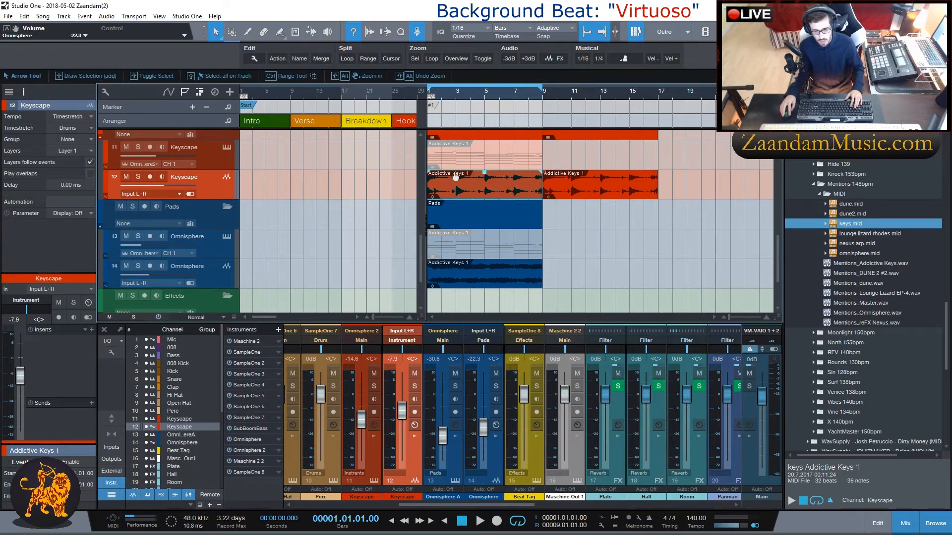
click(300, 59)
mouse_move(306, 72)
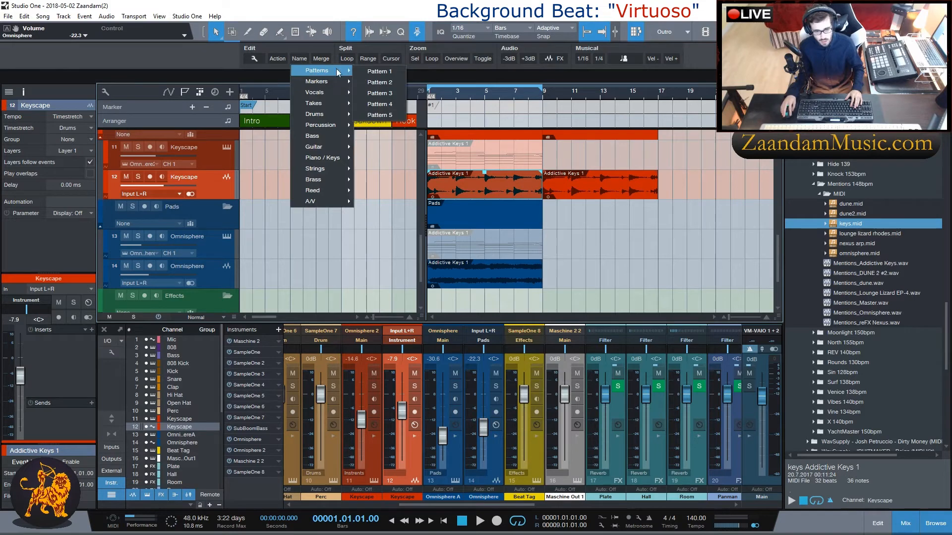
click(383, 72)
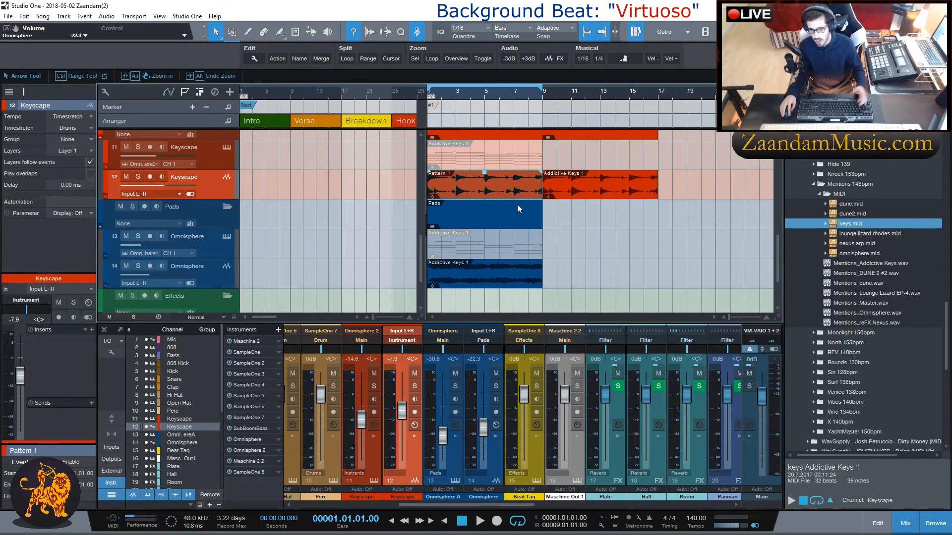
Step: Name the duplicated Keyscape audio clip starting at bar 9 with the preset name Pattern 2
click(578, 191)
click(299, 58)
mouse_move(332, 69)
click(383, 82)
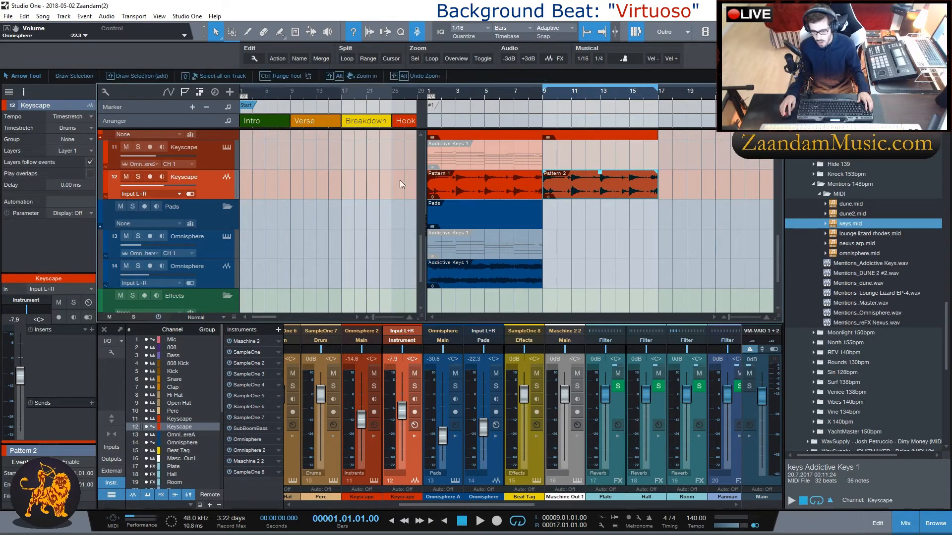
Step: Select the Pattern 2 clip on the bounced Keyscape track and reverse its audio
click(487, 188)
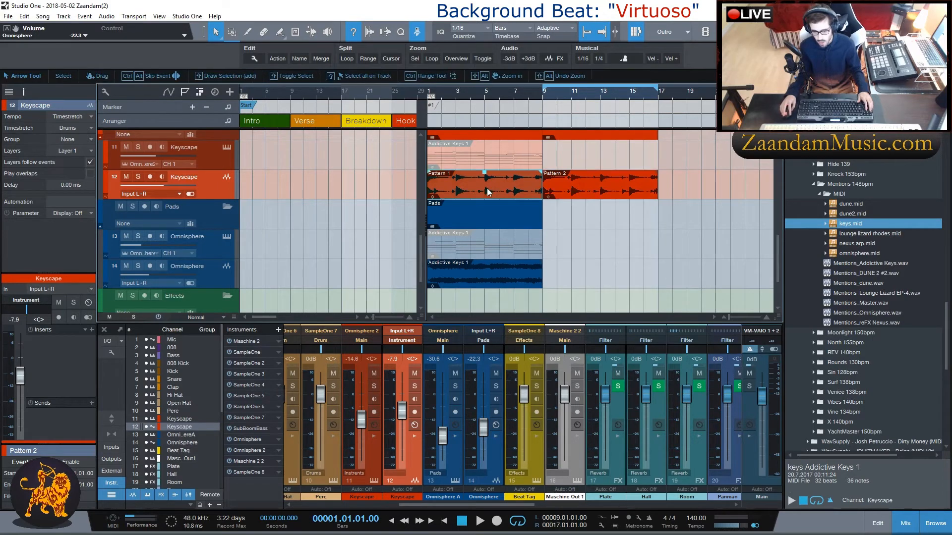
click(569, 186)
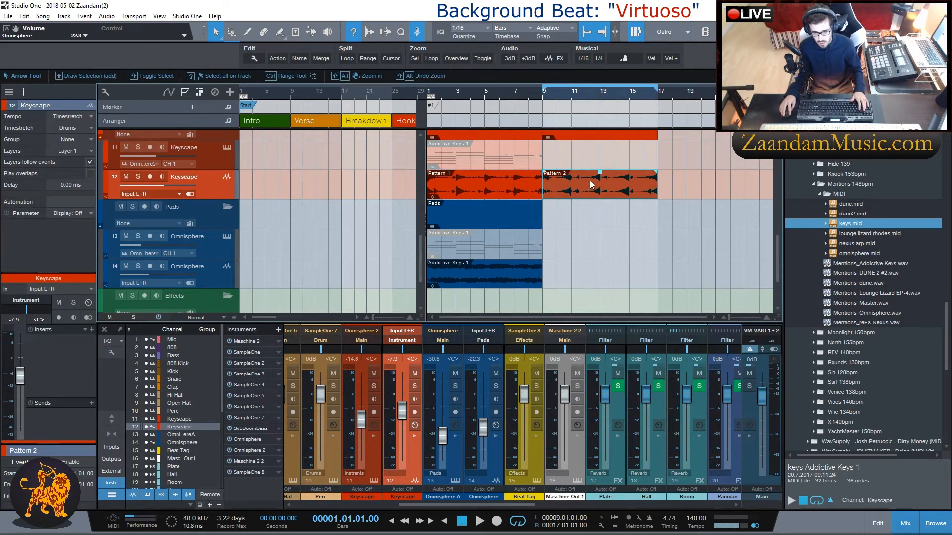
Step: Set the track height to Tiny, move the Pattern 2 event onto a new track at bar 1, and place that track beneath Keyscape
mouse_move(592, 182)
mouse_down()
mouse_move(477, 206)
mouse_move(630, 186)
mouse_move(592, 185)
mouse_up()
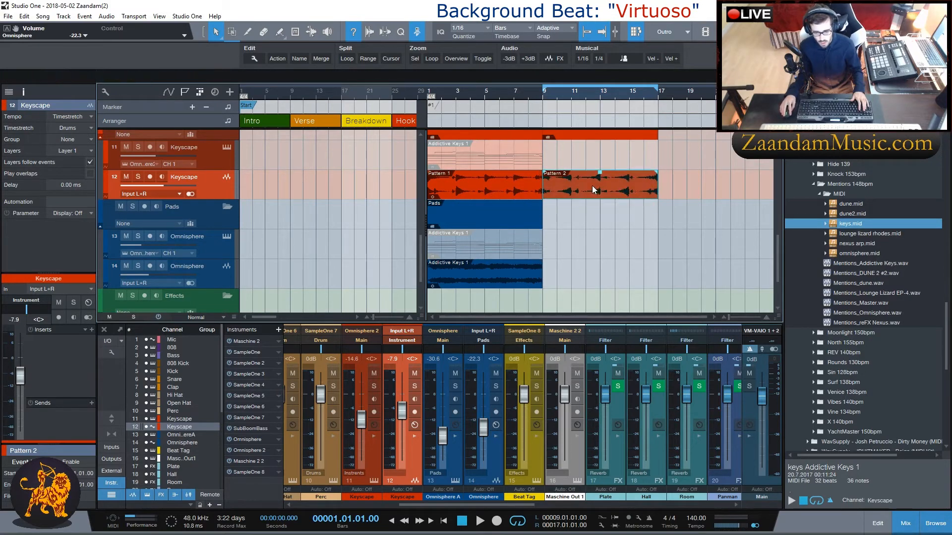
scroll(354, 190, down, 1)
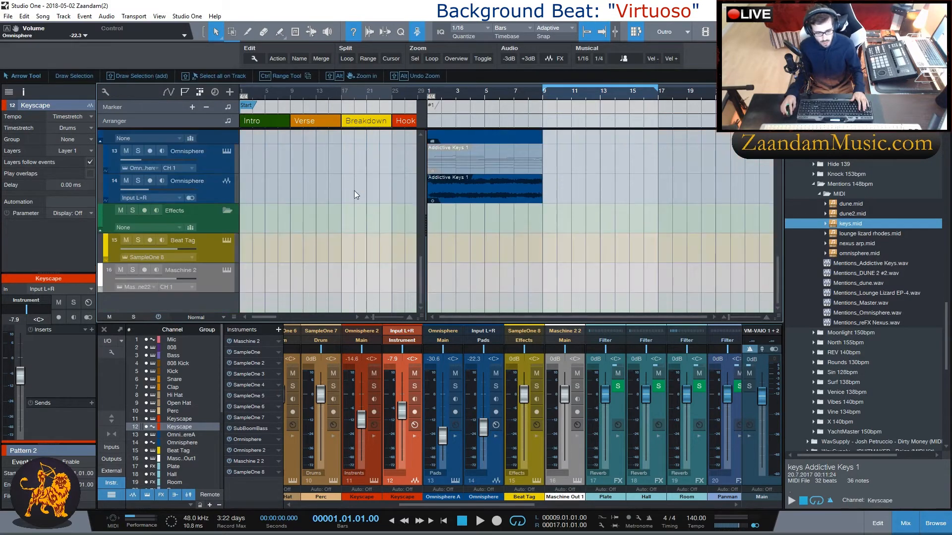
click(197, 317)
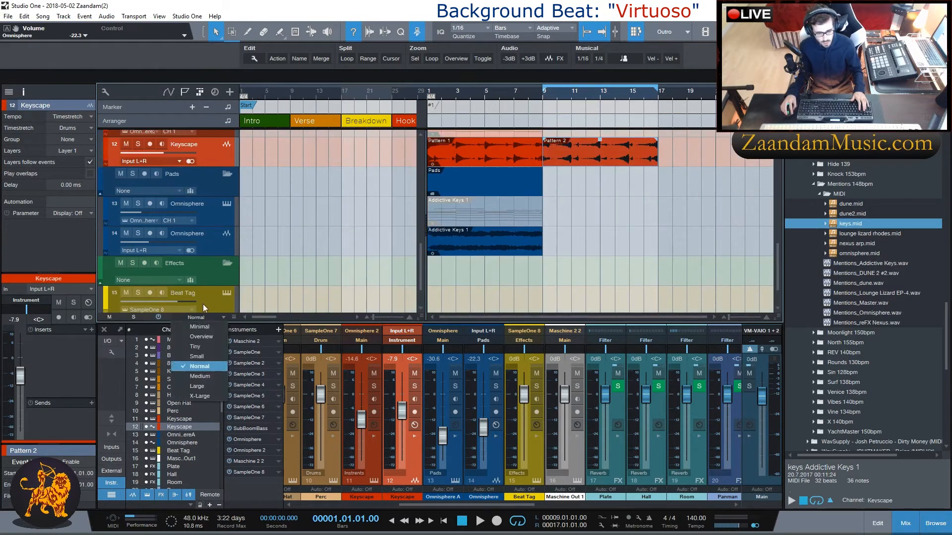
click(201, 349)
drag(561, 216, 447, 303)
drag(192, 298, 191, 225)
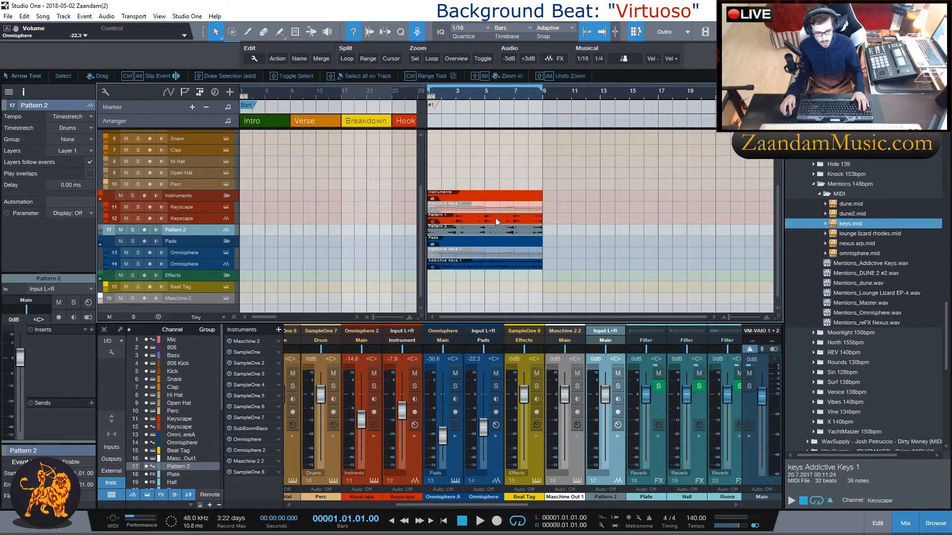
Step: Colour the Pattern 2 track the same red as the Keyscape tracks and put it into the Instruments folder
click(99, 228)
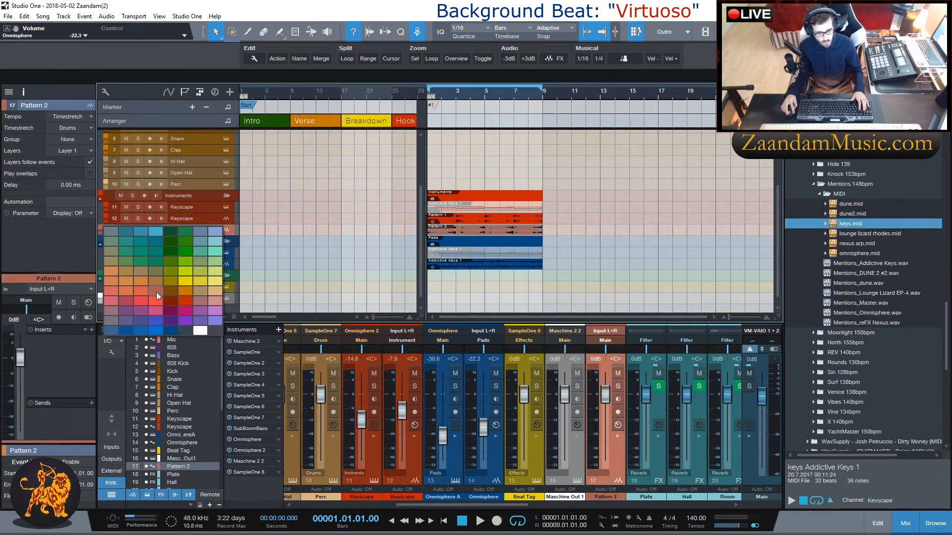
click(181, 303)
drag(192, 232, 190, 198)
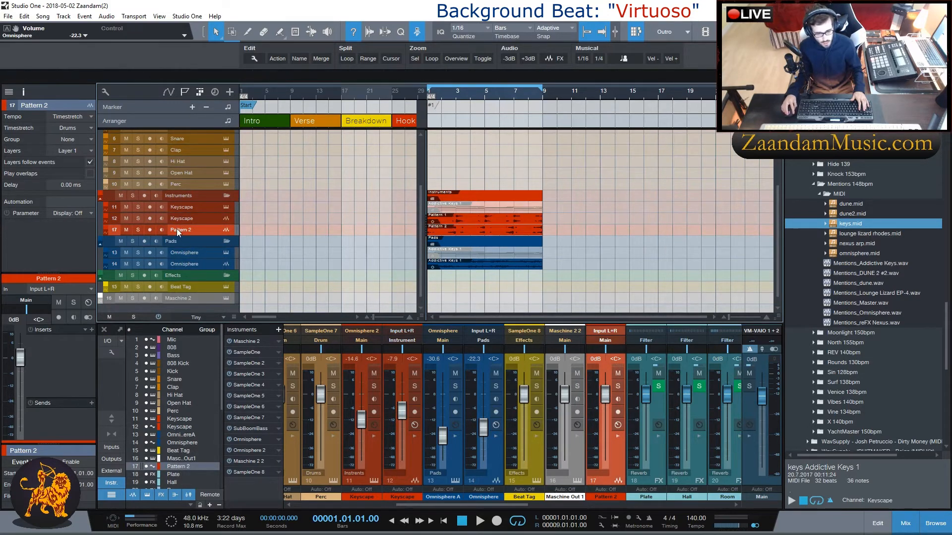
Step: Set the track height to Normal and move the Pattern 2 mixer channel directly after the Keyscape channels
scroll(462, 92, up, 3)
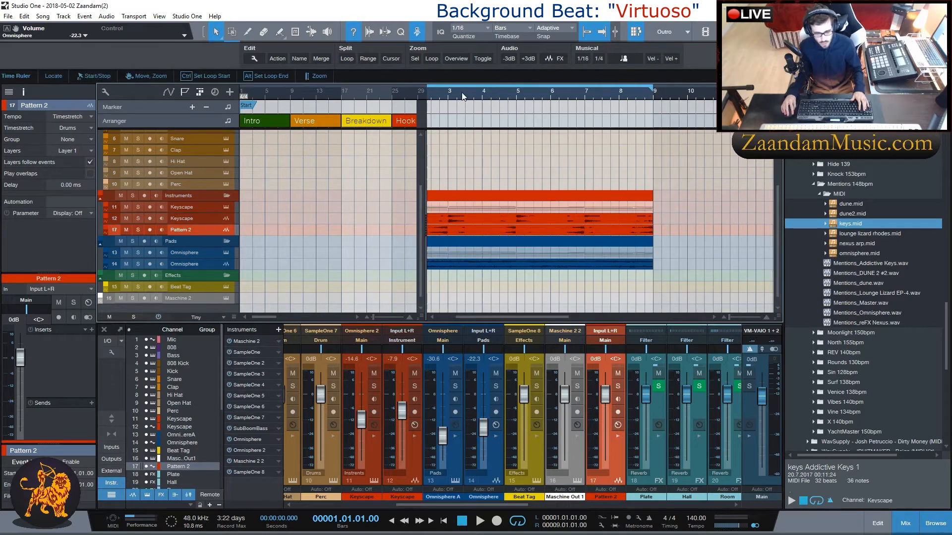
drag(514, 318, 491, 318)
click(197, 317)
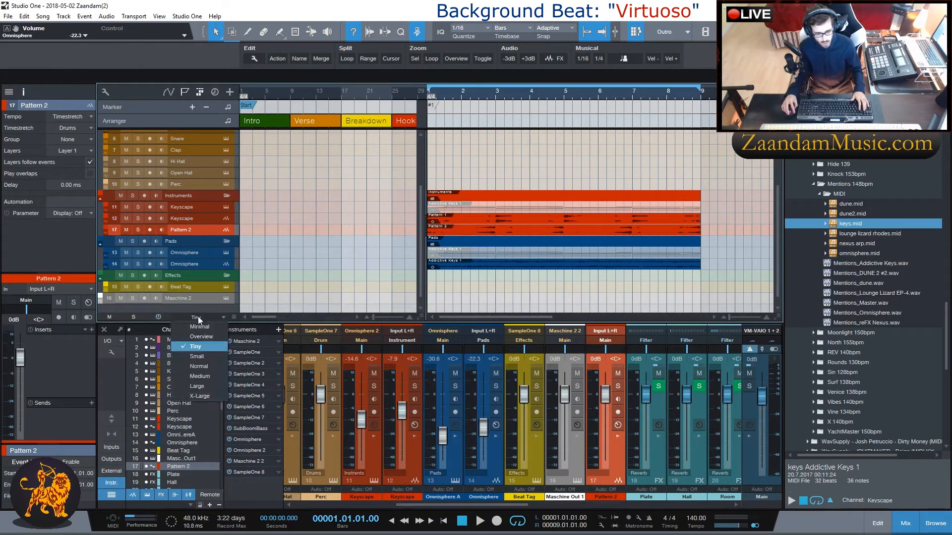
click(210, 367)
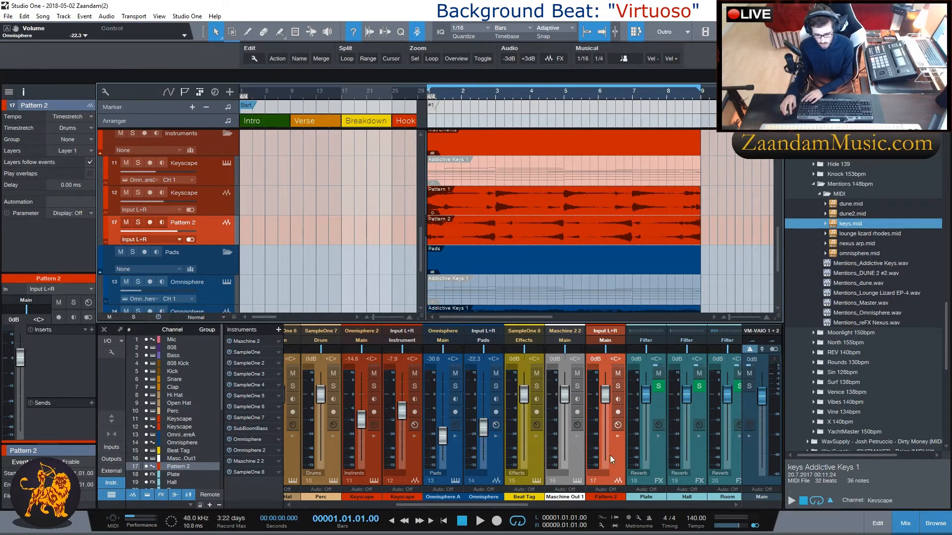
drag(425, 444, 426, 444)
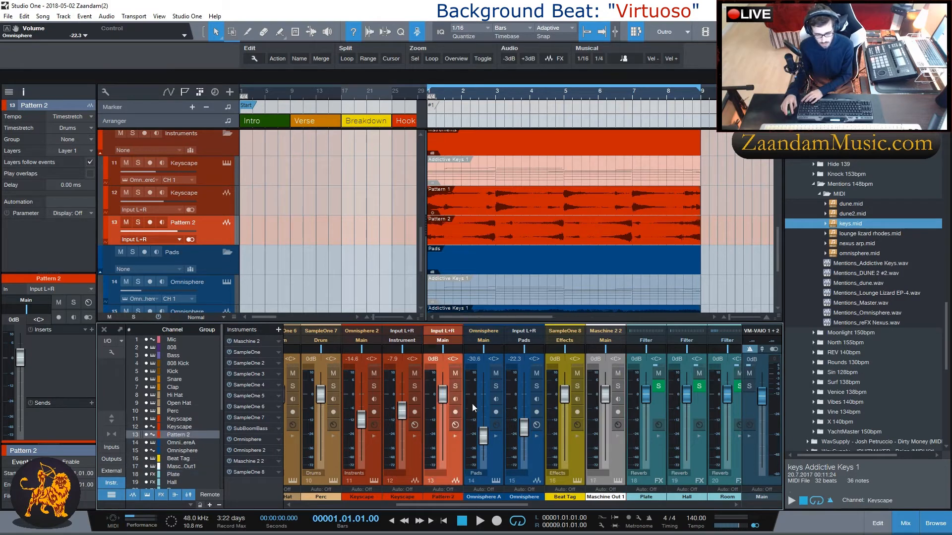
Step: Lower the Pattern 2 channel to -18.0 dB during loop playback, temporarily muting the Omnisphere pad audio channel for comparison
key(space)
drag(443, 394, 442, 421)
click(535, 373)
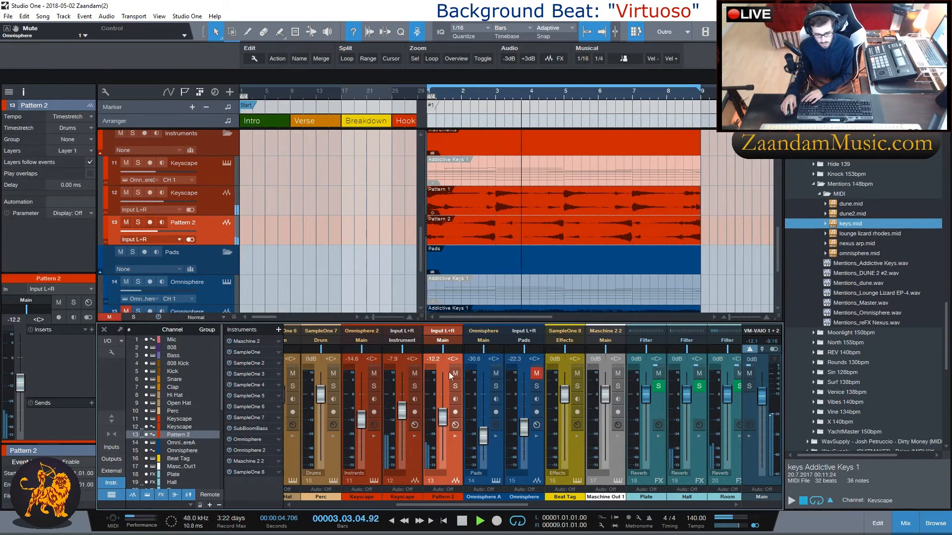
drag(442, 417, 442, 427)
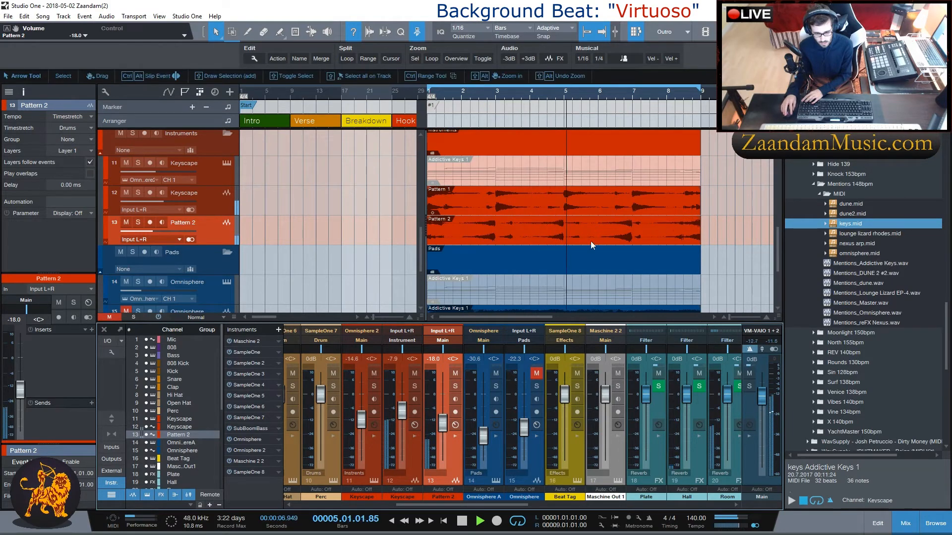
click(537, 374)
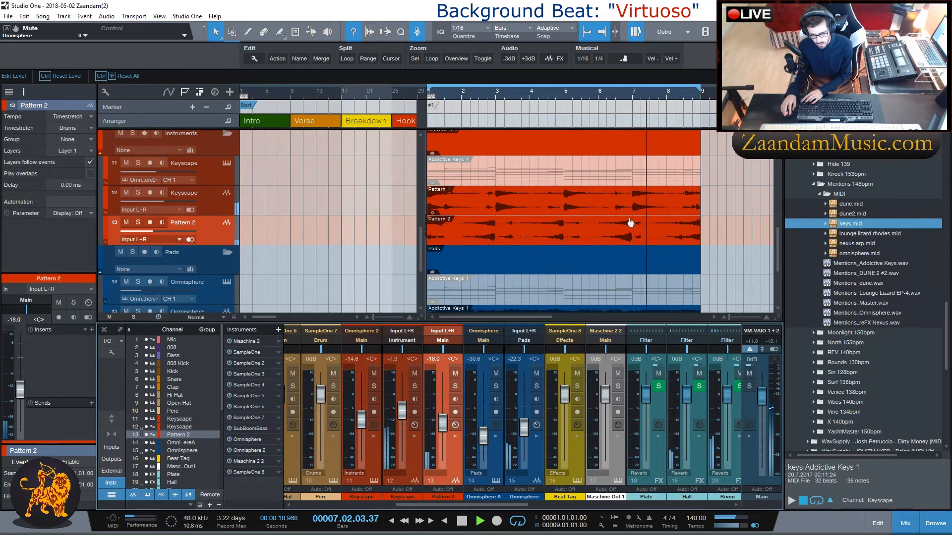
key(space)
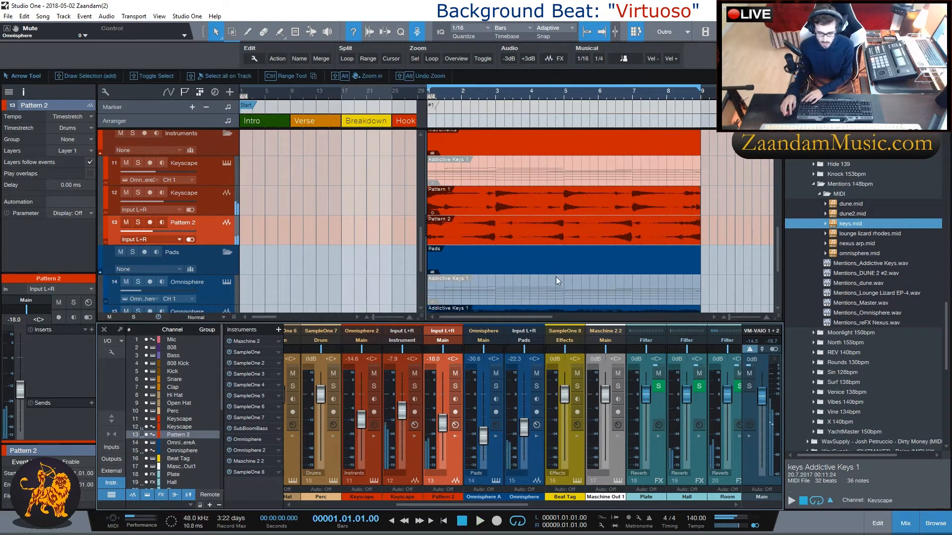
Step: Mute the Omnisphere pad audio track and set the track height to Tiny
scroll(665, 236, down, 3)
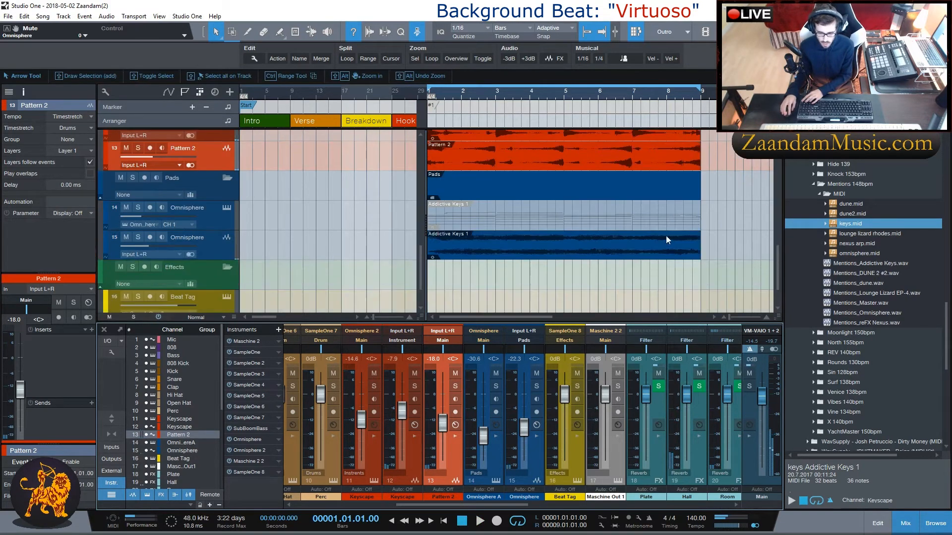
click(126, 237)
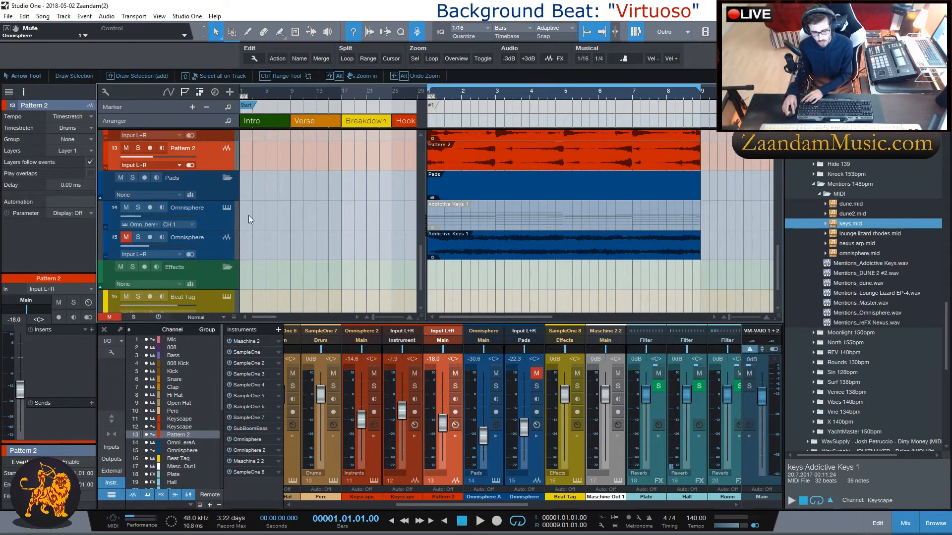
scroll(479, 221, up, 4)
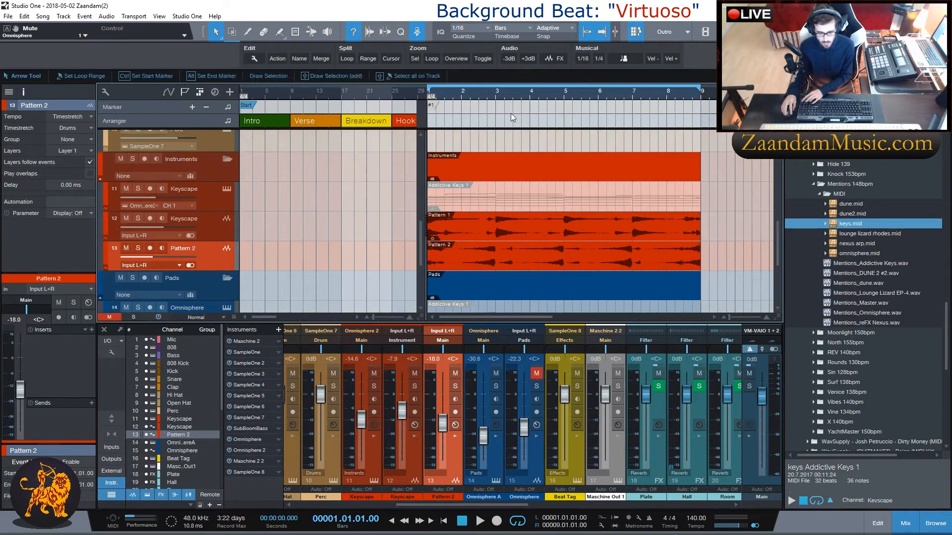
click(199, 317)
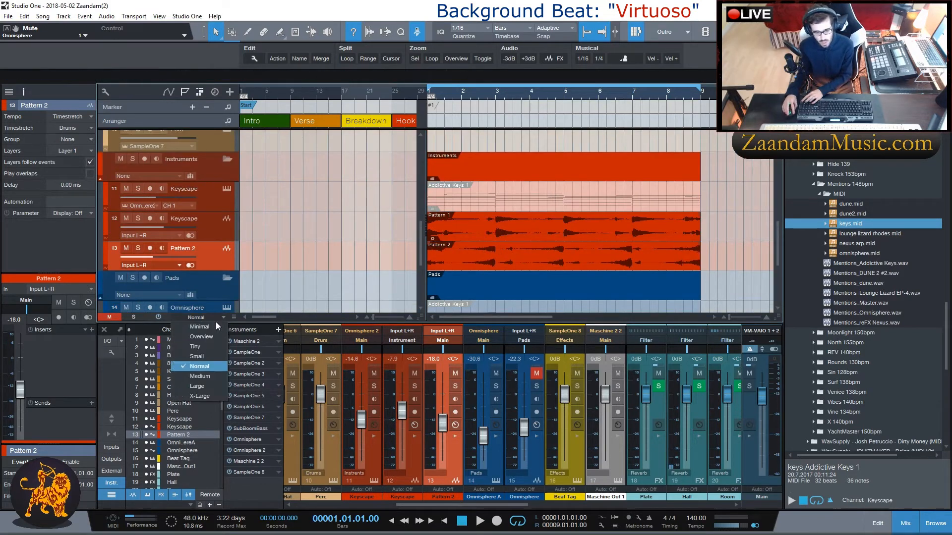
click(199, 347)
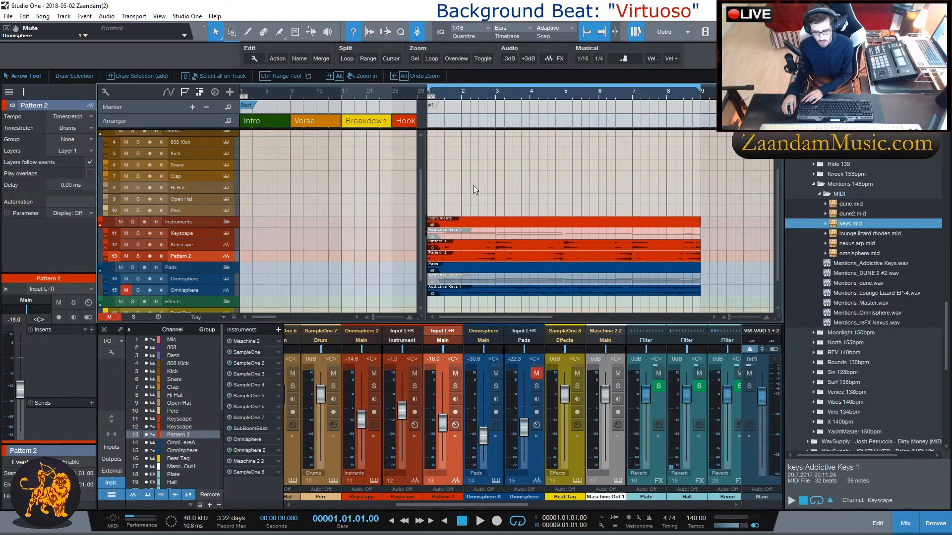
scroll(474, 187, up, 2)
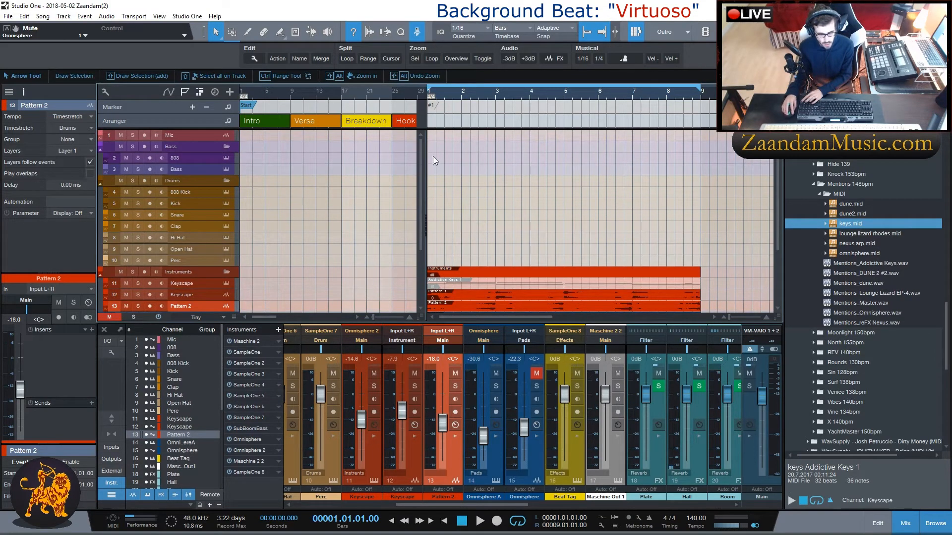
Step: Enlarge the 808 track's height and create empty eight-bar parts on the 808 and Snare tracks
drag(201, 164, 201, 174)
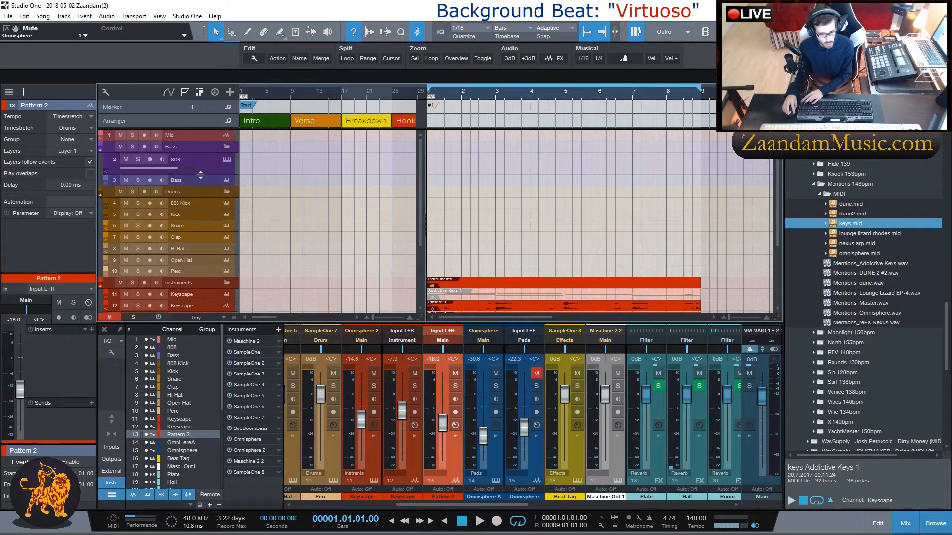
double_click(429, 162)
scroll(543, 222, down, 3)
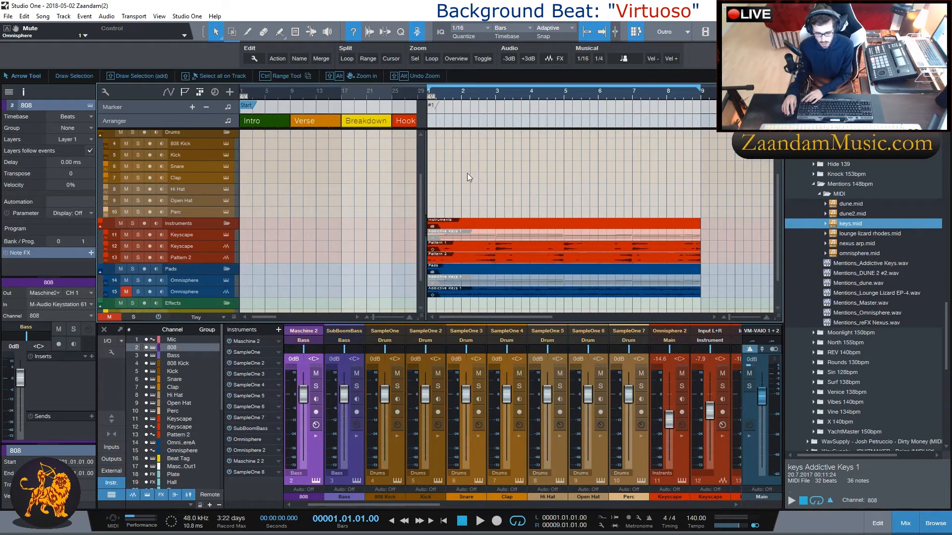
scroll(477, 193, up, 2)
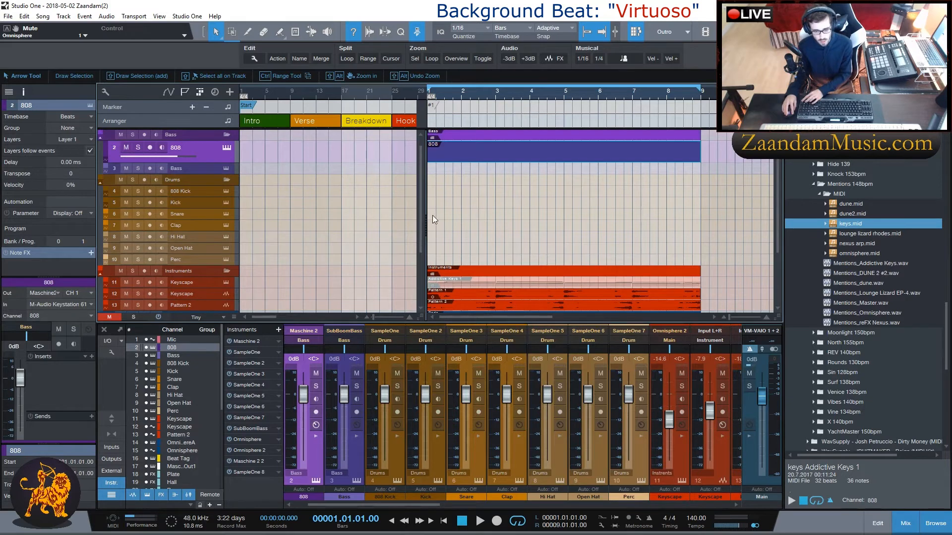
double_click(433, 215)
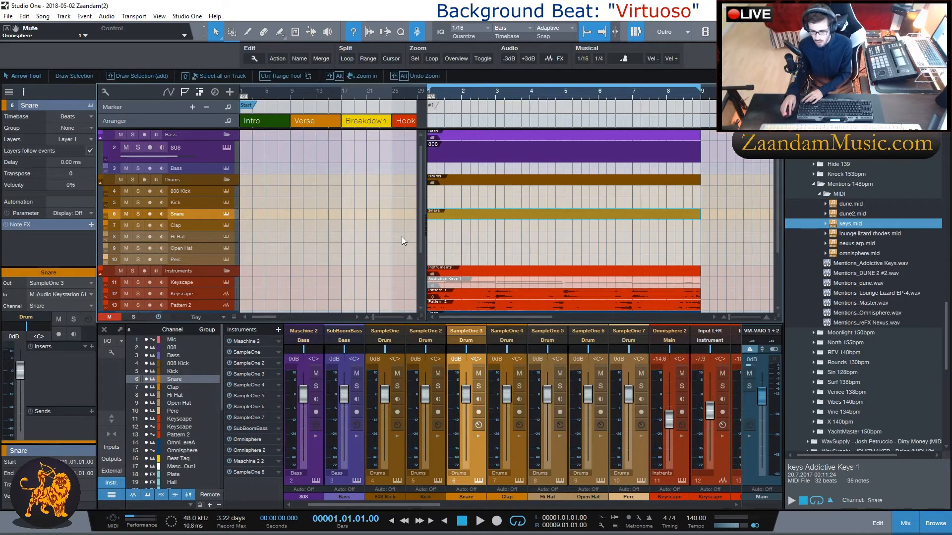
Step: Open the Snare part for editing and add a C 3 note two sixteenths long on beat 2 of bar 1
double_click(438, 214)
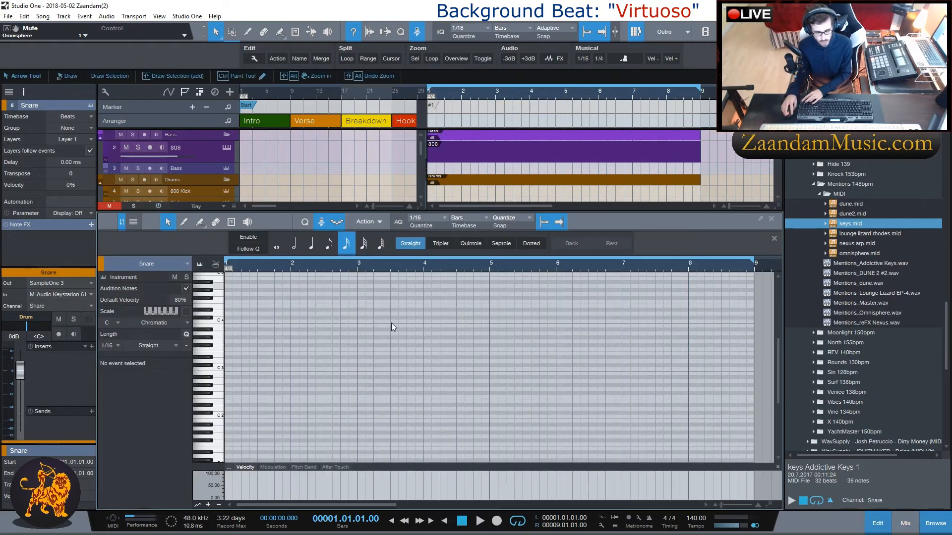
click(228, 370)
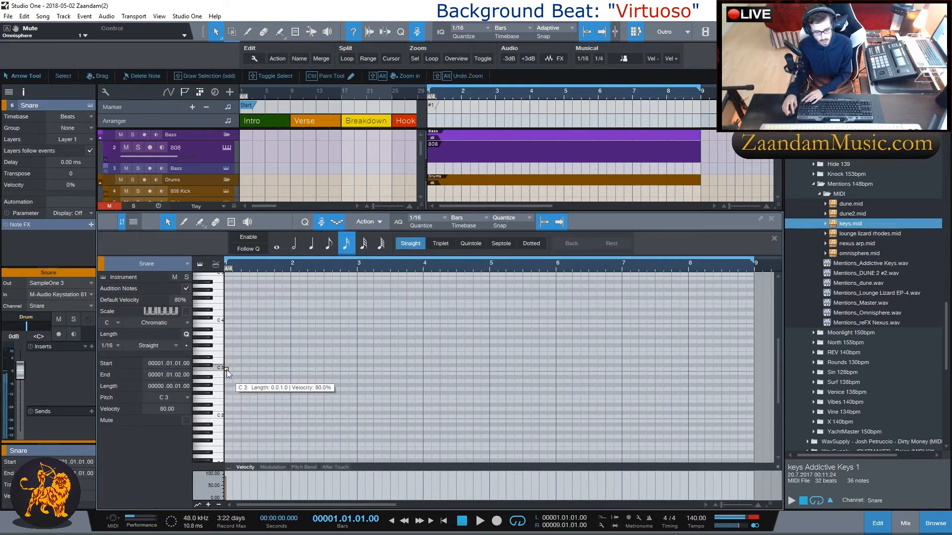
drag(232, 371, 243, 370)
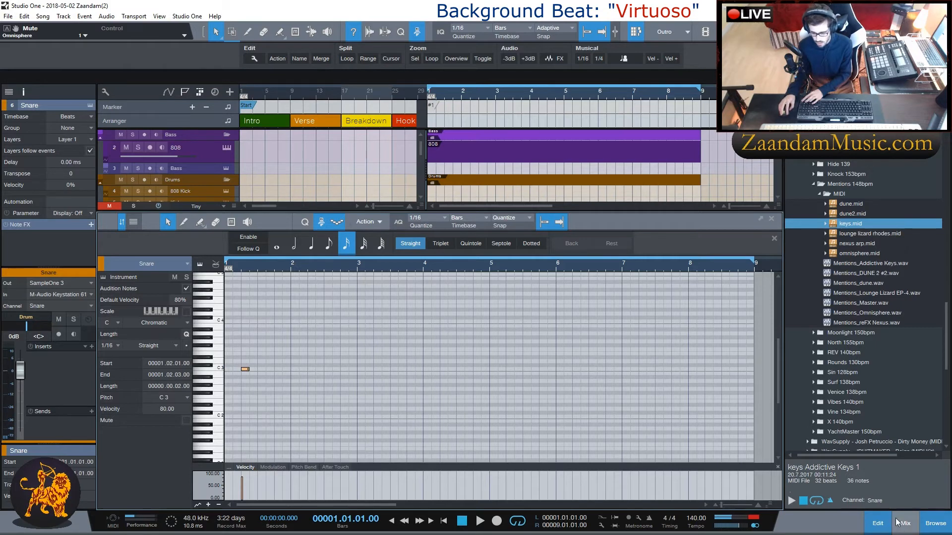
Step: Lower the Snare channel to -16.5 dB and enable monitoring on the Snare track
key(F3)
drag(471, 394, 466, 416)
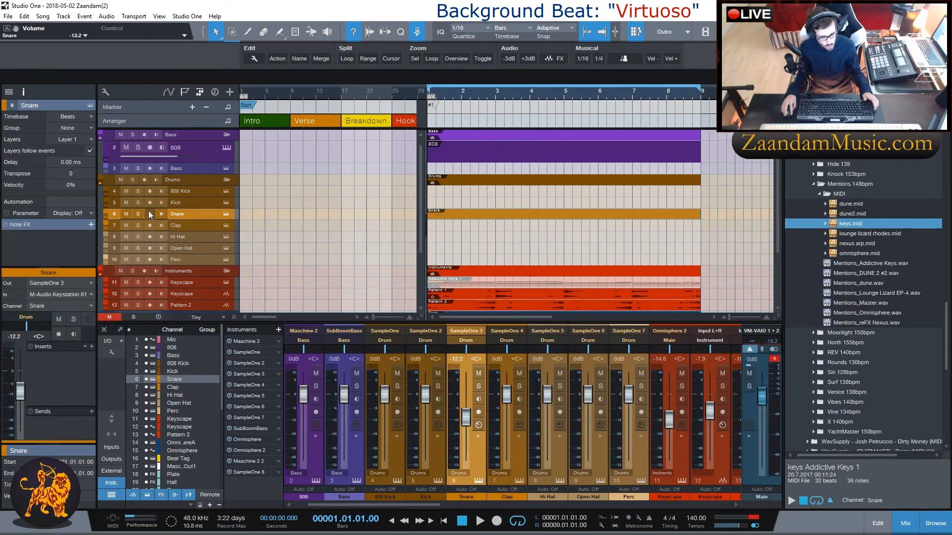
click(161, 213)
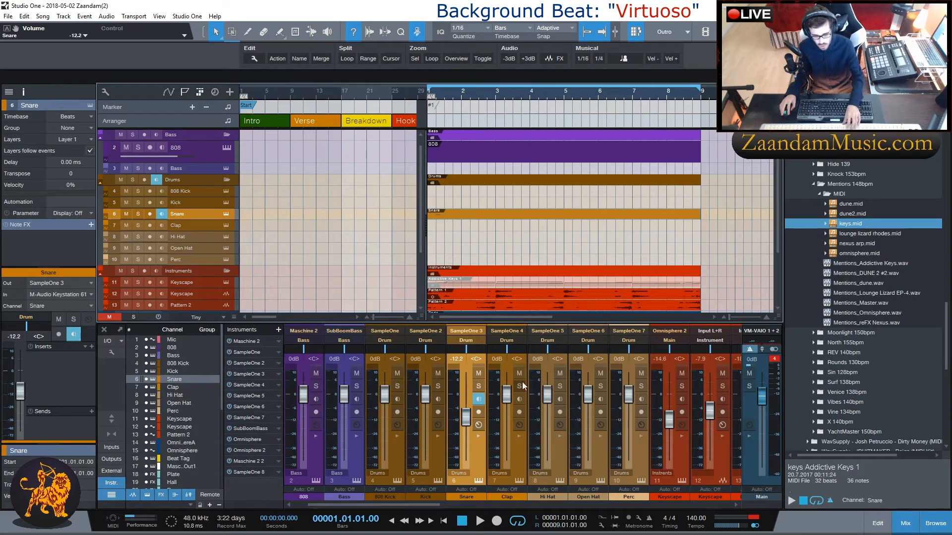
drag(466, 423, 466, 430)
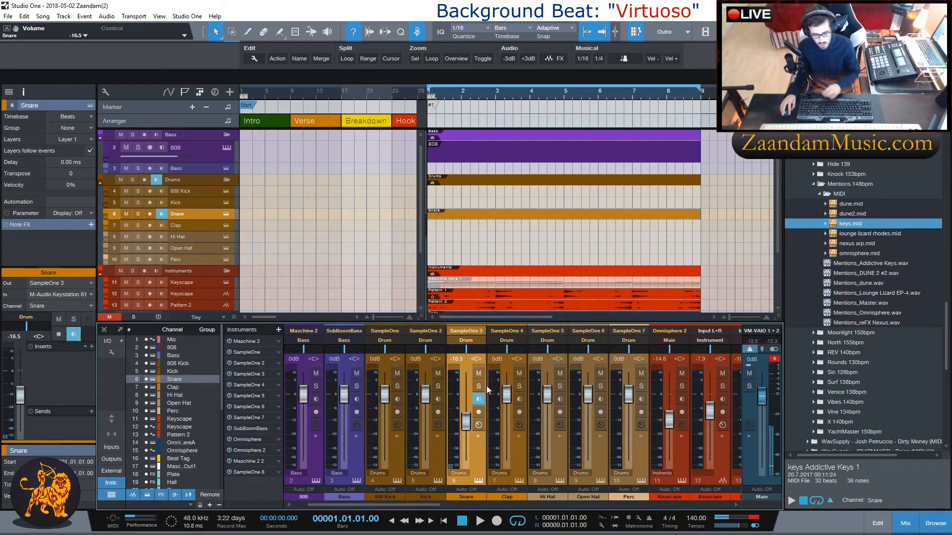
Step: Lengthen the first snare note to one beat and place copies of it on beat 3 of bars 2 and 3
double_click(471, 219)
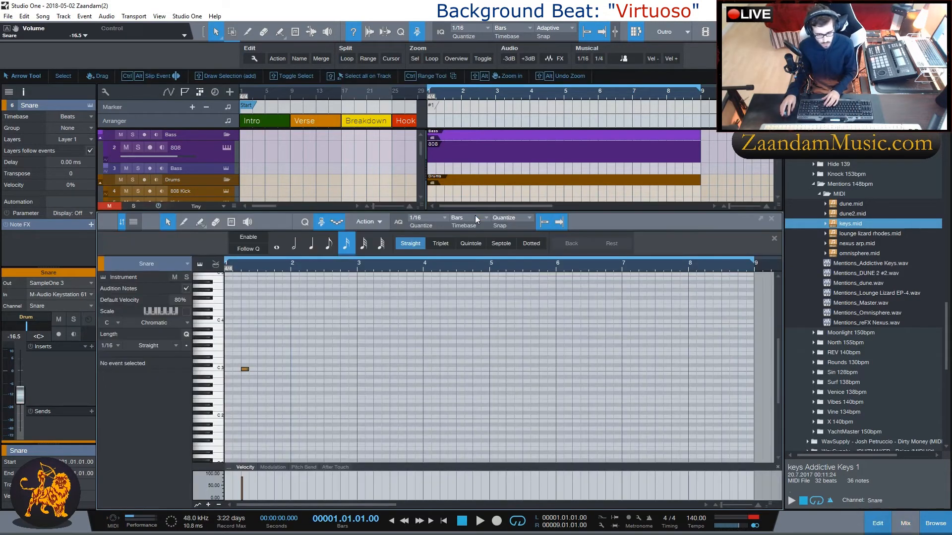
drag(250, 371, 256, 369)
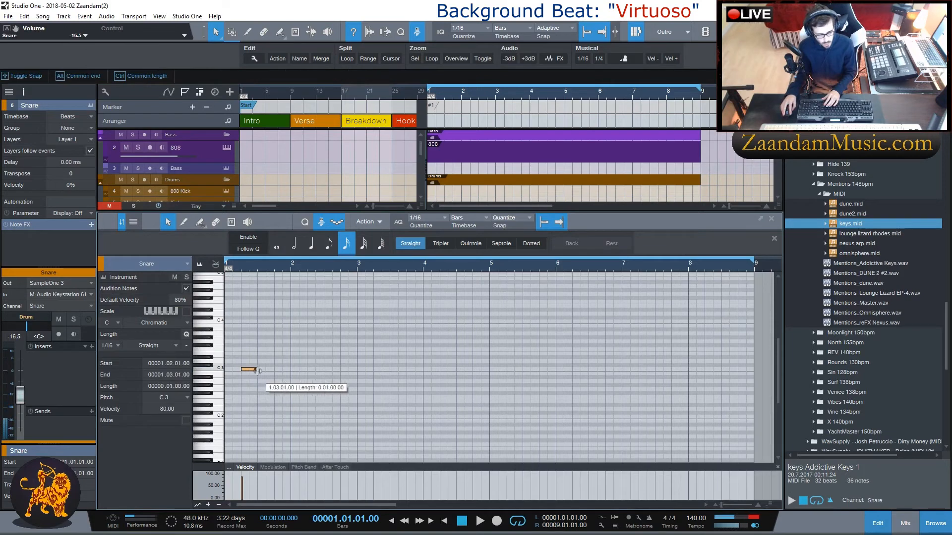
click(328, 369)
key(d)
drag(353, 369, 402, 370)
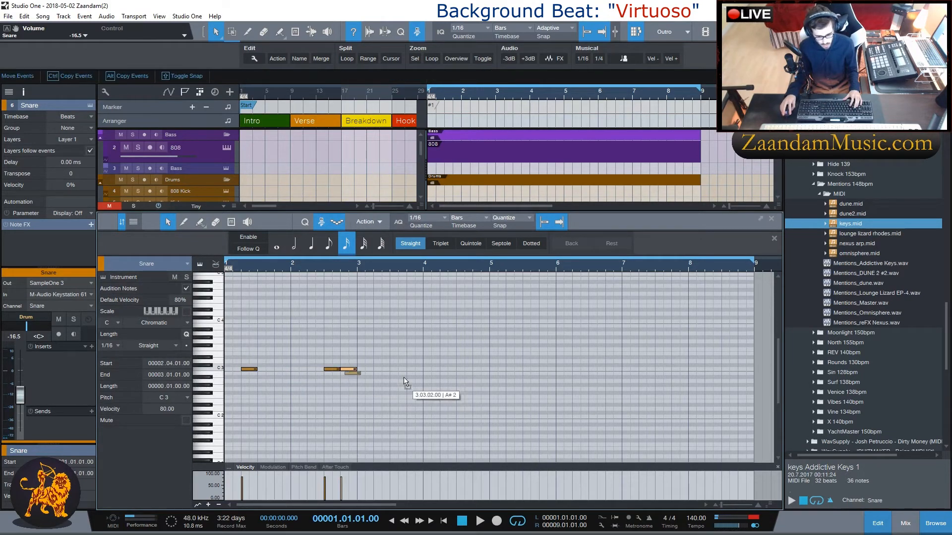
Step: Duplicate the snare note onto beat 3 of bars 4, 5, 6 and 7
key(d)
key(alt+Right)
key(alt+Right)
key(alt+Right)
key(alt+Right)
key(alt+Right)
key(alt+Right)
key(alt+Right)
key(alt+Right)
key(alt+Right)
key(alt+Right)
key(alt+Right)
key(alt+Right)
key(d)
key(alt+Right)
key(alt+Right)
key(alt+Right)
key(alt+Right)
key(alt+Right)
key(alt+Right)
key(alt+Right)
key(alt+Right)
key(alt+Right)
key(alt+Right)
key(alt+Right)
key(d)
key(alt+Right)
key(alt+Right)
key(alt+Right)
key(alt+Right)
key(alt+Right)
key(alt+Right)
key(alt+Right)
key(alt+Right)
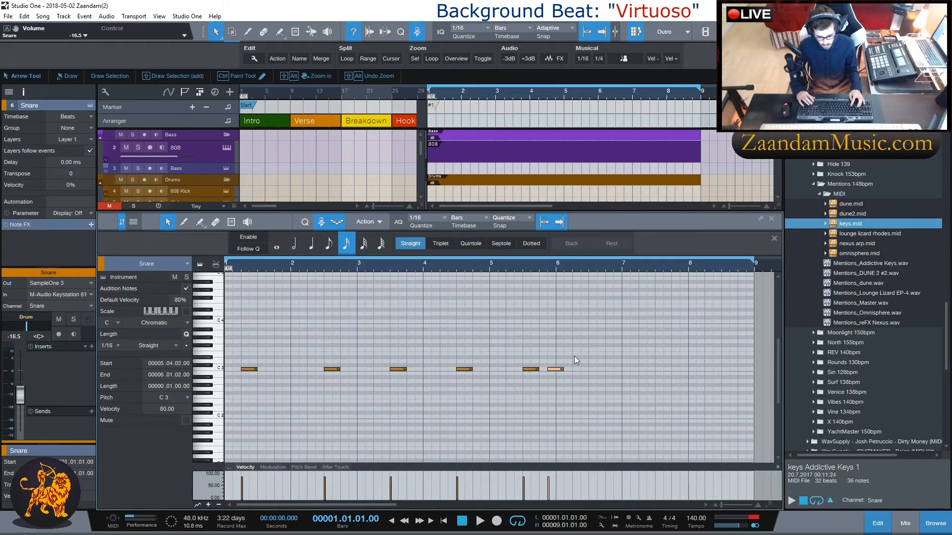
key(alt+Right)
key(alt+Right)
key(alt+Right)
key(alt+Right)
key(alt+Right)
key(d)
key(alt+Right)
key(alt+Right)
key(alt+Right)
key(alt+Right)
key(alt+Right)
key(alt+Right)
key(alt+Right)
key(alt+Right)
key(alt+Right)
key(alt+Right)
key(alt+Right)
key(alt+Right)
Step: Place duplicated C 3 snare notes on beat 3 of bars 6, 7 and 8
key(d)
key(alt+Right)
key(alt+Right)
key(alt+Right)
key(alt+Right)
key(alt+Right)
key(alt+Right)
key(alt+Right)
key(alt+Right)
key(alt+Right)
key(alt+Right)
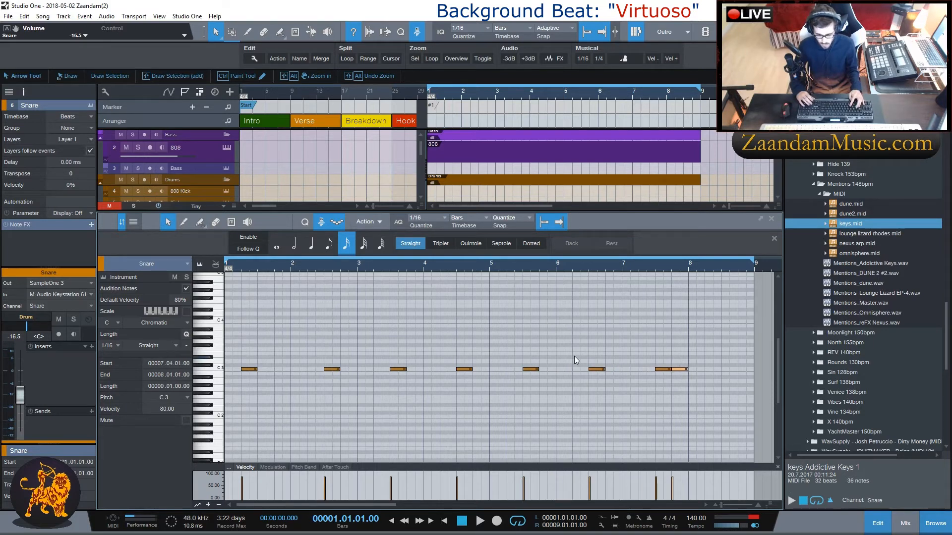
key(alt+Right)
key(alt+Right)
key(alt+Right)
key(alt+Right)
key(alt+Right)
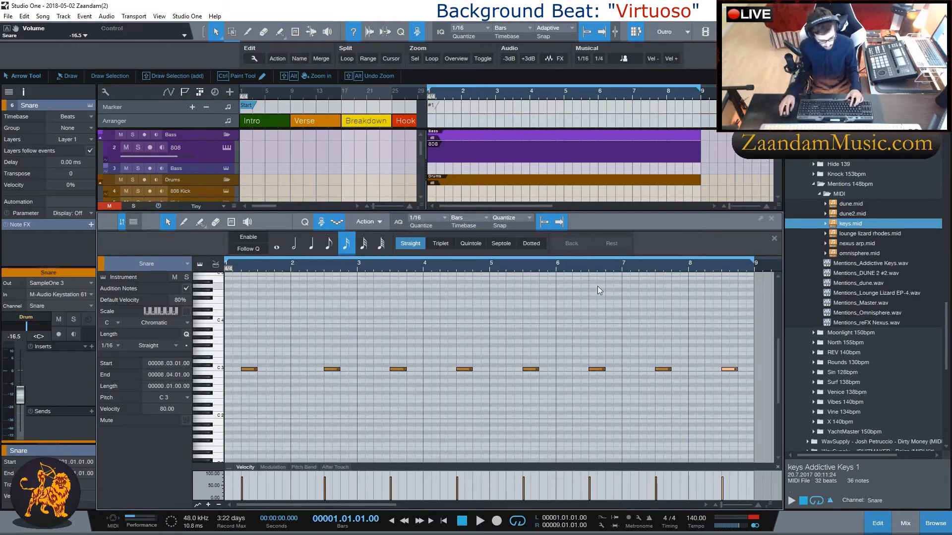
Step: Play back the arrangement briefly, reopen the Snare part and move all its notes one beat later
key(F2)
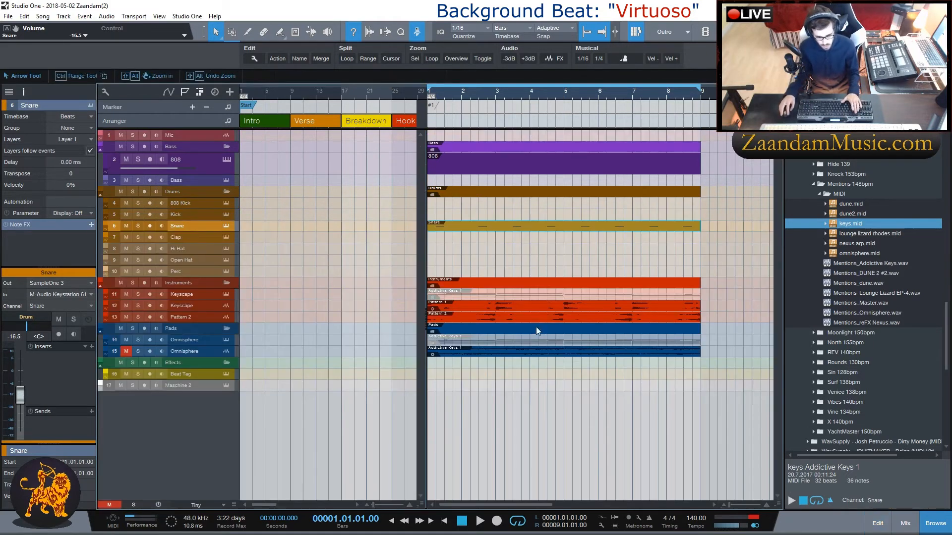
key(space)
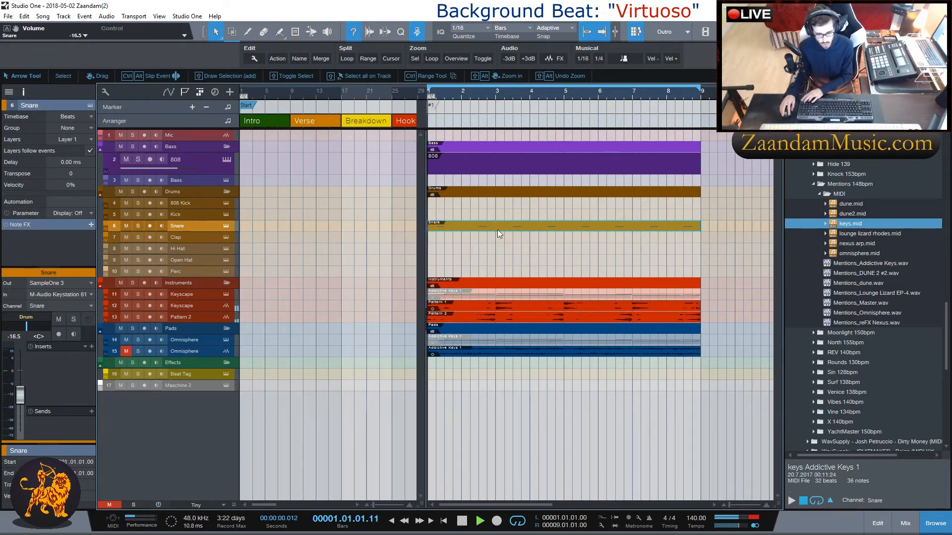
double_click(457, 228)
key(space)
drag(237, 353, 745, 434)
drag(249, 374, 266, 375)
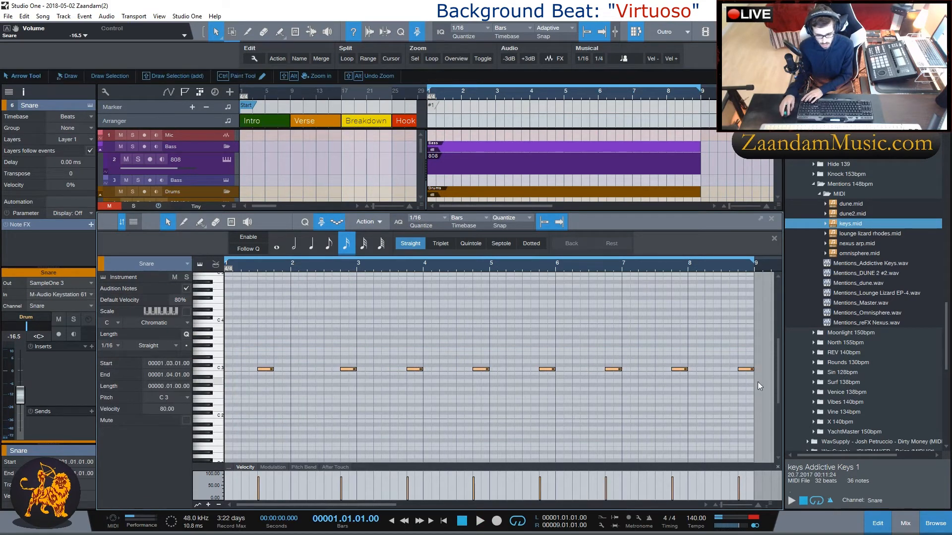
Step: Move the snare notes in bars 2 to 8 one beat earlier, onto beat 3 of each bar
click(745, 370)
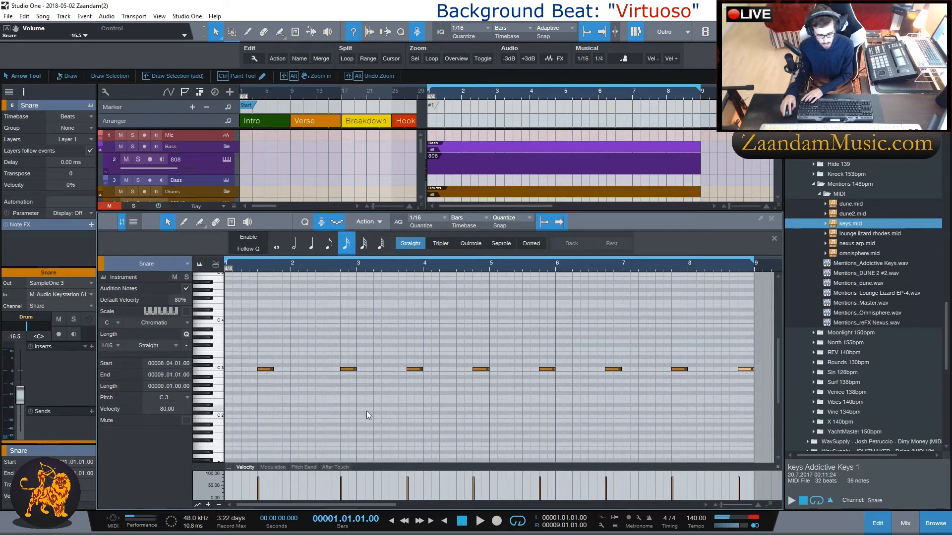
drag(328, 352, 743, 398)
drag(345, 373, 334, 375)
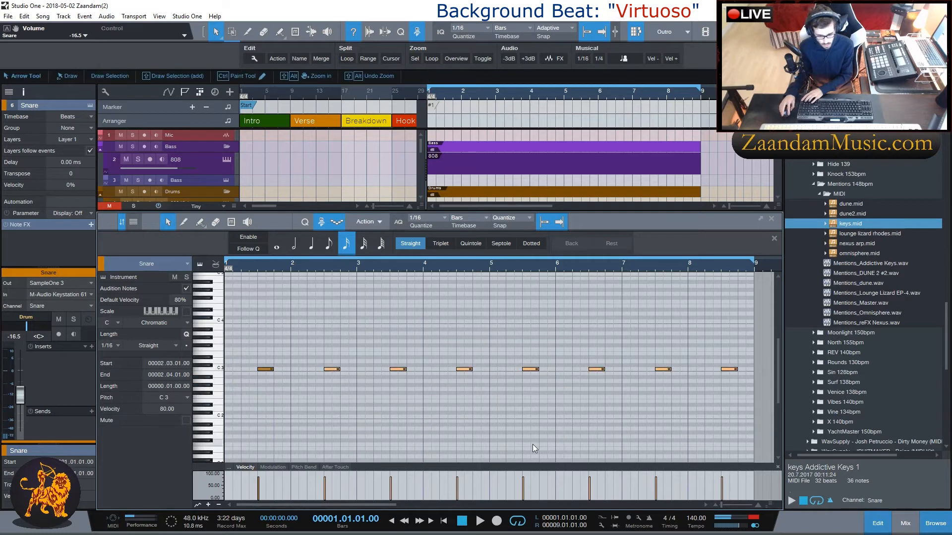
Step: Play the loop from the start to check the snare pattern against the melodic tracks
key(space)
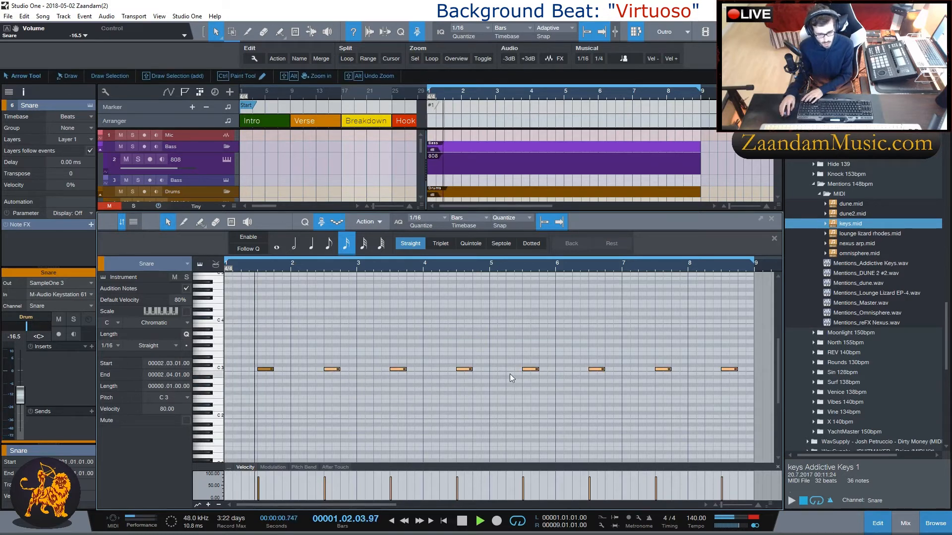
key(F2)
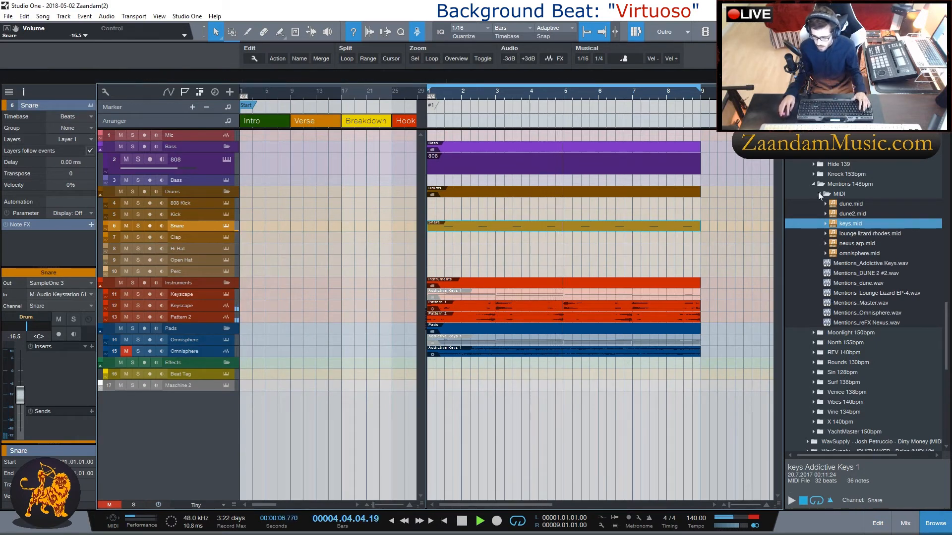
key(space)
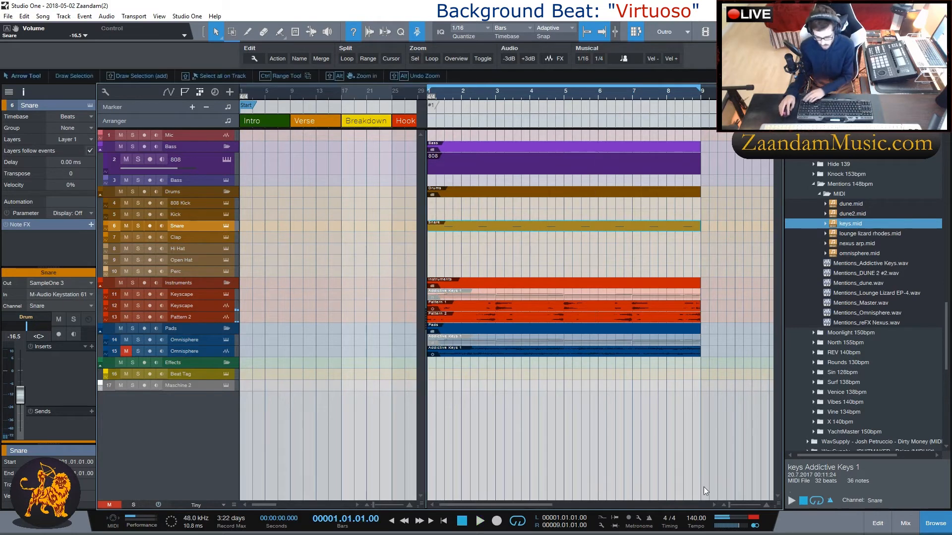
key(space)
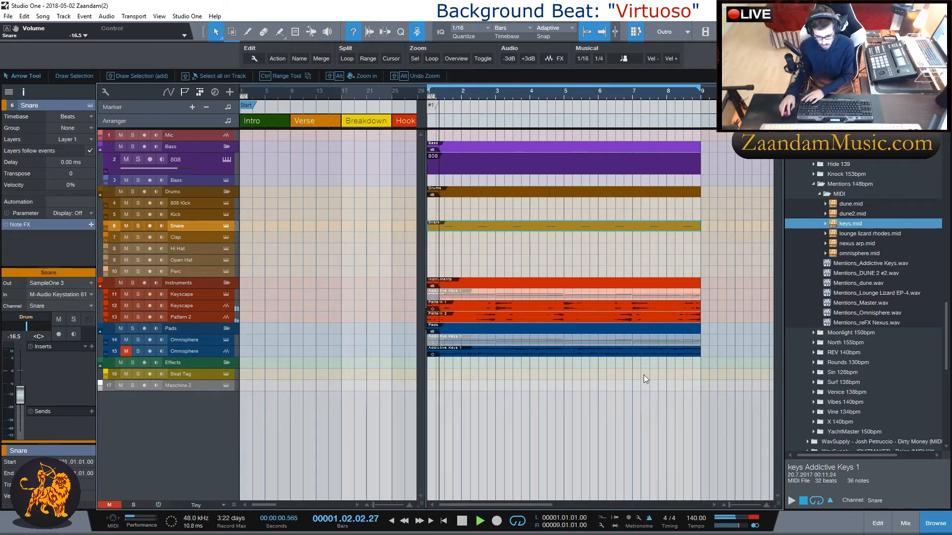
key(space)
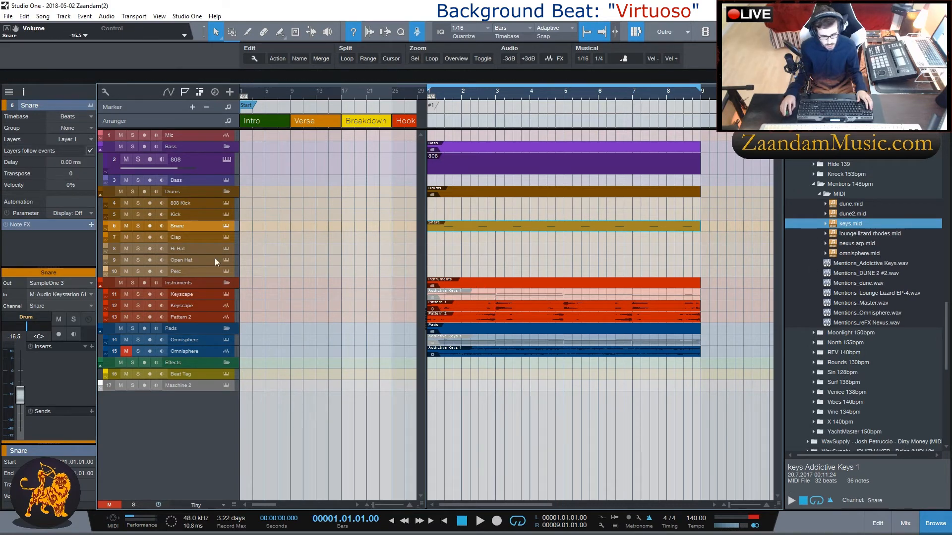
Step: Create a Hi Hat part spanning bars 1 to 8 and audition C 3 in its note editor
click(433, 248)
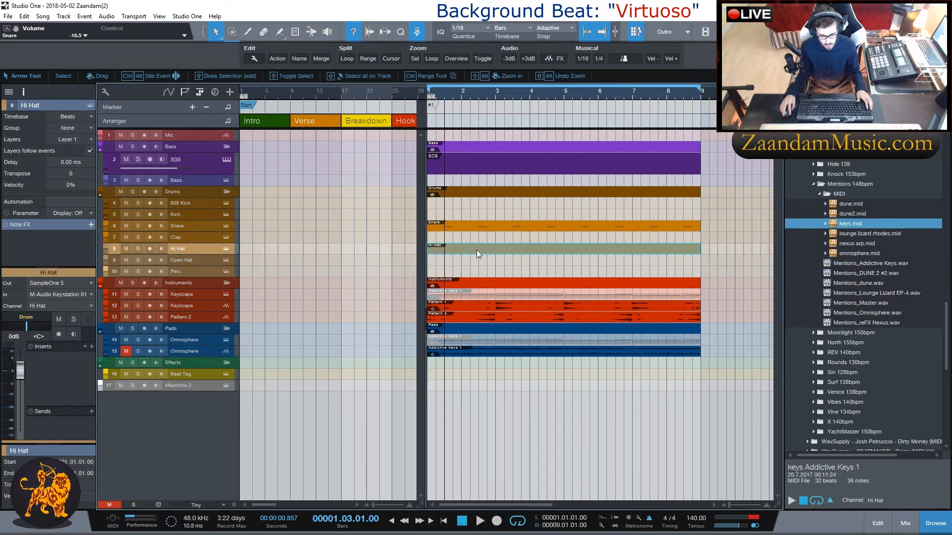
key(F2)
click(219, 371)
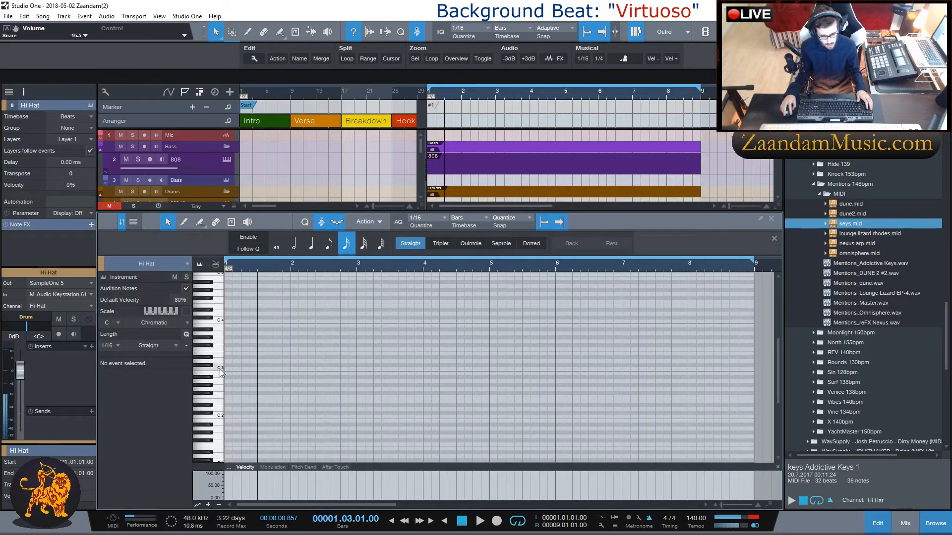
Step: Monitor the Hi Hat track and lower its mixer channel to -22.3 dB
click(896, 525)
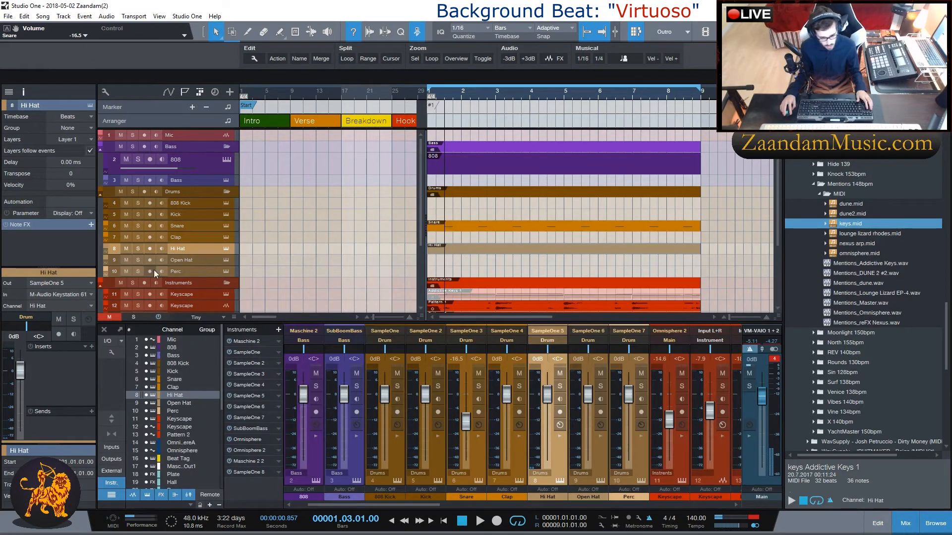
click(160, 248)
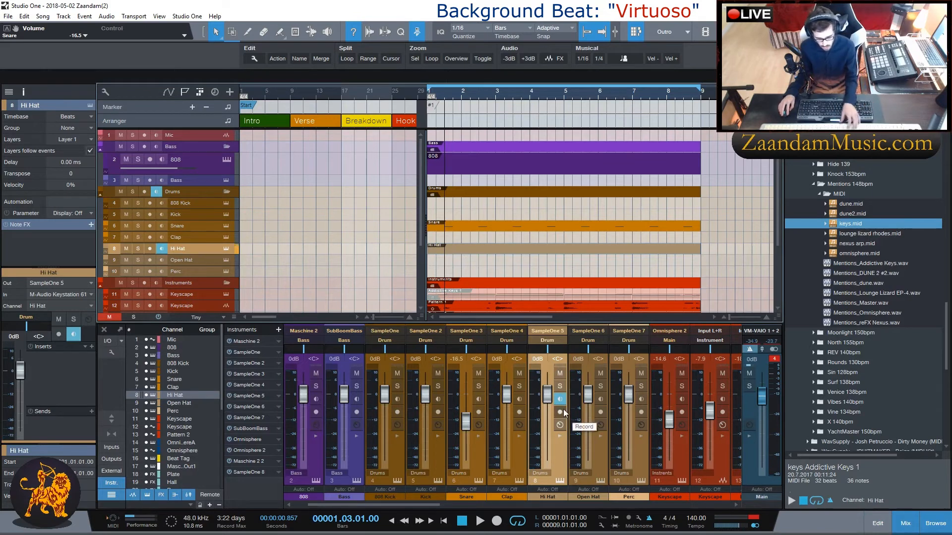
drag(542, 394, 542, 421)
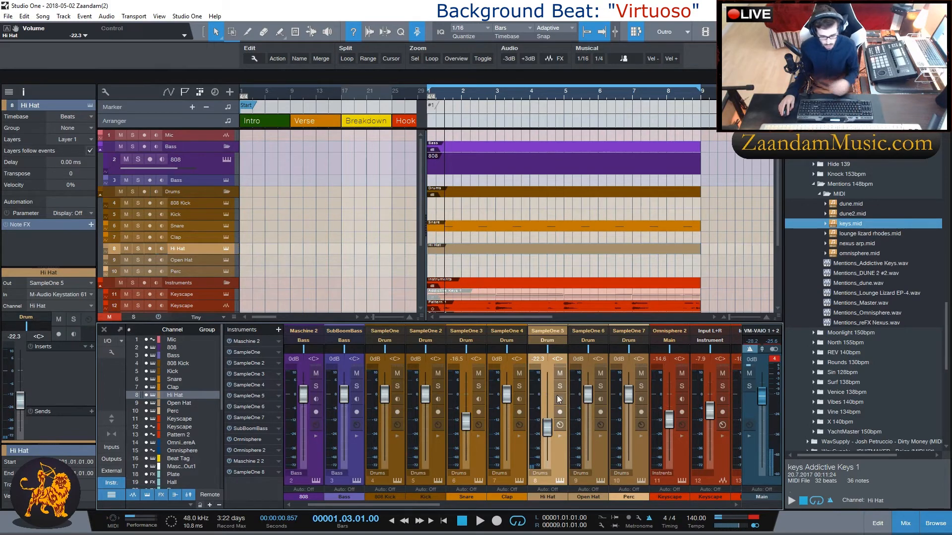
Step: Open the Hi Hat part for editing and add a C 3 note two sixteenths long at the start of bar 1
double_click(453, 250)
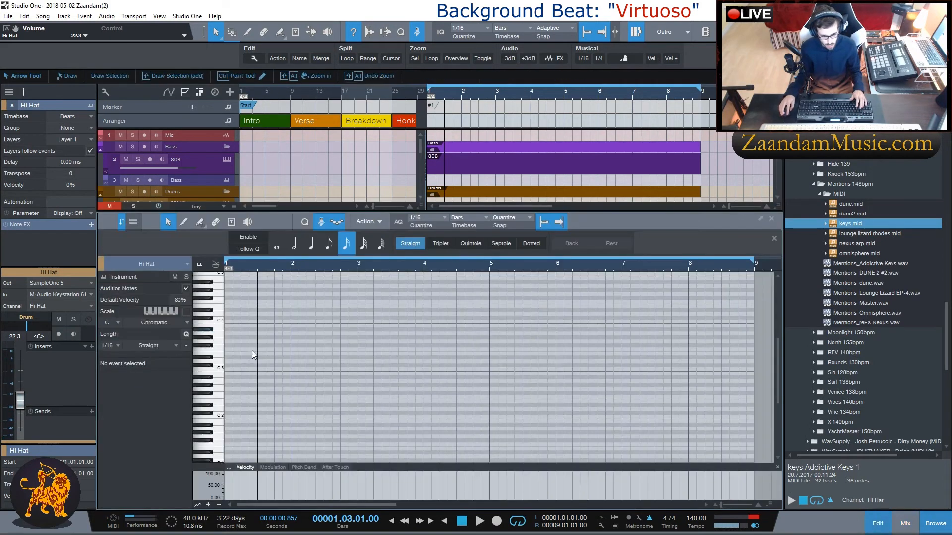
click(226, 369)
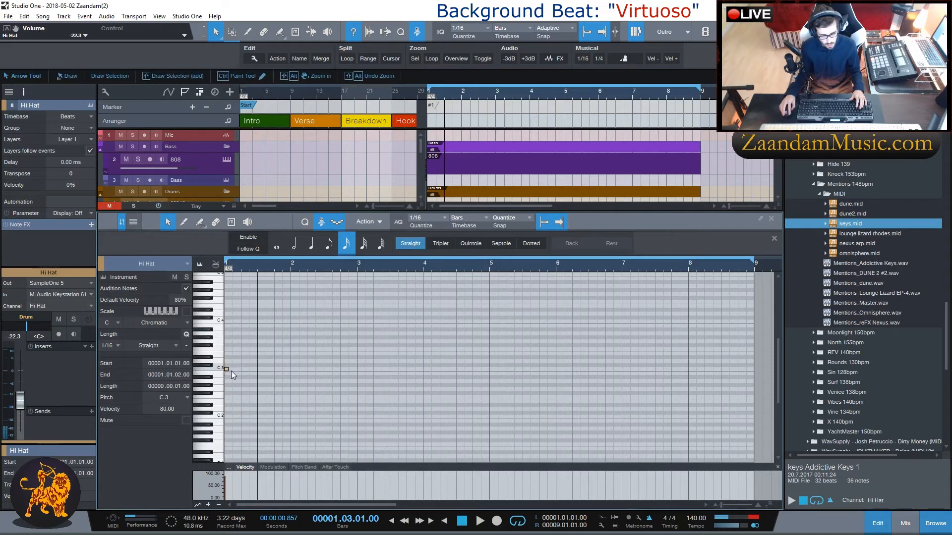
drag(234, 369, 241, 369)
Step: Duplicate the hi-hat note beat by beat through bar 1 and into bar 2
key(alt+Right)
key(alt+Right)
key(d)
key(alt+Right)
key(alt+Right)
key(d)
key(alt+Right)
key(alt+Right)
key(d)
key(alt+Right)
key(alt+Right)
key(d)
key(alt+Right)
key(alt+Right)
key(d)
key(alt+Right)
key(d)
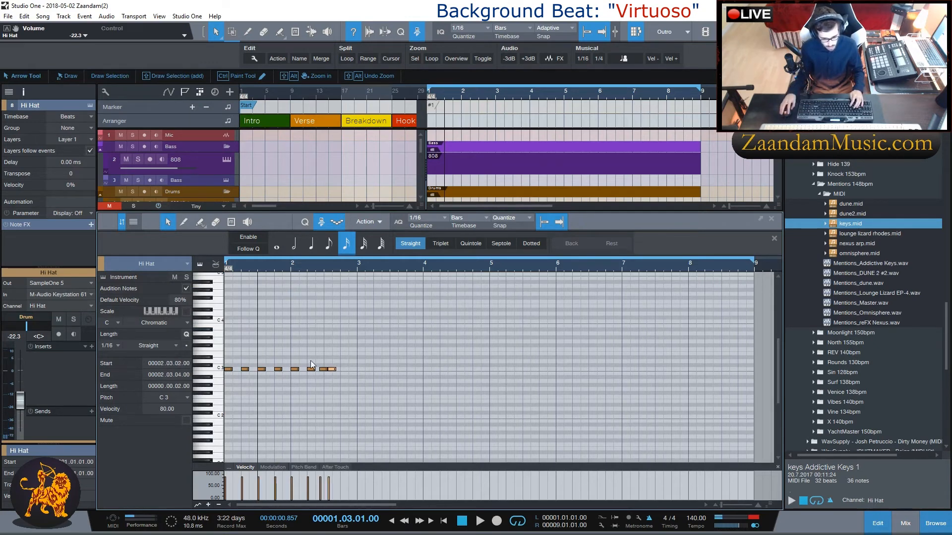
Step: Duplicate the two-bar group of hi-hat notes three times to fill every beat through bar 8
drag(333, 369, 233, 392)
drag(382, 368, 231, 379)
key(d)
key(d)
key(d)
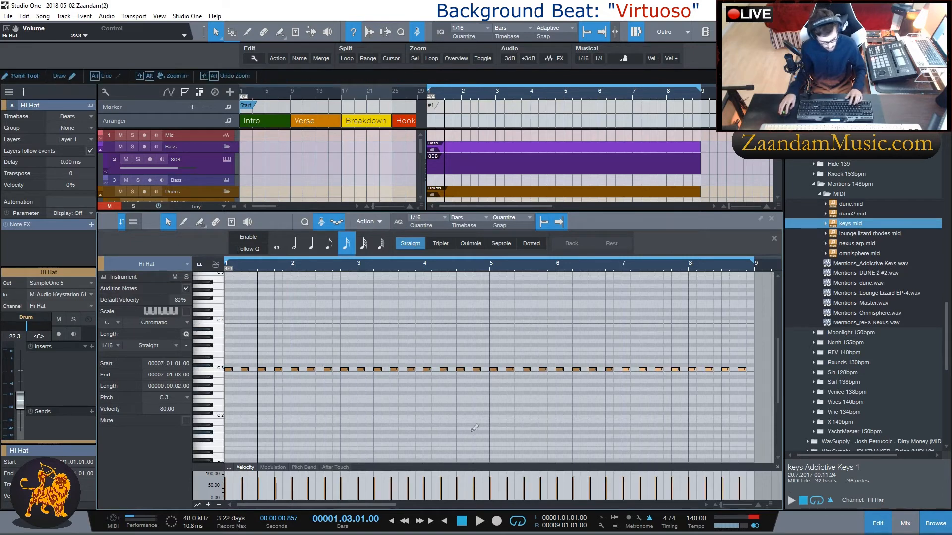
click(470, 431)
Step: Duplicate all hi-hat notes during playback and shift the copies onto the off-beats, starting at 1.1.3
key(space)
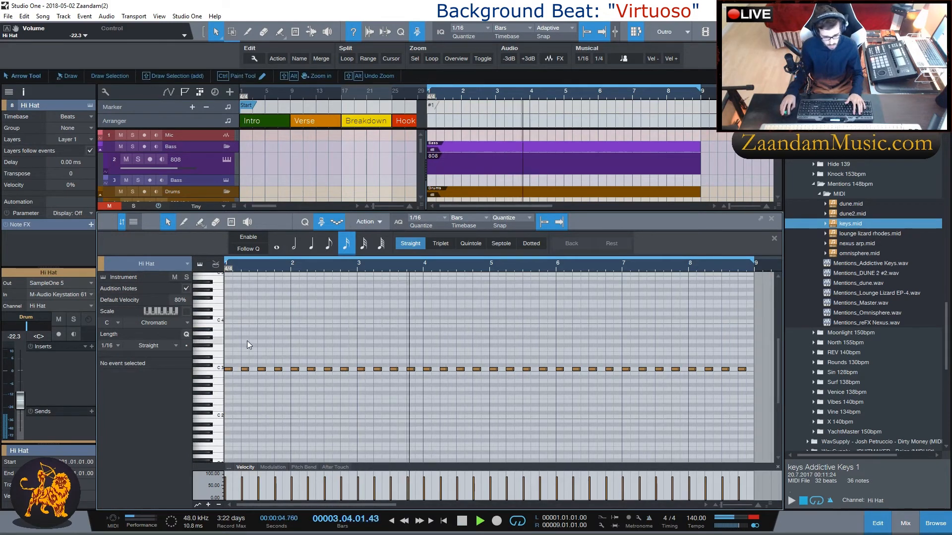
drag(228, 360, 748, 405)
key(ctrl+d)
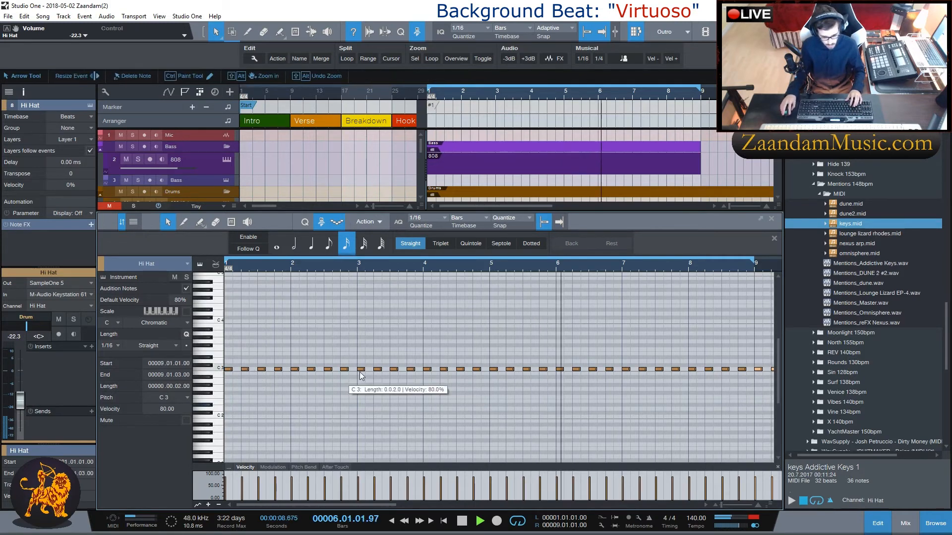
drag(759, 370, 237, 372)
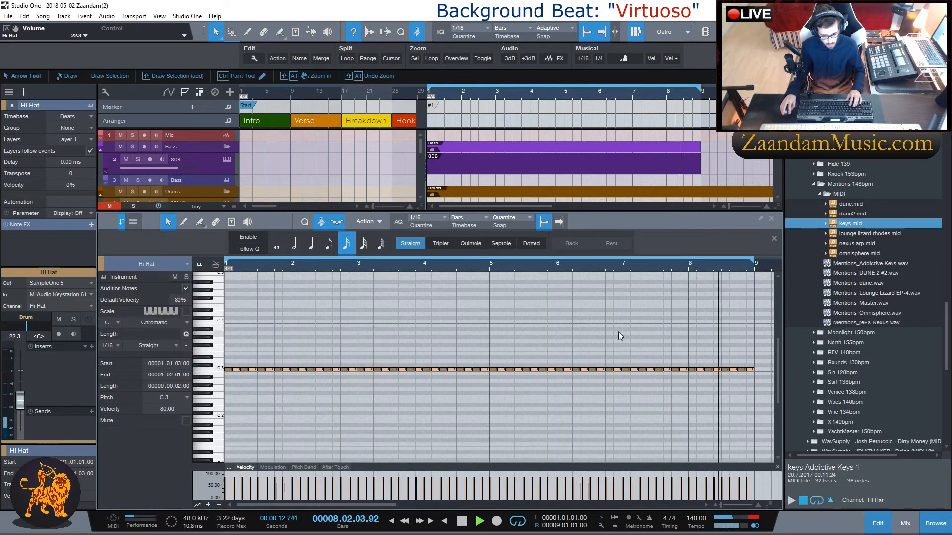
click(617, 332)
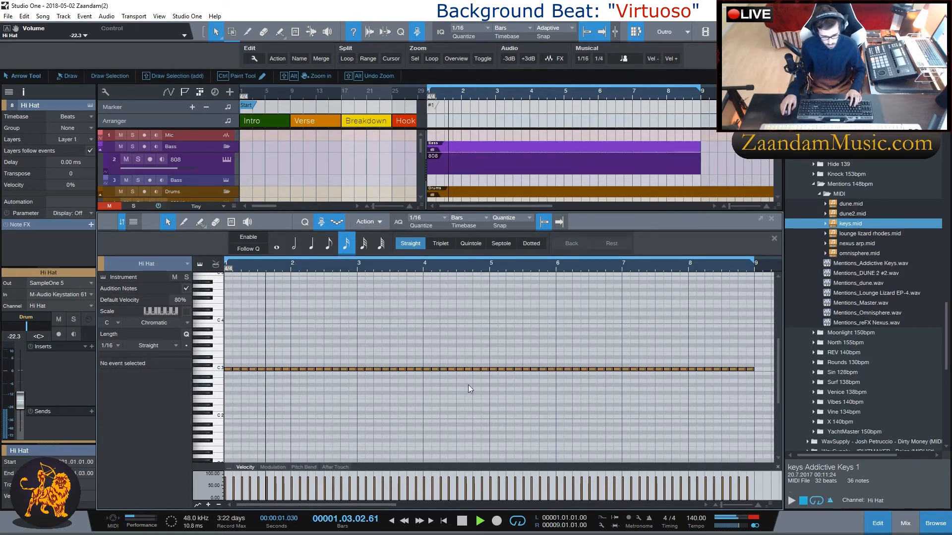
Step: Trim the Hi Hat part in the arrangement so it ends at bar 9, and stop playback
key(F2)
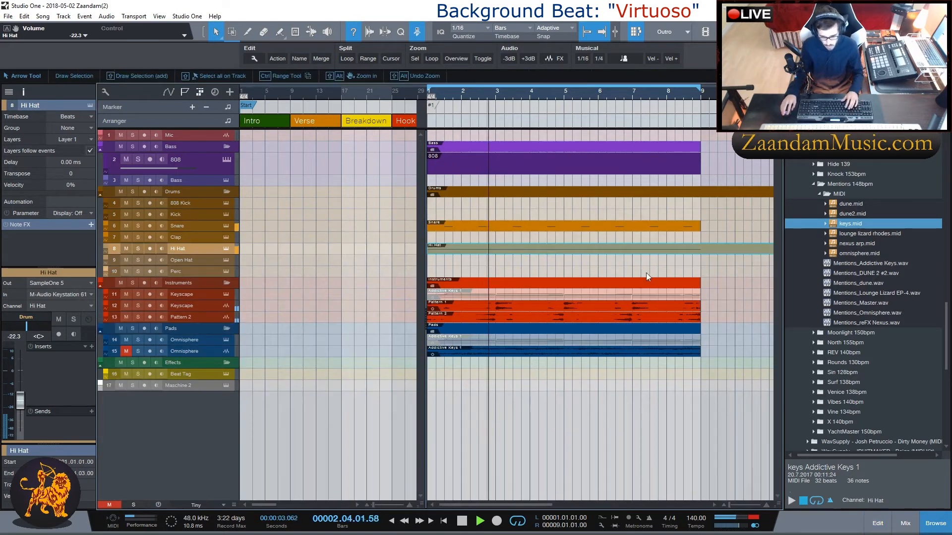
key(2)
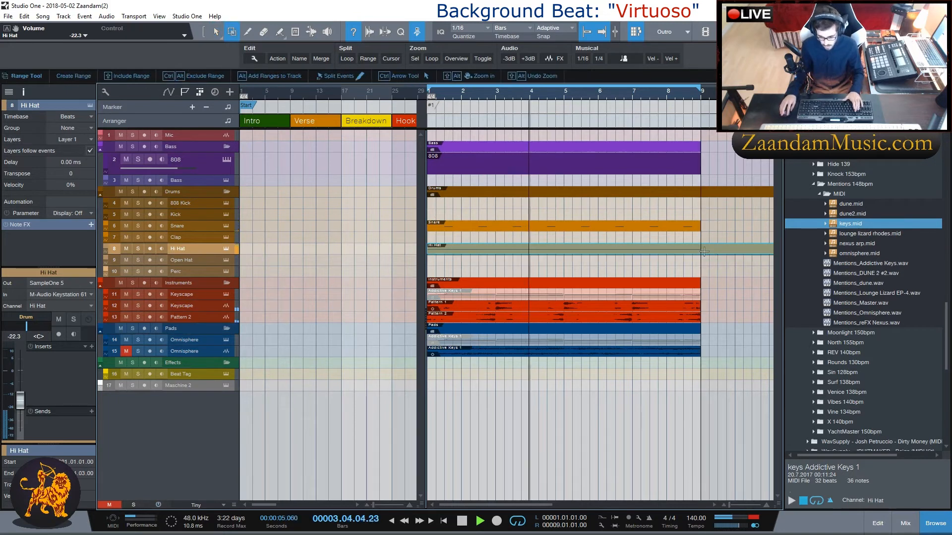
key(3)
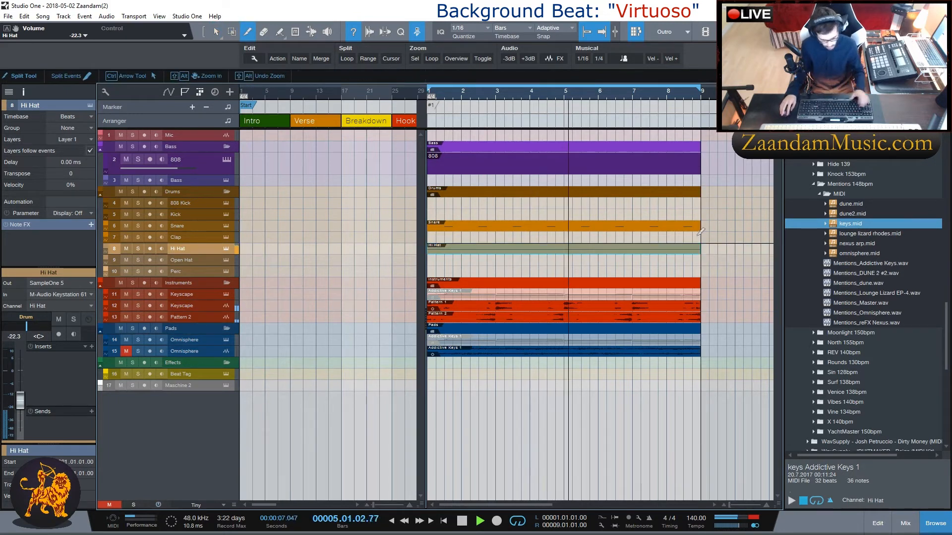
key(1)
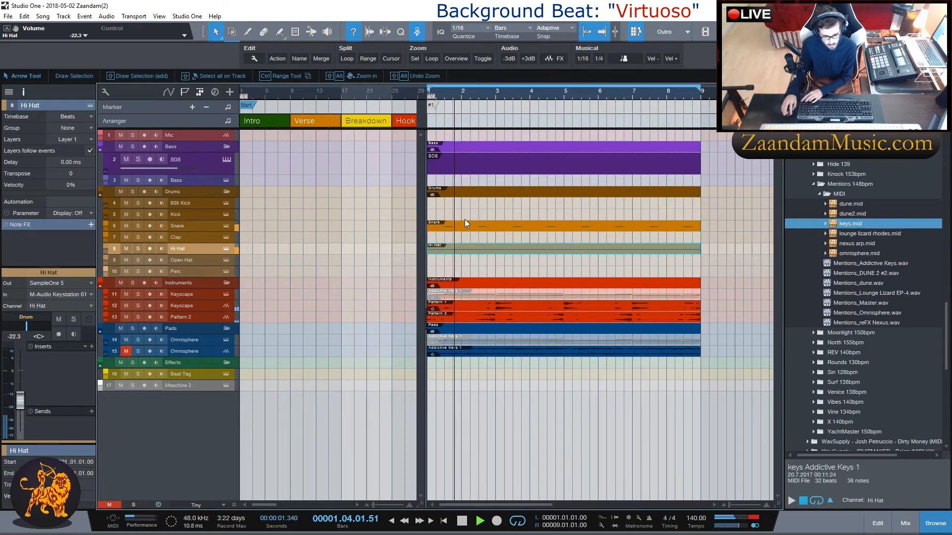
key(space)
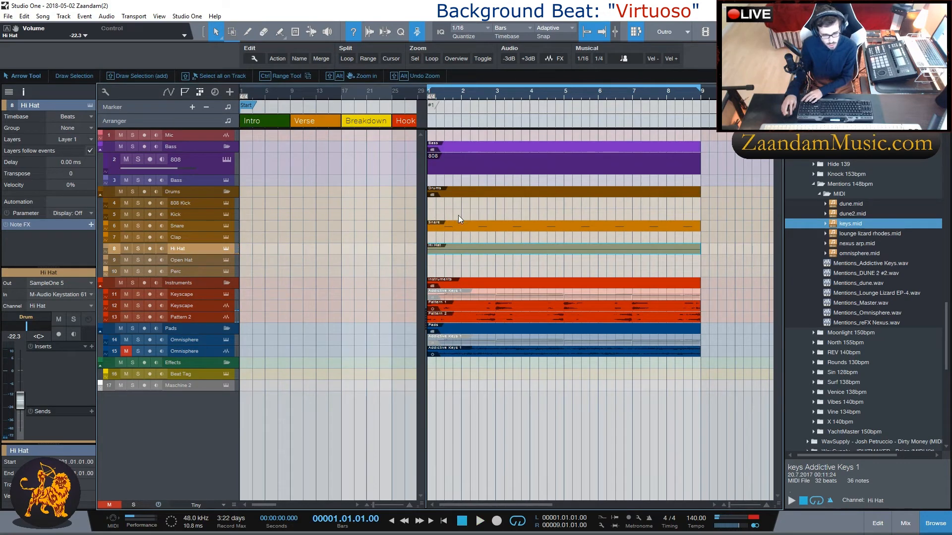
Step: Move the Snare part to the Clap track and lower the Clap channel to -16.5 dB during playback
drag(456, 225, 457, 237)
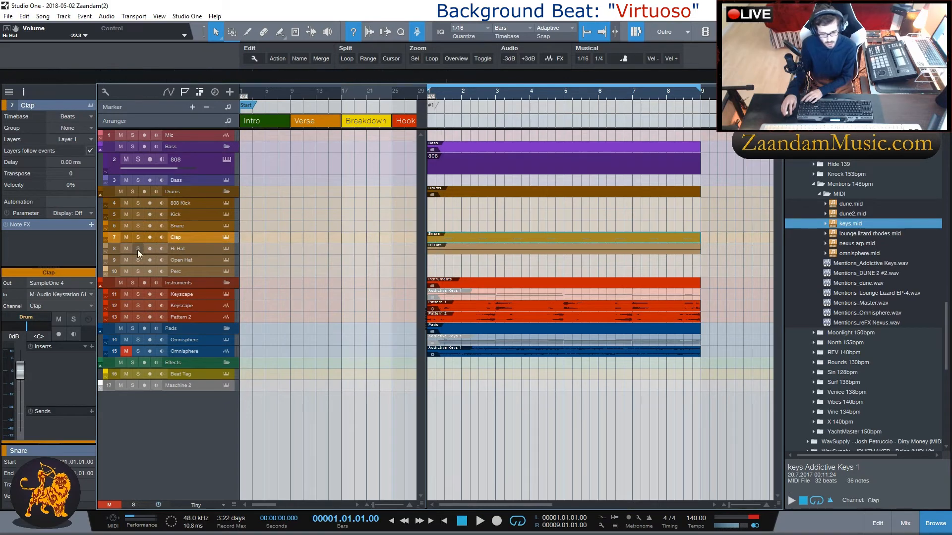
click(905, 524)
key(space)
drag(506, 396, 509, 425)
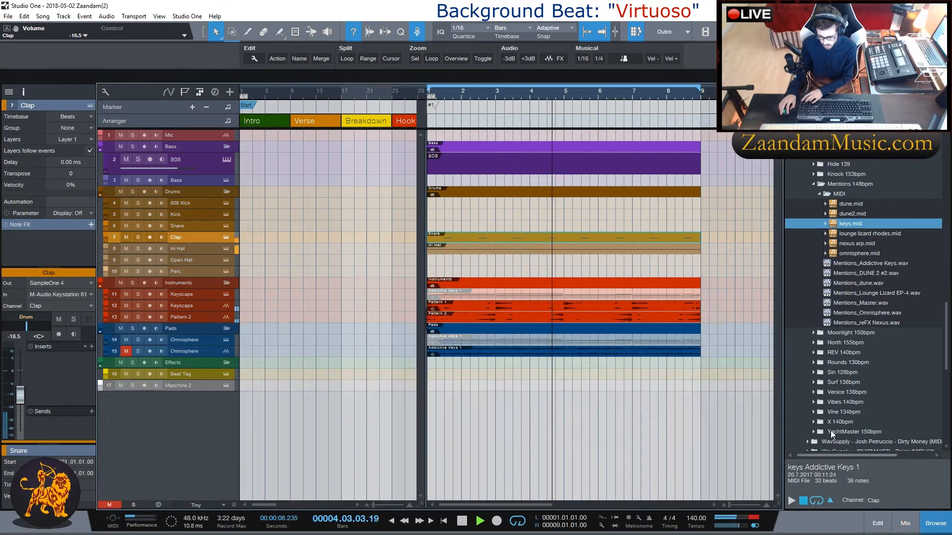
key(F3)
key(space)
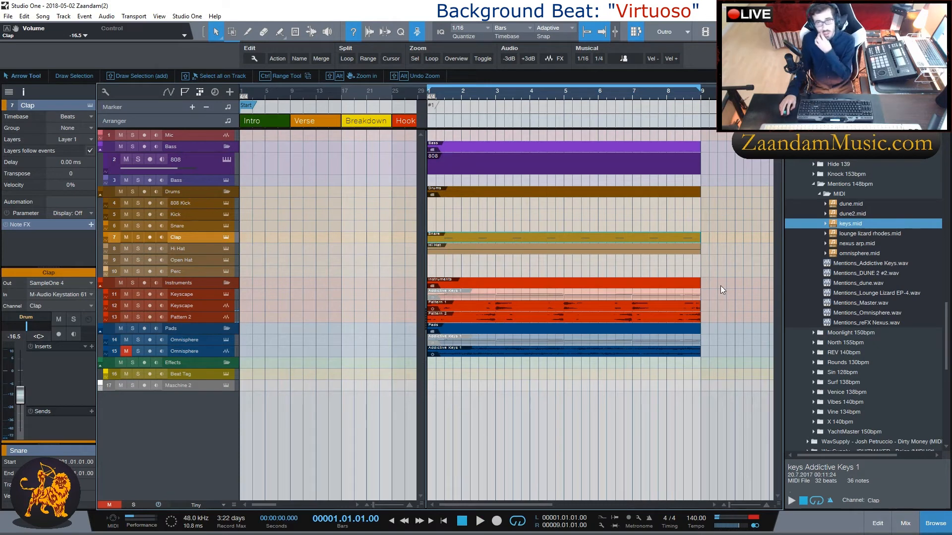
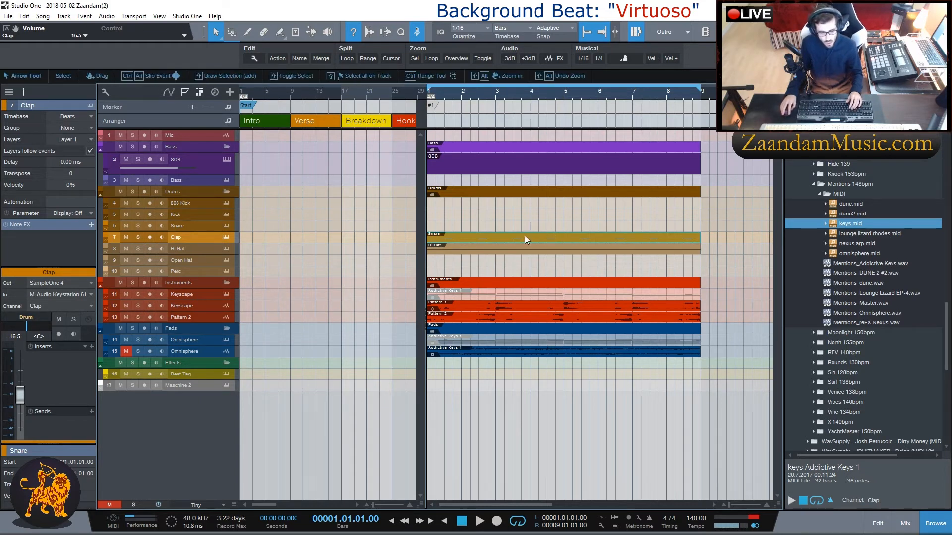
Step: Create an empty part on the Snare track up to bar 9 and open it in the note editor
double_click(499, 251)
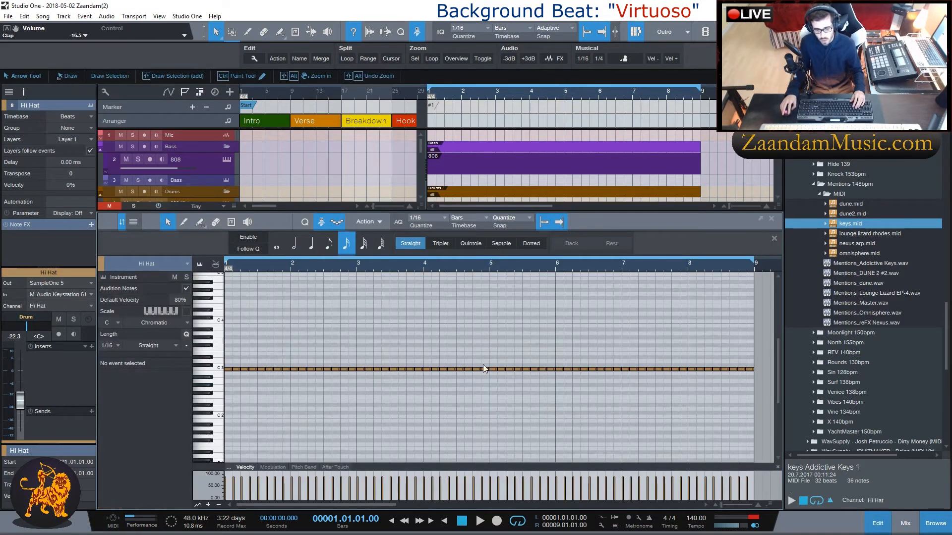
key(F2)
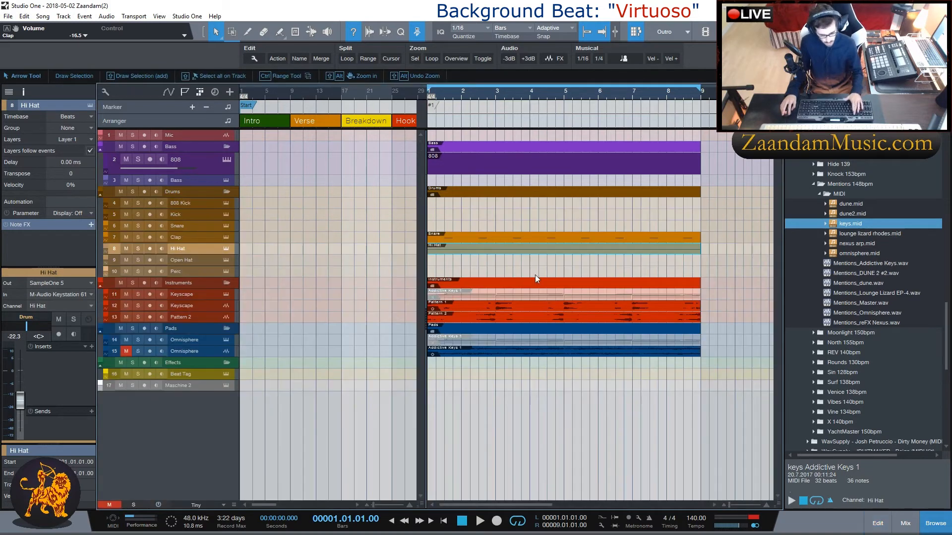
click(492, 242)
drag(492, 242, 457, 224)
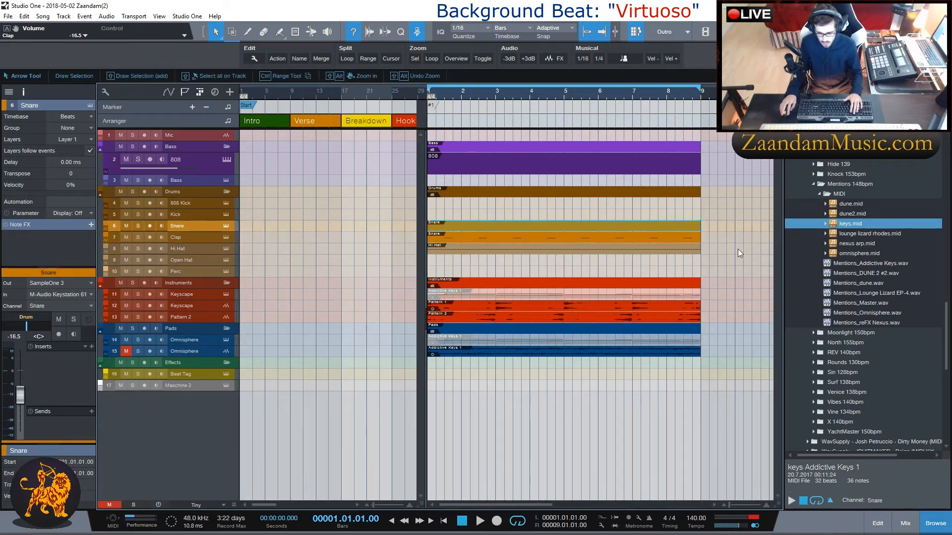
double_click(439, 227)
key(space)
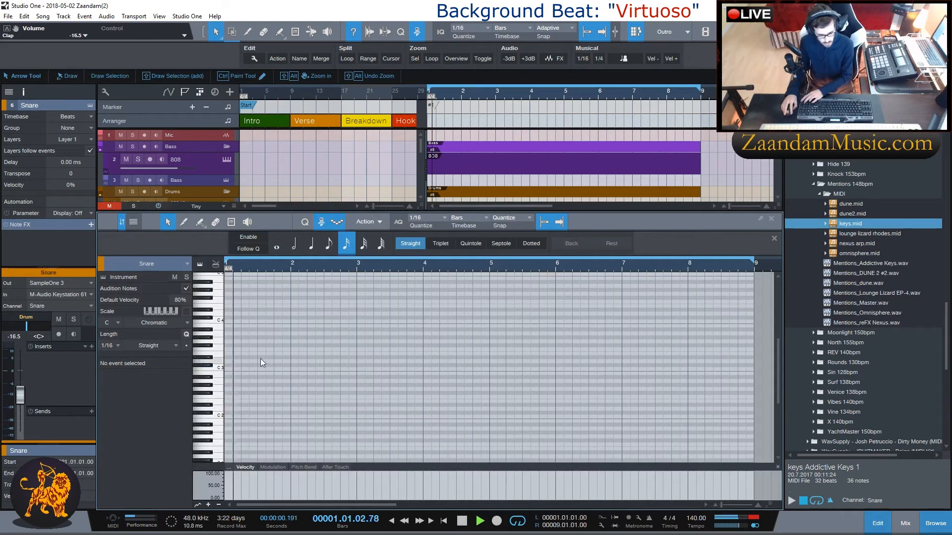
key(space)
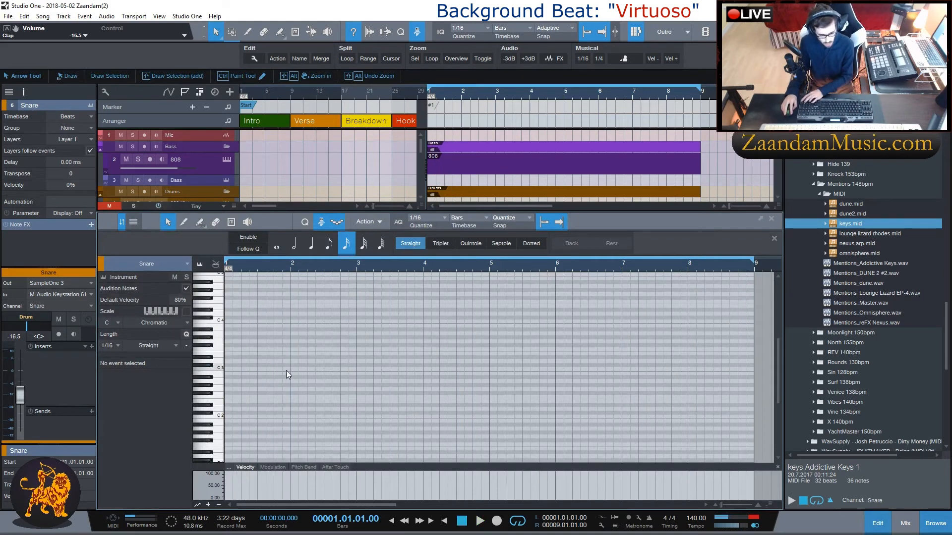
Step: Add two eighth-long C3 snare notes starting at 1.4.3 and 2.1.3, and play the beat
double_click(287, 370)
drag(286, 370, 284, 371)
key(space)
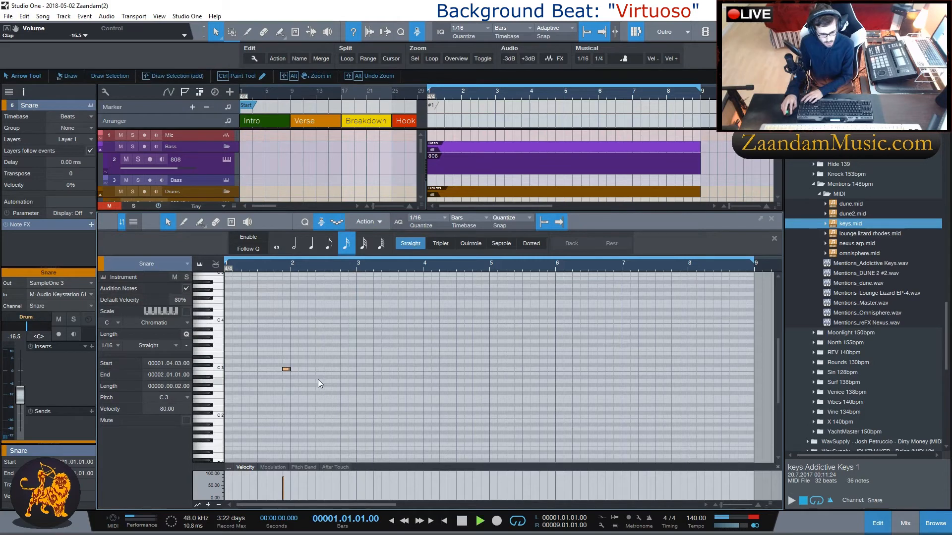
key(space)
ctrl+click(304, 370)
drag(304, 369, 300, 369)
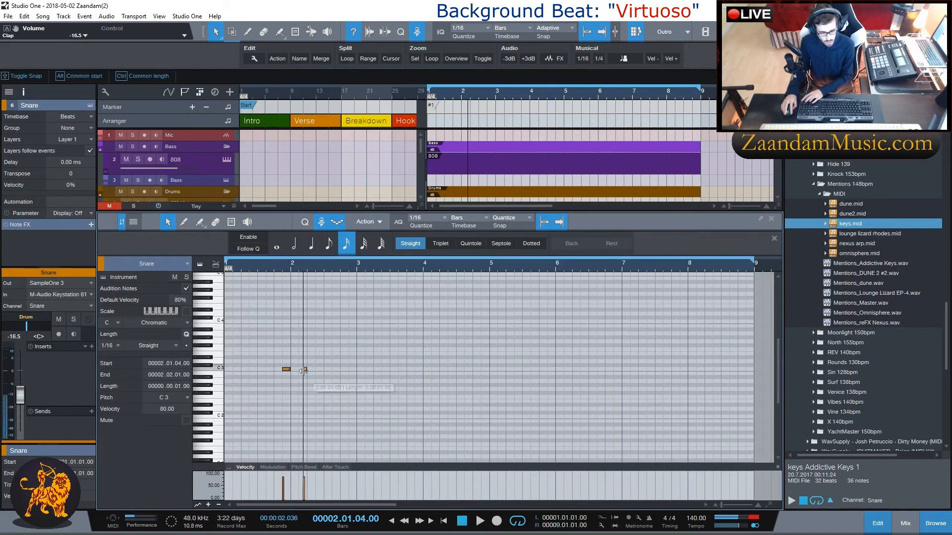
key(space)
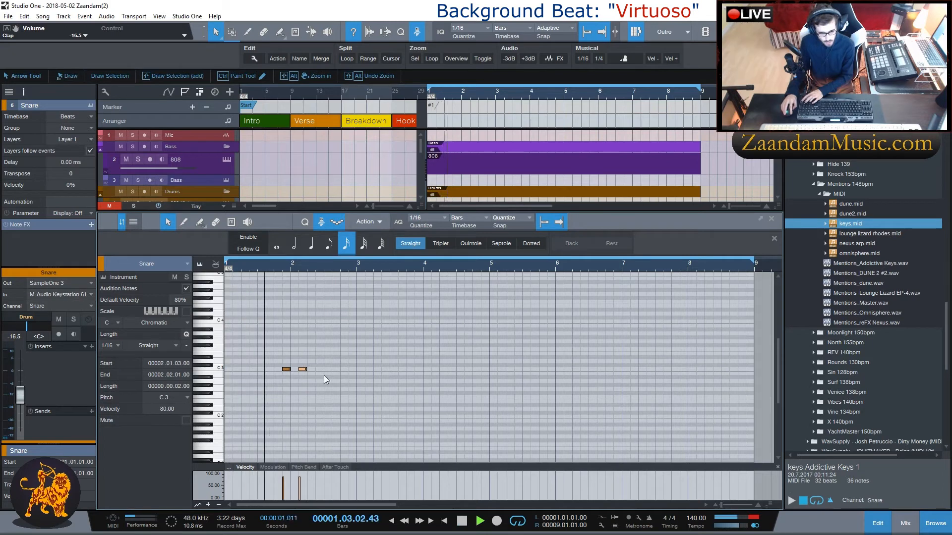
Step: Duplicate the pair of snare notes and nudge the copies along the C3 row to start two bars after the originals
drag(326, 365, 286, 382)
key(d)
key(alt+Right)
key(alt+Right)
key(alt+Right)
key(alt+Right)
key(alt+Right)
key(alt+Right)
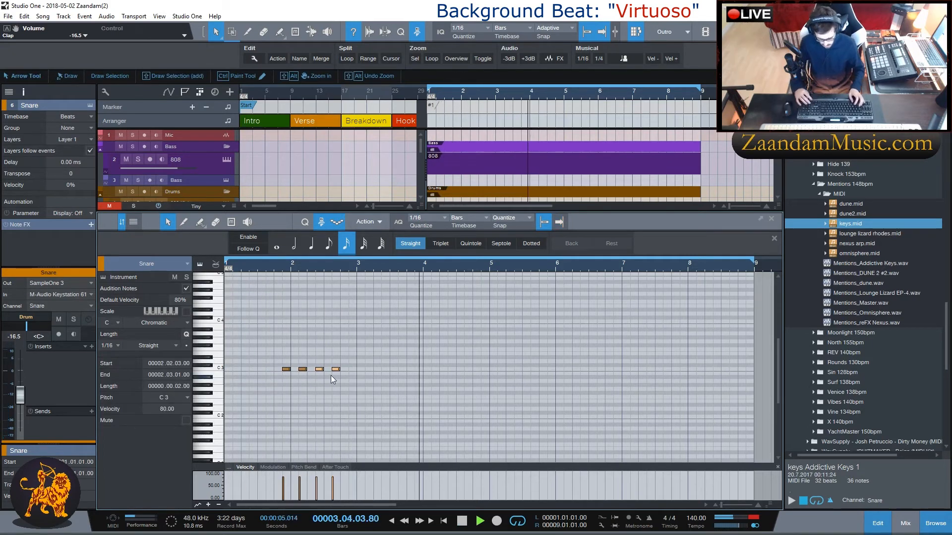
key(alt+Right)
key(alt+Right)
key(alt+Right)
key(alt+Right)
key(alt+Right)
key(alt+Right)
key(alt+Right)
key(alt+Right)
key(alt+Right)
key(alt+Right)
key(alt+Right)
key(alt+Right)
key(alt+Right)
key(alt+Right)
key(alt+Right)
key(alt+Right)
key(alt+Right)
key(alt+Right)
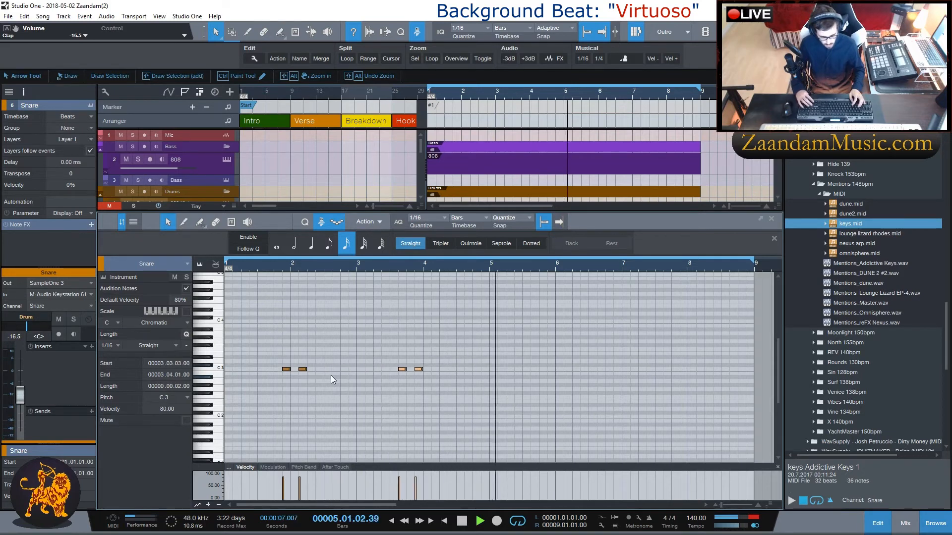
Step: Duplicate all four snare notes, shift the copies so the pattern repeats every two bars, and close the note editor
key(d)
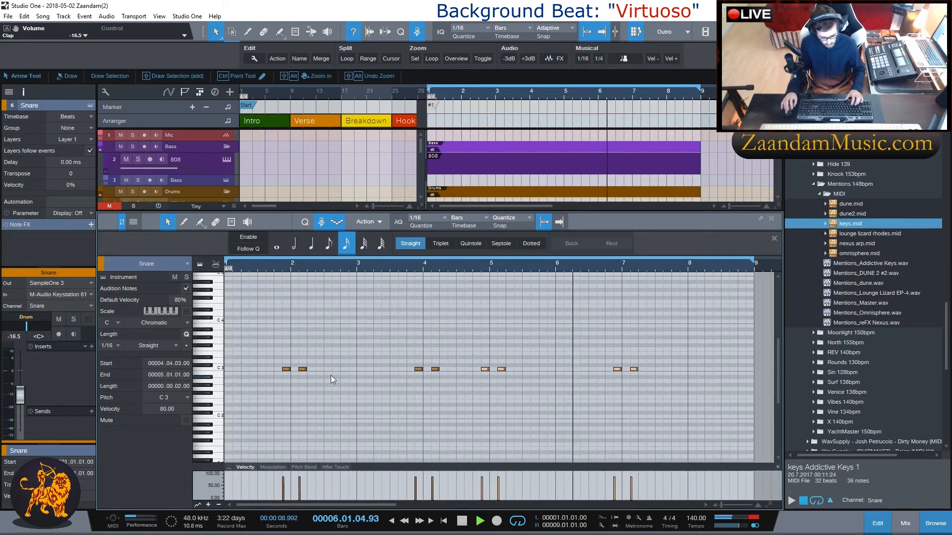
key(d)
drag(487, 370, 553, 372)
key(F2)
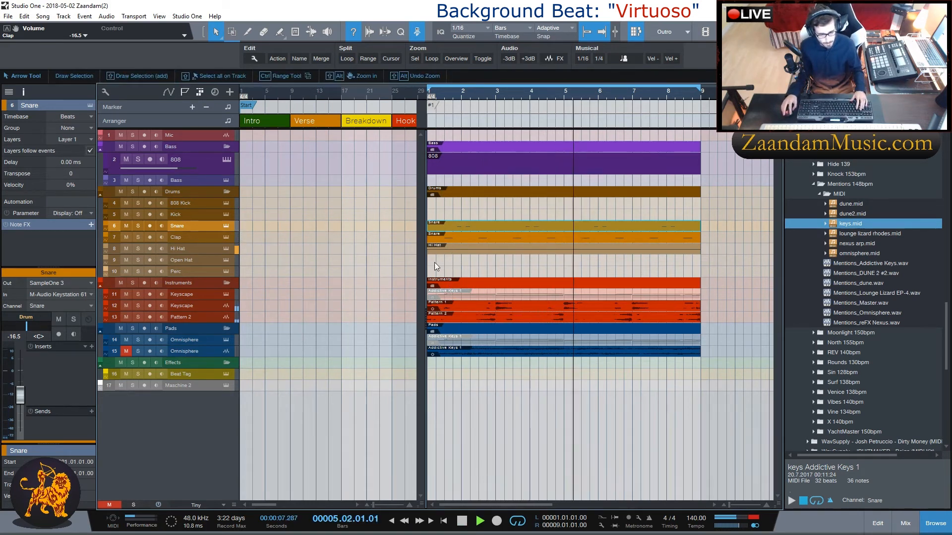
Step: Create an empty part on the Kick track up to bar 9, check it in the note editor, and stop playback
double_click(436, 215)
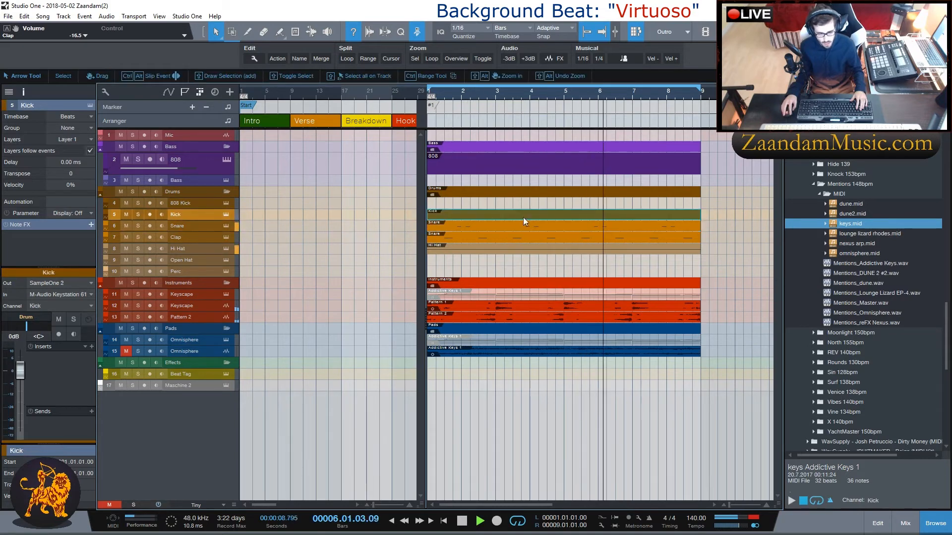
double_click(480, 214)
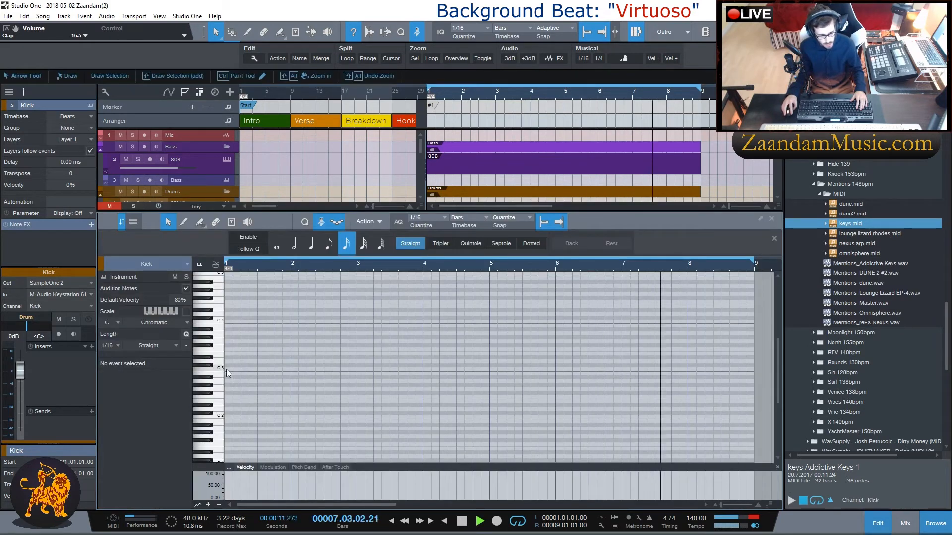
key(F2)
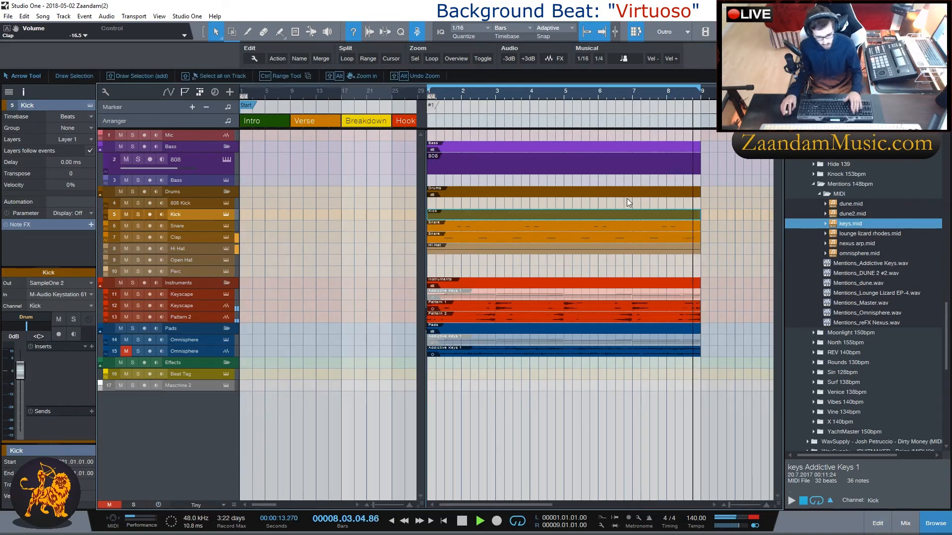
key(space)
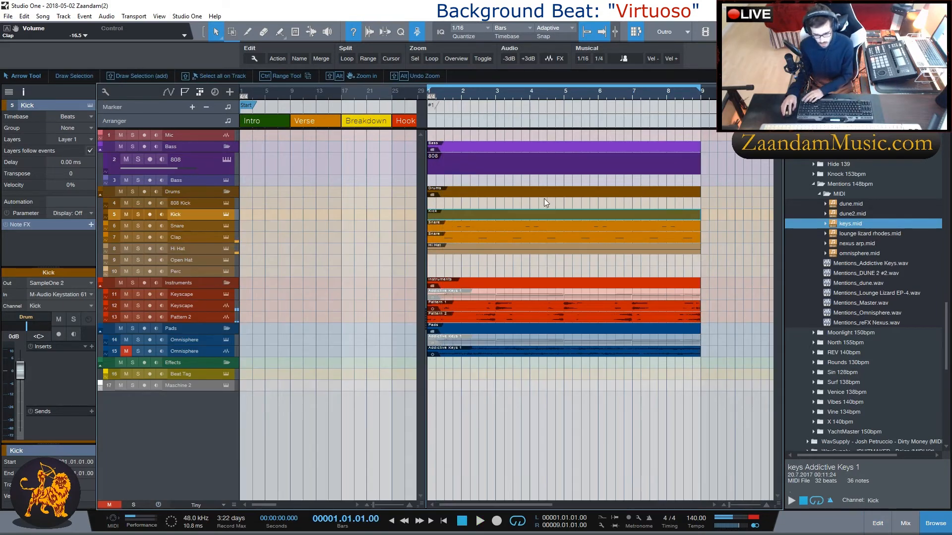
double_click(462, 170)
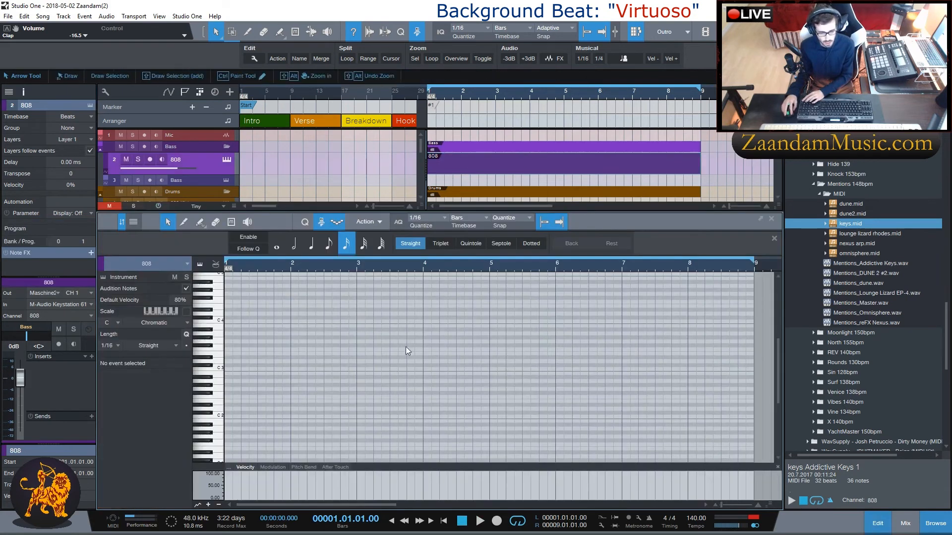
click(813, 185)
click(814, 184)
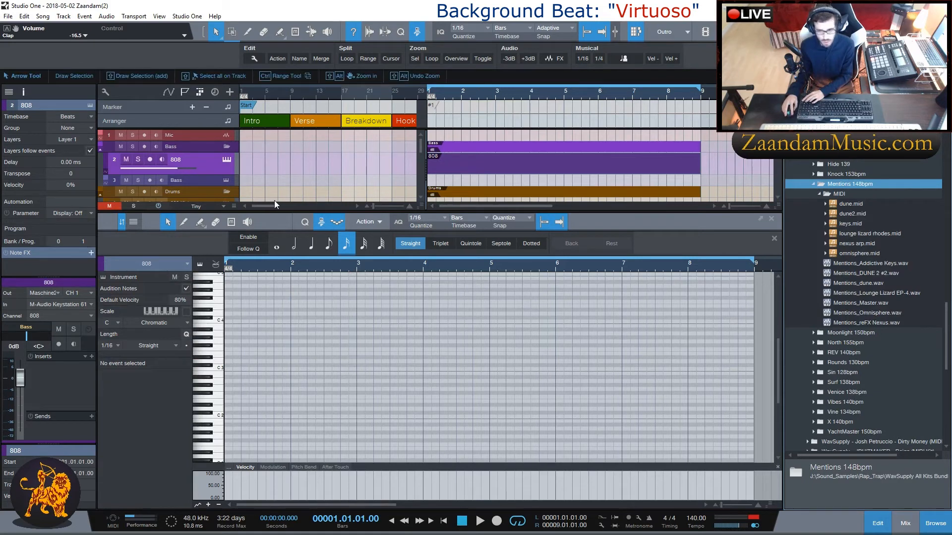
key(F2)
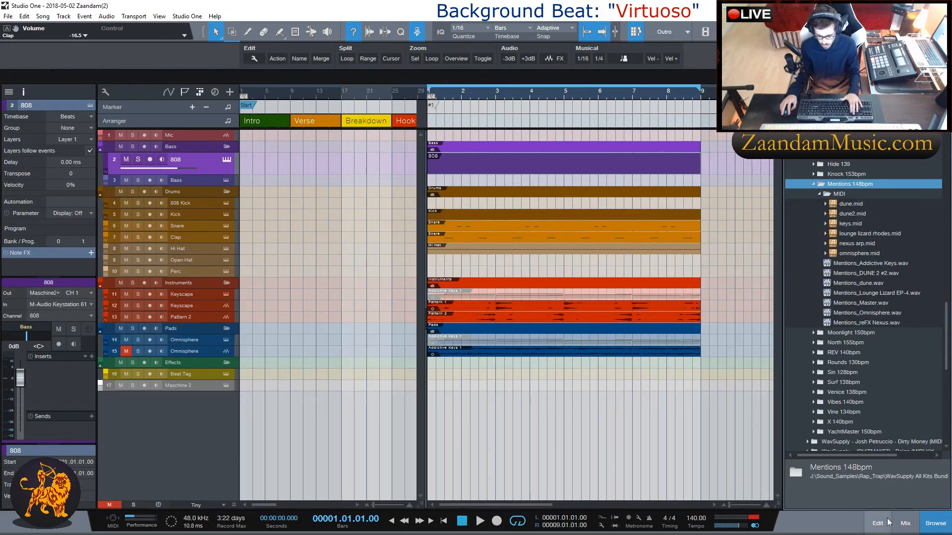
Step: Open the HoRNet SongKey MKII insert on the Main channel and play the beat to analyse its key
click(917, 523)
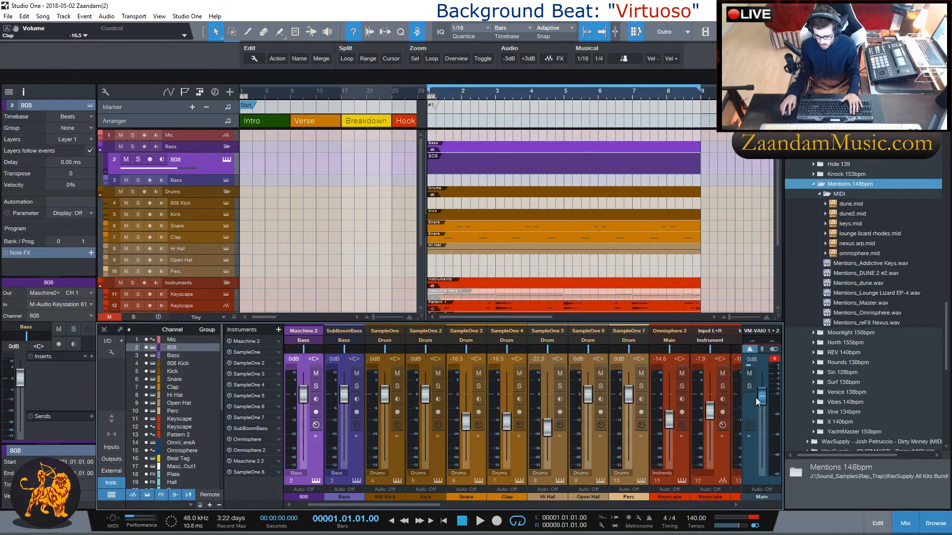
click(749, 437)
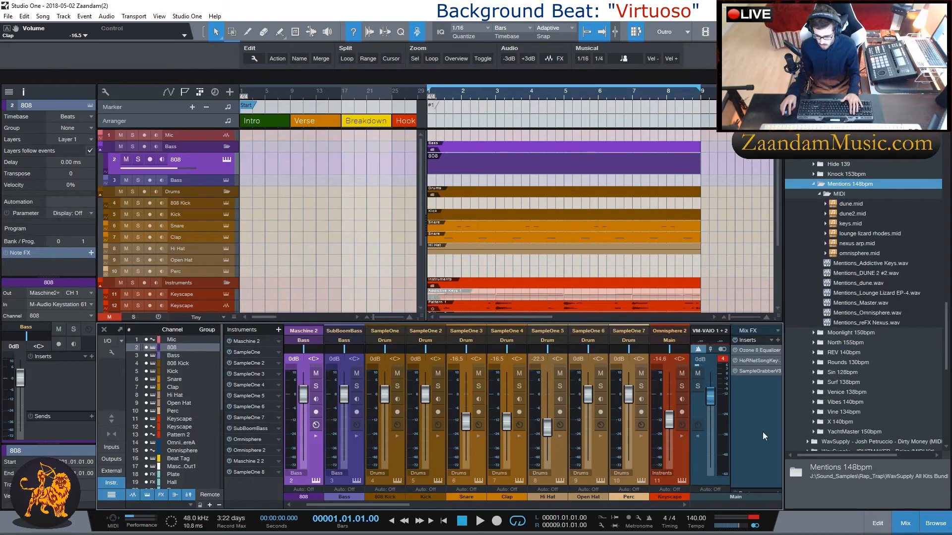
click(752, 361)
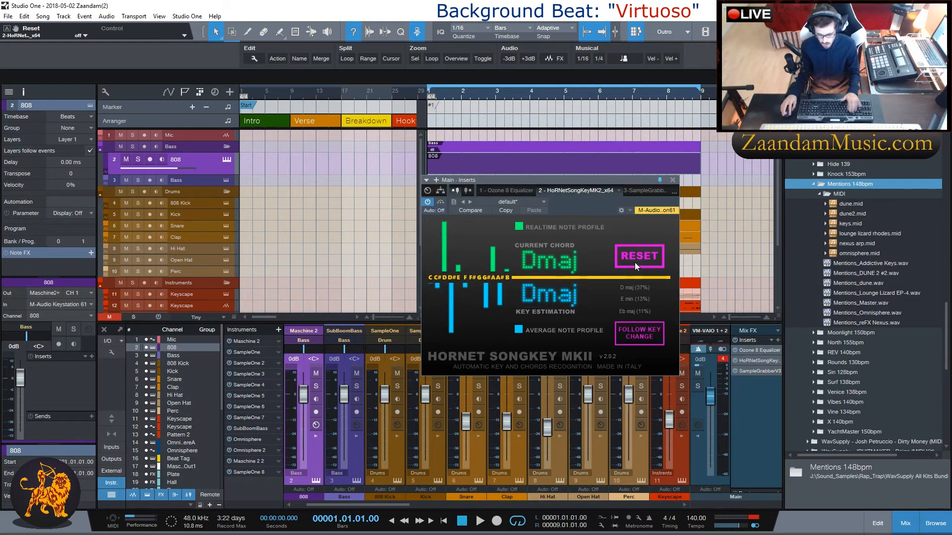
drag(553, 182, 271, 196)
key(space)
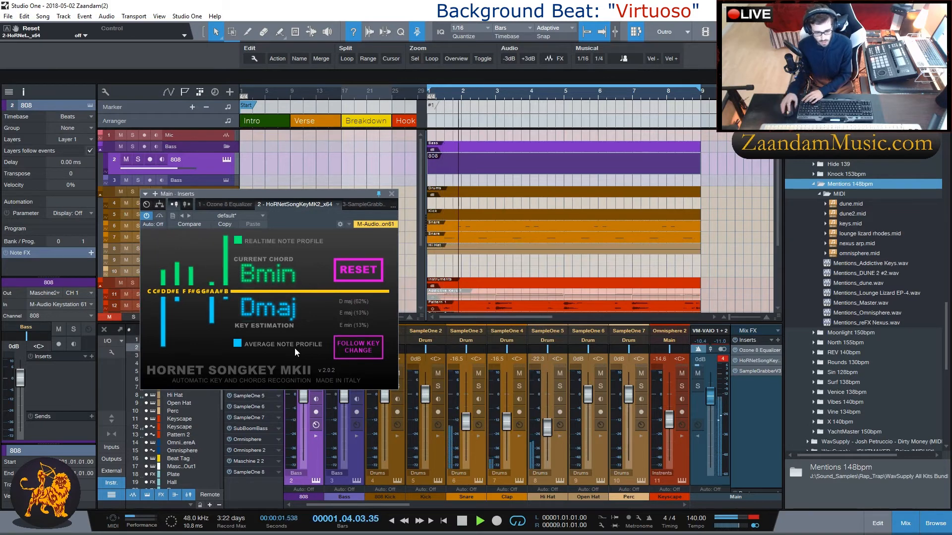
Step: Lower the Main channel to -11.7 dB while reading the key estimation, reset it to 0 dB, and close the key analyser
drag(359, 193, 338, 96)
drag(710, 396, 713, 410)
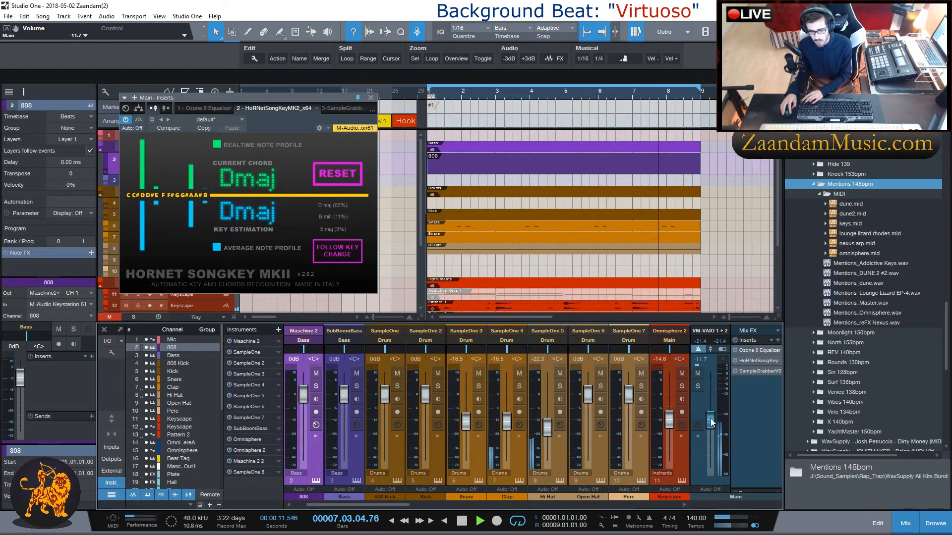
ctrl+click(710, 419)
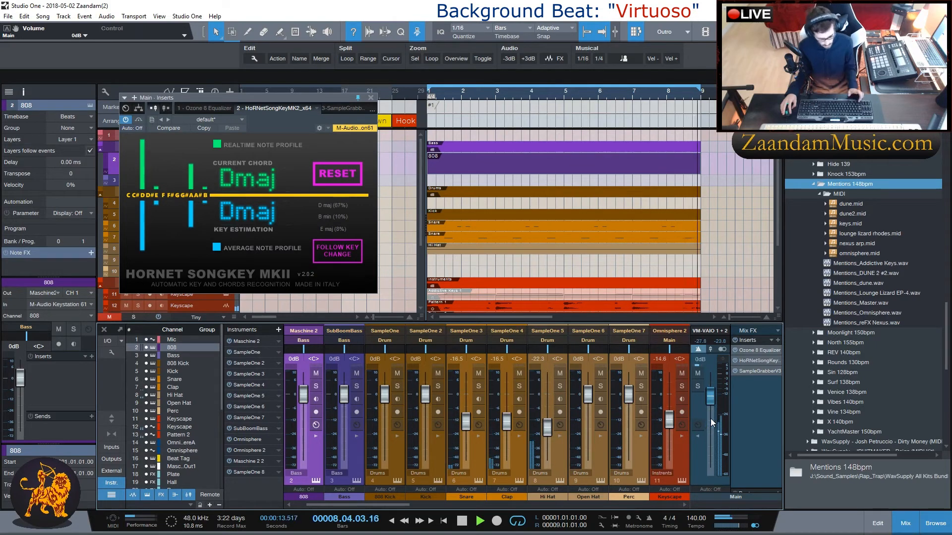
click(371, 98)
key(space)
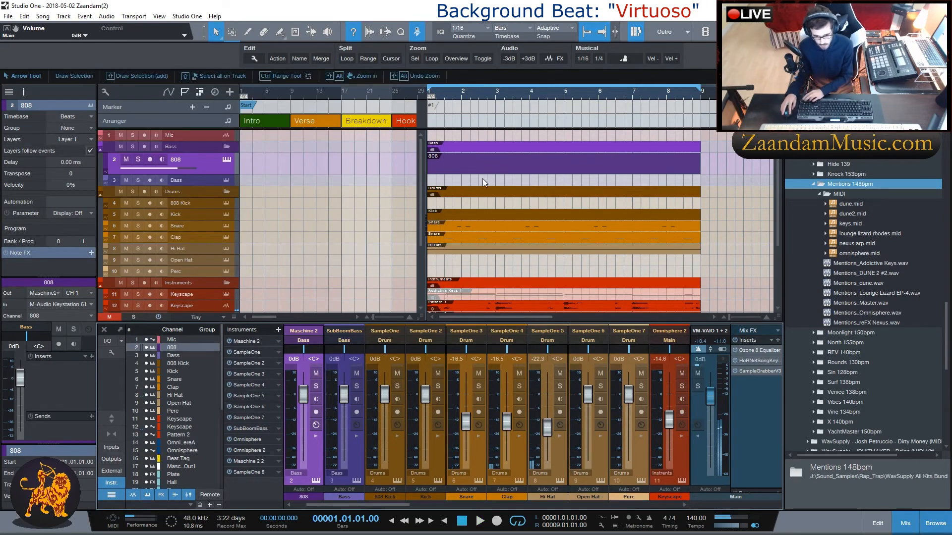
Step: Open the 808 part in the note editor and enable the D Major scale for it
double_click(471, 165)
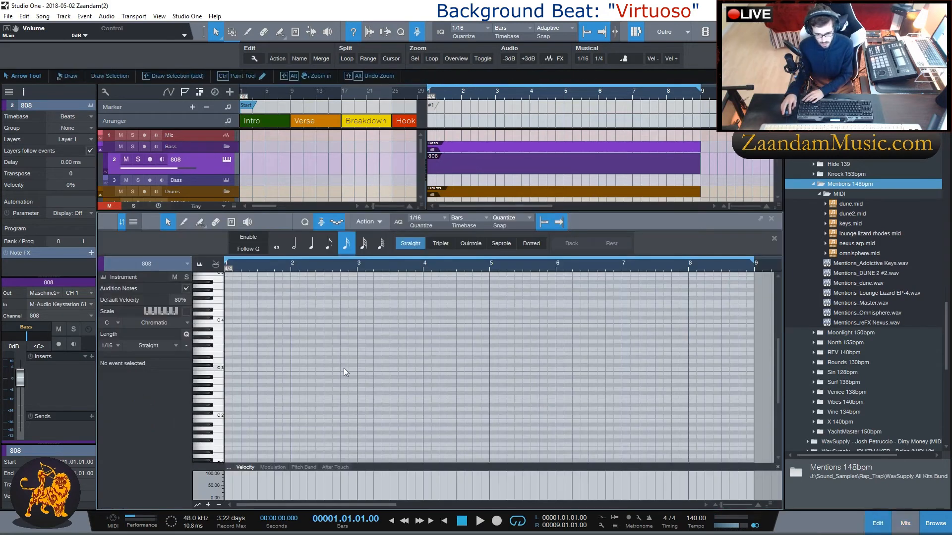
click(117, 324)
click(120, 354)
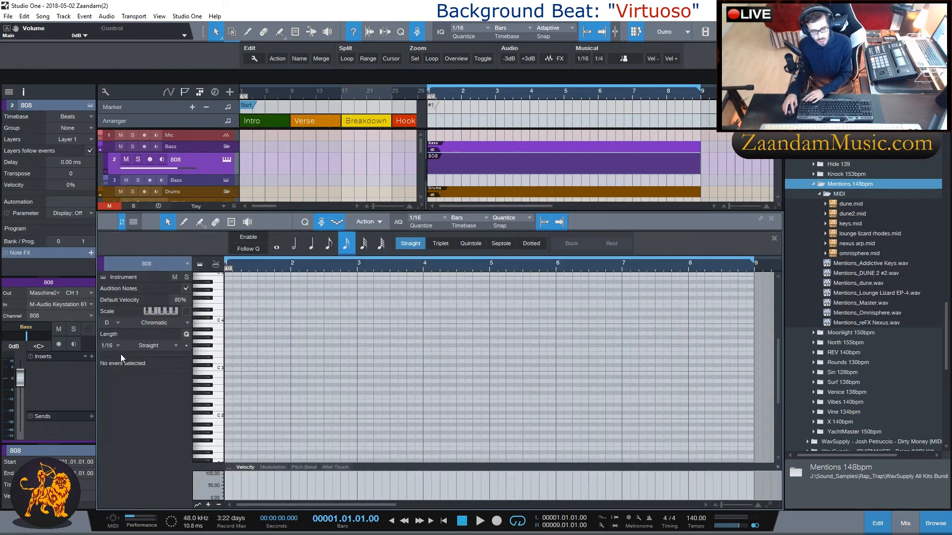
click(188, 323)
click(173, 335)
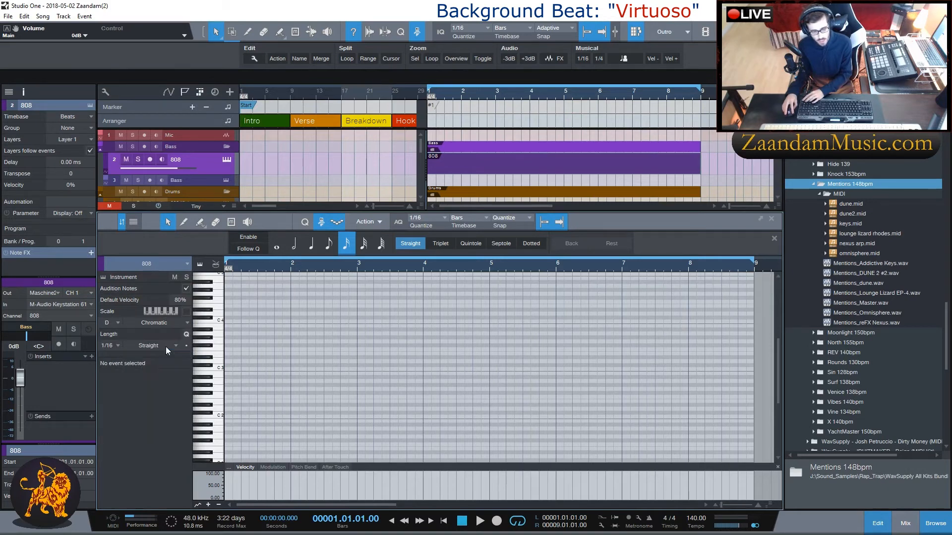
click(186, 312)
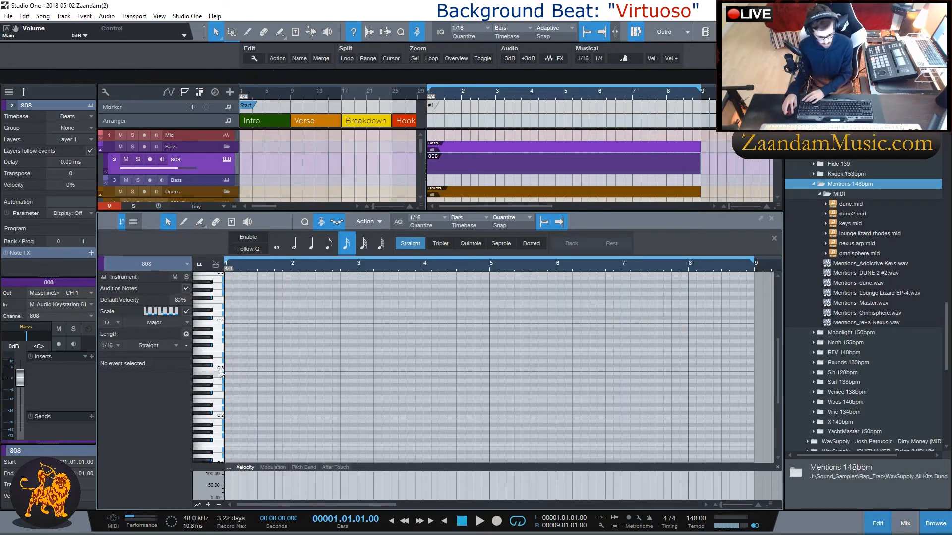
Step: Draw a one-bar D3 note at the start of the 808 part and preview it with the mixer open
drag(228, 362, 291, 362)
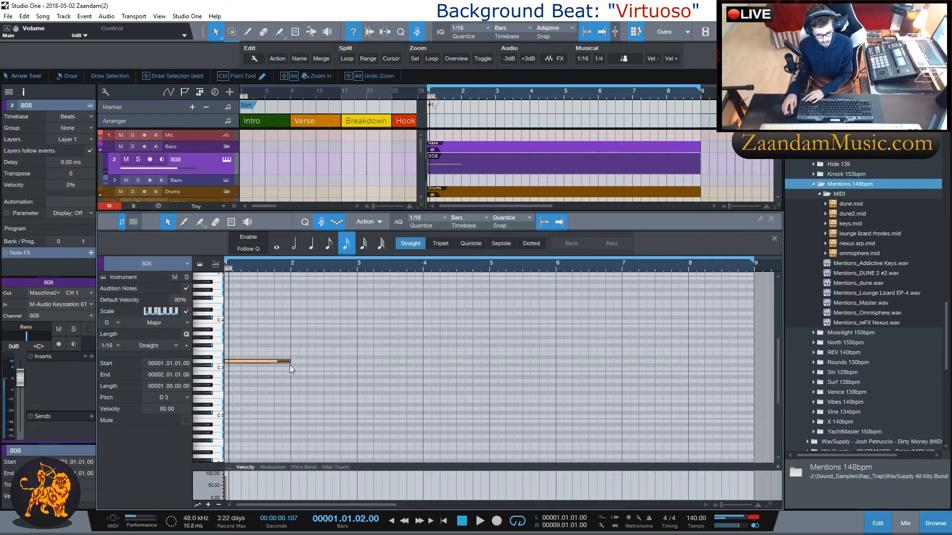
click(905, 523)
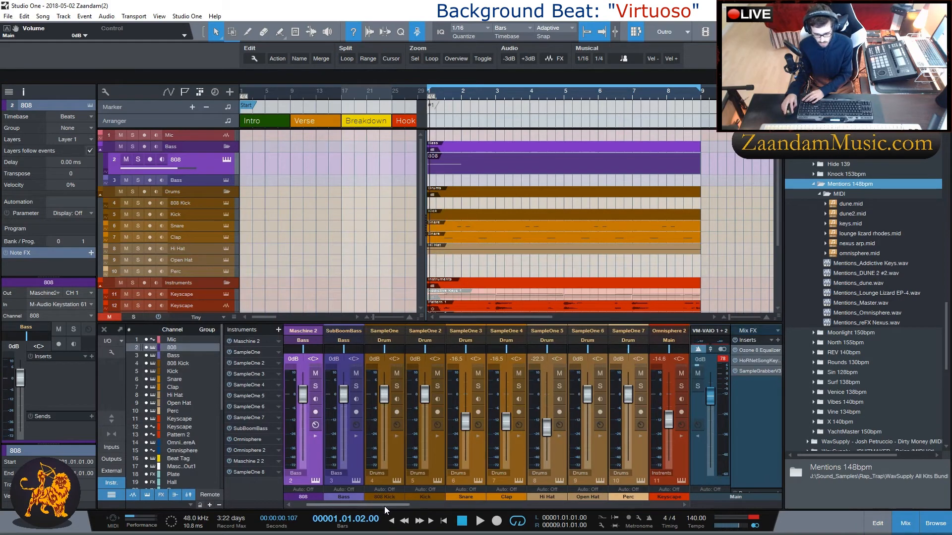
key(space)
drag(385, 507, 378, 505)
key(space)
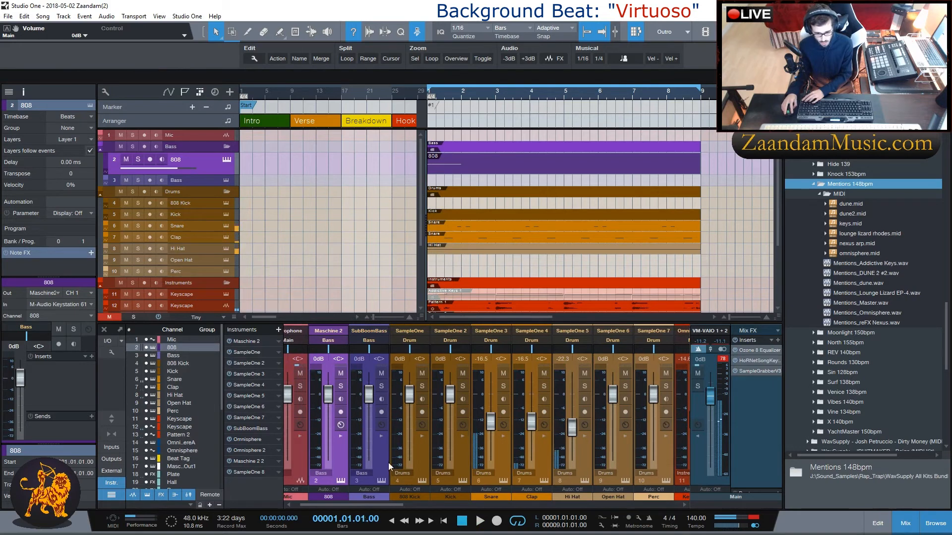
Step: Open the Kontakt plug-in inside the 808 track's Maschine 2 instrument, check the loaded 808 patch, and close it
click(161, 159)
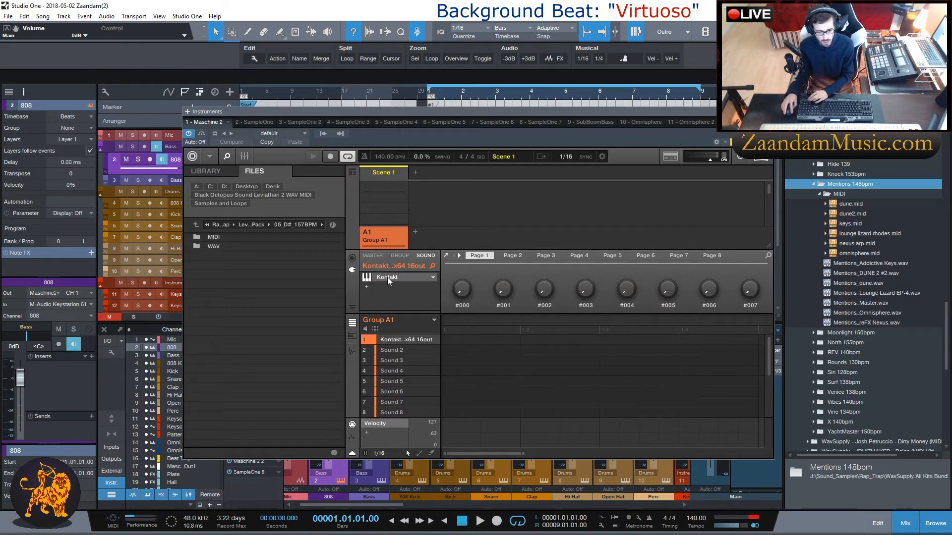
click(388, 278)
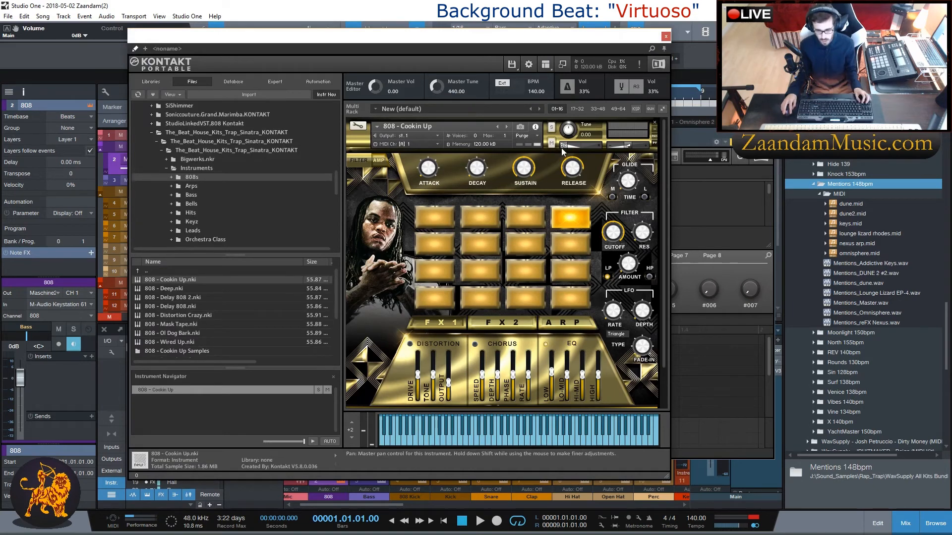
click(666, 38)
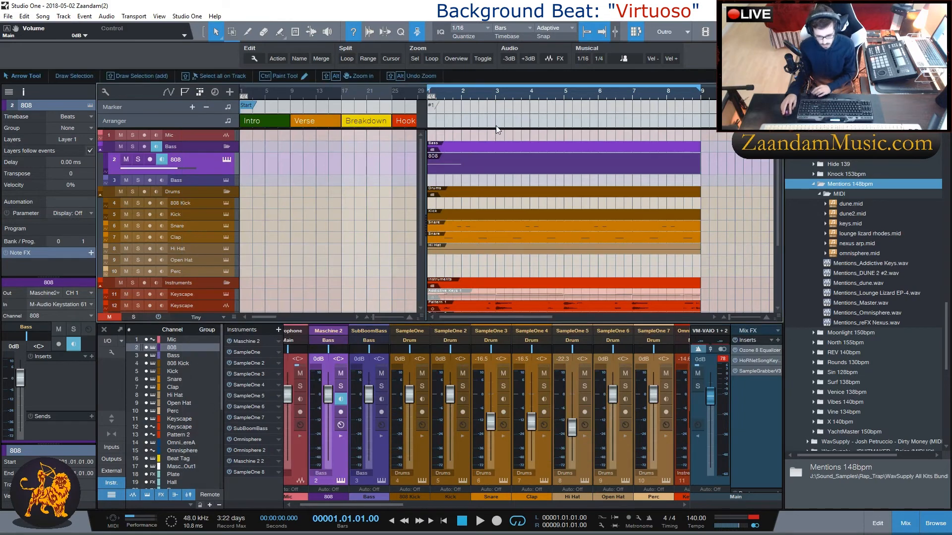
Step: Lower the 808 channel to -11.2 dB while previewing the beat
key(space)
key(space)
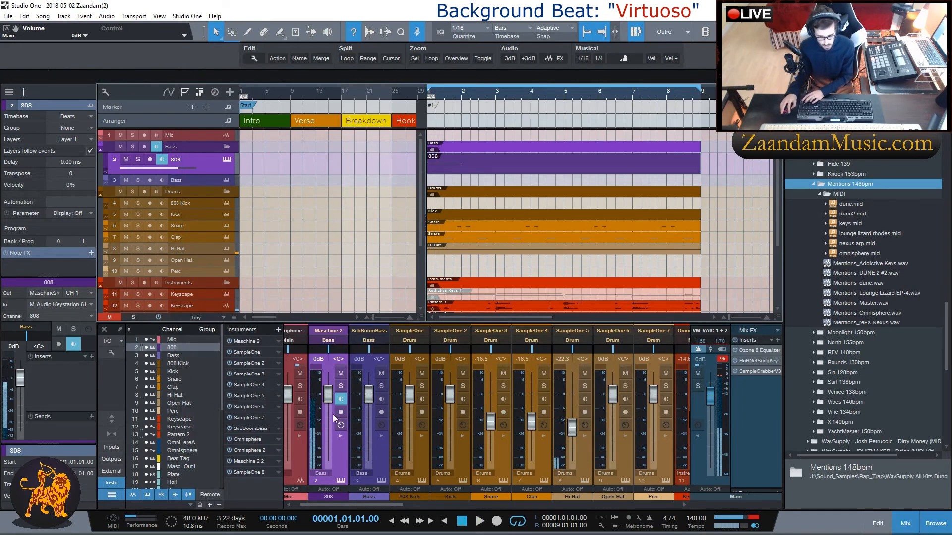
drag(327, 397, 332, 419)
key(space)
key(space)
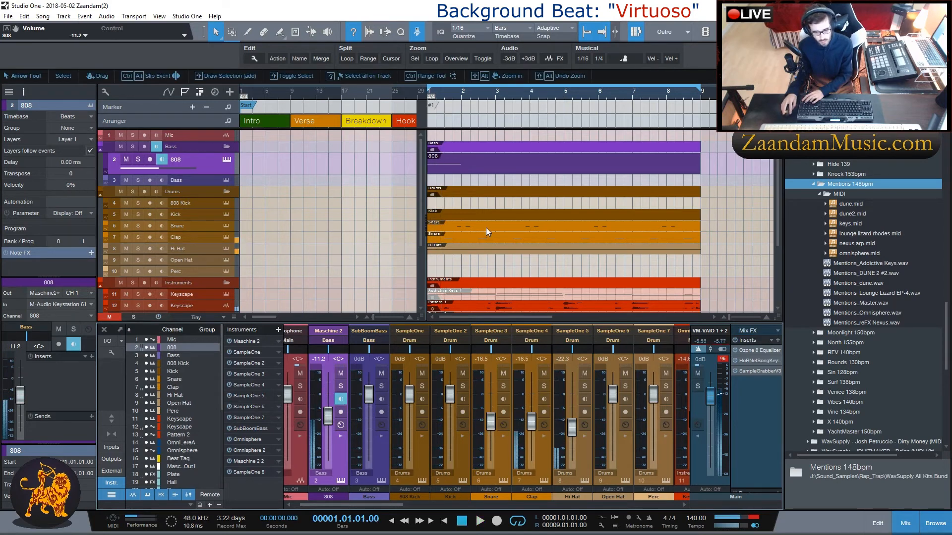
Step: Open the 808 part in the note editor, raise its one-bar note two octaves to D5, and preview it
double_click(457, 168)
key(shift+Up)
key(shift+Up)
scroll(325, 369, up, 3)
key(space)
key(space)
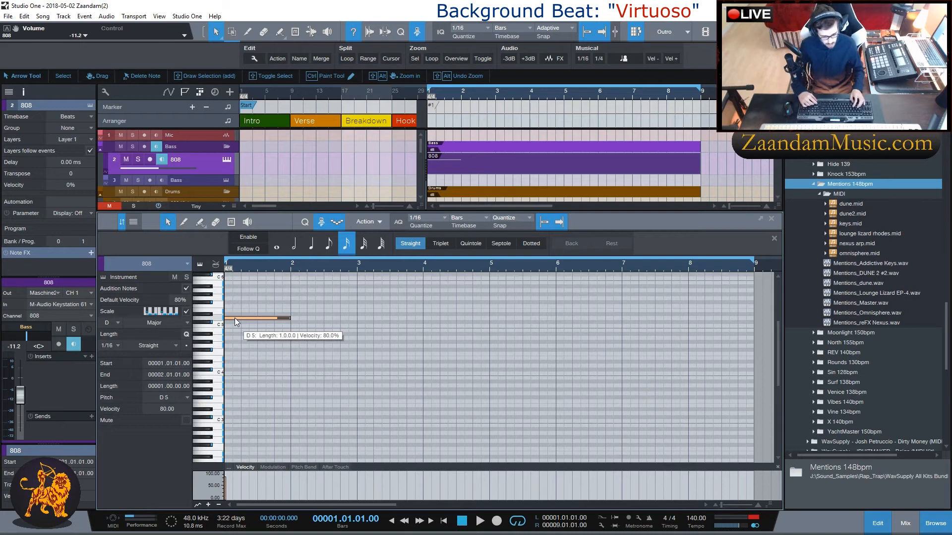
Step: Lower the one-bar 808 note stepwise through the scale to A4, auditioning the pitches against the beat
key(Down)
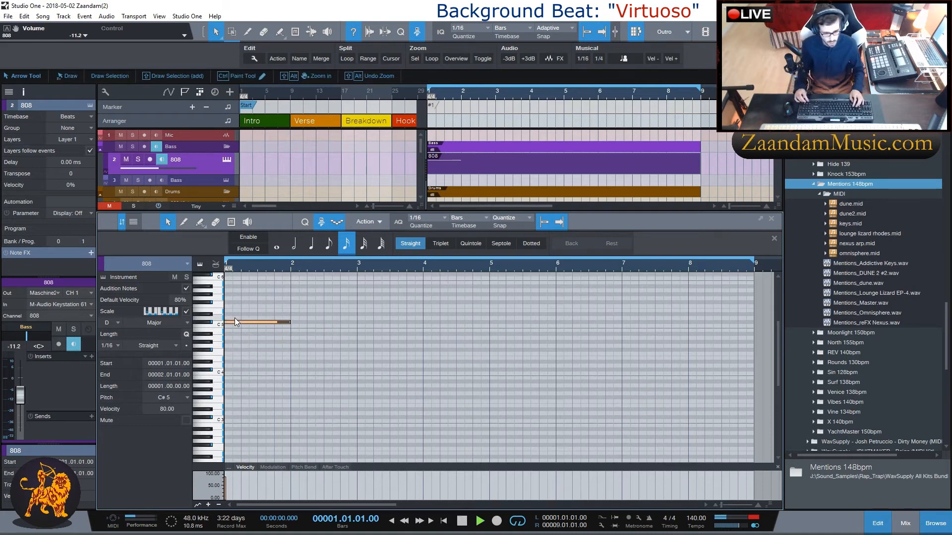
key(space)
key(Down)
key(Down)
key(space)
key(space)
key(Down)
key(Down)
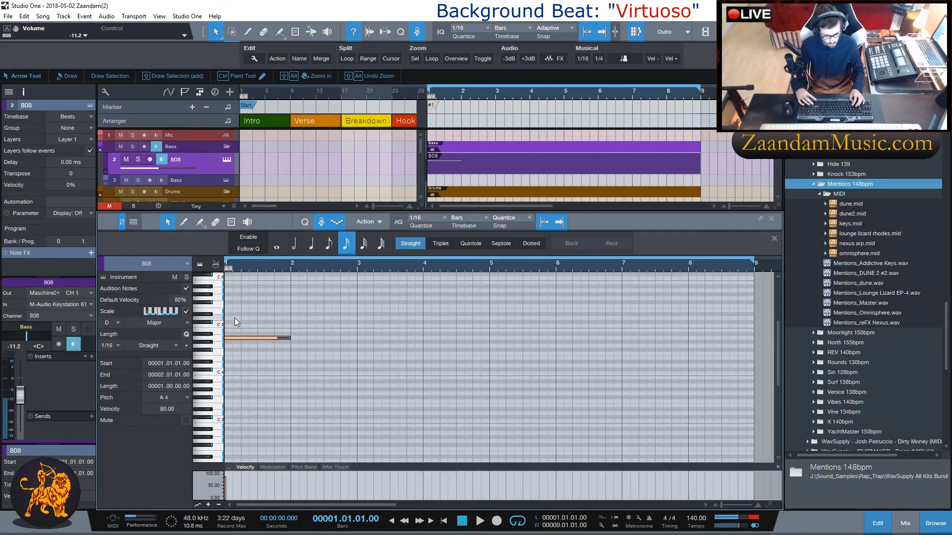
key(space)
key(space)
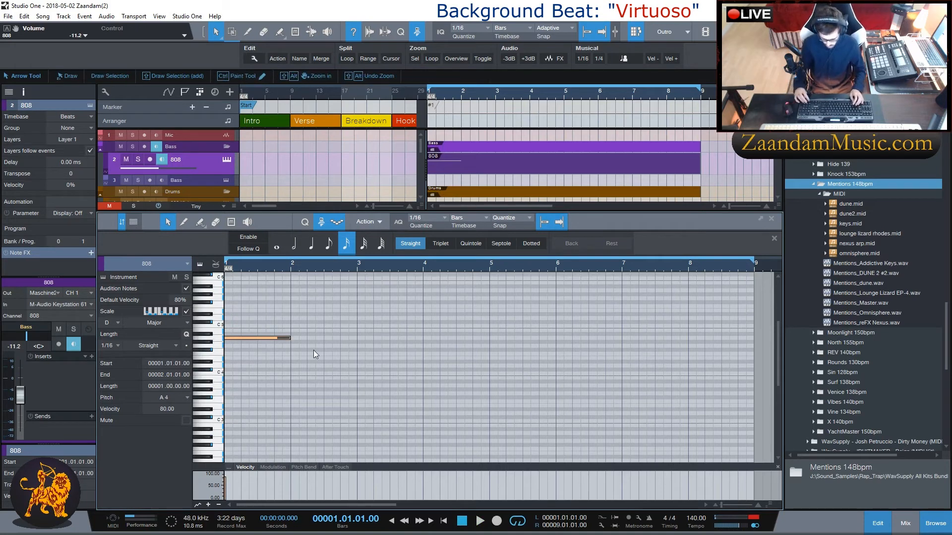
click(292, 338)
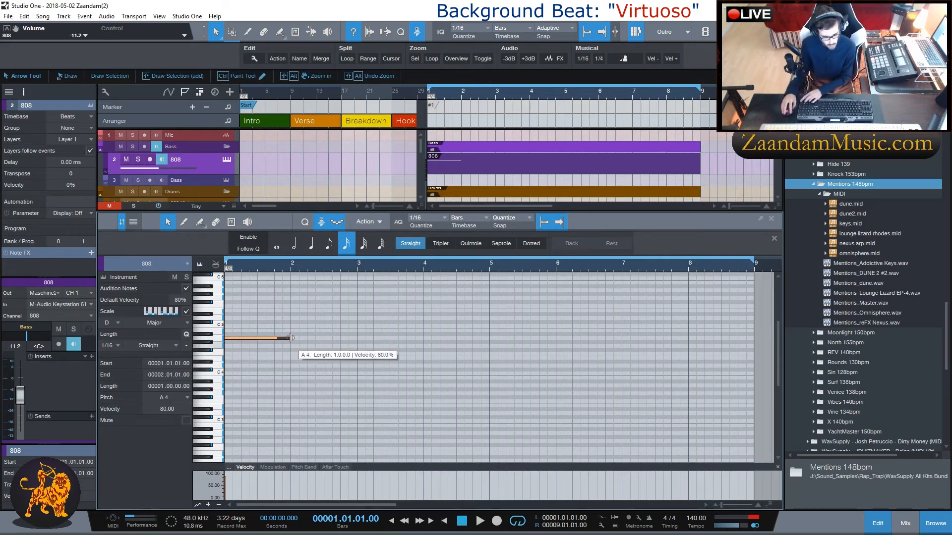
key(space)
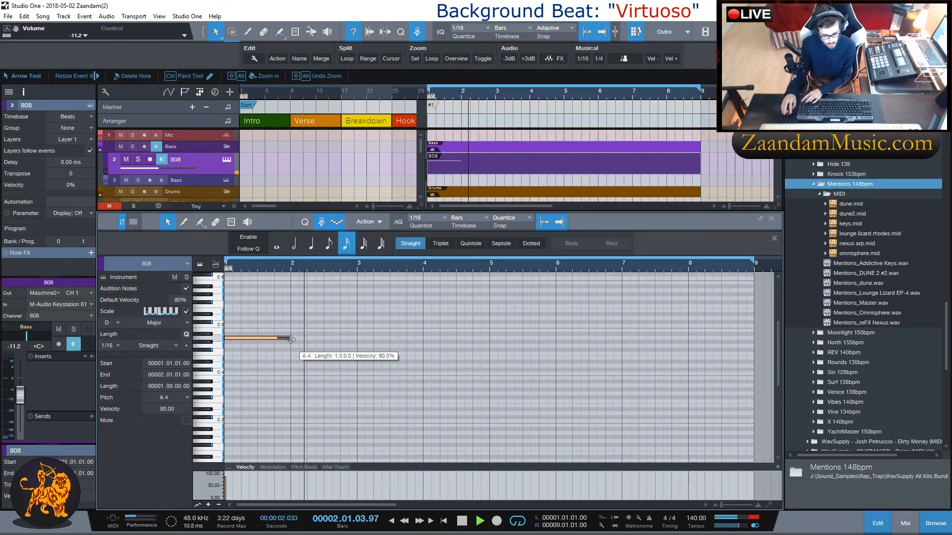
key(space)
Step: Add a B4 note at bar 2 beat 3 of the 808 part and lengthen it to the start of bar 3
ctrl+click(326, 337)
drag(325, 334, 325, 333)
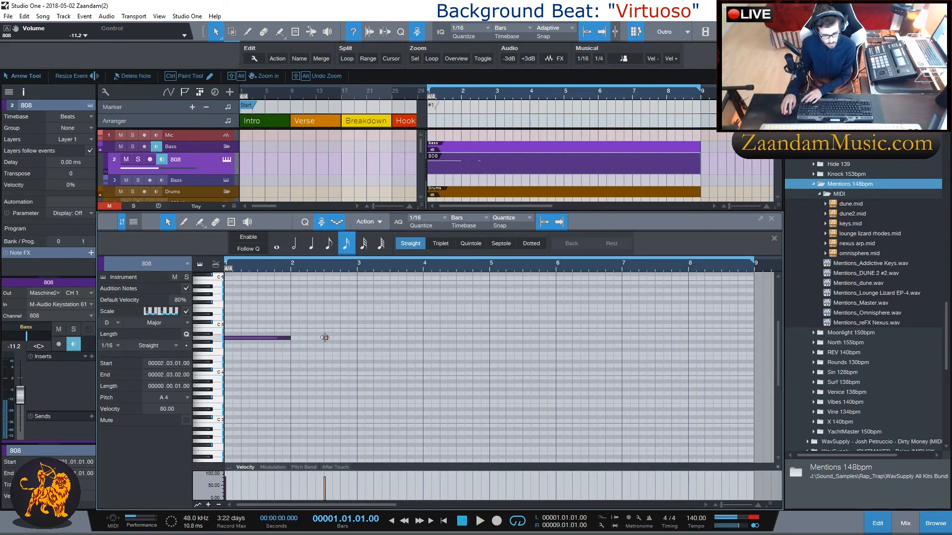
key(Up)
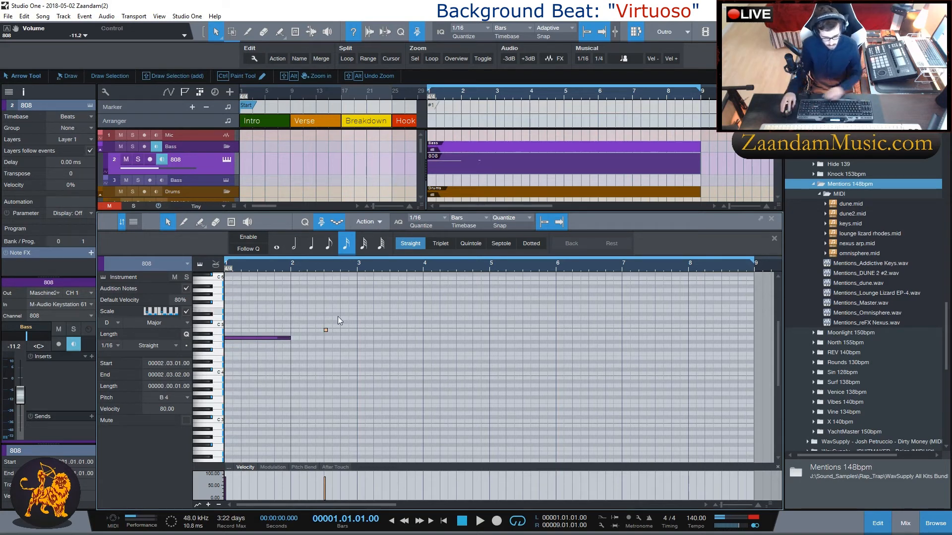
drag(328, 330, 358, 330)
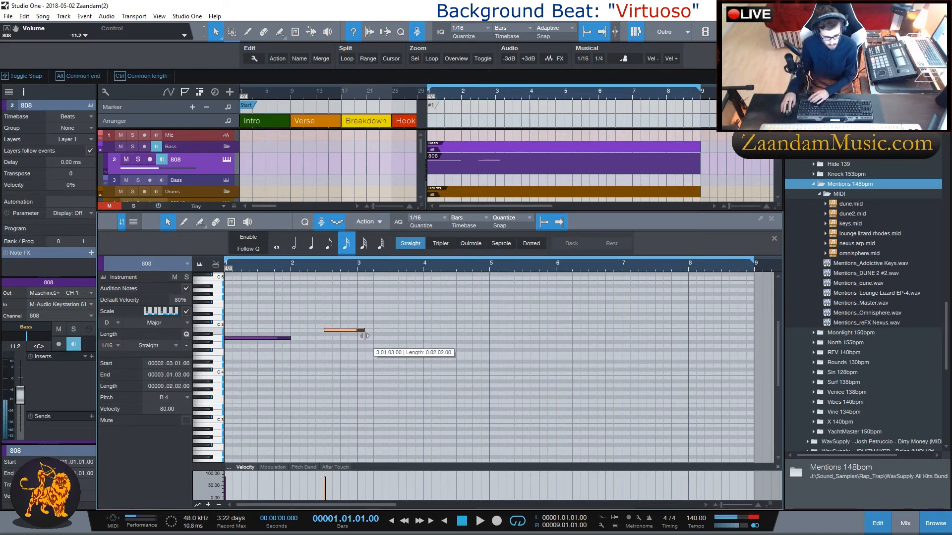
Step: Extend the opening A4 note to bar 2 beat 3 so it meets the B4 note, and preview the line
click(293, 338)
drag(292, 338, 322, 341)
key(space)
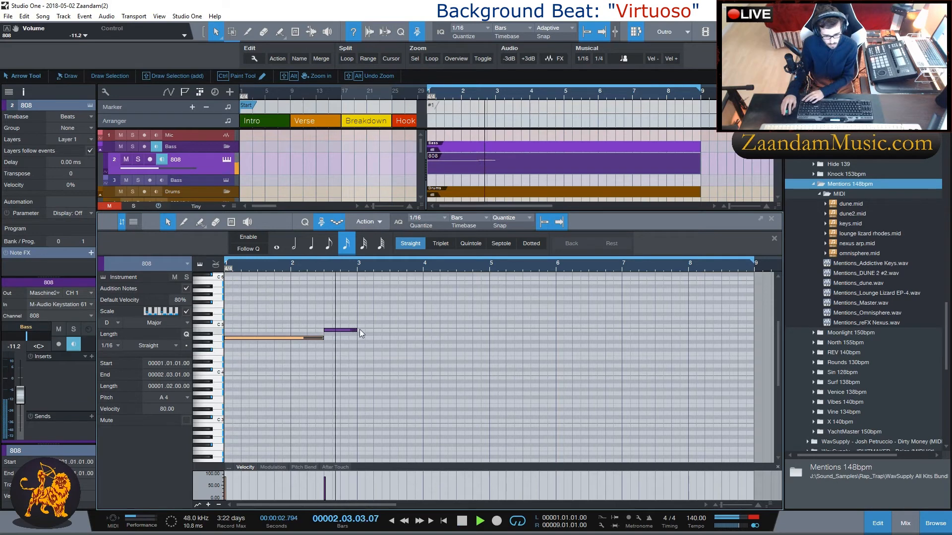
key(space)
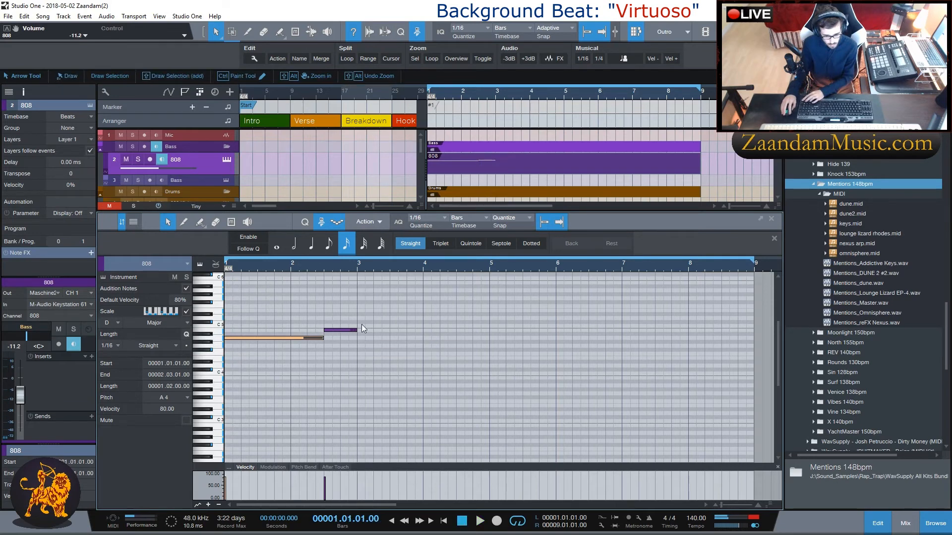
Step: Draw a three-beat G4 note from bar 3 beat 2 and stretch the B4 note to reach it while previewing
click(363, 327)
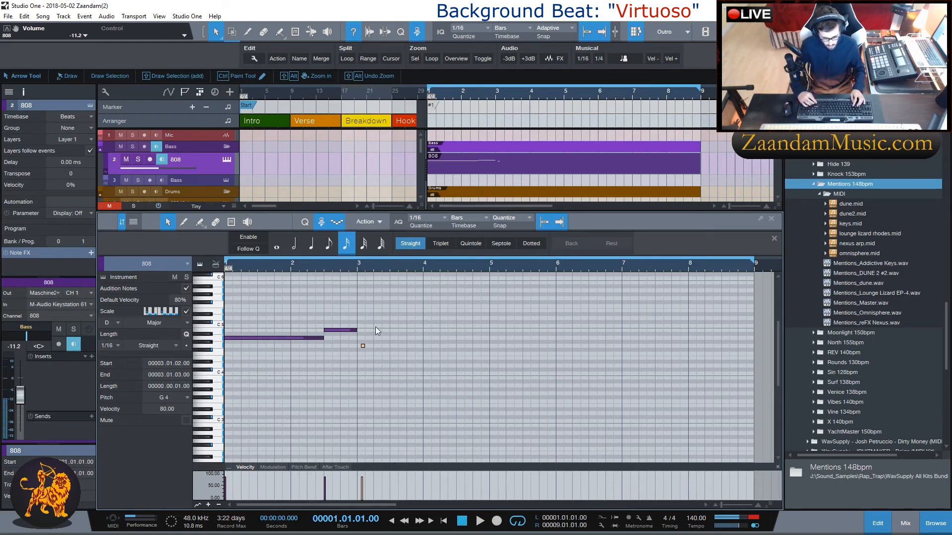
drag(375, 345, 424, 347)
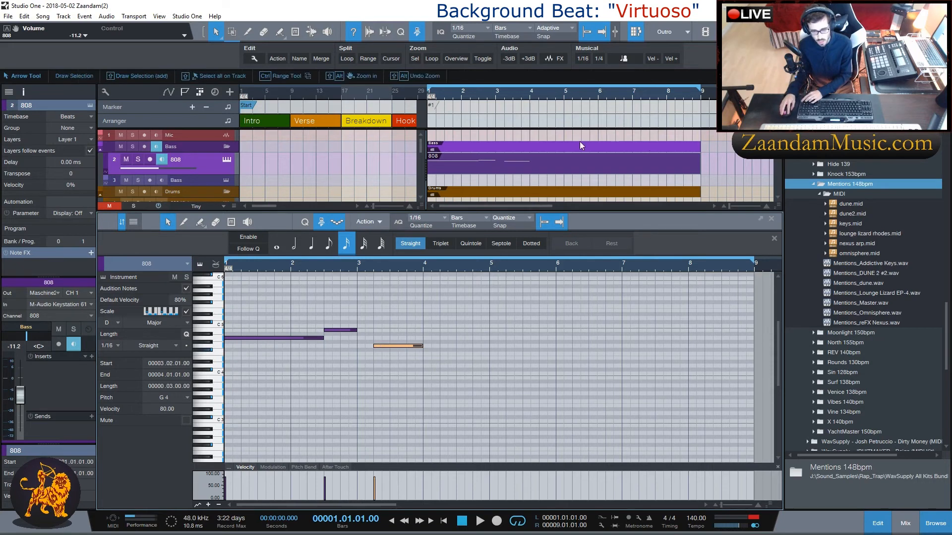
key(space)
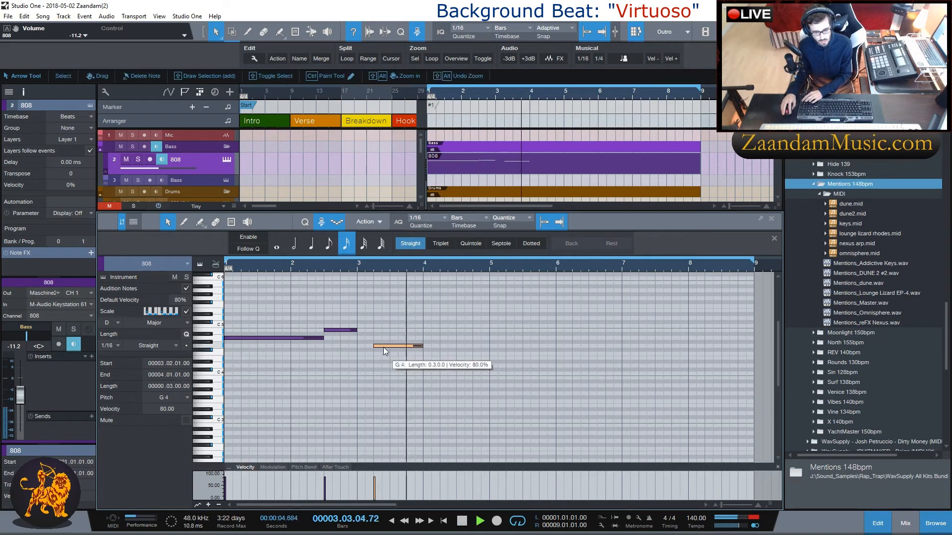
drag(384, 344, 334, 329)
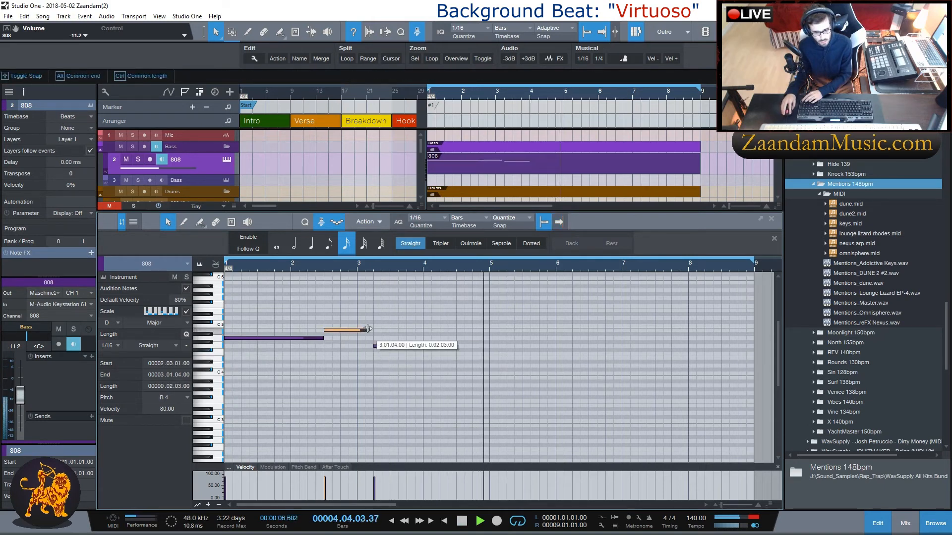
key(space)
Step: Add a three-beat B4 note at bar 5 beat 2 and extend the G4 note to two bars to meet it
double_click(505, 330)
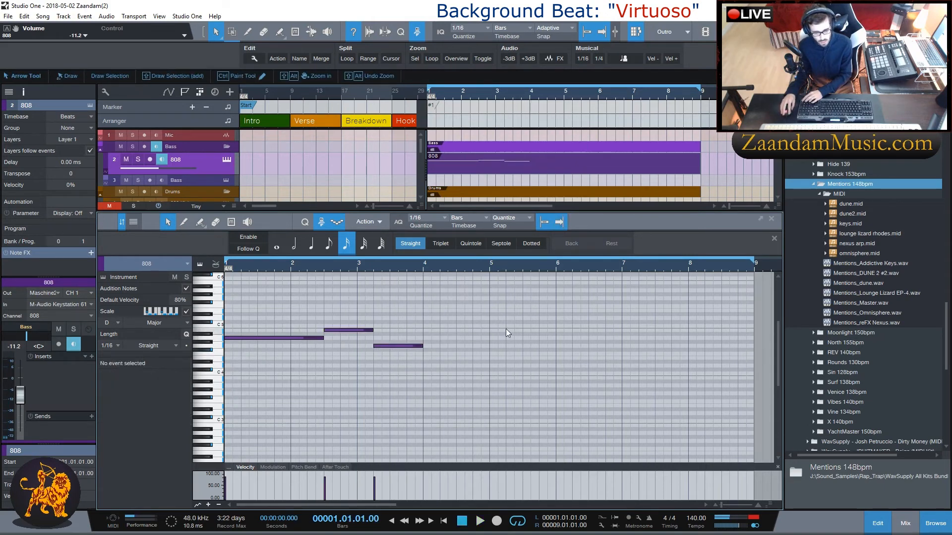
drag(523, 329, 556, 336)
drag(426, 341, 506, 357)
key(space)
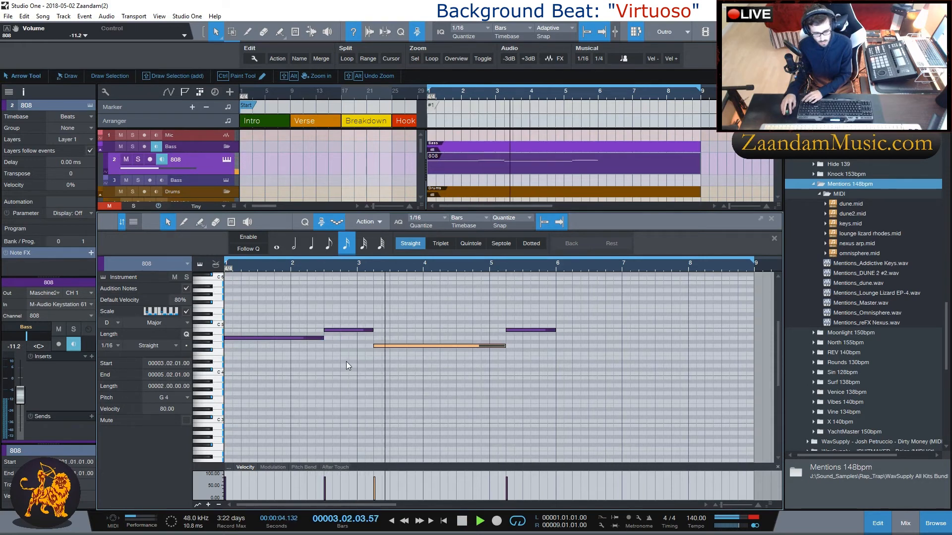
Step: Trim the first B4 note to end at bar 3, and move the G4 note to bar 3 and the last B4 note to bar 5
mouse_move(375, 331)
mouse_down()
mouse_move(356, 332)
mouse_move(385, 346)
mouse_up()
key(space)
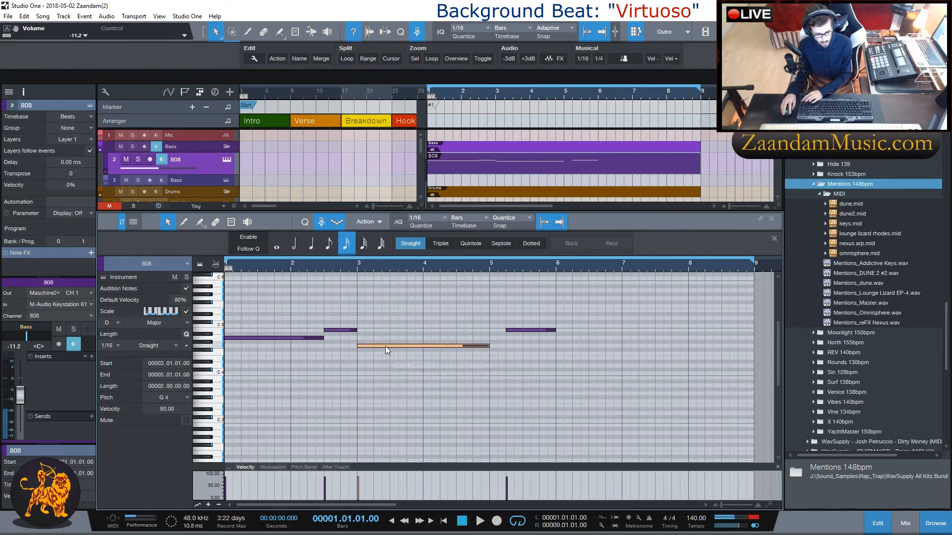
key(space)
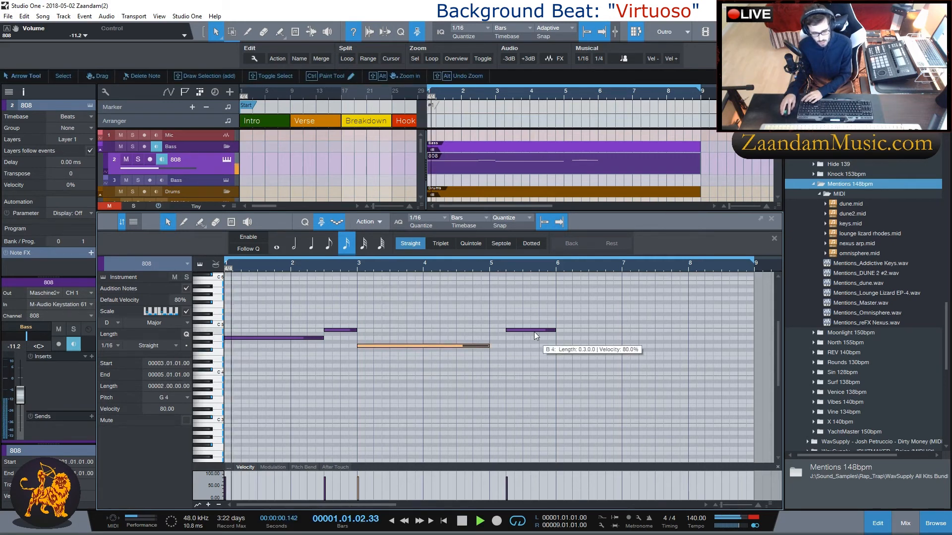
drag(511, 329, 490, 334)
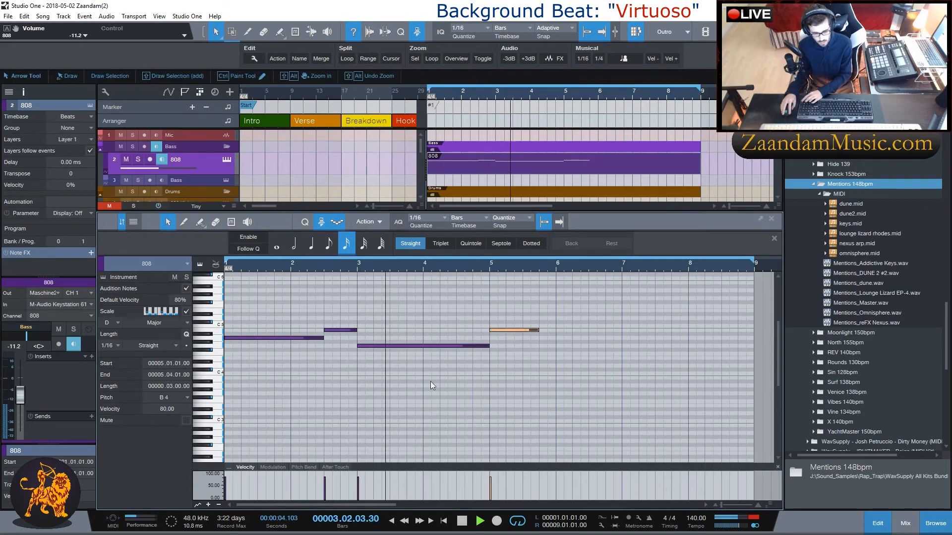
key(space)
Step: Change the note at bar 3 to a one-beat A4 and follow it with a G4 note lasting until bar 5
drag(373, 346, 380, 338)
drag(488, 338, 374, 342)
key(d)
key(Down)
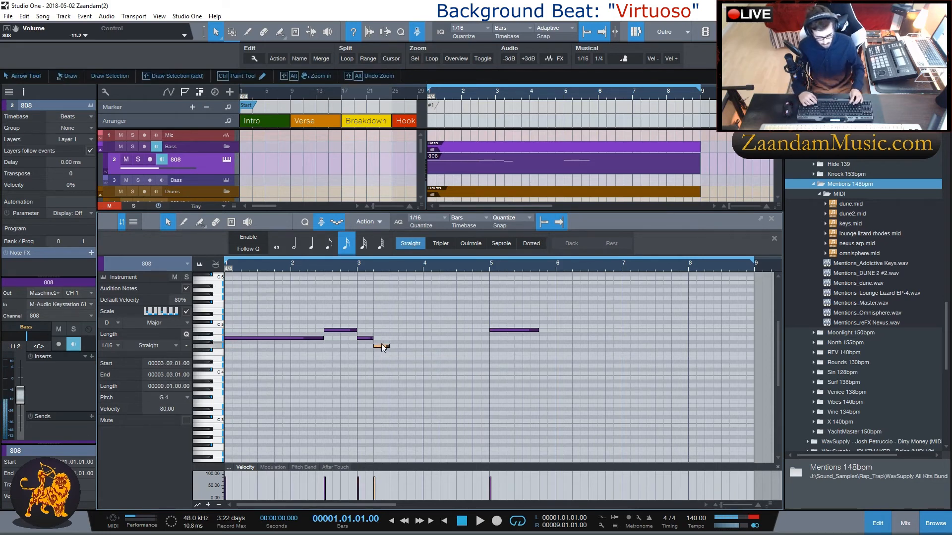
drag(388, 346, 489, 346)
key(space)
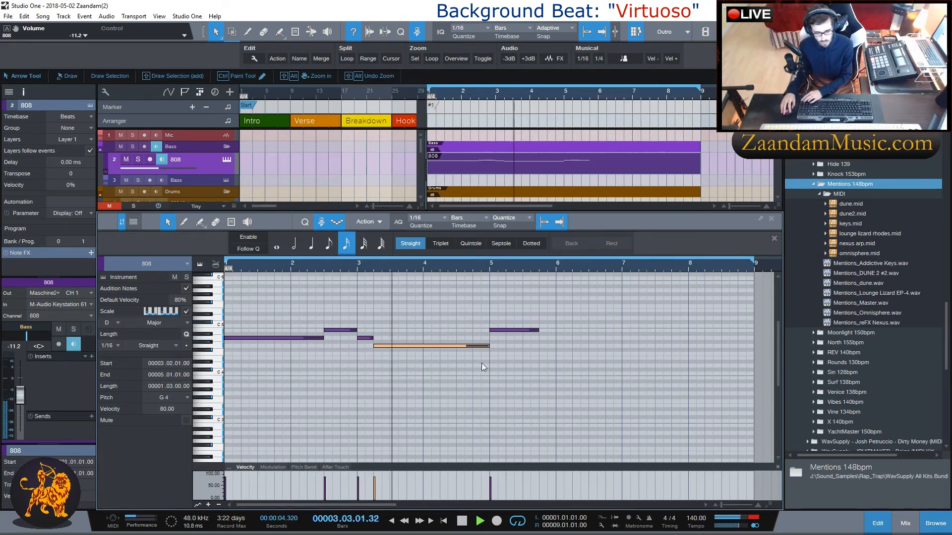
Step: Start the long G4 note at bar 3 beat 3, still ending at bar 5, and extend the preceding A4 to two beats
key(space)
drag(388, 347, 405, 350)
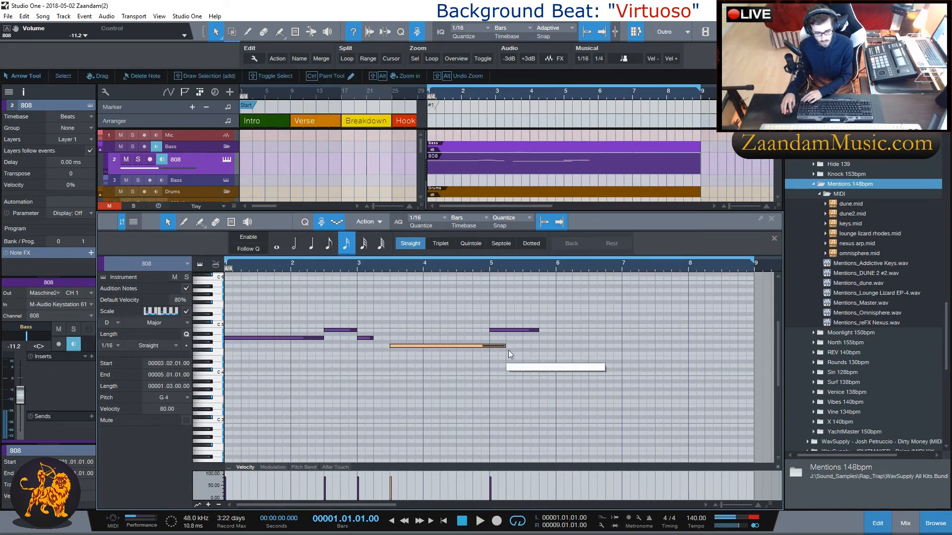
drag(501, 345, 489, 346)
drag(373, 337, 389, 337)
key(space)
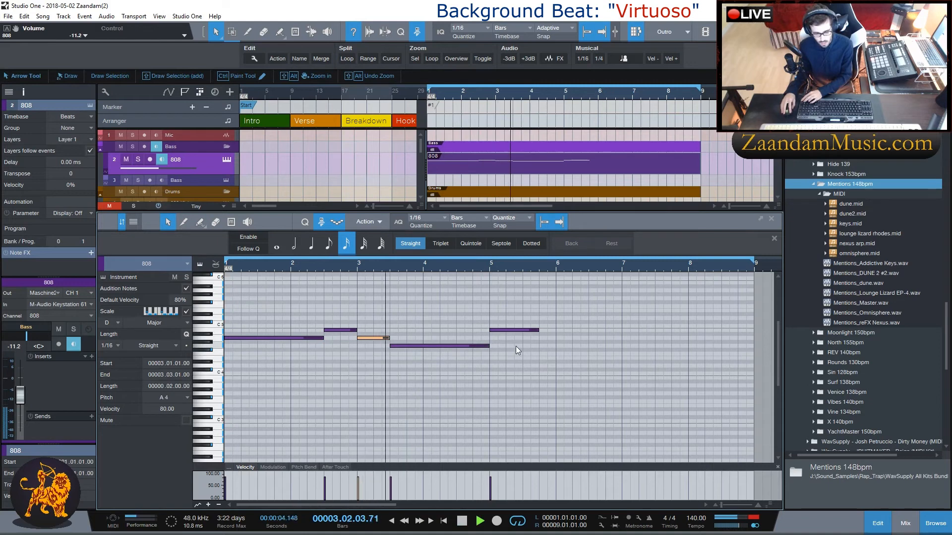
Step: Shorten the long G4 note to one bar and fill the gap up to bar 5 with one-beat A4 and B4 notes
click(487, 346)
drag(488, 346, 456, 346)
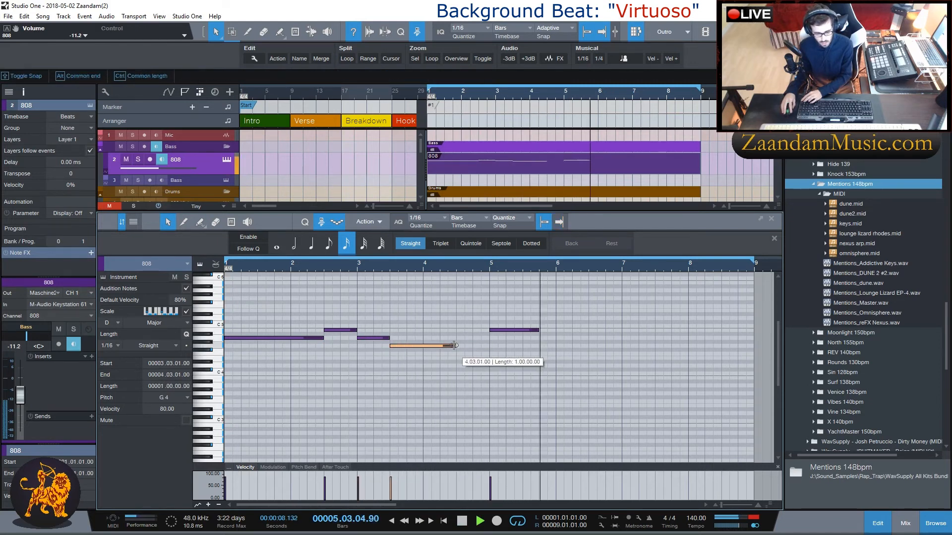
key(d)
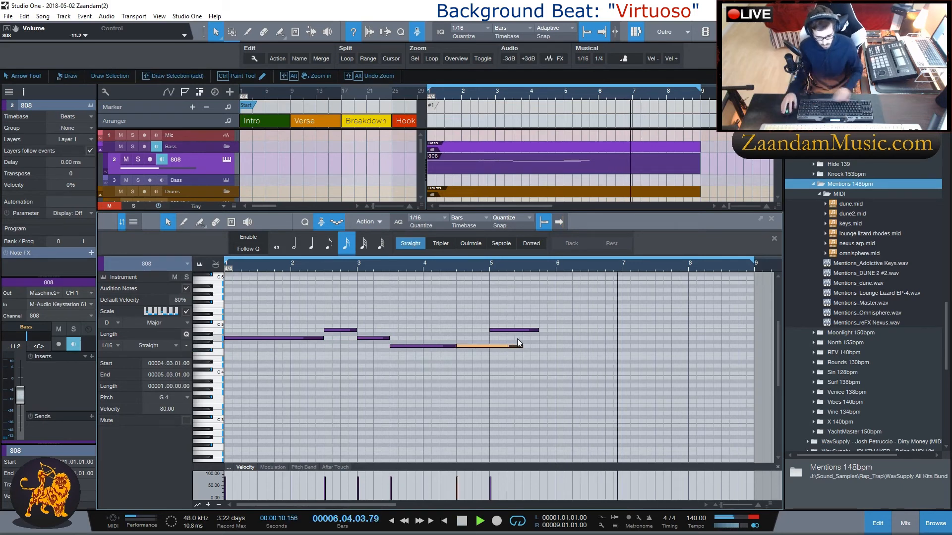
drag(518, 345, 472, 350)
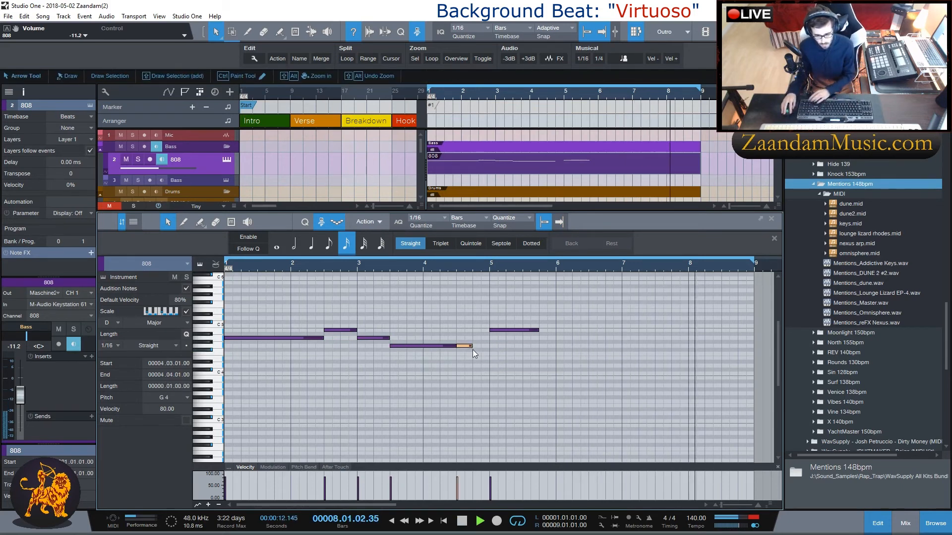
key(Up)
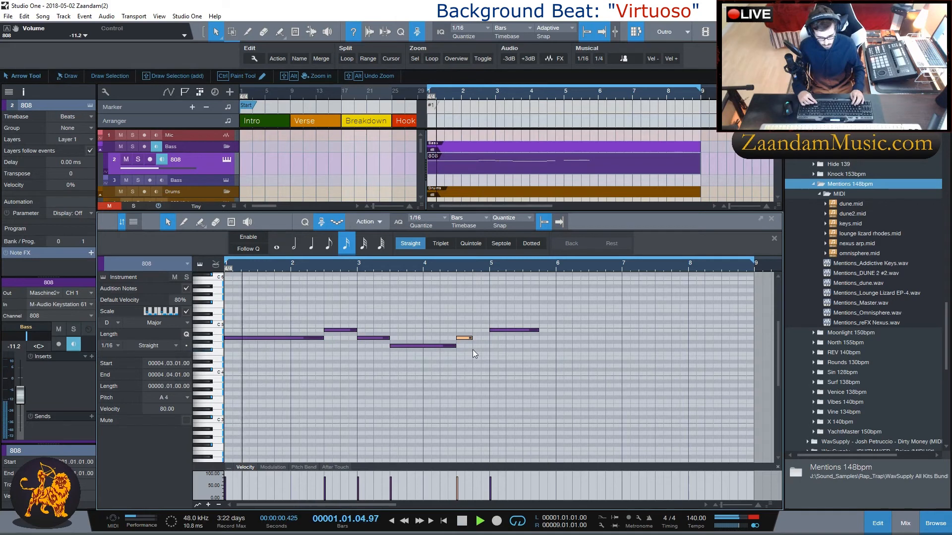
key(d)
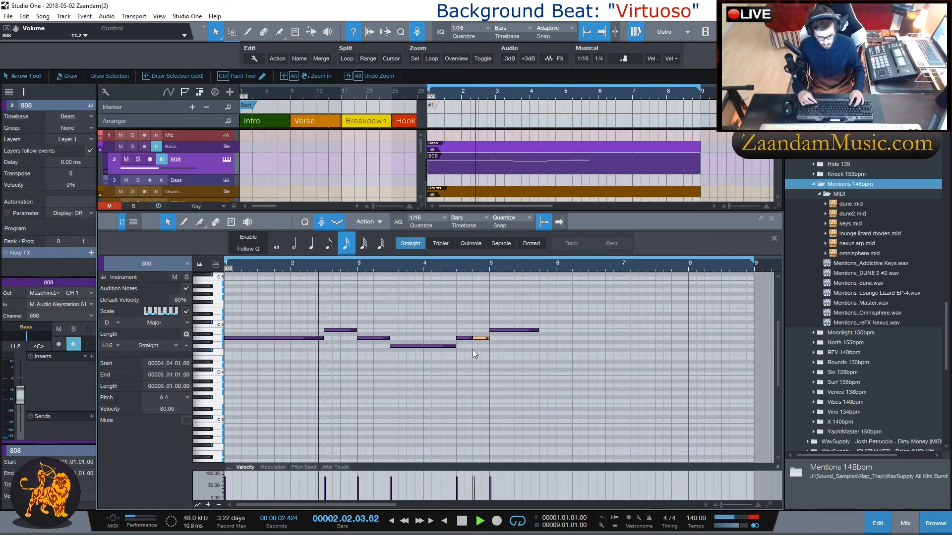
key(Up)
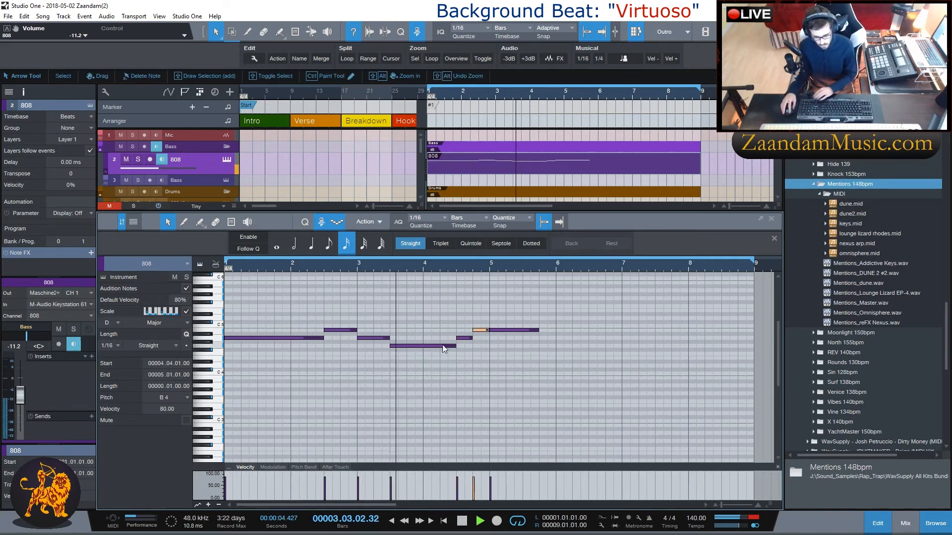
Step: Shorten the last B4 note to two beats and add a two-beat G4 note from bar 5 beat 3
click(185, 289)
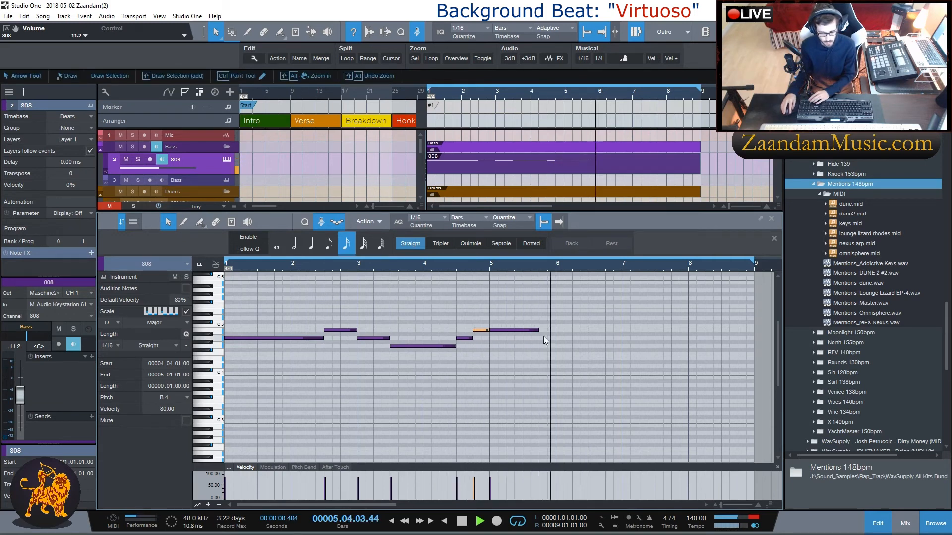
drag(537, 330, 524, 337)
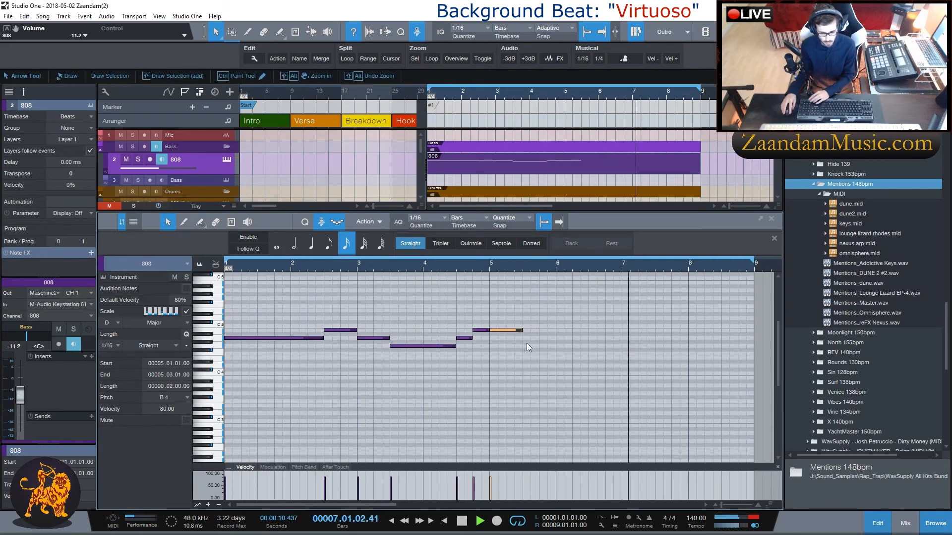
click(522, 347)
drag(524, 345, 556, 346)
key(space)
key(space)
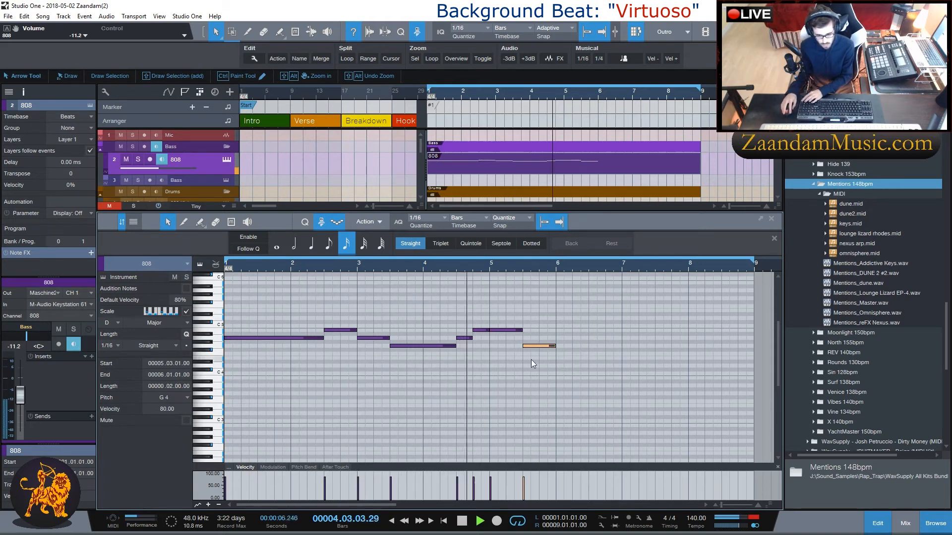
Step: Try a lower pitch for the G4 note at bar 5 beat 3 and listen to the bassline around it
key(space)
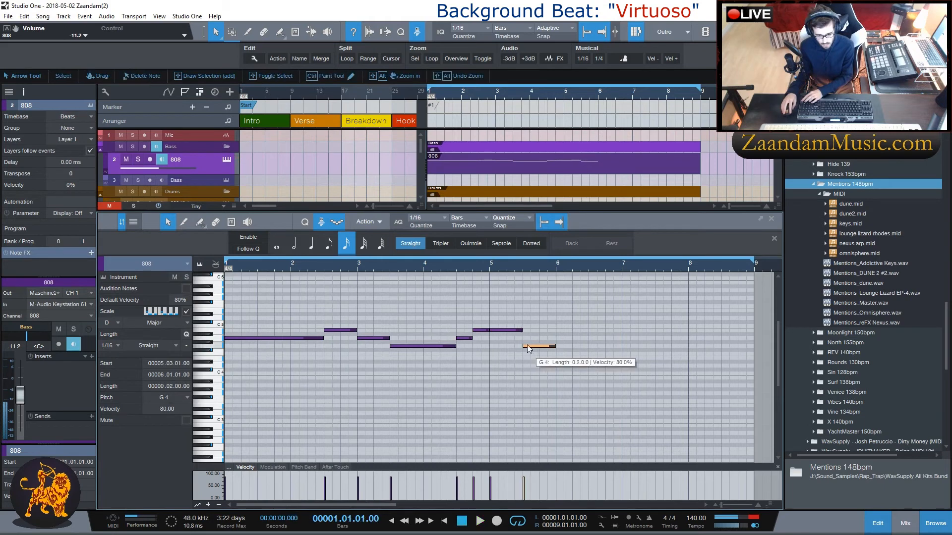
mouse_move(532, 347)
mouse_down()
mouse_move(535, 339)
mouse_move(533, 354)
mouse_up()
double_click(548, 350)
mouse_move(531, 350)
mouse_down()
mouse_move(558, 358)
mouse_move(535, 348)
mouse_up()
double_click(495, 269)
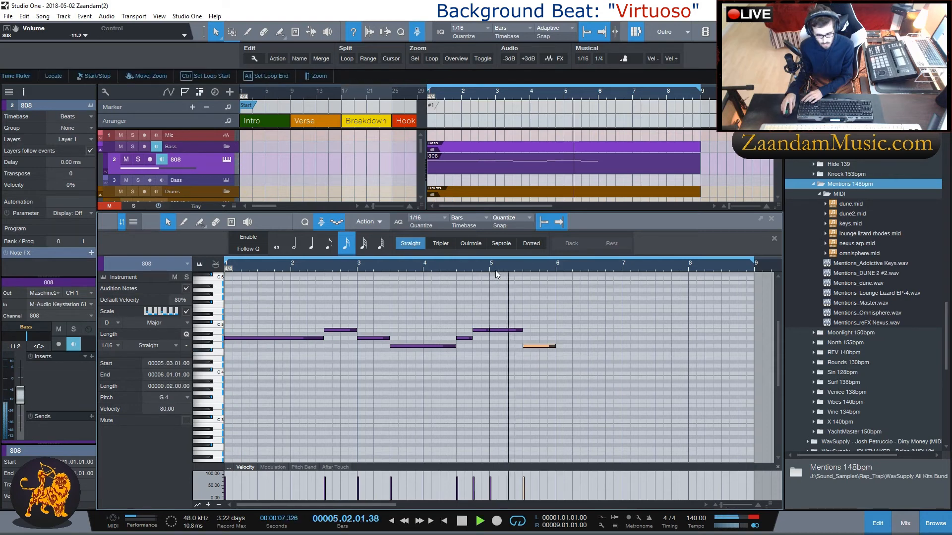
key(KP_0)
key(KP_0)
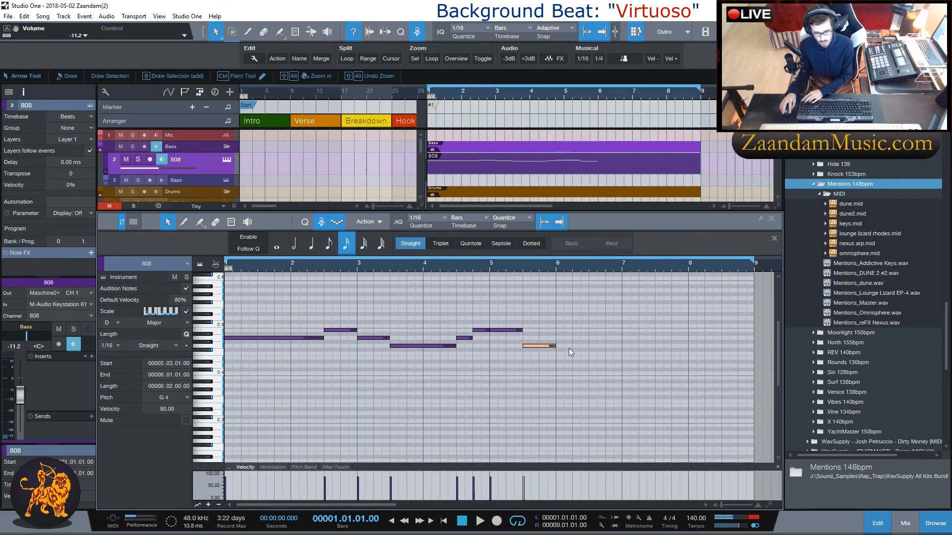
key(space)
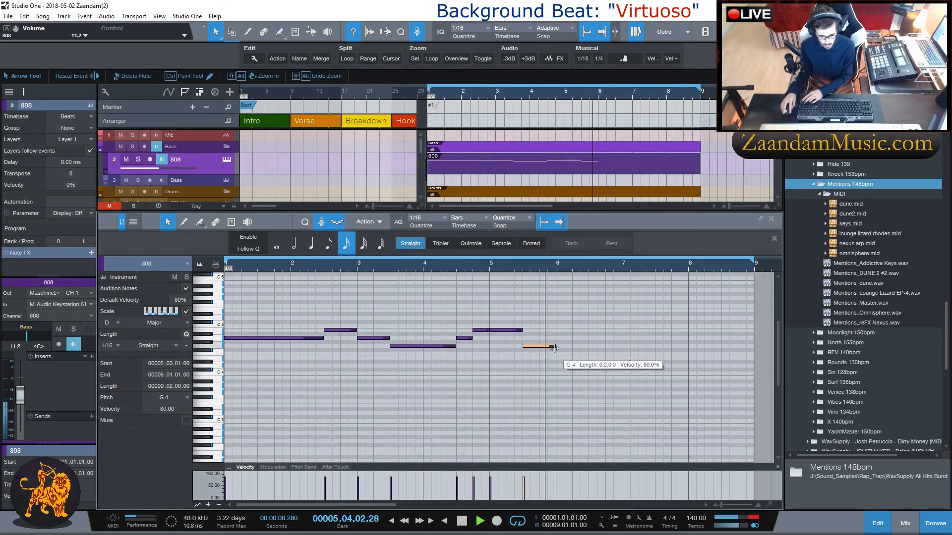
Step: Lower the note at bar 5 beat 3 to E4 and play the bassline from bar 5
drag(535, 345, 535, 357)
key(space)
double_click(492, 266)
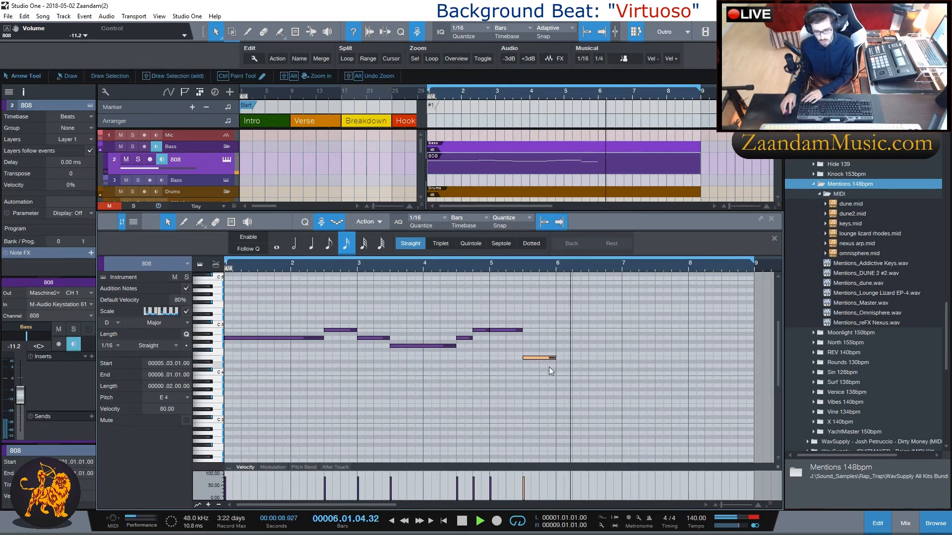
key(space)
Step: Duplicate the notes between bar 2 beat 3 and bar 5 beat 3, placing the copies from bar 6 beat 3
drag(336, 312, 516, 365)
key(d)
drag(541, 336, 609, 334)
Step: Delete the copied B4 note beyond bar 9 and trim the 808 event to end at bar 9
click(768, 330)
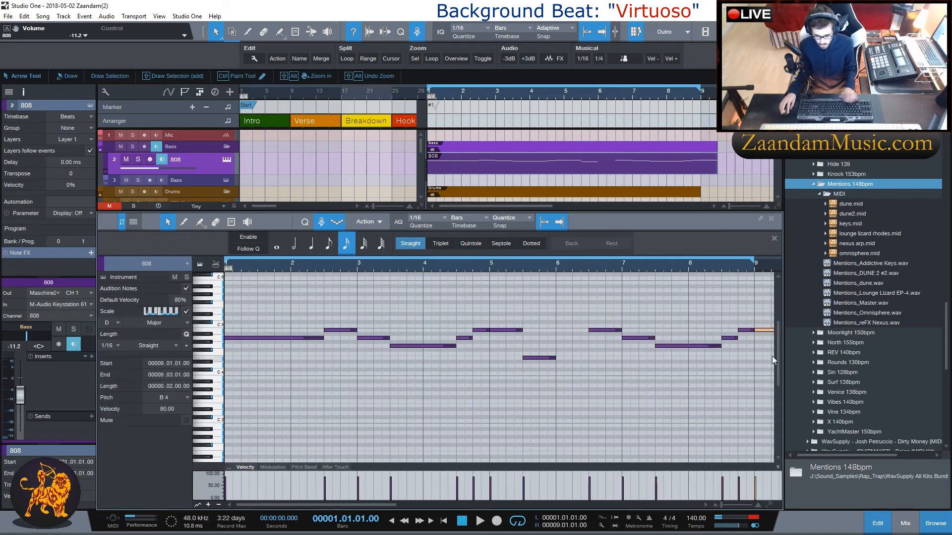
key(Delete)
scroll(711, 267, down, 3)
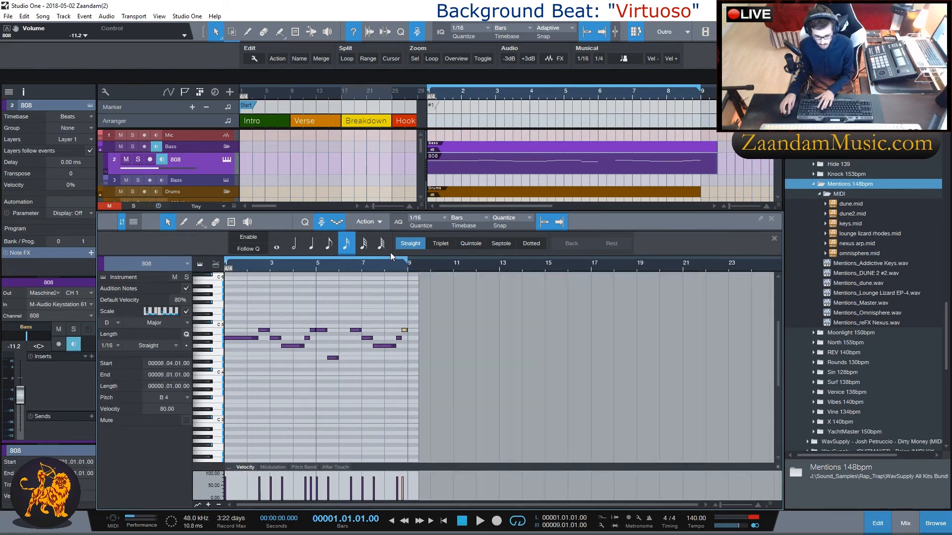
scroll(349, 264, up, 3)
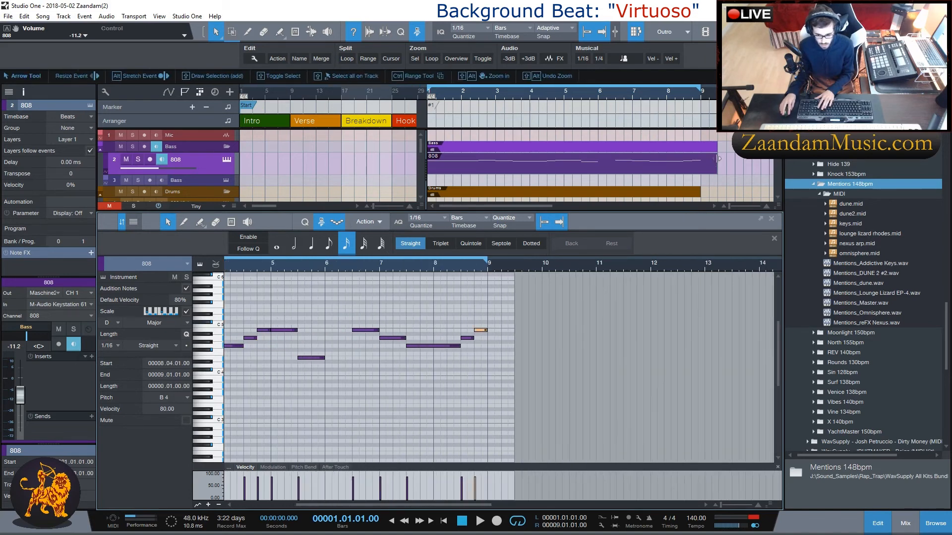
drag(716, 158, 699, 159)
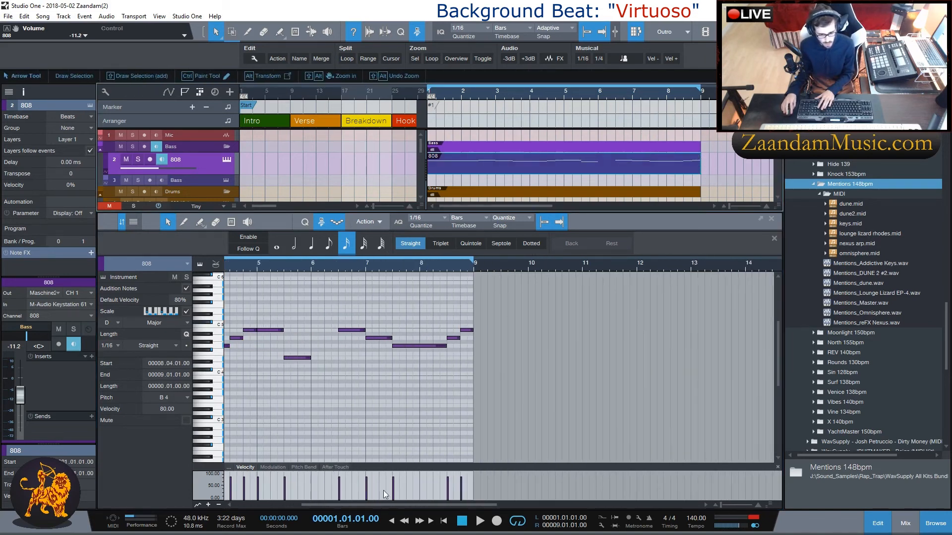
Step: Transpose all 808 notes down two octaves and play the bassline
drag(367, 503, 227, 501)
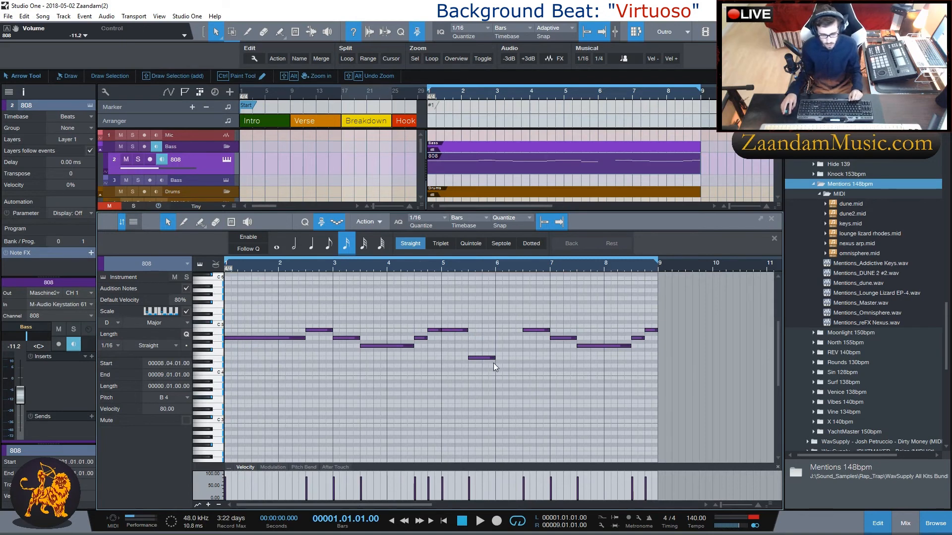
drag(247, 296, 697, 406)
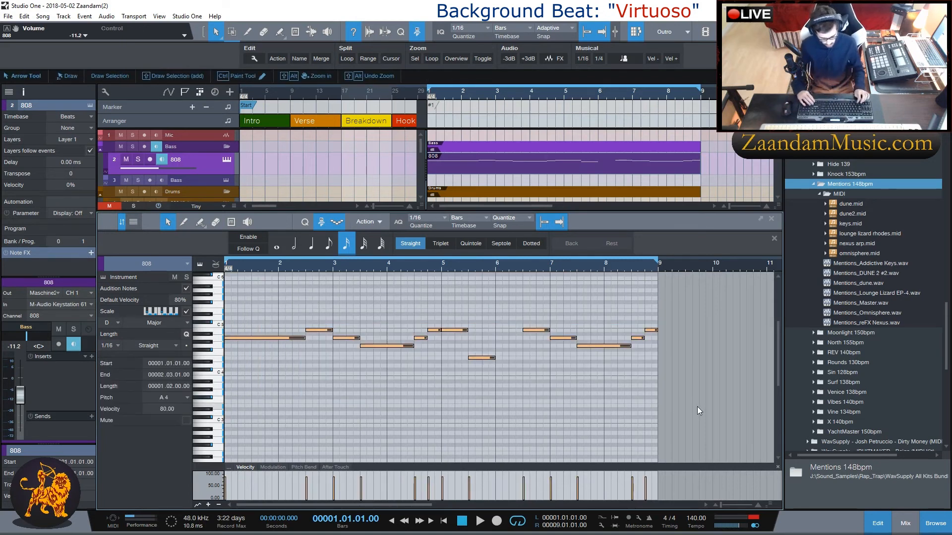
key(shift+Down)
key(shift+Down)
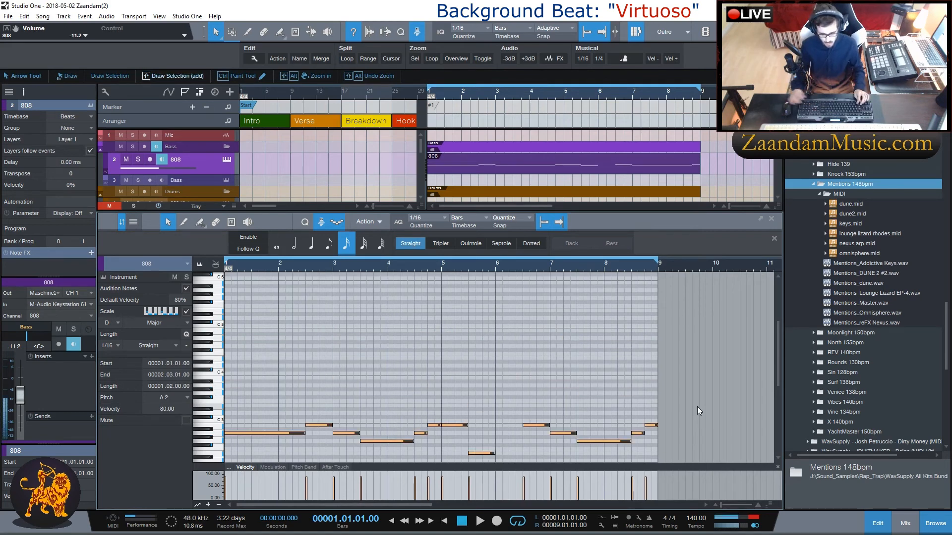
scroll(380, 348, down, 3)
key(space)
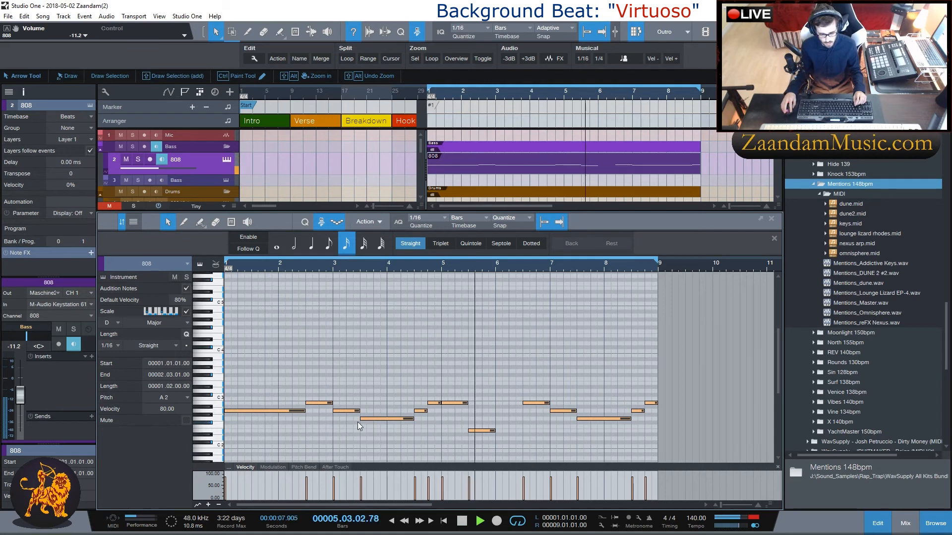
Step: Raise the note at bar 5 beat 3 to F#2 while the beat plays
click(493, 431)
key(Up)
key(Up)
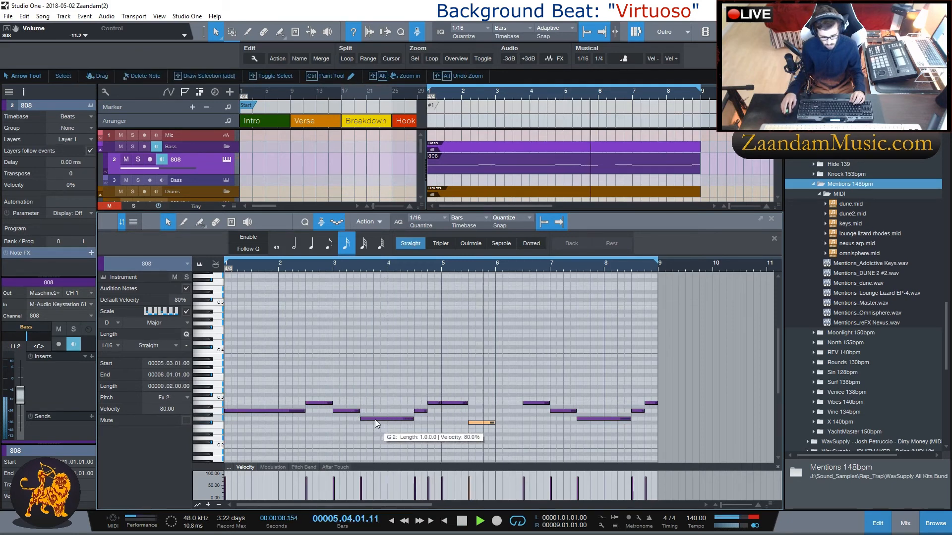
mouse_move(483, 422)
mouse_down()
mouse_move(483, 432)
mouse_move(479, 425)
mouse_up()
key(space)
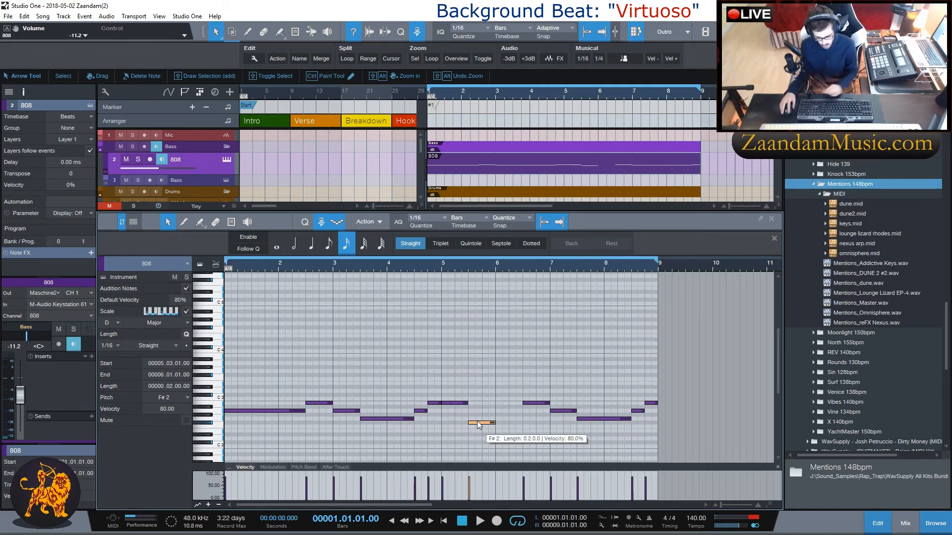
Step: Replace the F#2 note by extending the B2 note at bar 5 to bar 6 beat 3, and lower the extended note to G2
drag(478, 424, 521, 406)
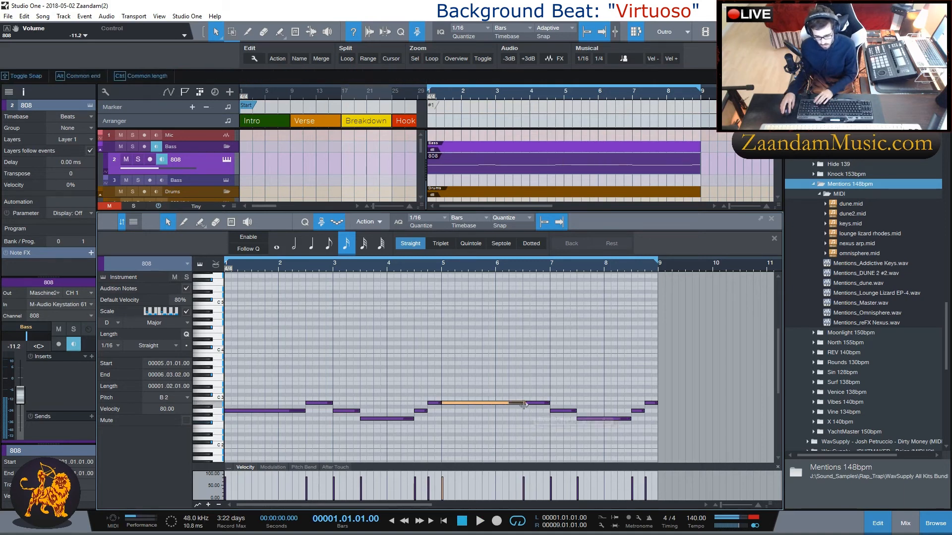
key(space)
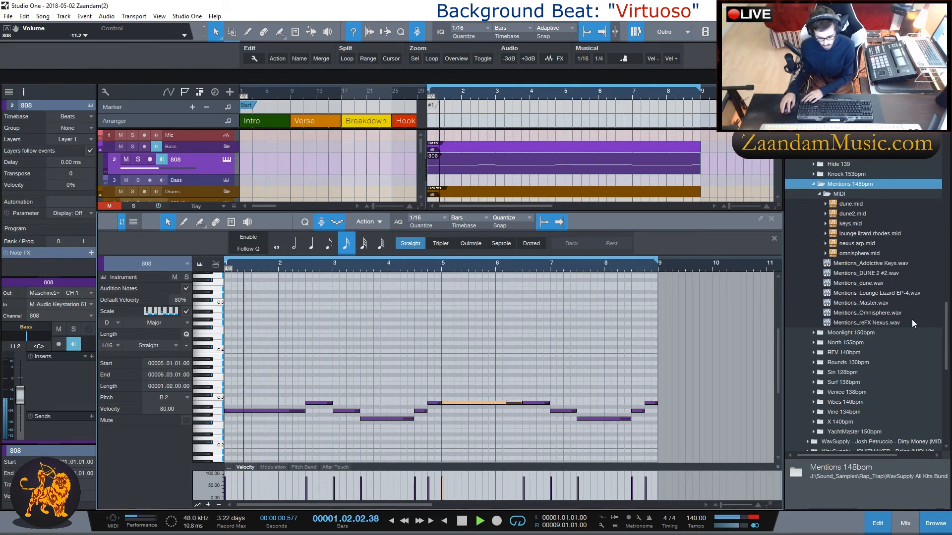
scroll(526, 177, down, 2)
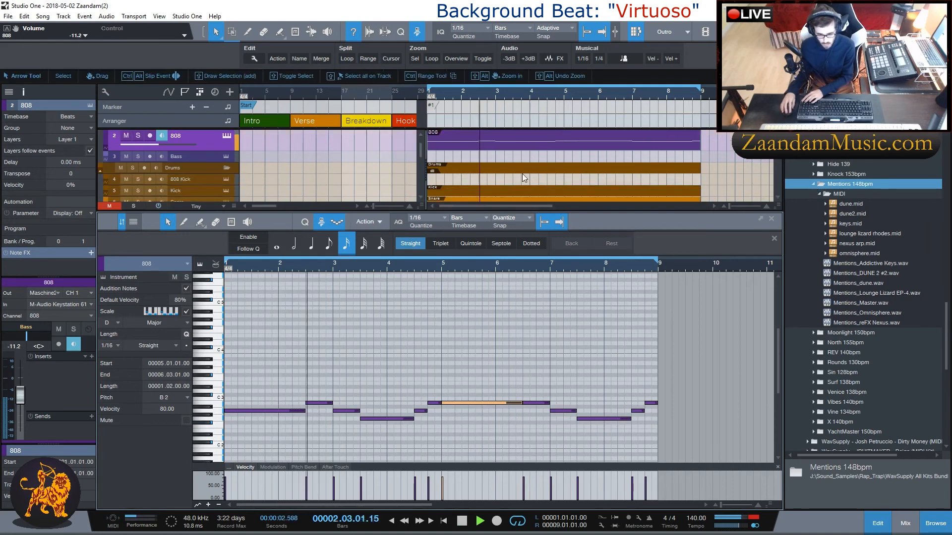
scroll(449, 174, down, 1)
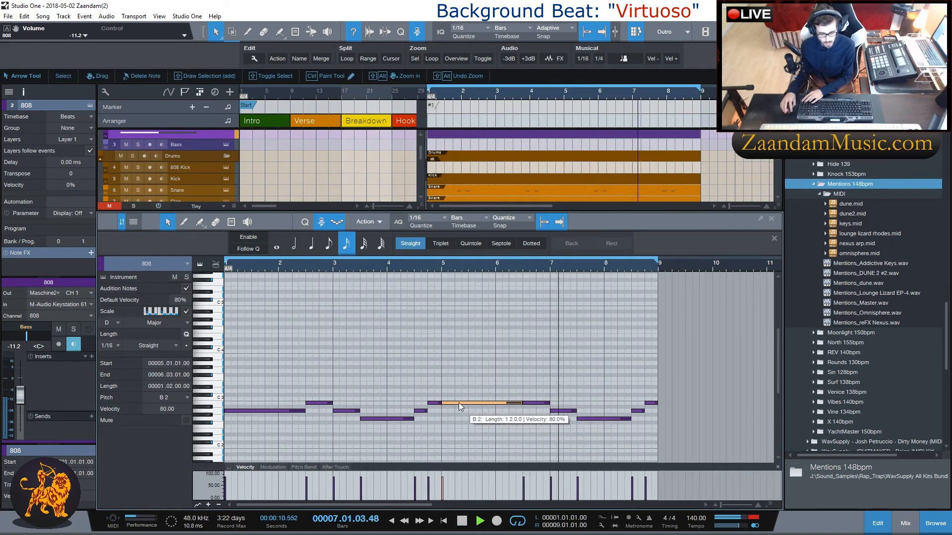
drag(457, 403, 459, 418)
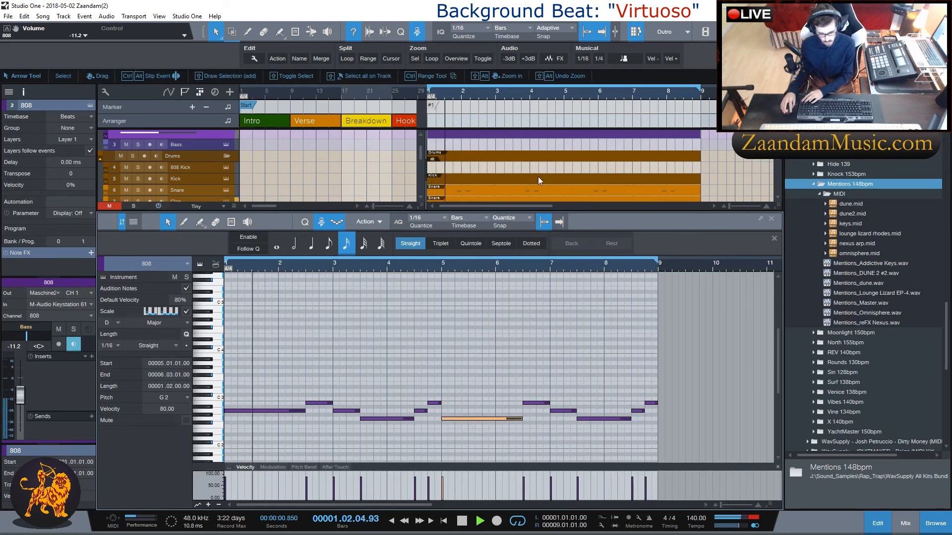
Step: Check the notes of the existing event on the Kick track and delete that event
scroll(481, 146, down, 2)
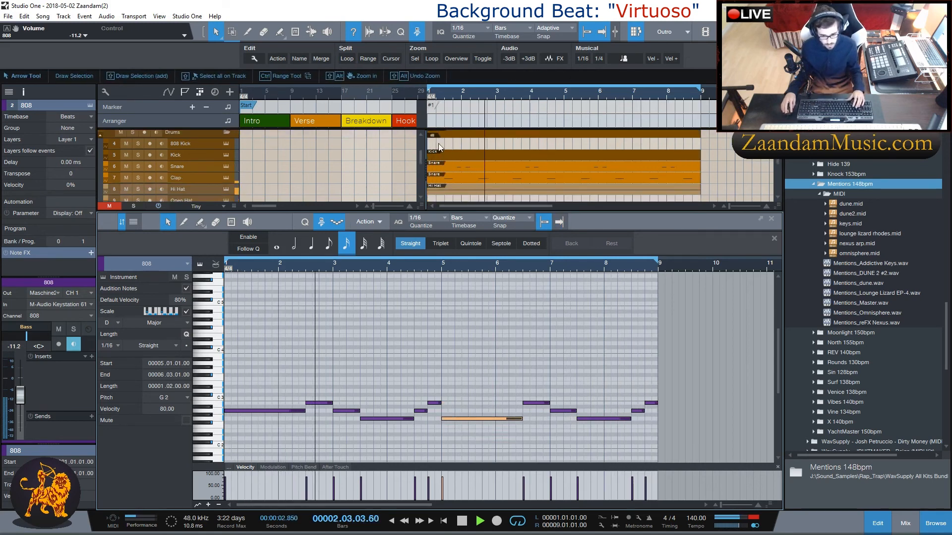
click(456, 165)
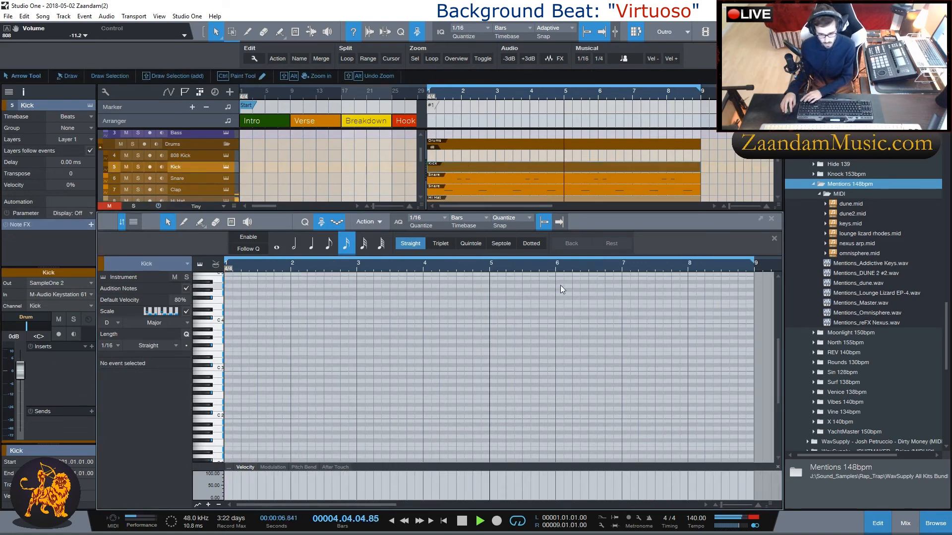
key(F2)
key(space)
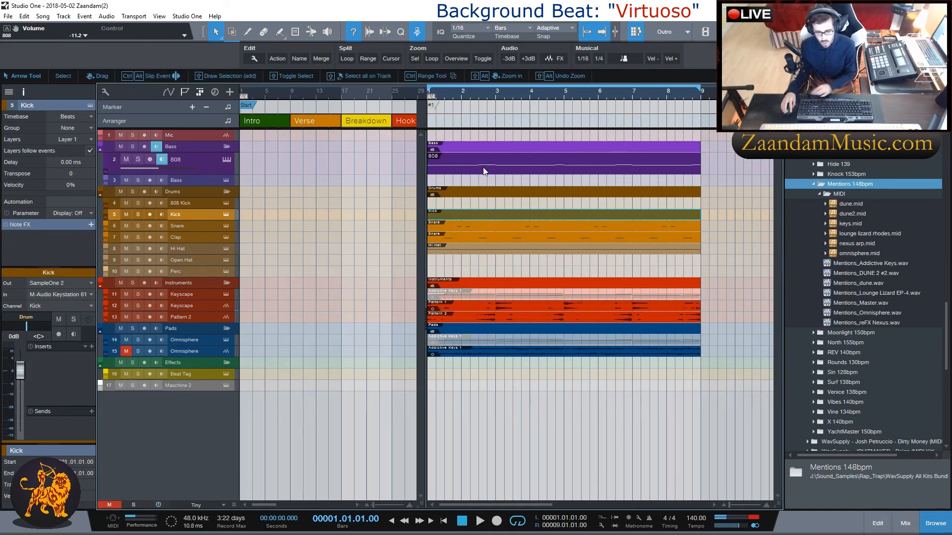
key(Delete)
Step: Copy the 808 event onto the Kick track at bar 1
click(457, 159)
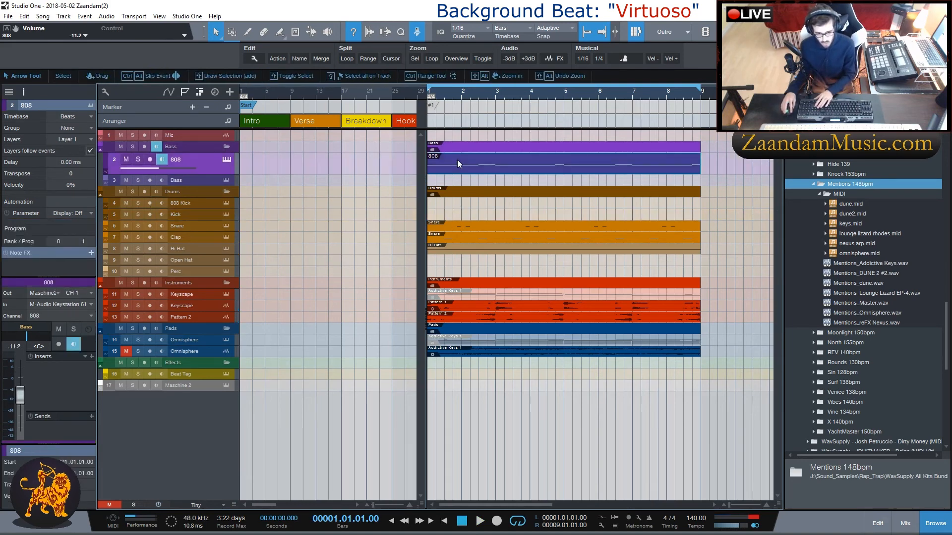
key(d)
drag(692, 207, 449, 219)
Step: Transpose all notes in the copied Kick event up three semitones so the first note is C3
double_click(533, 213)
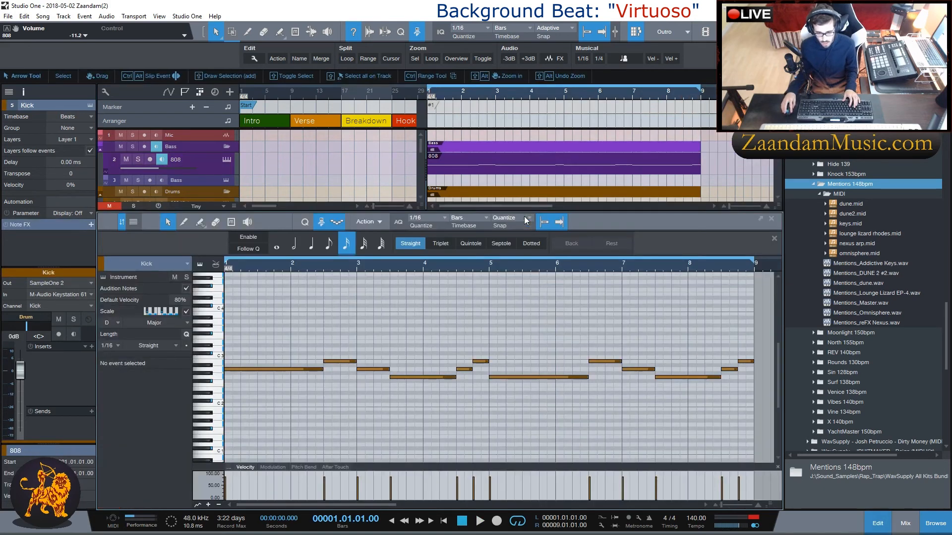
drag(273, 344, 747, 426)
key(Up)
key(Up)
key(Up)
key(Up)
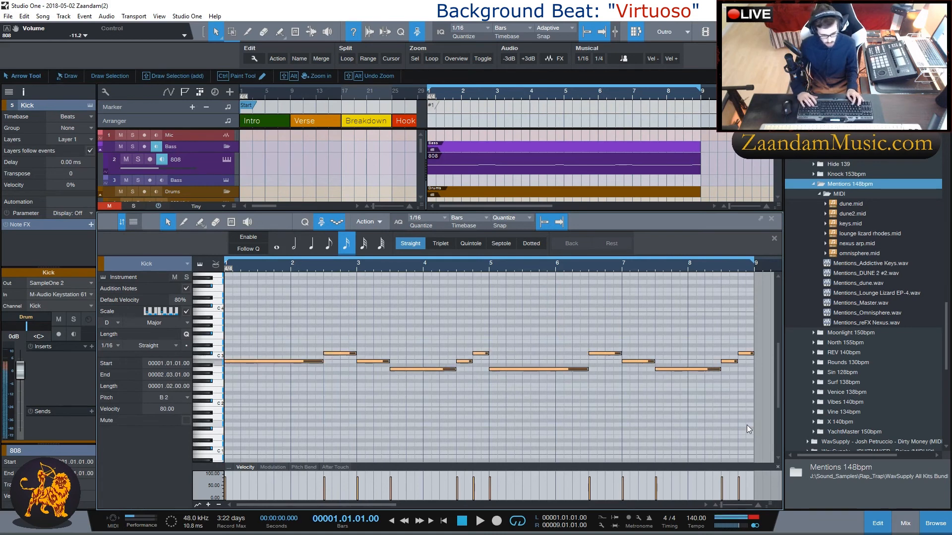
key(Down)
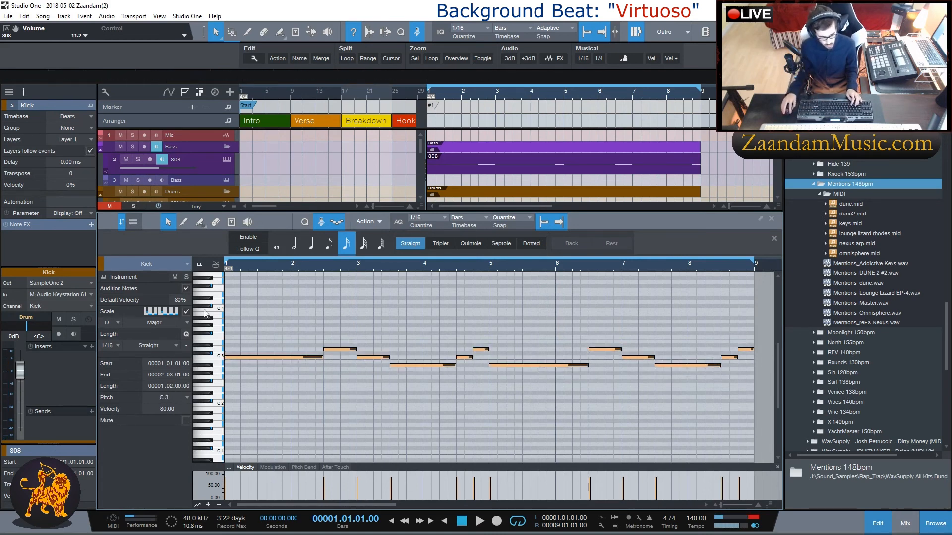
Step: Set the Kick channel's volume to -11.7 dB and play the beat to check the balance
scroll(168, 176, down, 3)
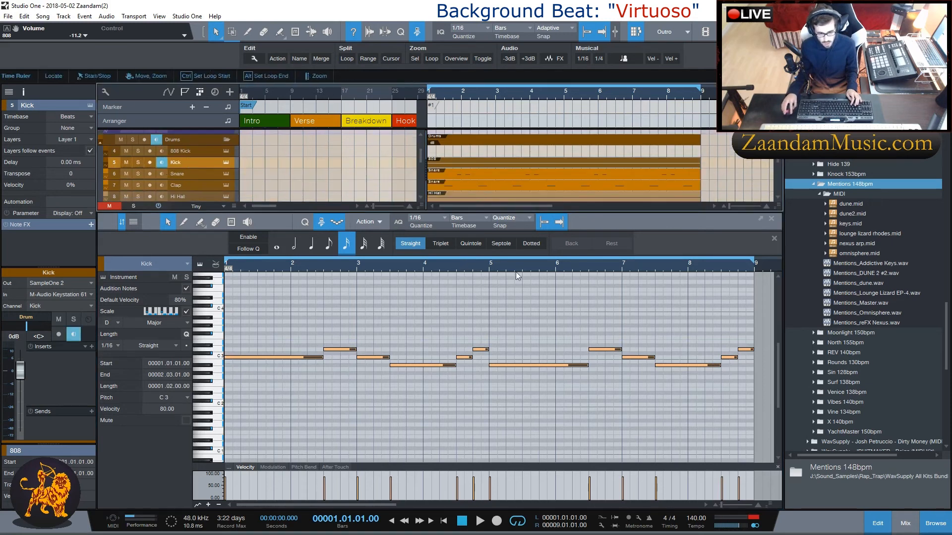
key(F3)
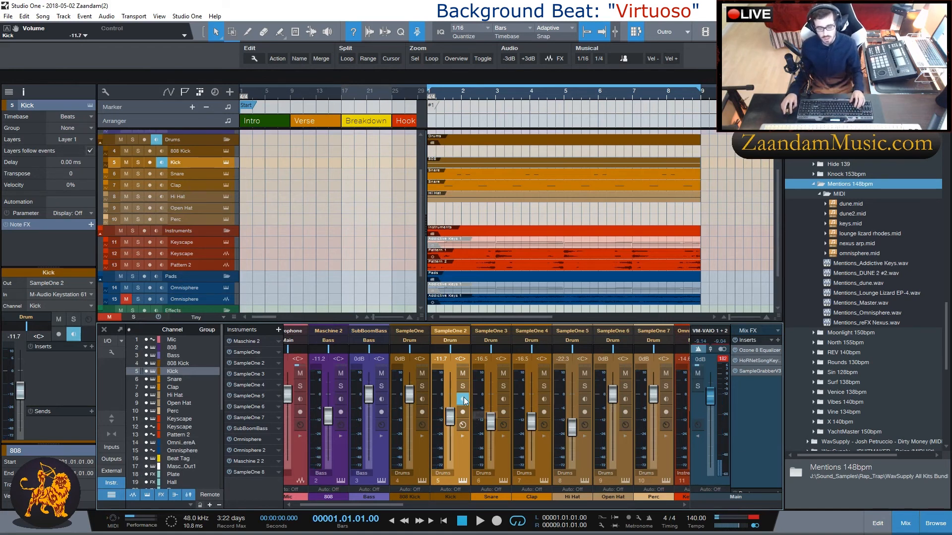
key(space)
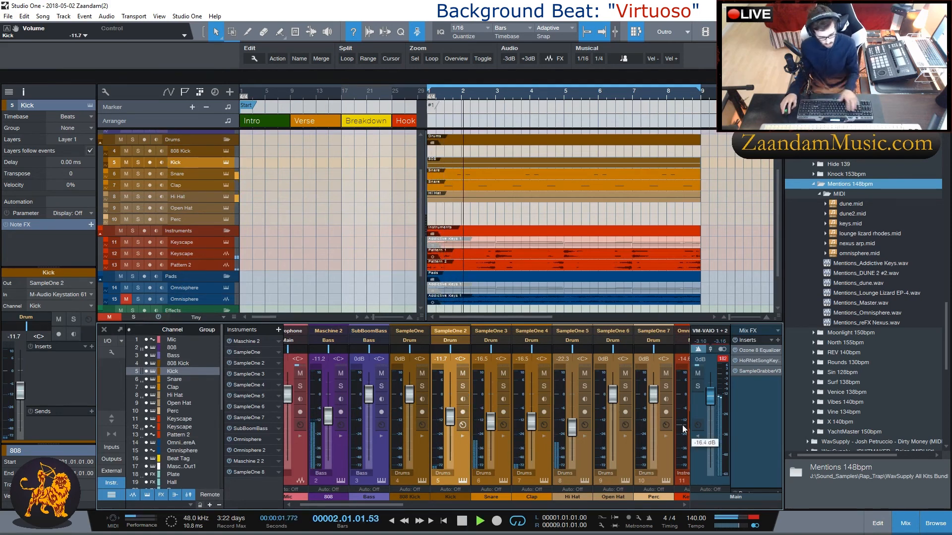
key(F2)
key(F2)
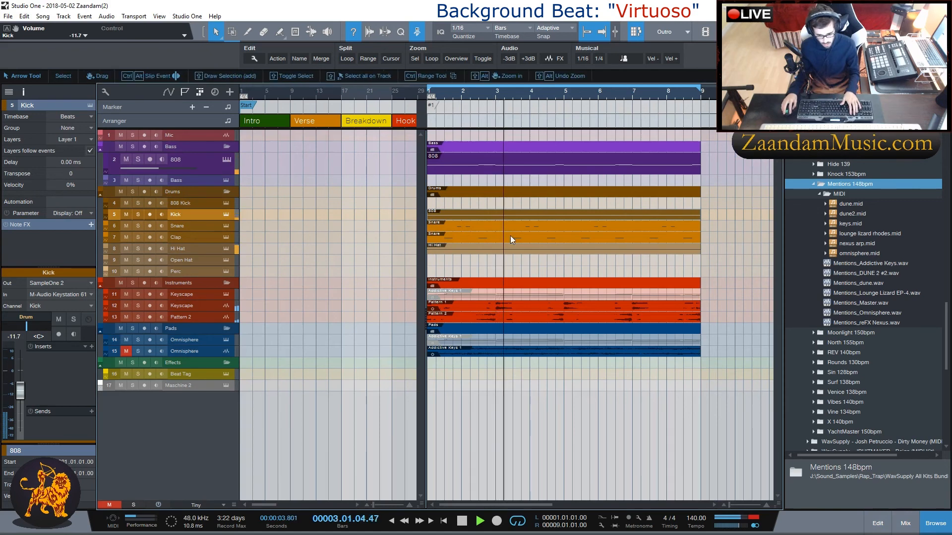
key(space)
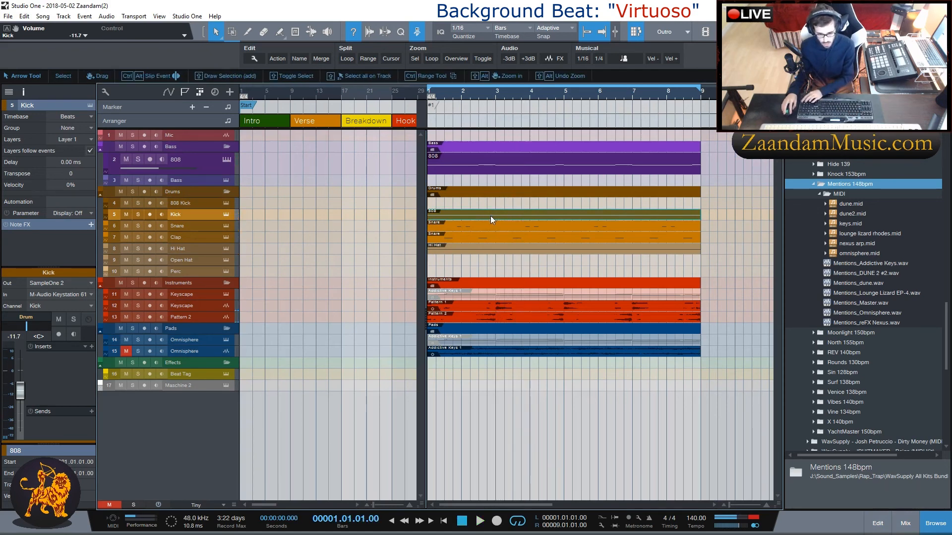
Step: Open the copied Kick event and move its off-pitch notes so every hit sits on C3, then play the beat
double_click(490, 217)
drag(340, 346, 754, 405)
key(Up)
key(Down)
drag(374, 382, 725, 417)
key(Up)
key(Up)
drag(343, 349, 745, 364)
key(Down)
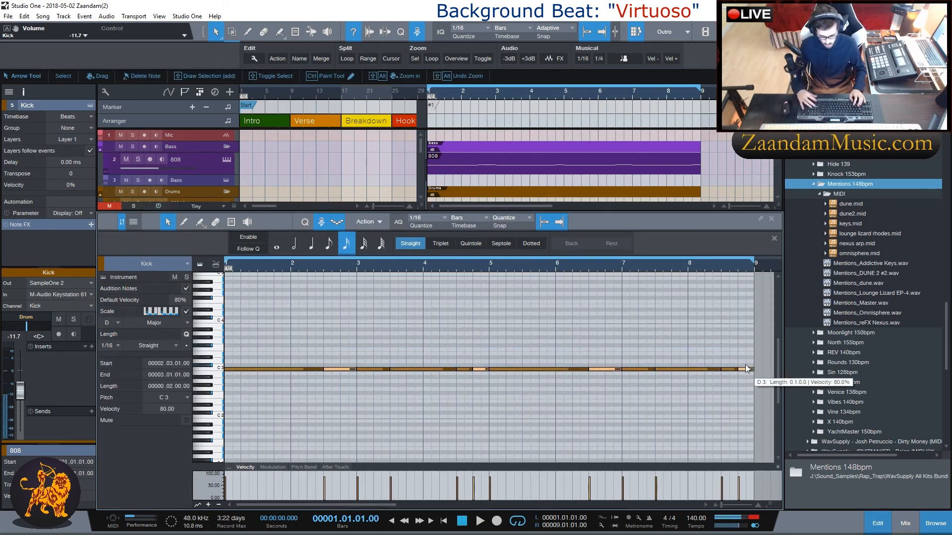
click(616, 372)
key(space)
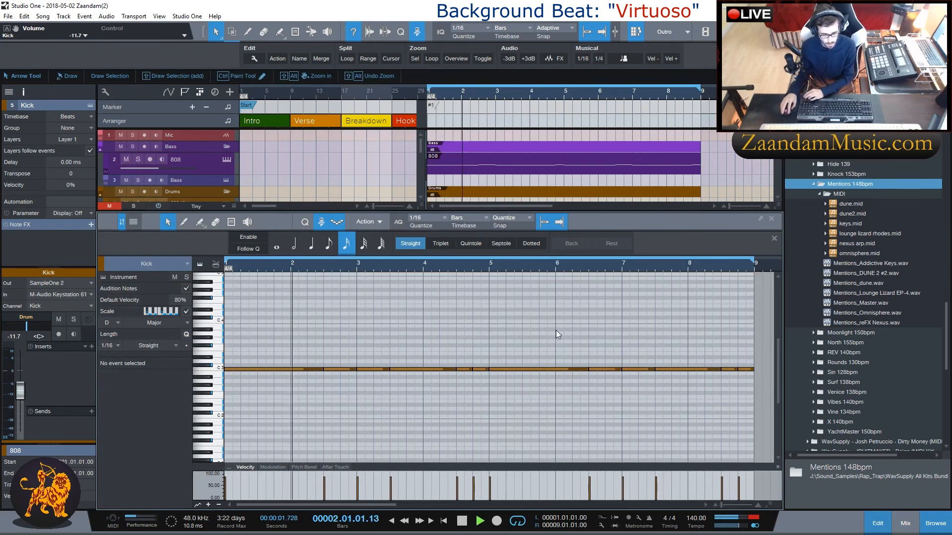
Step: Check the Kick channel in the mixer and reopen the Kick event's notes during playback
click(906, 524)
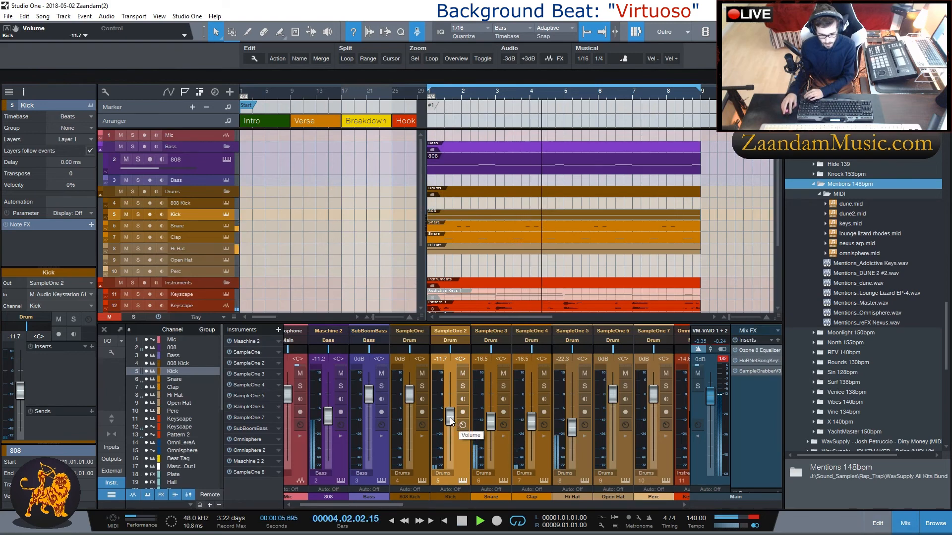
double_click(555, 215)
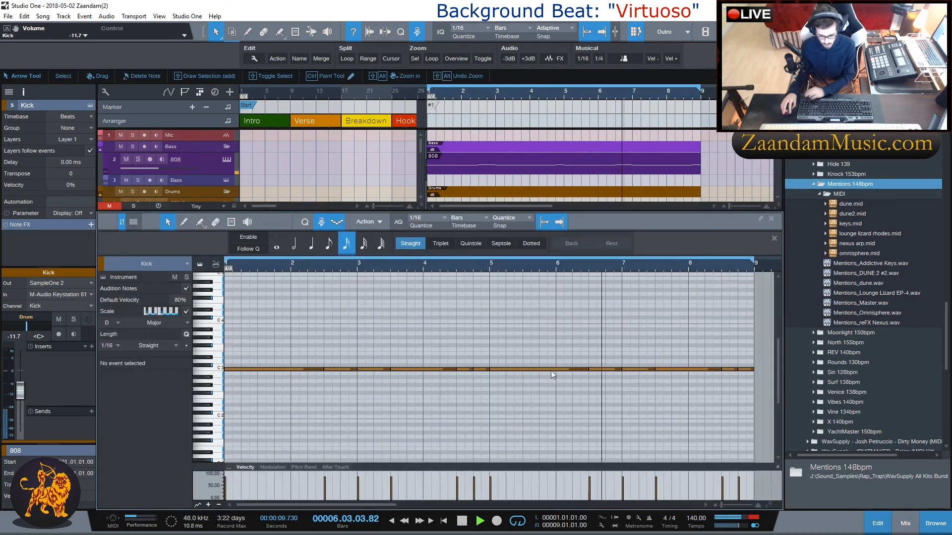
key(F3)
key(F3)
key(F2)
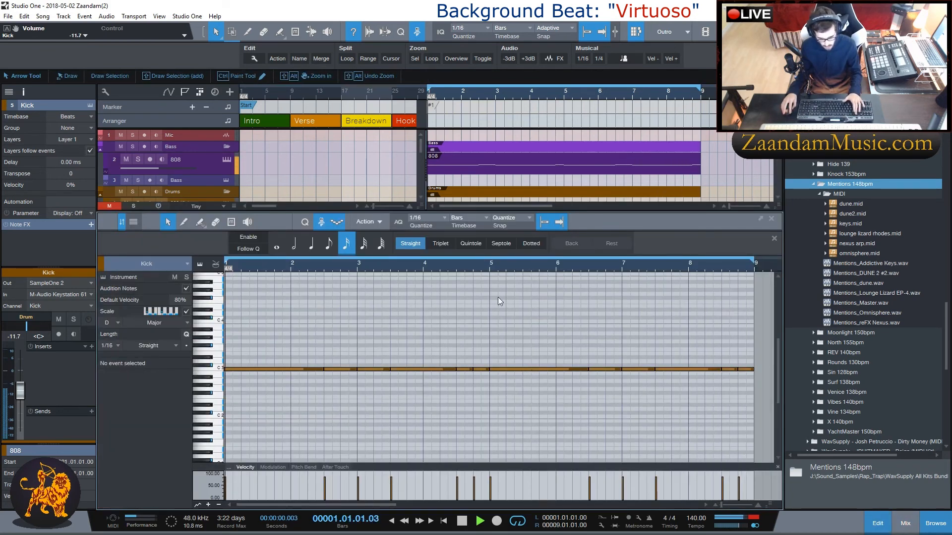
Step: Split the Kick notes on C3 to add hits just before bar 2 and at 2.1.1, 2.2.1, 2.4.3 and 5.4.3
click(195, 224)
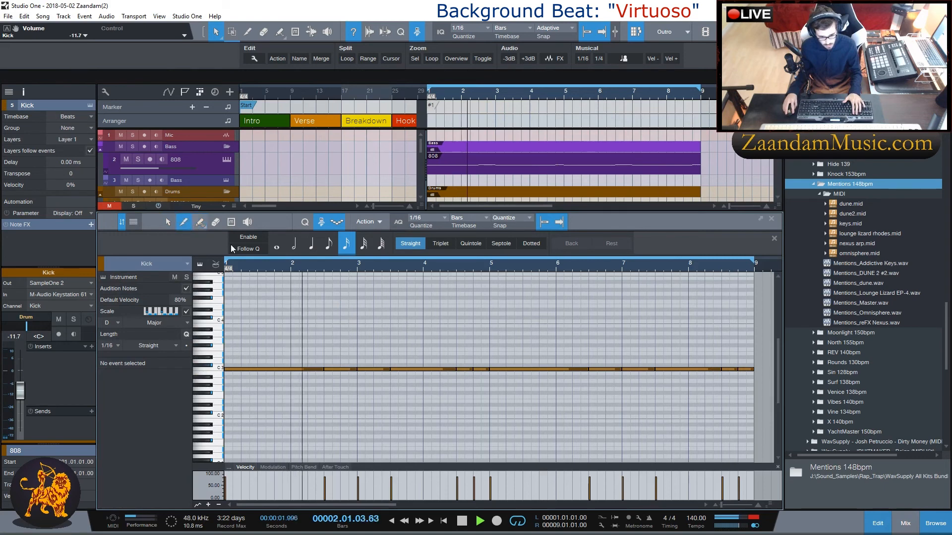
click(352, 369)
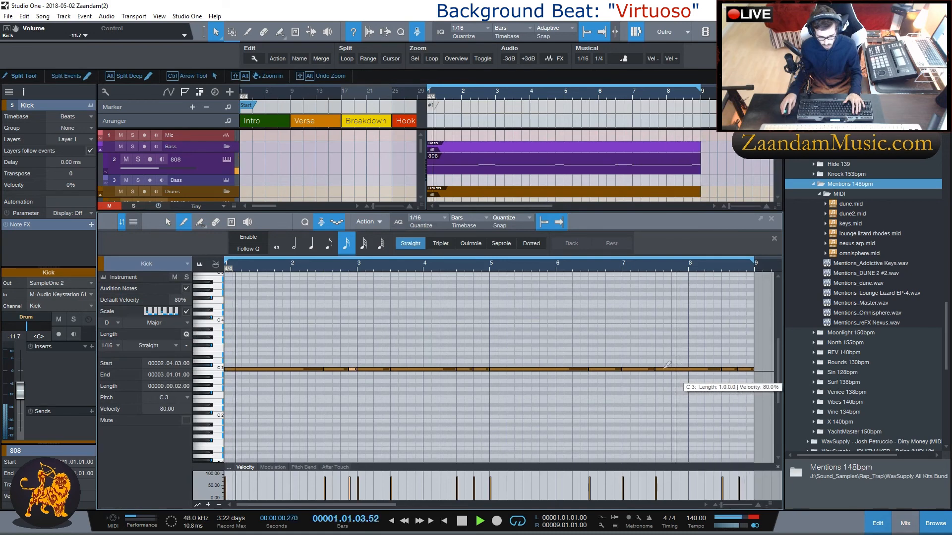
click(282, 368)
click(291, 368)
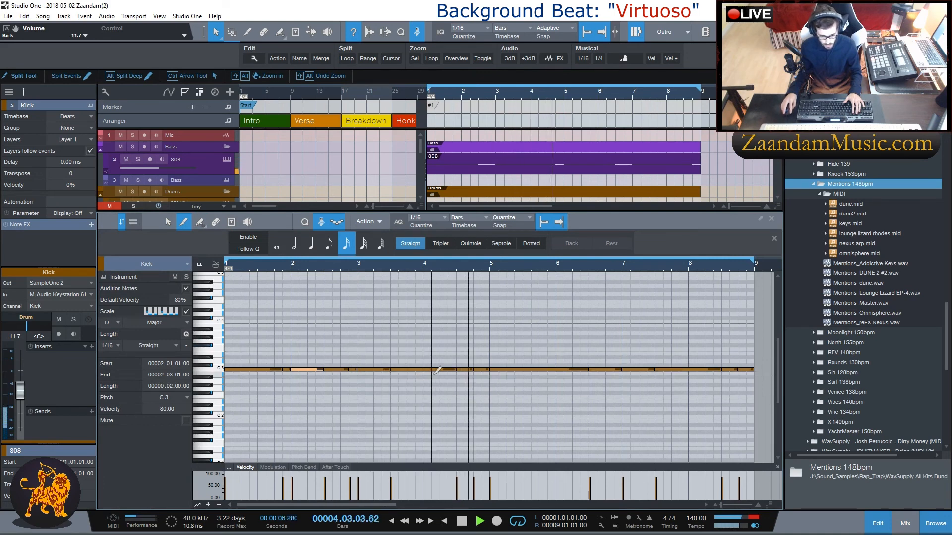
click(551, 369)
key(ctrl+z)
click(548, 369)
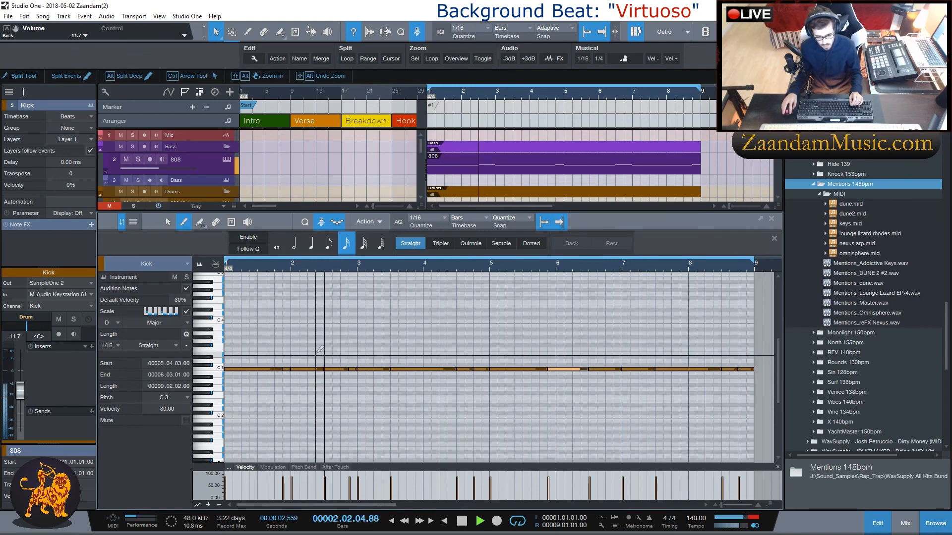
click(308, 369)
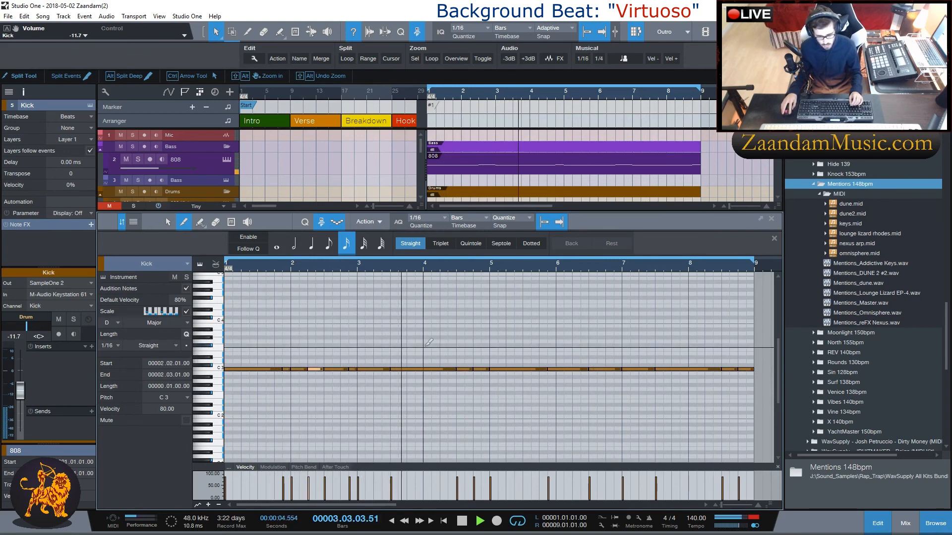
Step: Delete the Kick note at 3.3.1 and extend the bar 3 note to 4.3.1
key(1)
click(394, 367)
drag(394, 368, 456, 379)
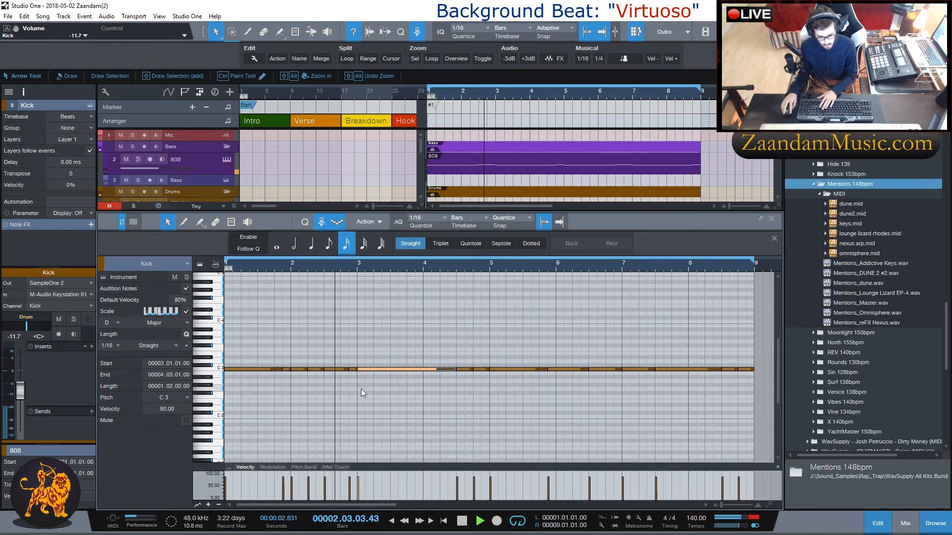
Step: Replace the Kick note at 2.3.1 by extending the 2.2.1 note to 2.4.3, and turn off note auditioning
double_click(329, 370)
drag(322, 369, 349, 370)
click(186, 289)
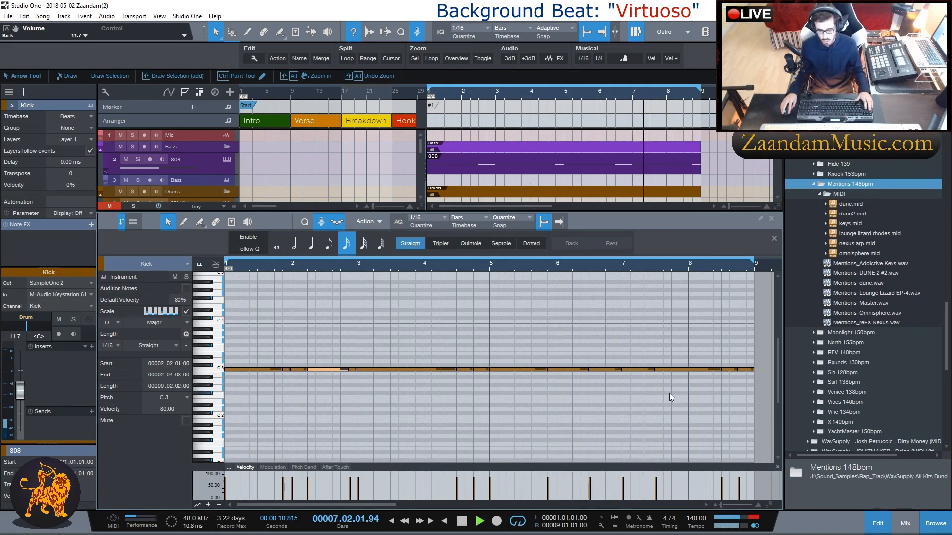
Step: Delete the Kick note at 7.3.1 and extend the bar 7 note to 8.3.1
click(661, 370)
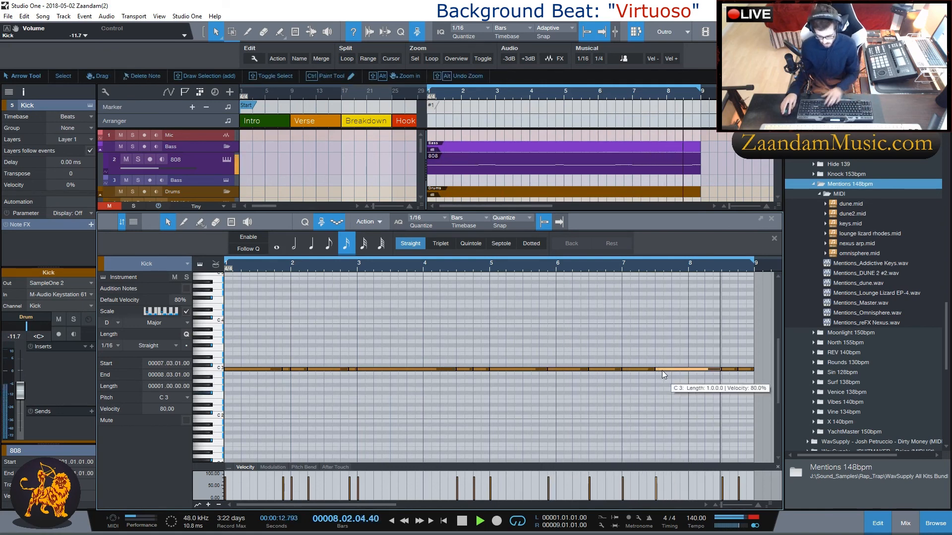
key(Delete)
drag(654, 370, 721, 378)
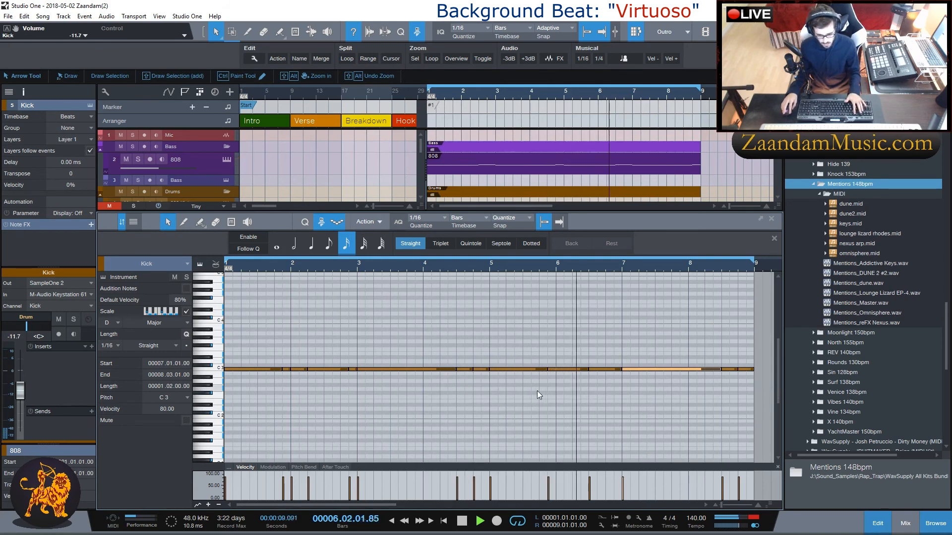
Step: Split the Kick notes at 6.2.1, 3.3.1 and 7.3.1, then close the note editor and stop playback
key(F2)
key(F2)
key(3)
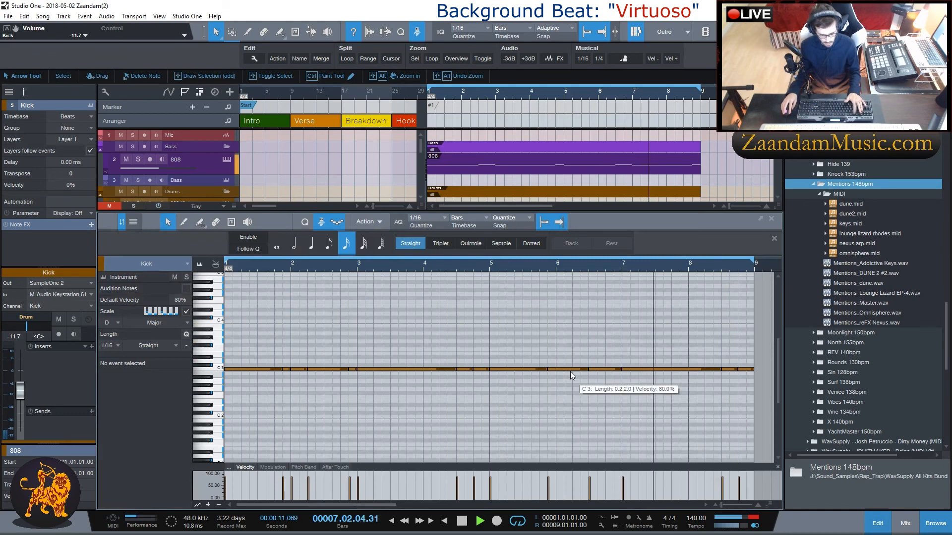
click(576, 369)
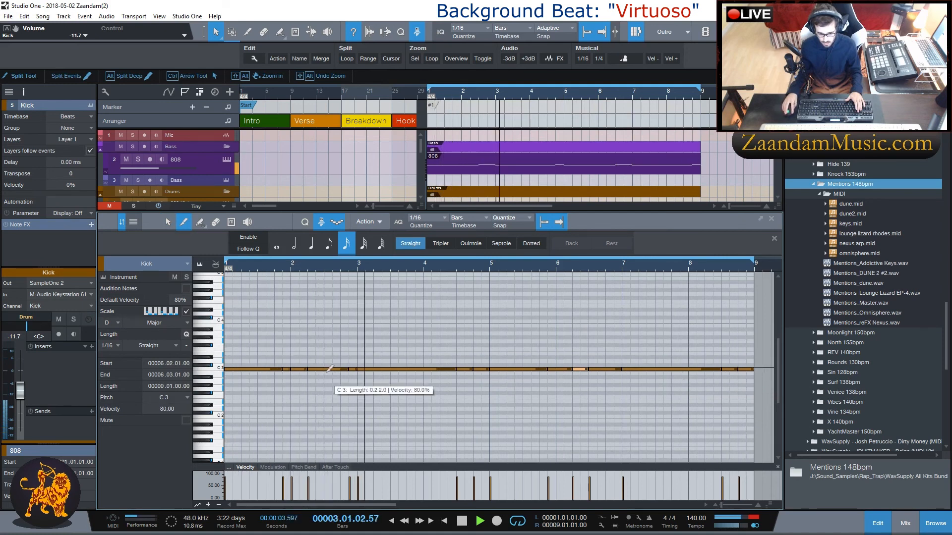
drag(390, 369, 455, 369)
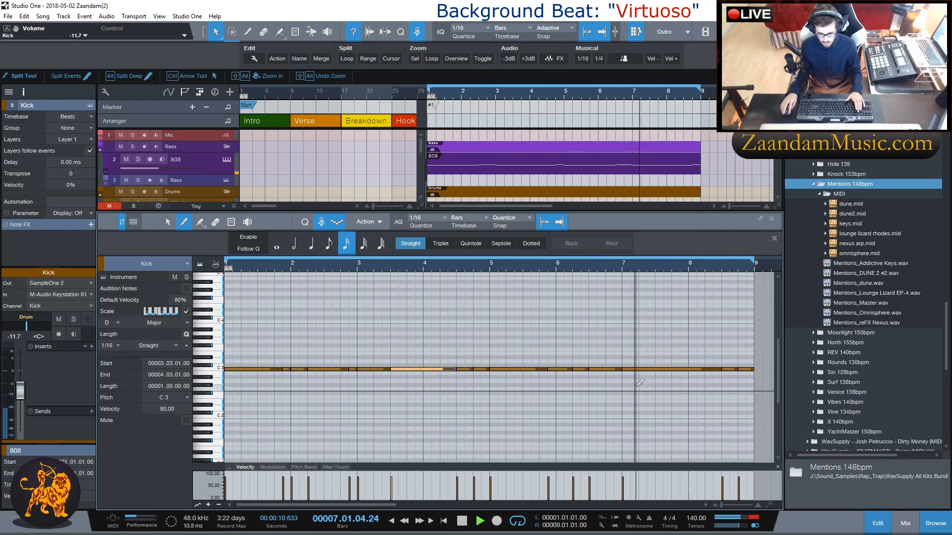
click(657, 369)
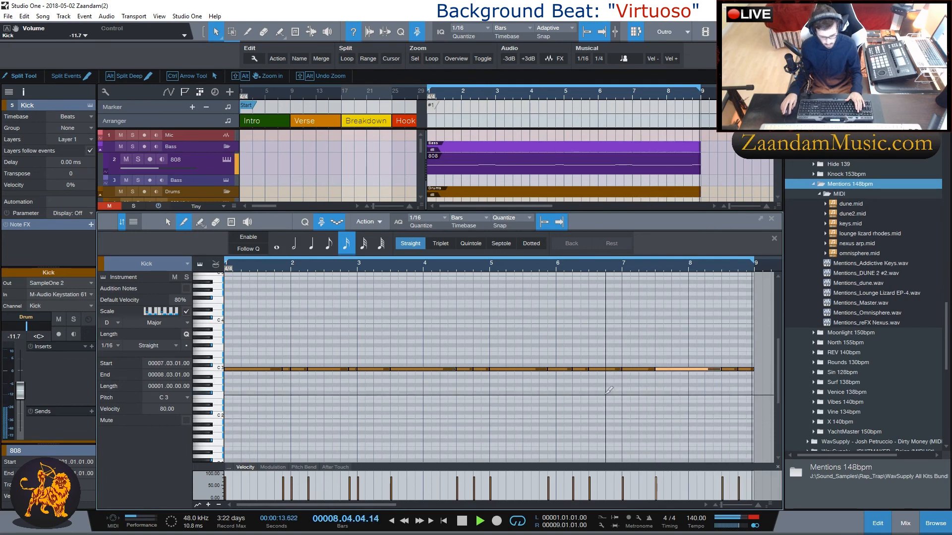
key(F2)
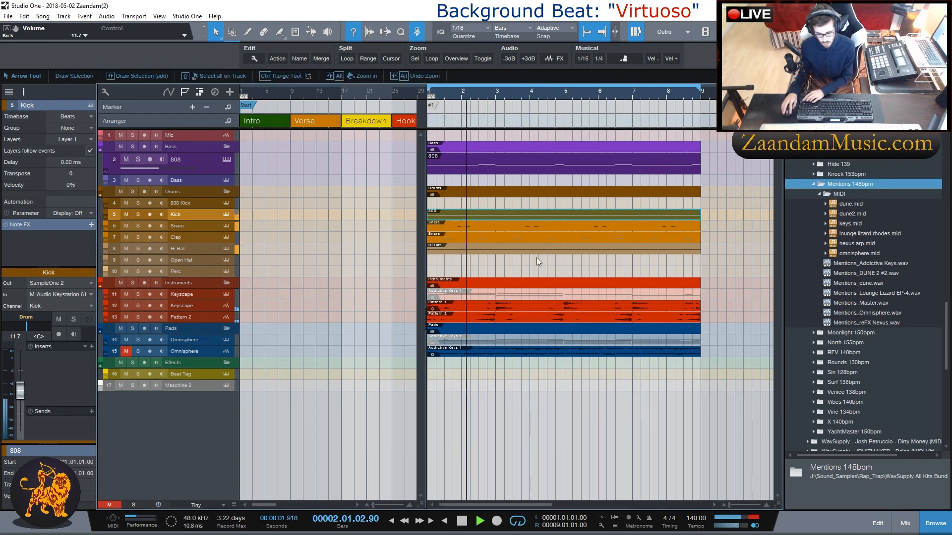
key(space)
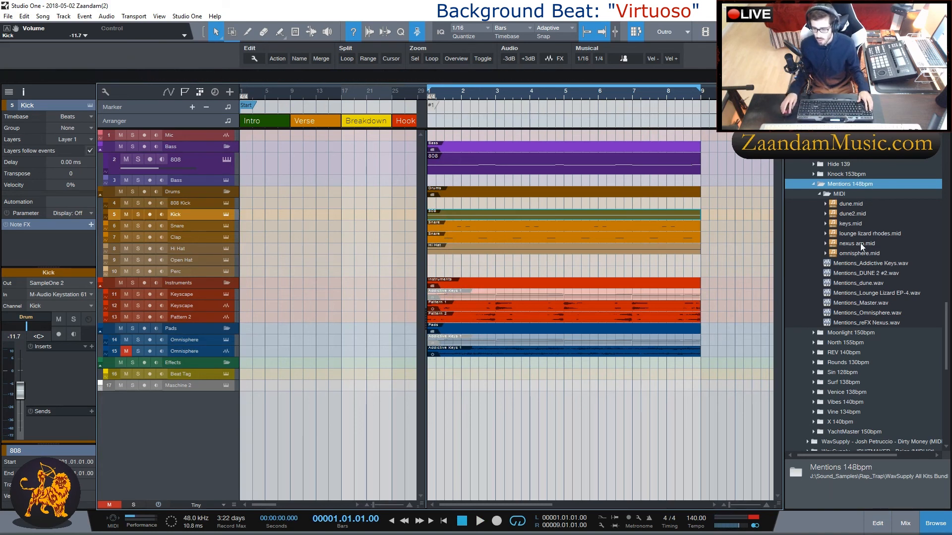
Step: Preview Mentions_Master.wav and Mentions_Addictive Keys.wav from the Mentions 148bpm folder
click(874, 234)
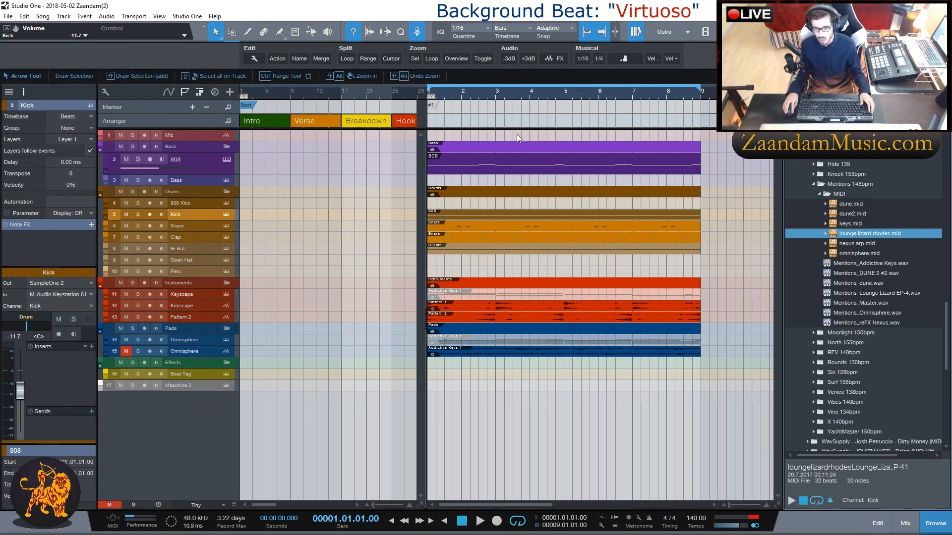
click(878, 304)
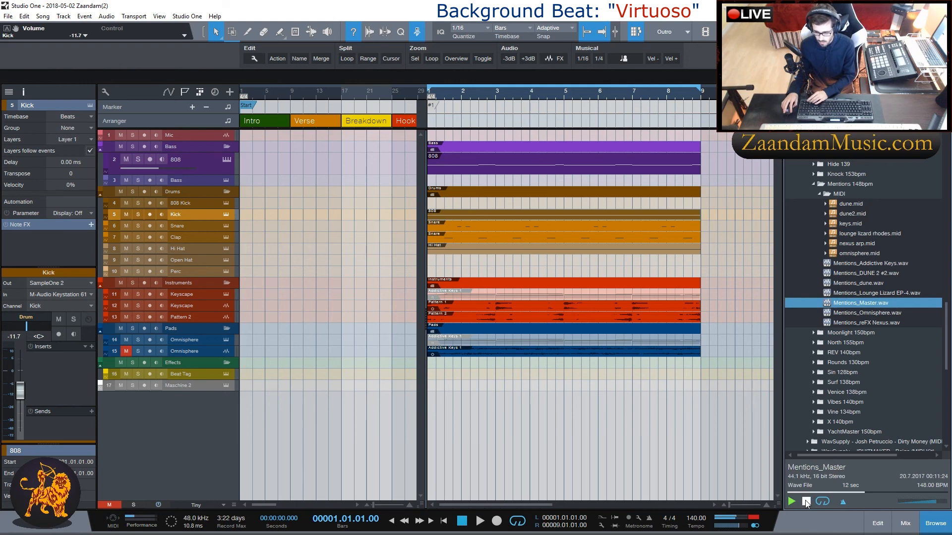
click(885, 267)
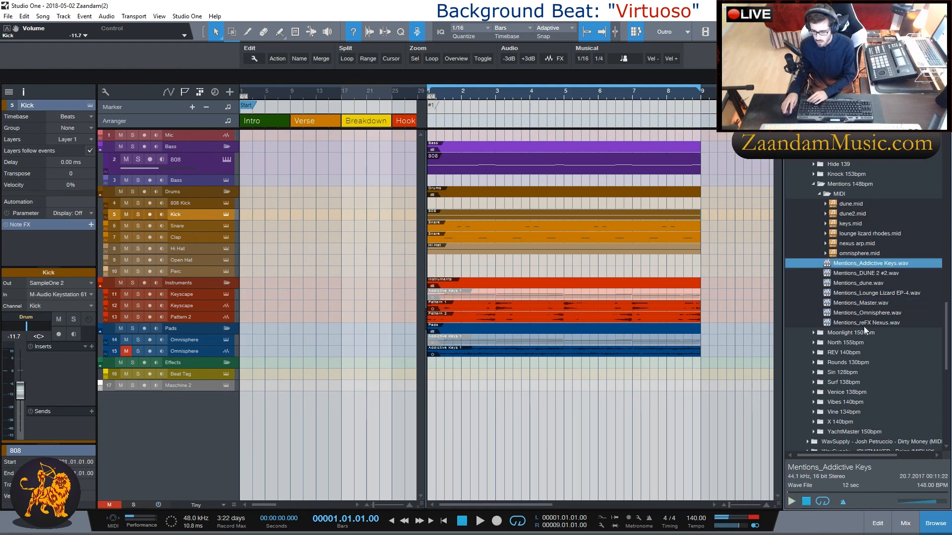
click(794, 500)
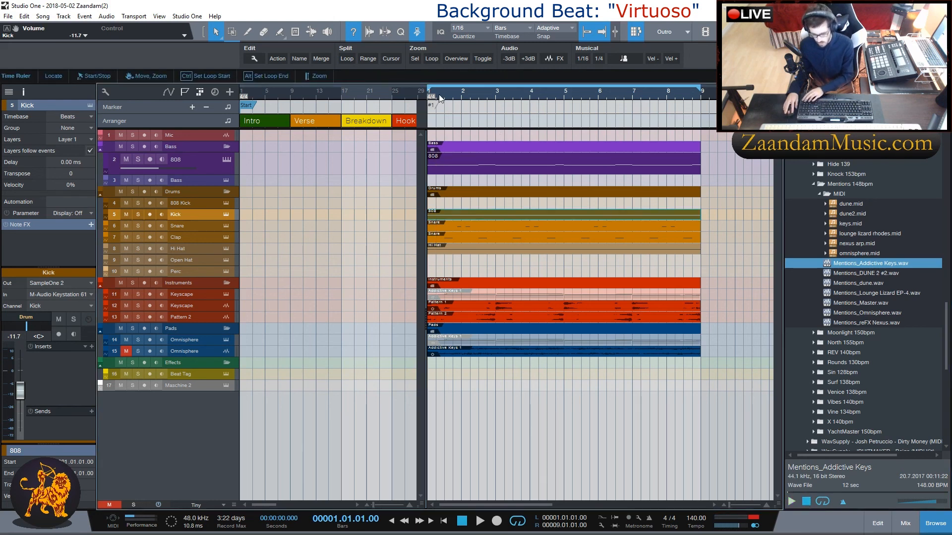
Step: Play the beat and mute the Drums, Pads and Bass folders while listening to the remaining instruments
key(space)
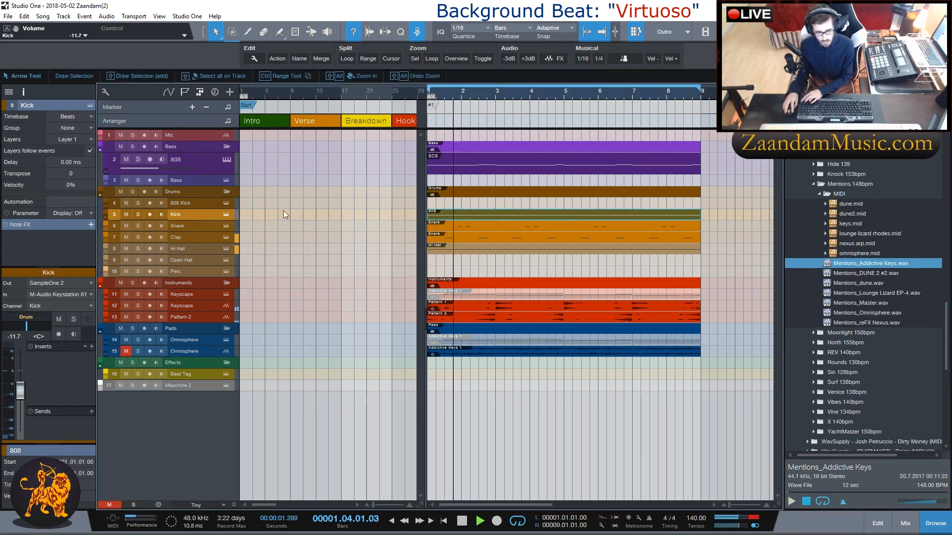
click(121, 192)
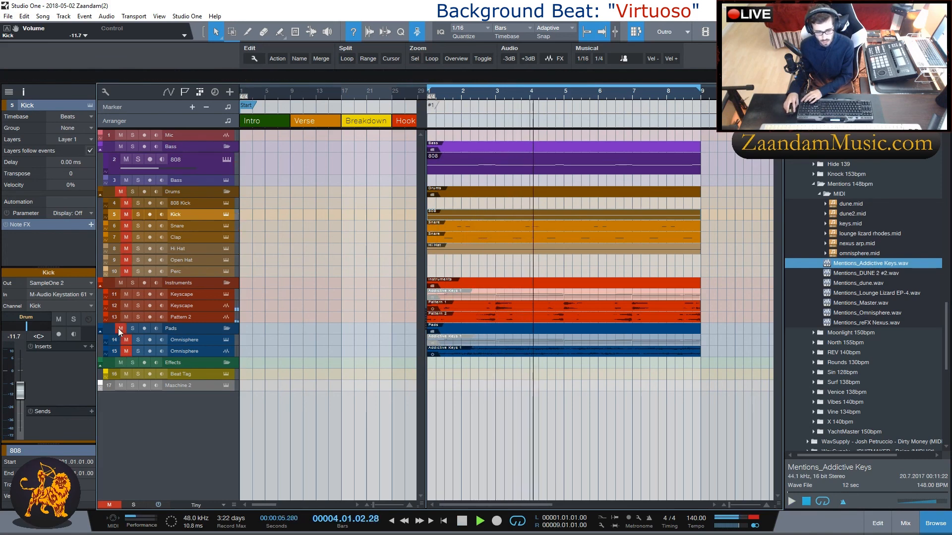
double_click(114, 159)
click(510, 98)
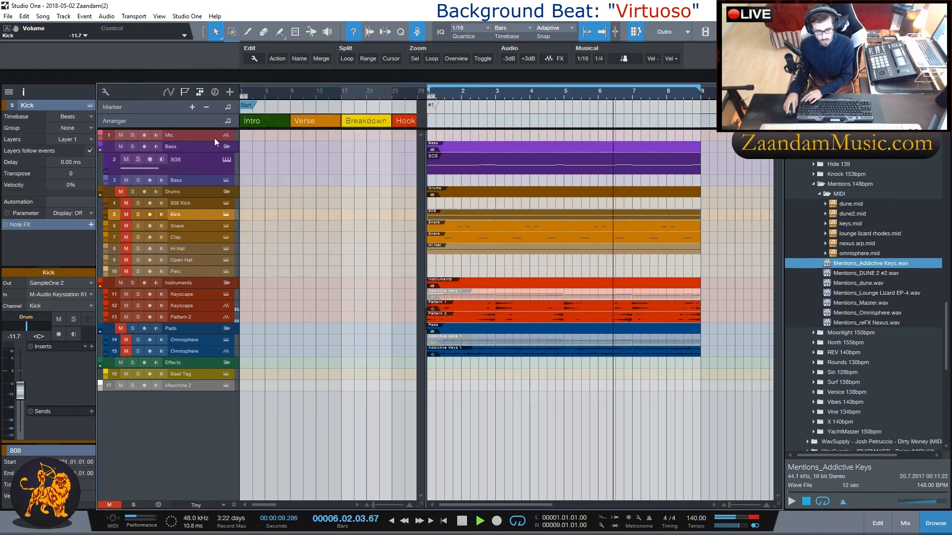
click(124, 146)
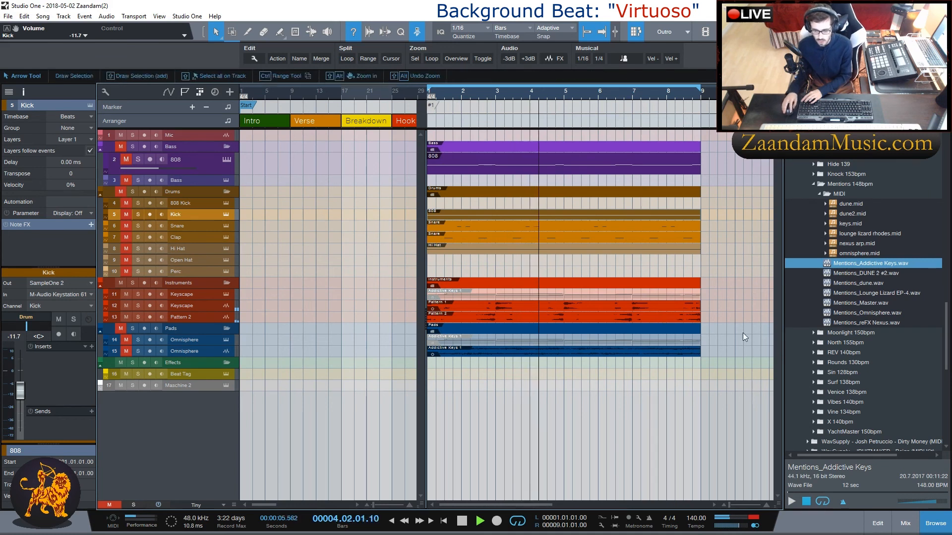
key(space)
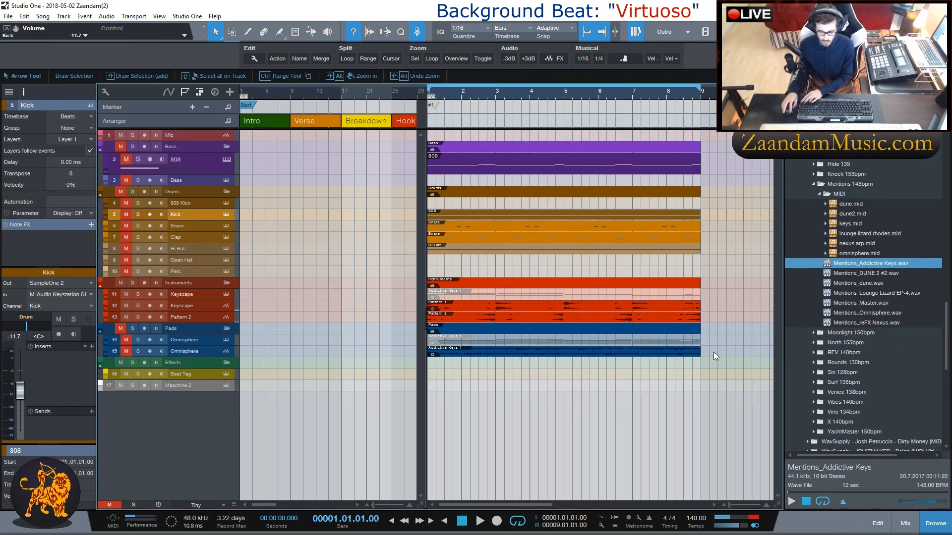
Step: Copy all events from the scratch pad into the Hook section at bar 25 of the main arrangement
click(935, 525)
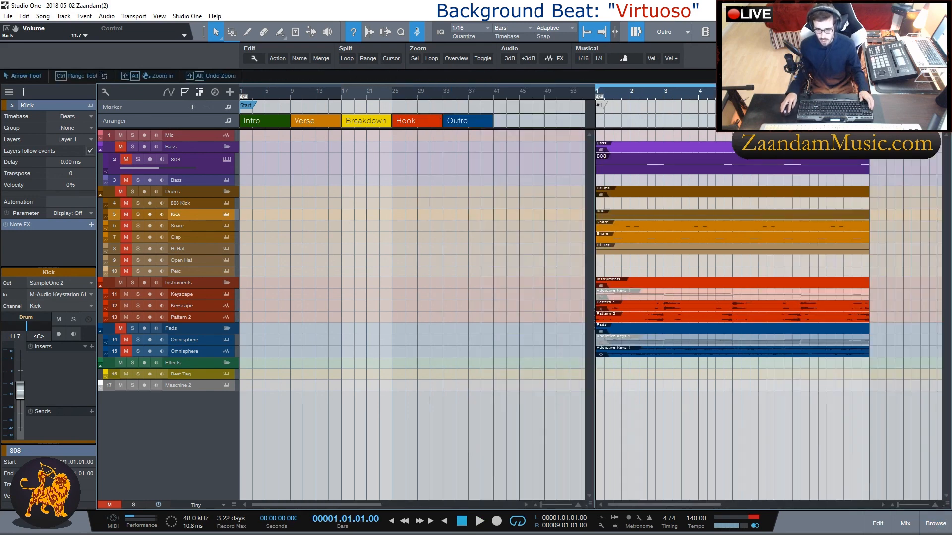
drag(878, 133, 645, 412)
drag(698, 164, 409, 158)
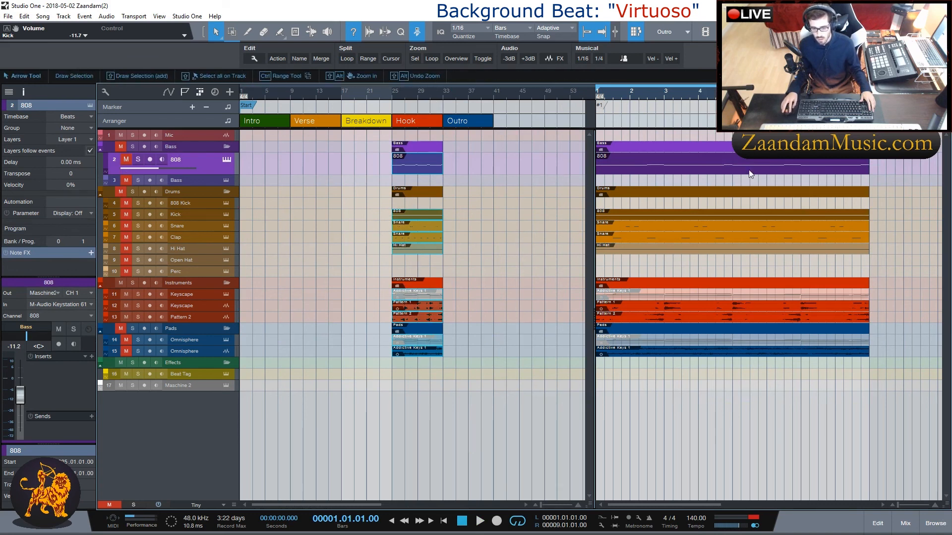
Step: Rename the 808 event in the scratch pad as Pattern 1
scroll(658, 90, up, 2)
scroll(659, 90, down, 5)
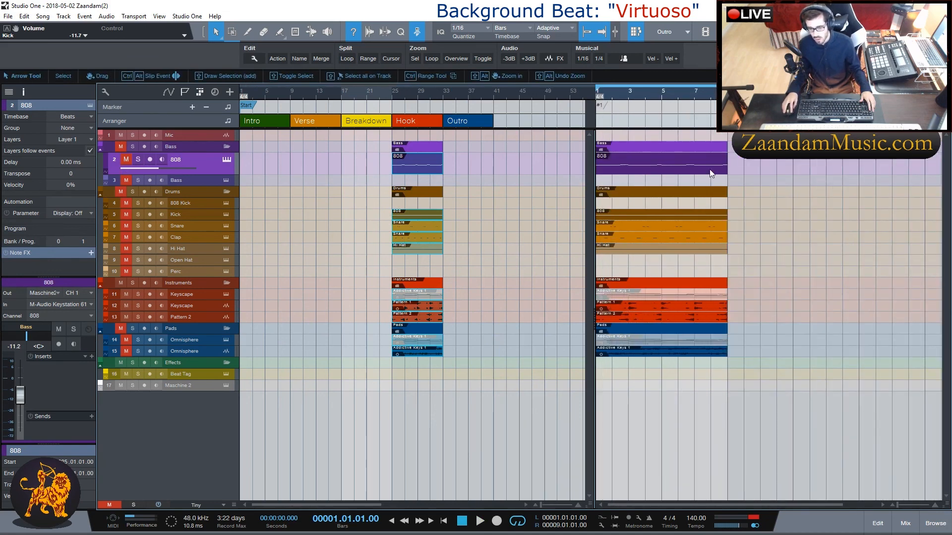
click(660, 166)
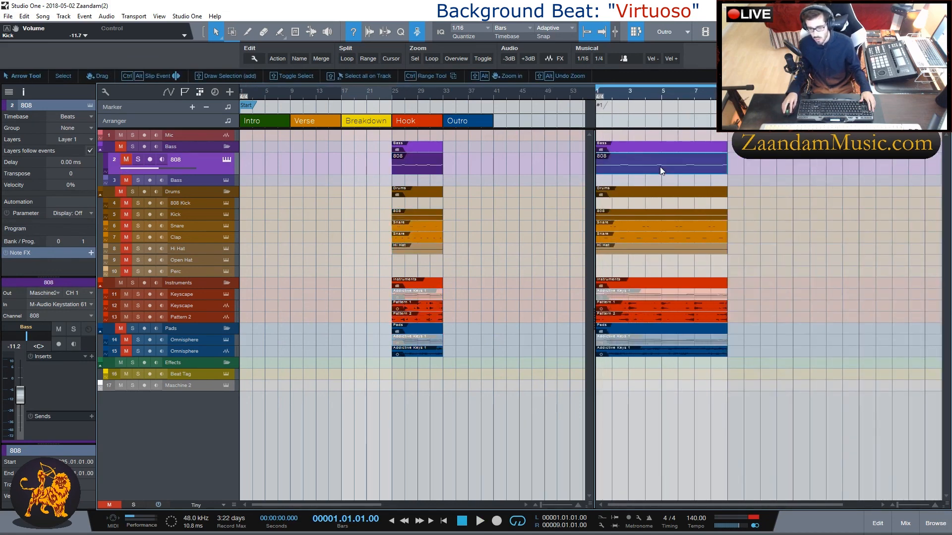
click(298, 59)
click(366, 75)
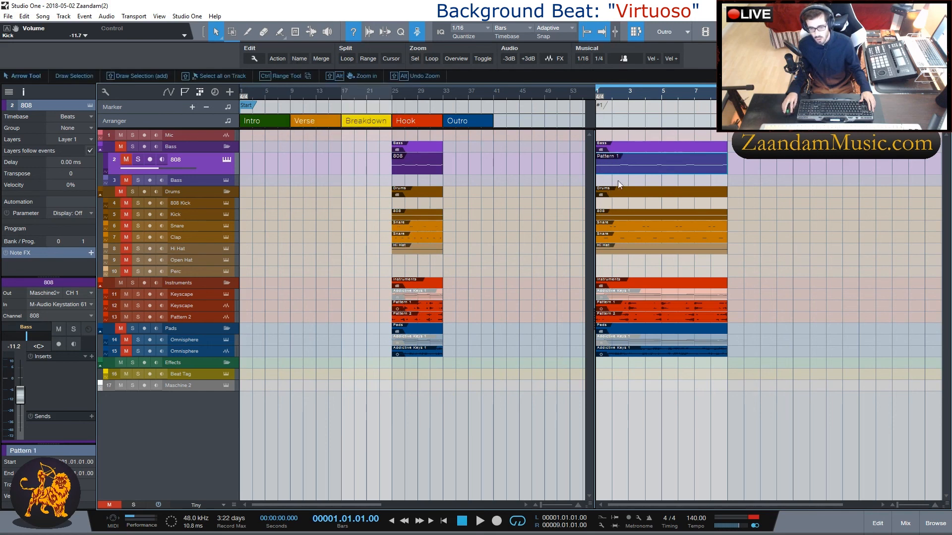
Step: Rename the Kick track's event in the scratch pad as Pattern 1
click(619, 213)
click(298, 58)
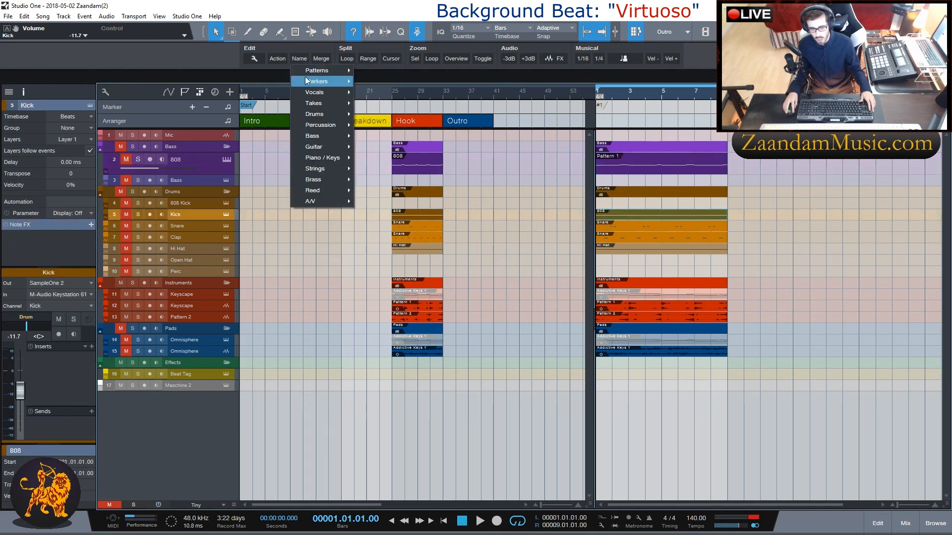
click(367, 75)
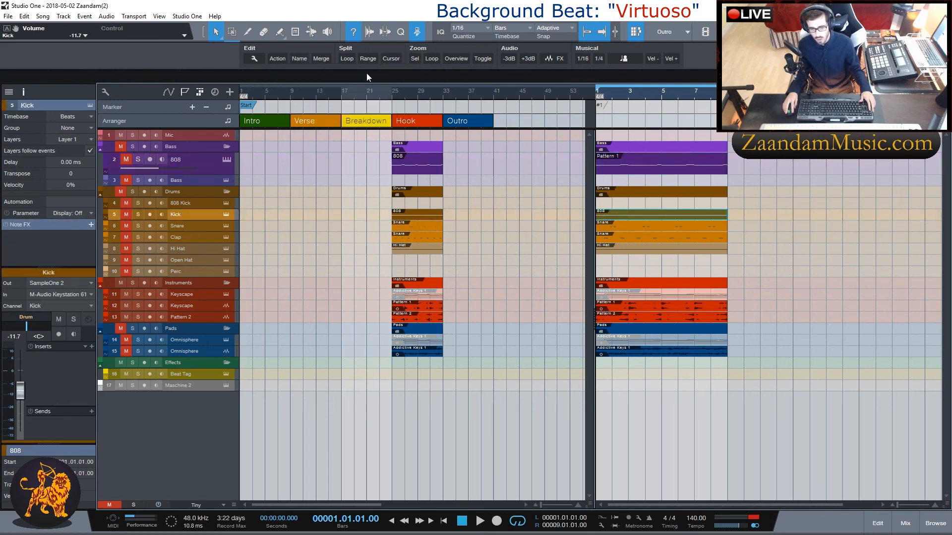
Step: Duplicate the scratch pad's Clap event to bar 9 and thin out the copy by deleting notes, including those in bars 12 and 14
click(629, 237)
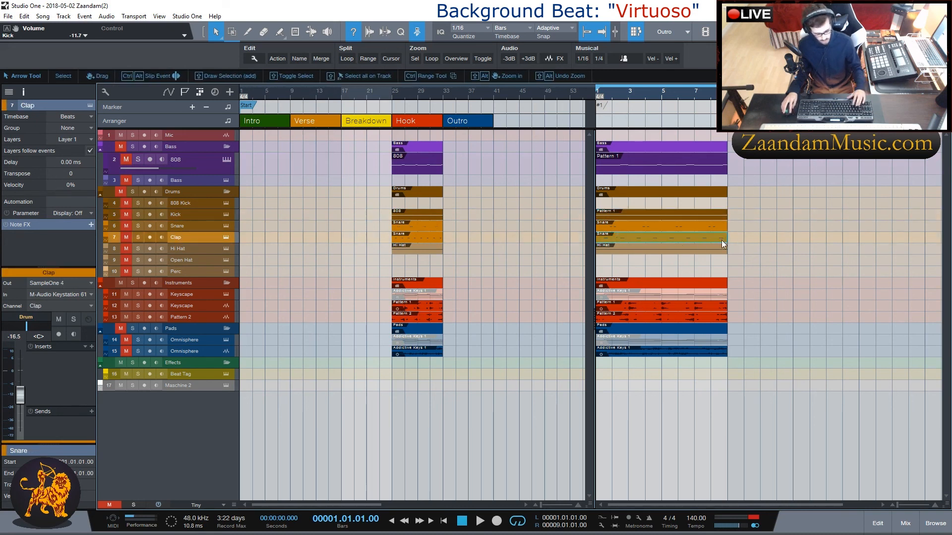
key(d)
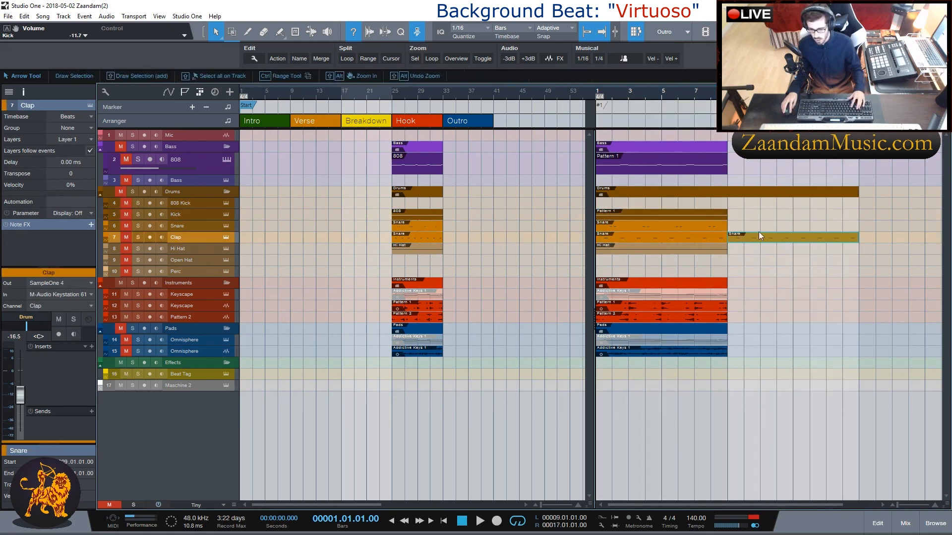
double_click(823, 237)
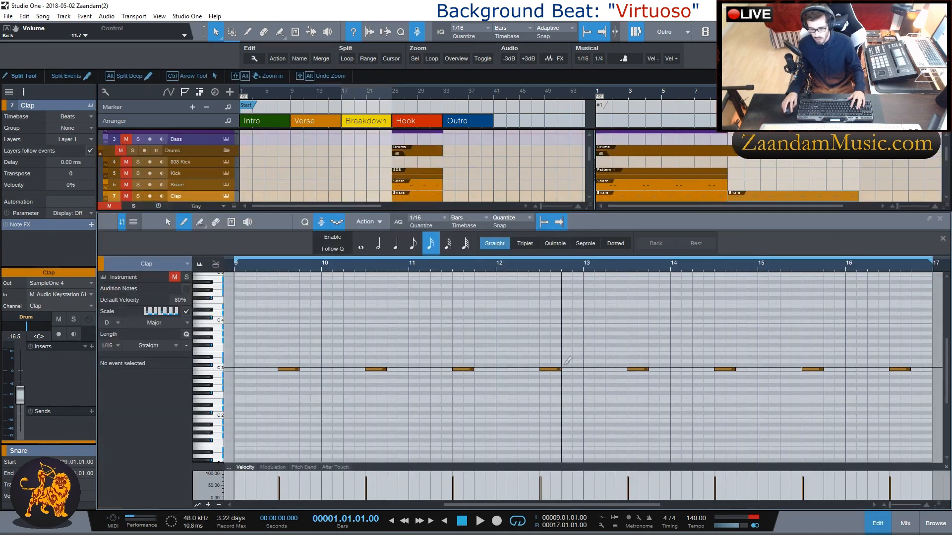
key(1)
click(555, 371)
key(Delete)
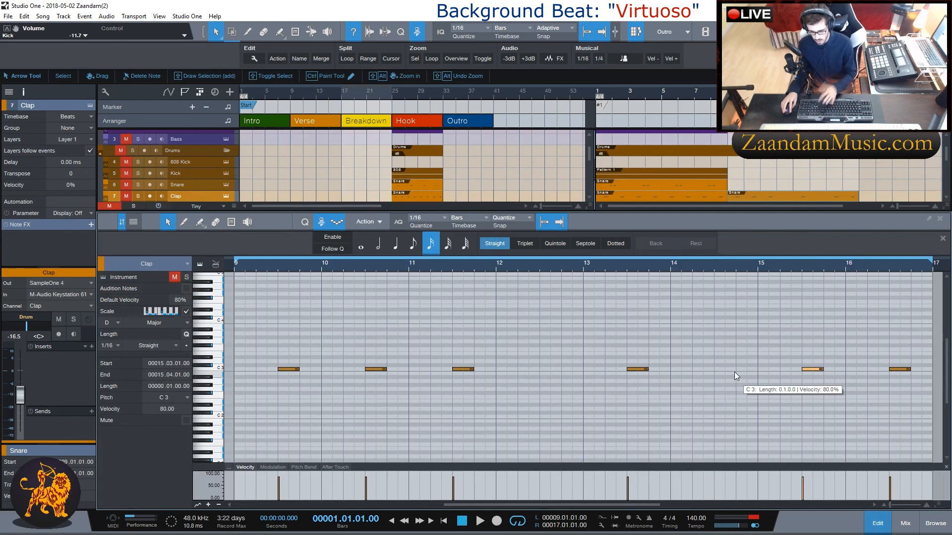
key(F2)
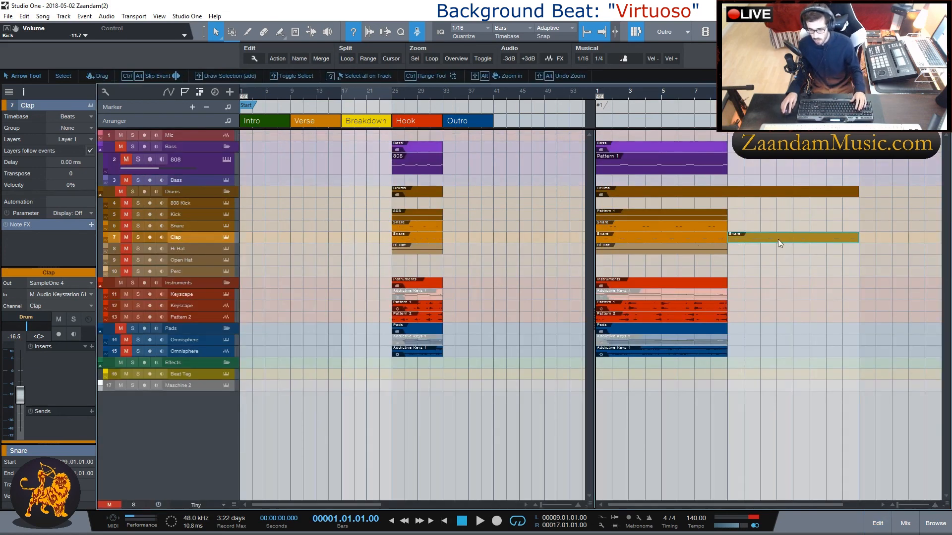
Step: Rename the original Clap event in the scratch pad as Pattern 1 and its thinned-out copy as Pattern 2
click(712, 241)
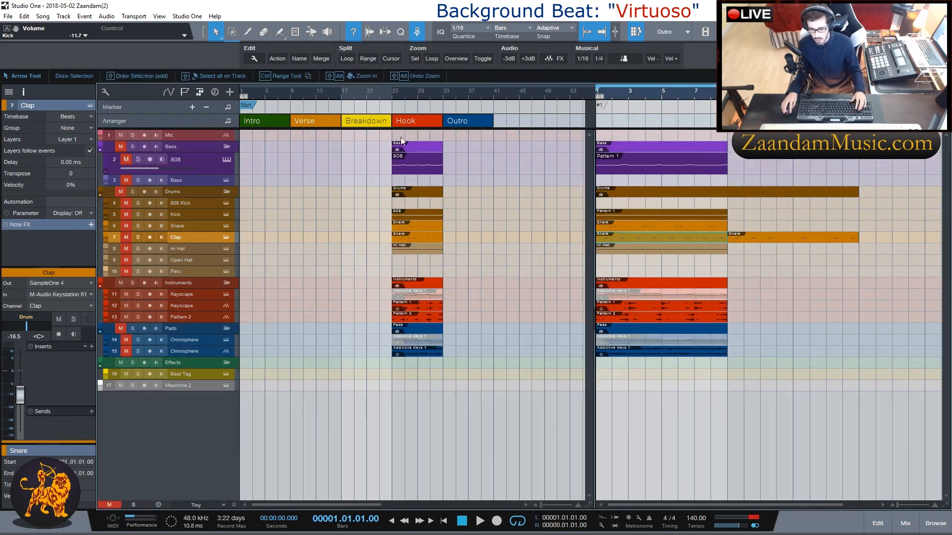
click(297, 60)
click(366, 72)
click(749, 234)
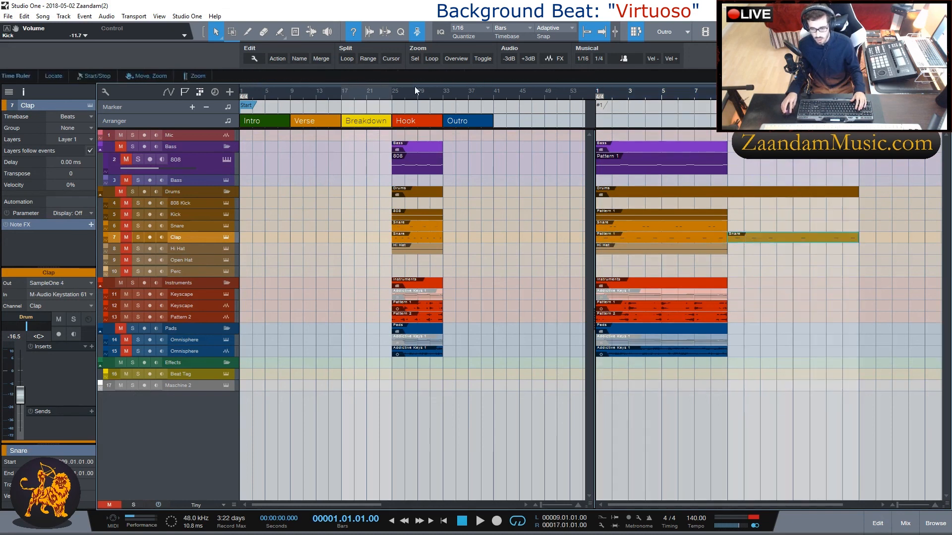
click(300, 59)
mouse_move(313, 73)
click(362, 85)
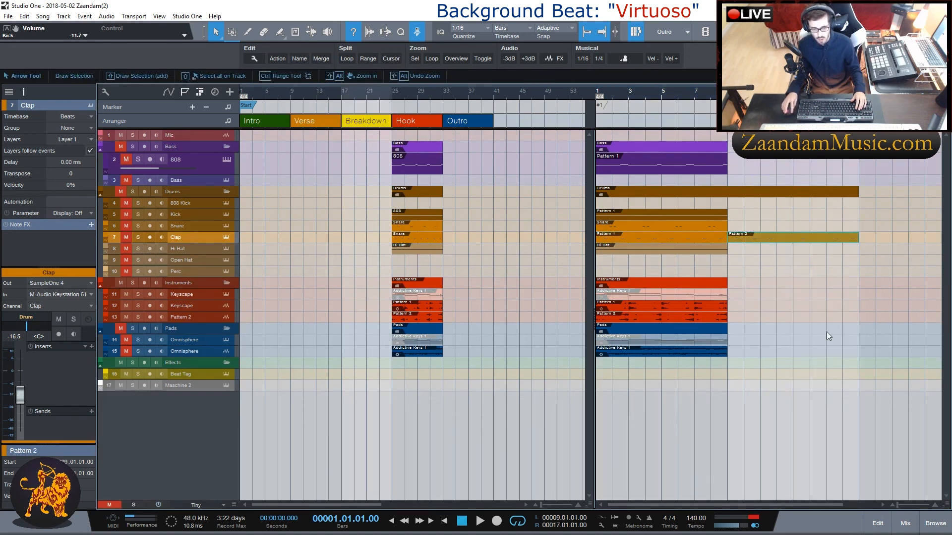